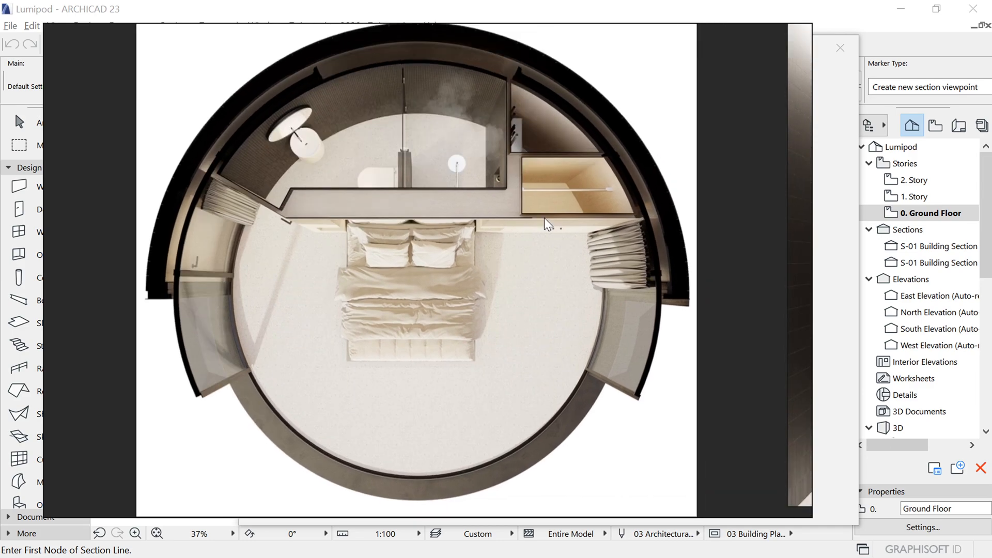
- Switch to ARCHICAD and draw a full-circle wall with a 3000 mm radius between the elevation markers on the ground floor
key(alt+Tab)
key(Tab)
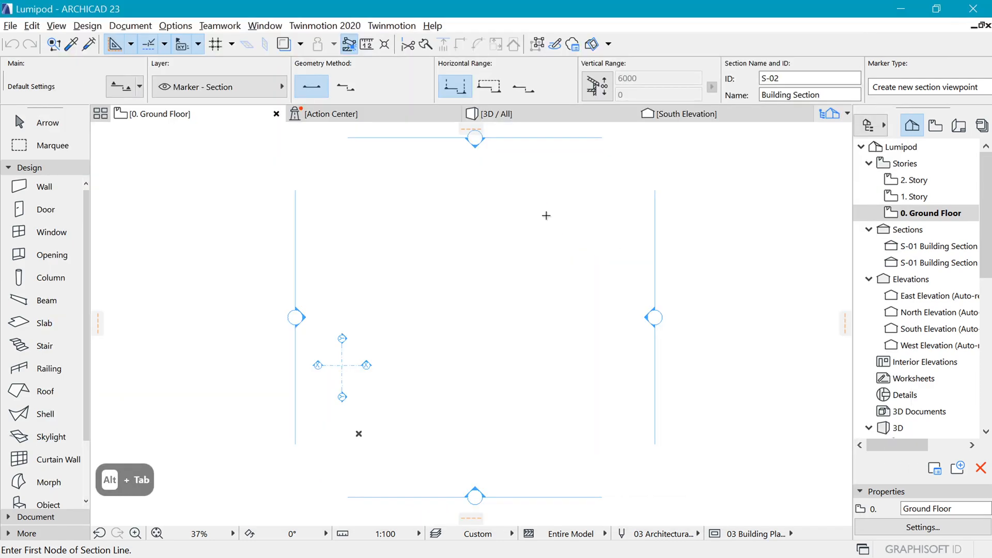
click(27, 189)
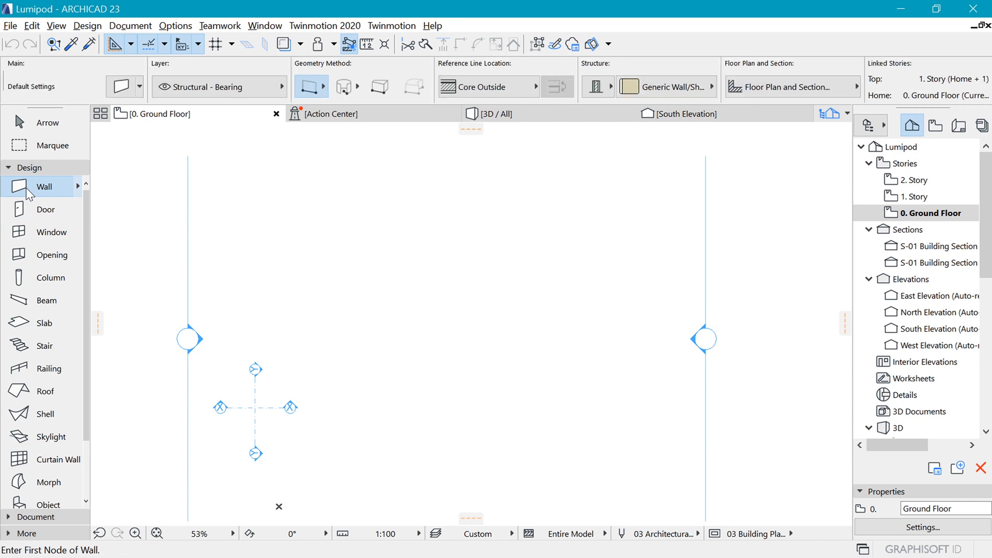
click(344, 86)
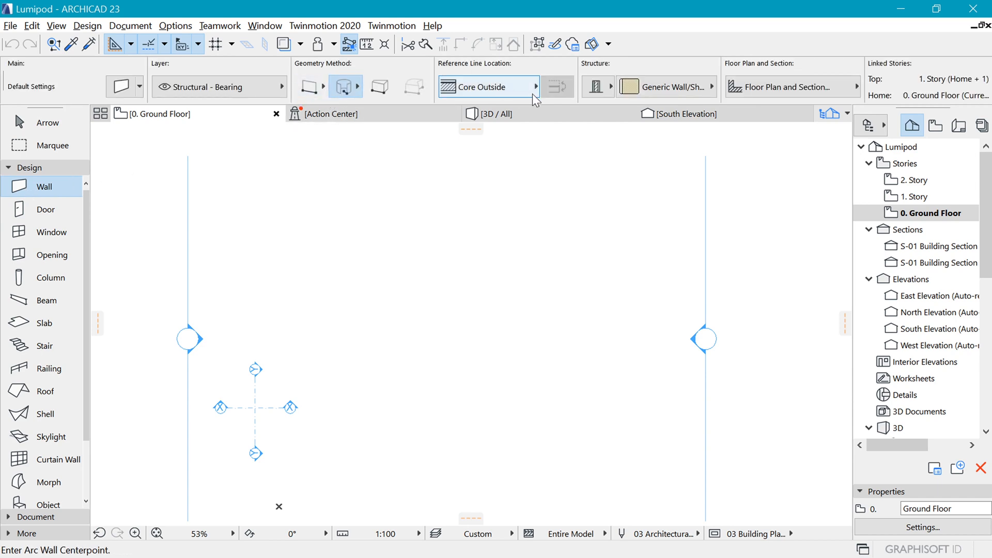
click(442, 361)
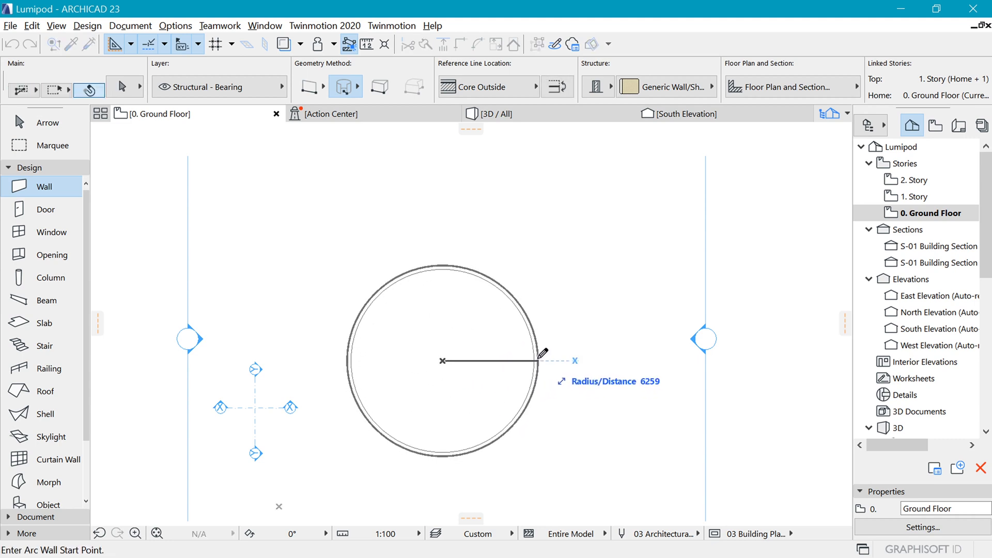
key(shift+Tab)
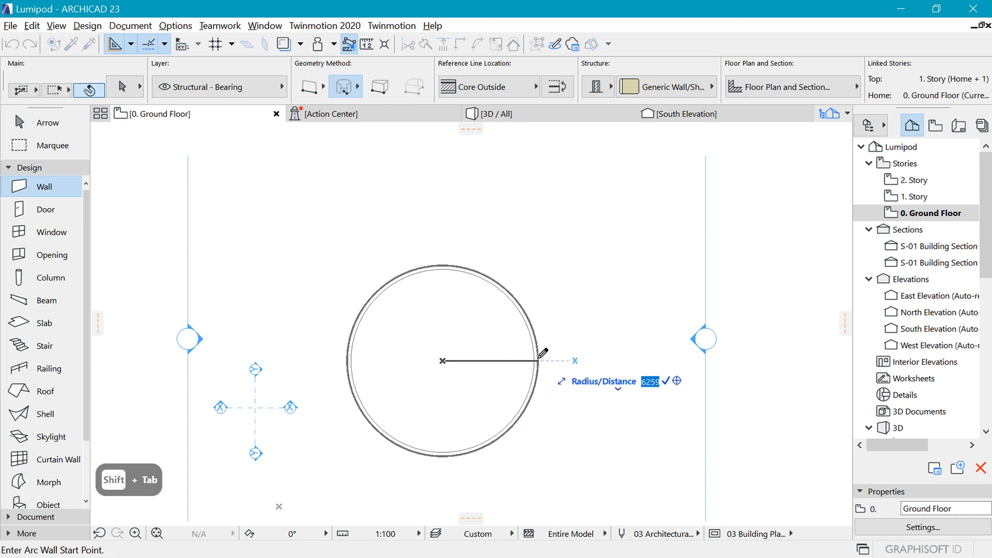
text(3000)
key(Return)
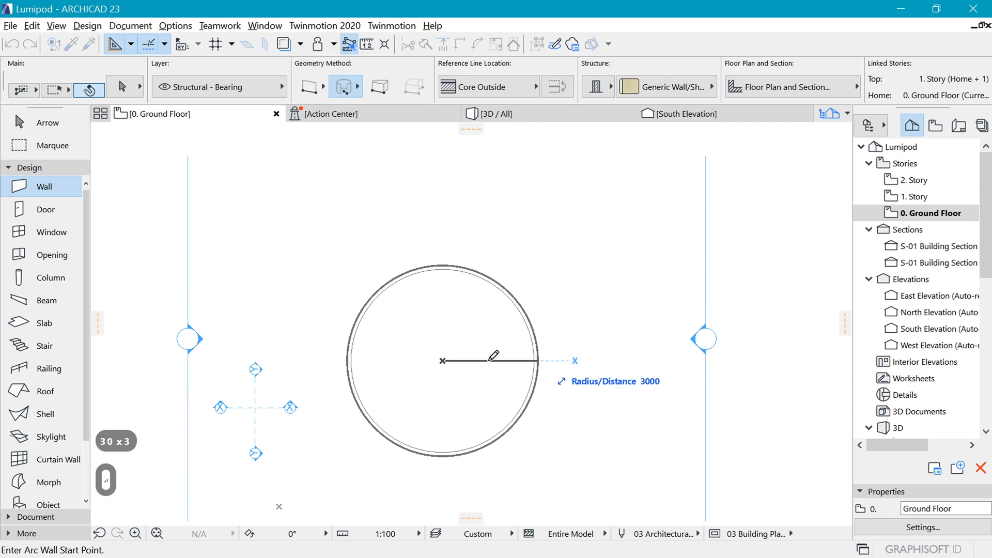
key(Return)
scroll(453, 351, up, 2)
scroll(453, 350, up, 3)
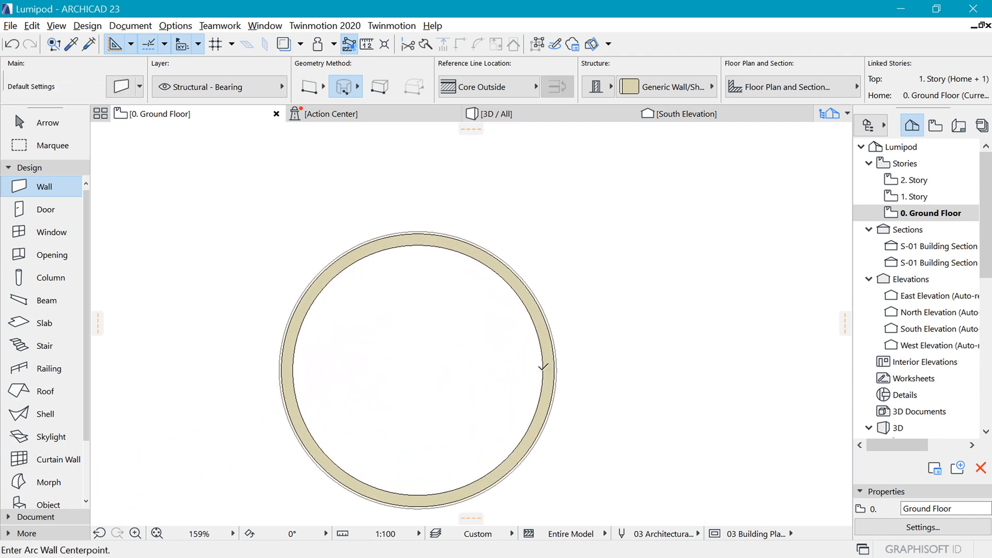
scroll(542, 367, up, 2)
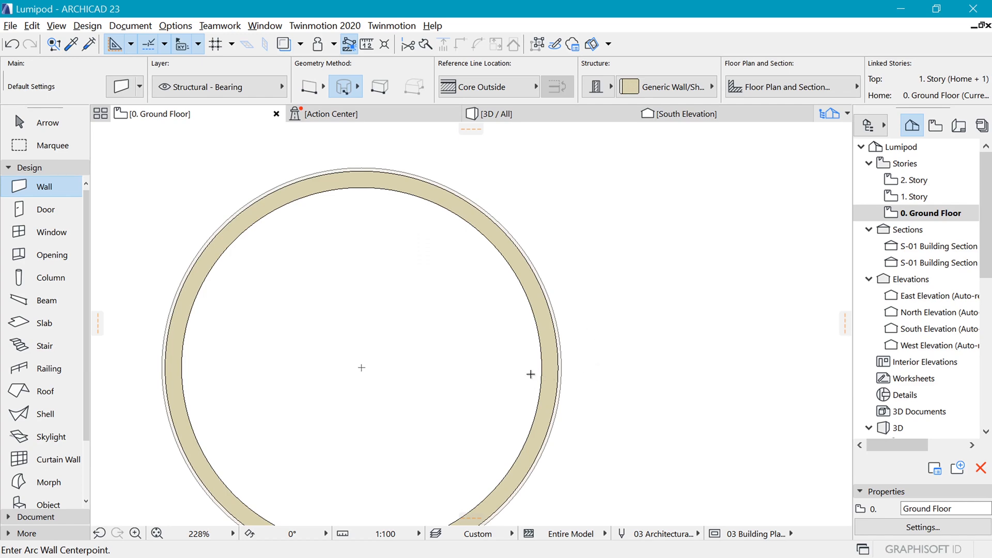
scroll(535, 368, down, 3)
scroll(517, 408, up, 1)
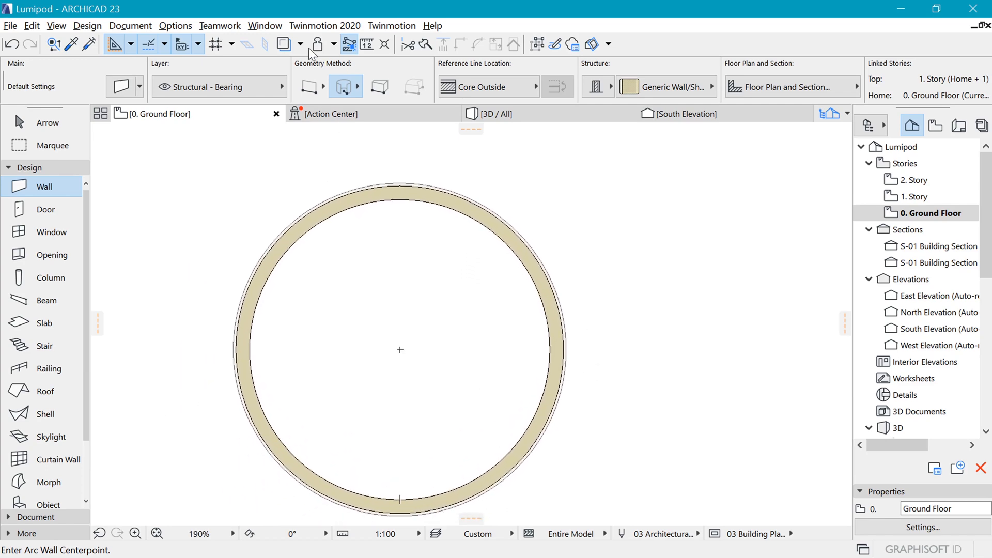
- Duplicate the Generic Wall/Shell composite as a new composite structure named "000 Exterior pod wall"
click(176, 25)
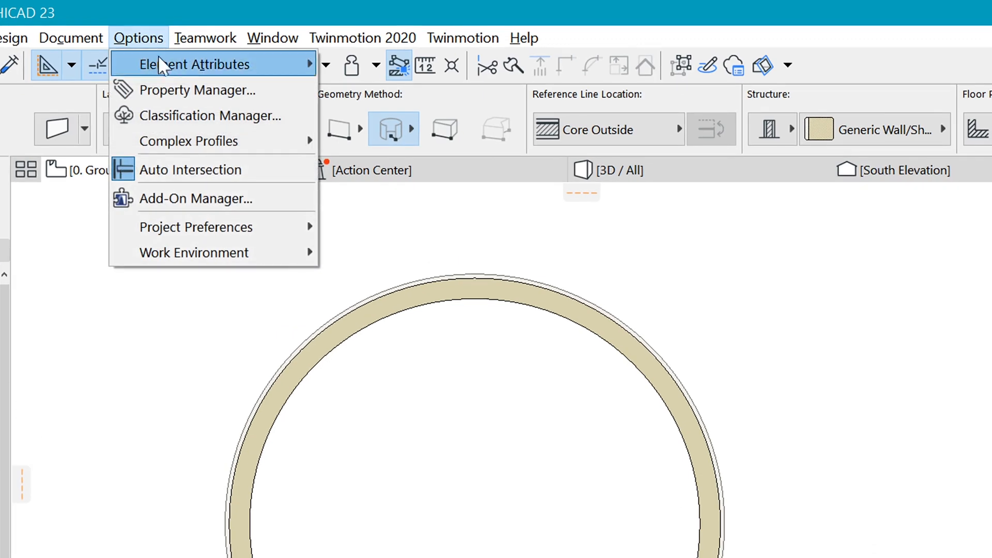
mouse_move(213, 43)
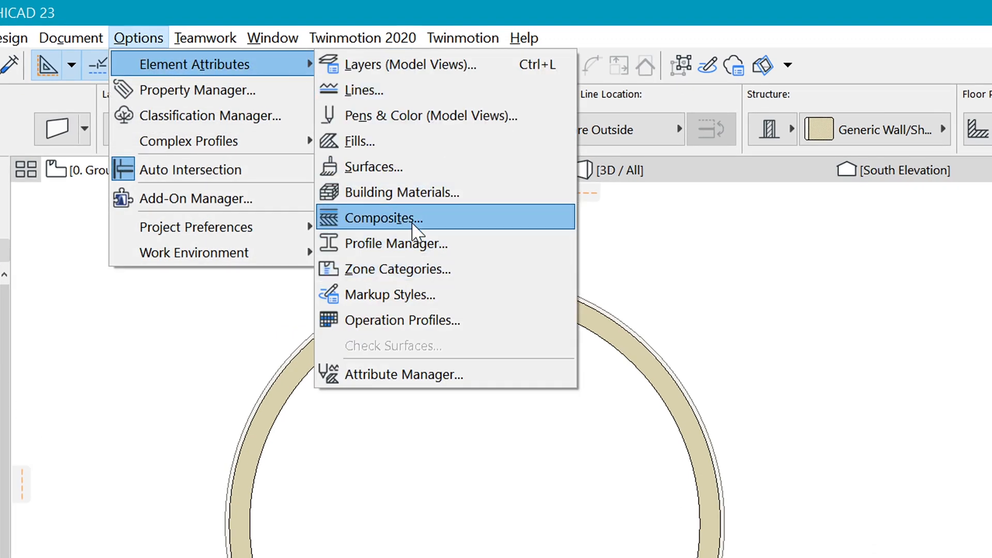
click(416, 218)
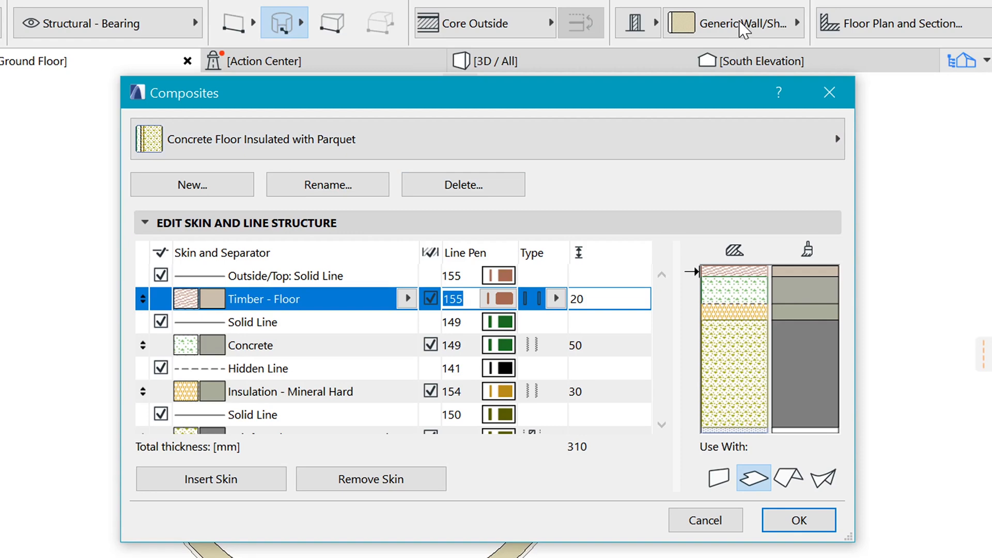
click(436, 139)
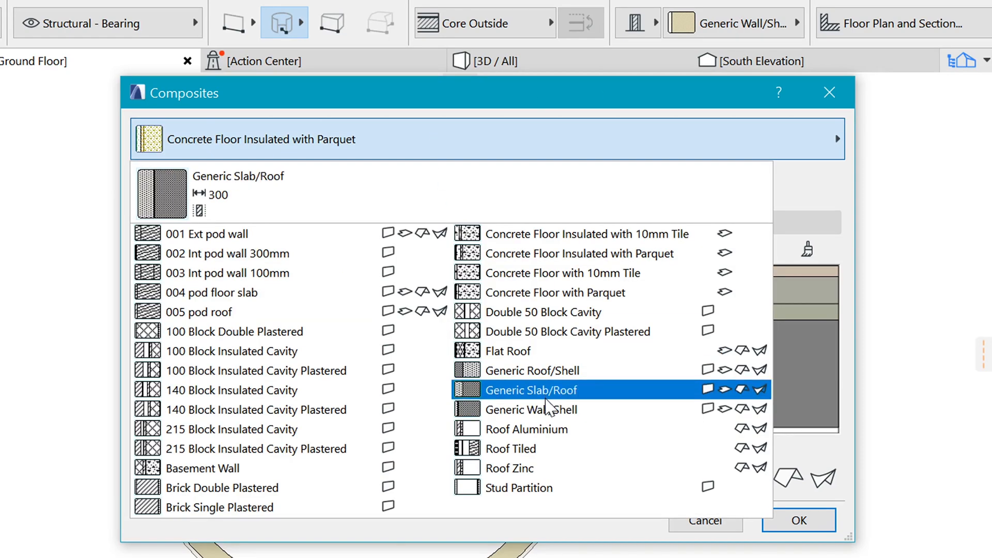
click(547, 411)
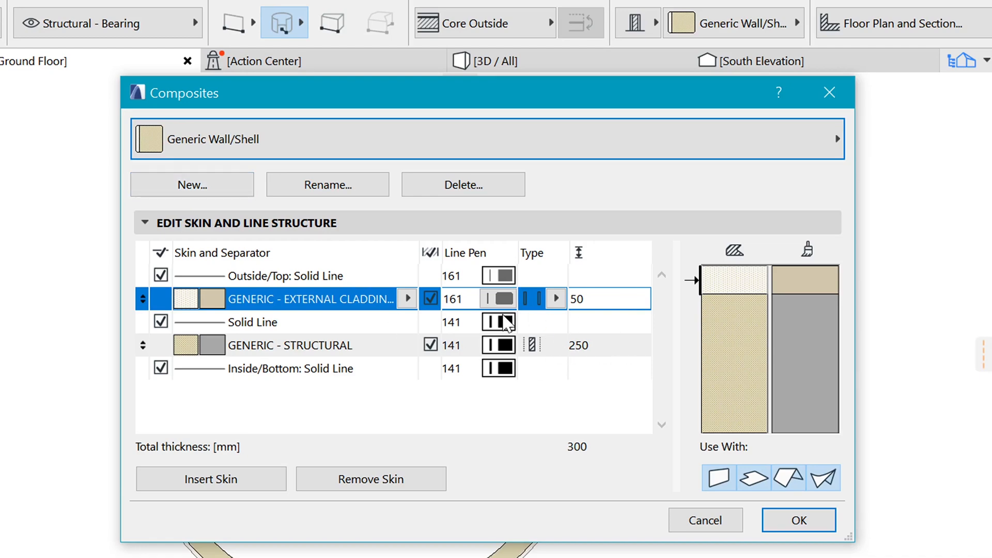
click(180, 191)
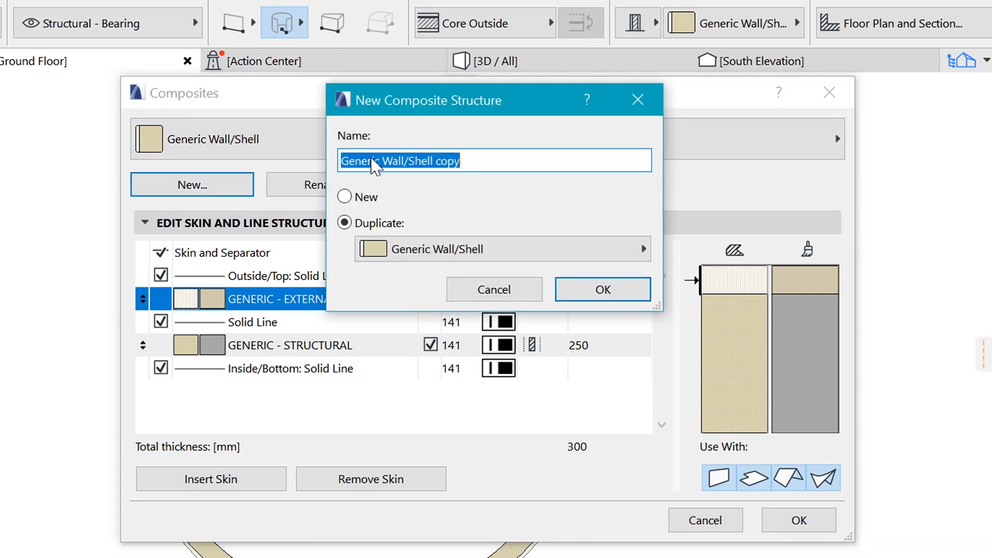
text(000 Exterior pod wall)
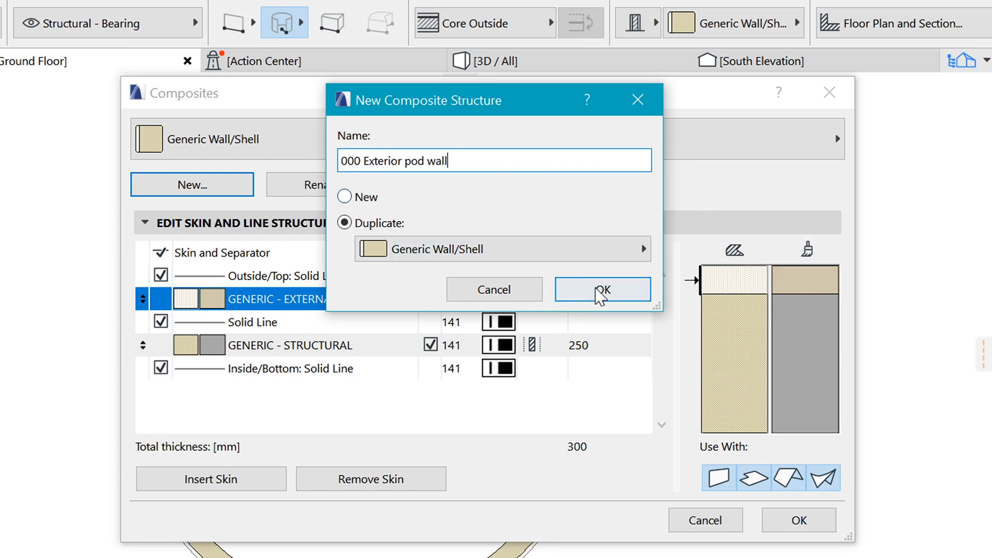
click(636, 289)
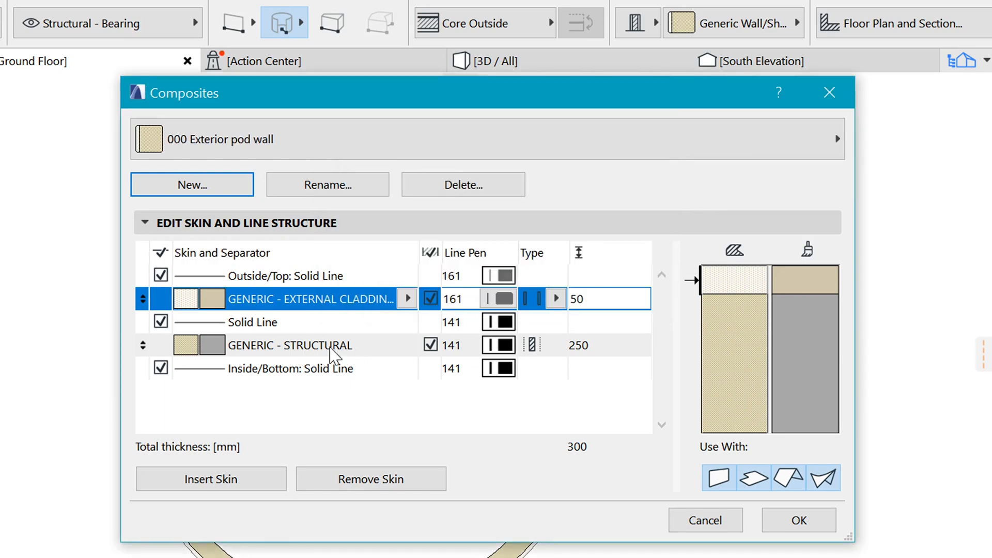
- Assign Timber - Structural to the composite's structural skin and Timber - Roof to its external cladding skin
click(346, 347)
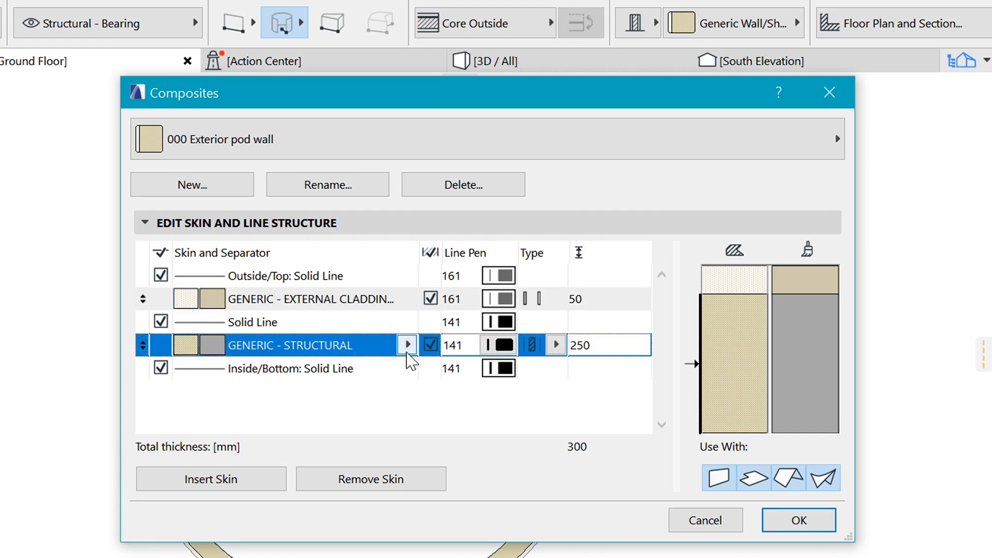
click(408, 344)
scroll(640, 457, down, 1)
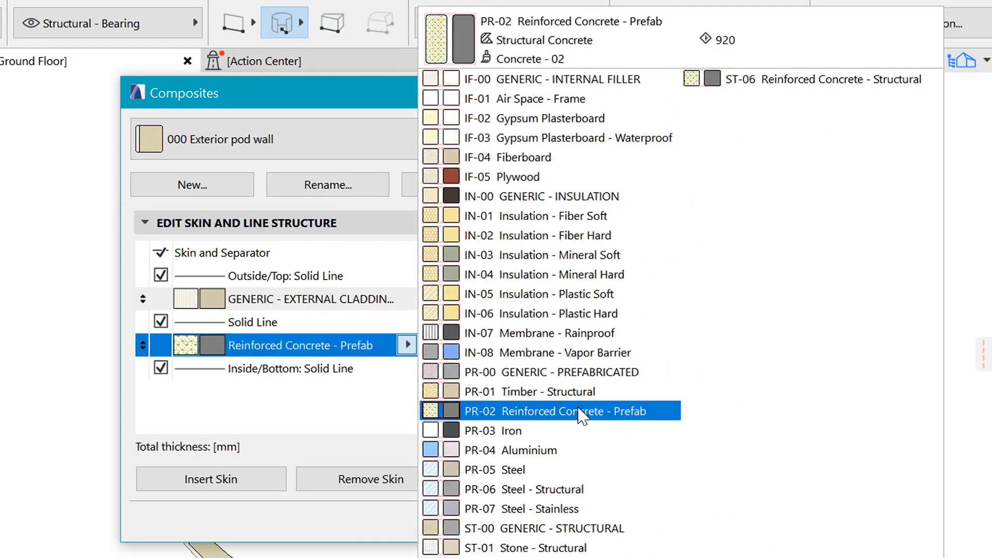
click(577, 391)
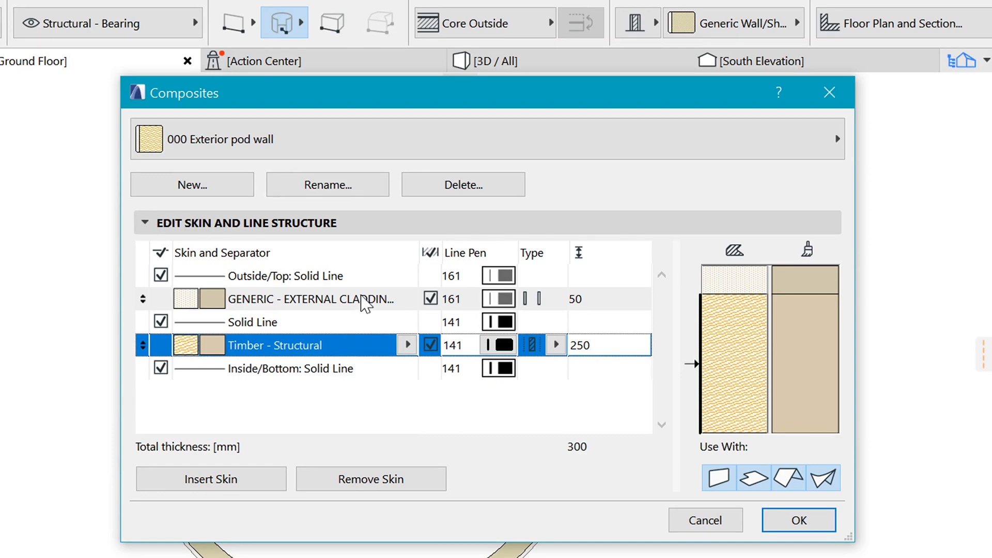
click(365, 303)
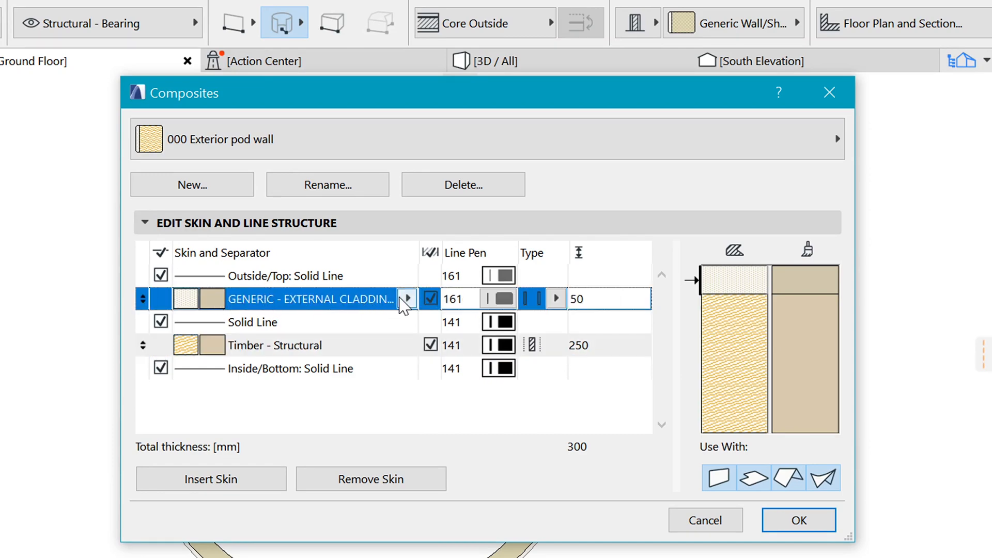
click(405, 300)
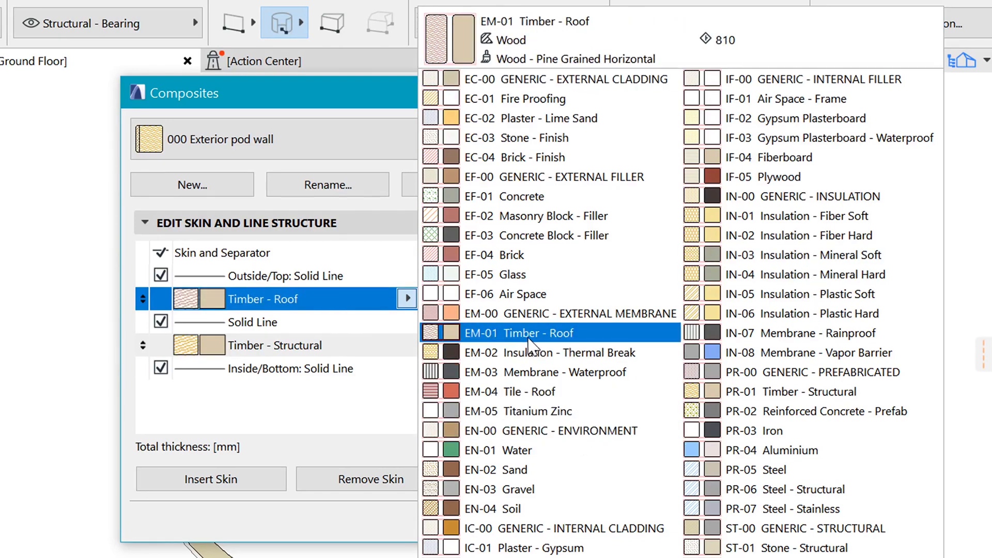
click(529, 339)
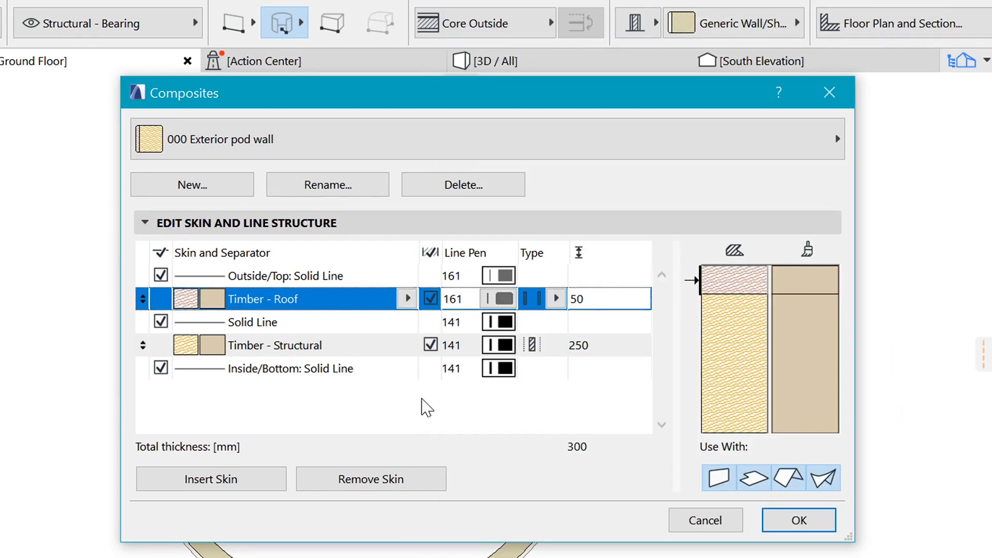
- Set the Timber - Roof skin to 75 mm and the Timber - Structural skin to 225 mm, and save the composite
click(568, 298)
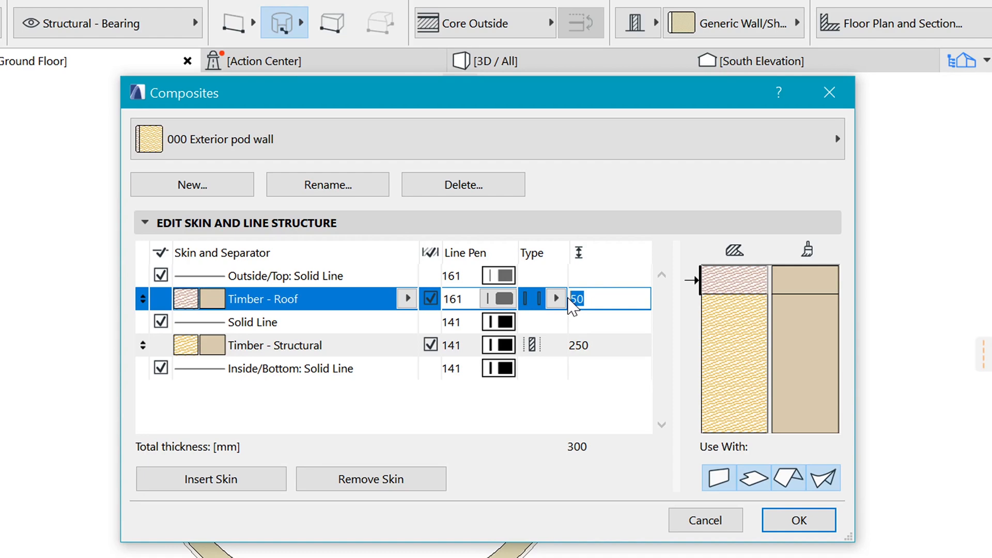
text(75)
key(Return)
click(579, 344)
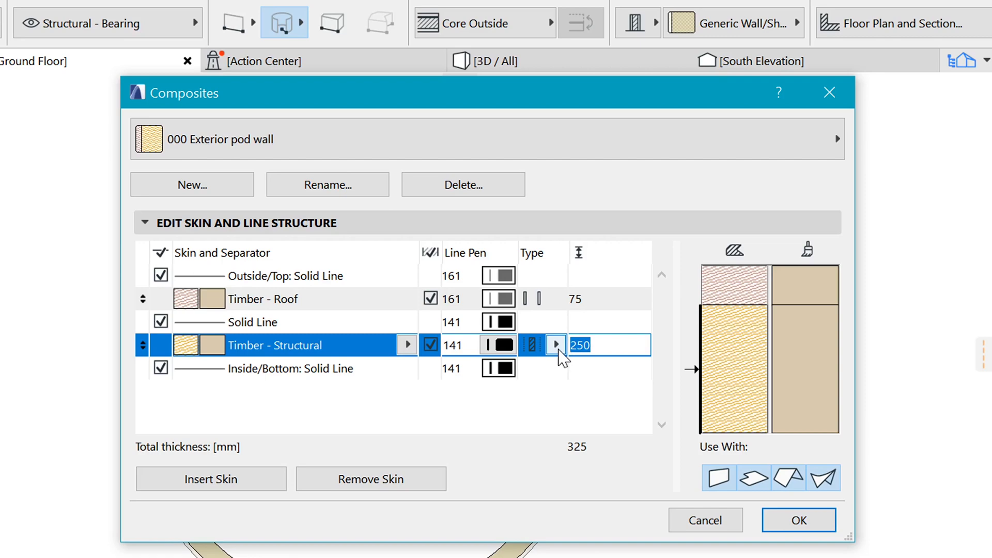
text(225)
key(Return)
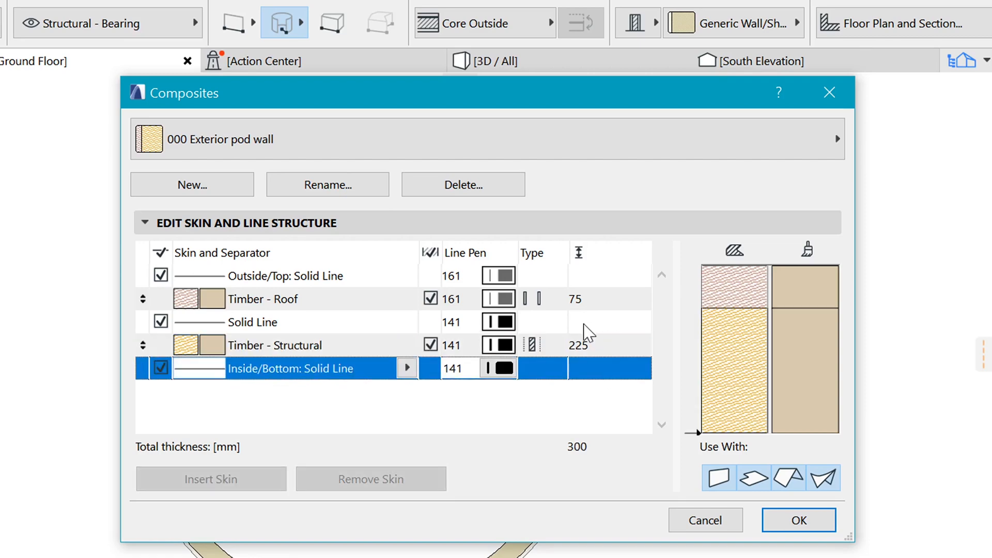
click(600, 346)
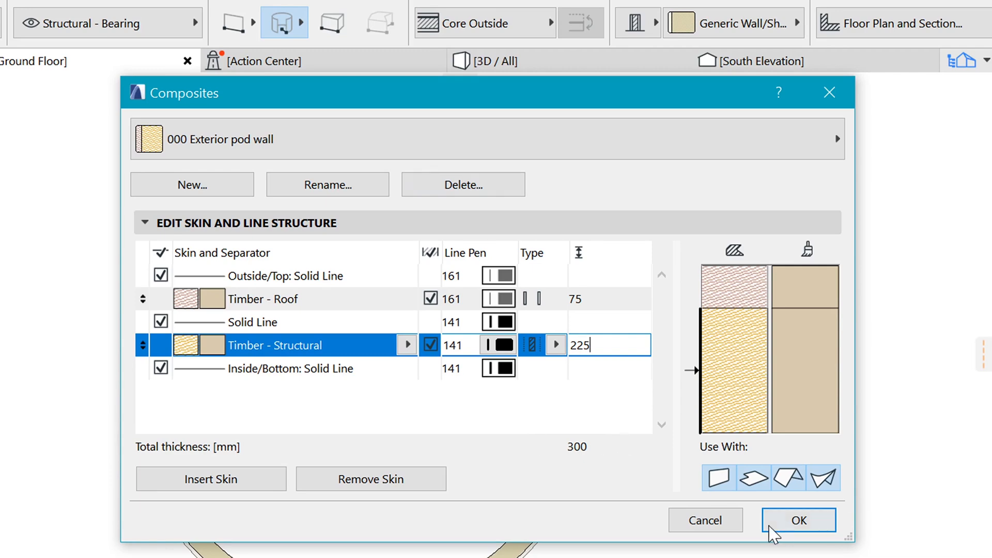
click(796, 526)
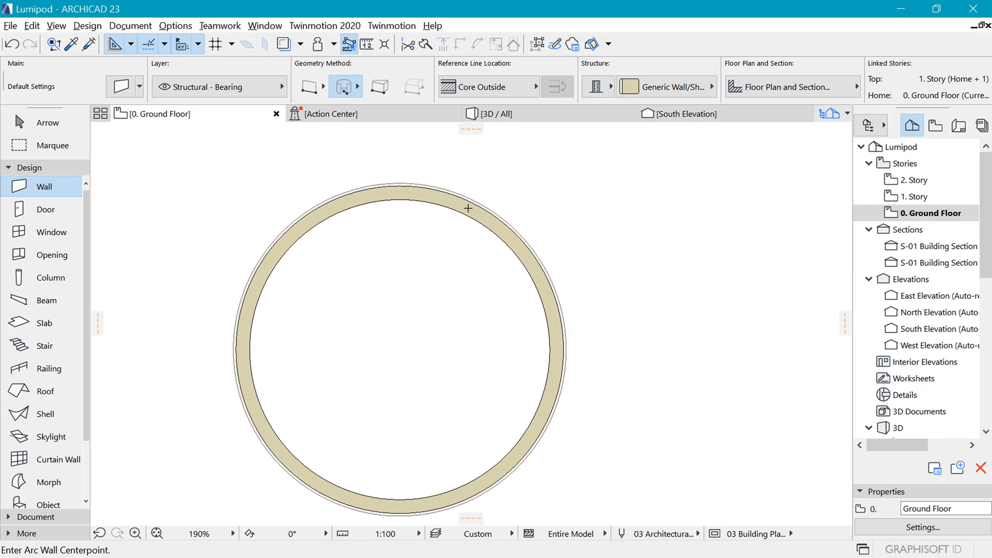
- Apply the 000 Exterior pod wall composite to all segments of the circular wall
key(ctrl+a)
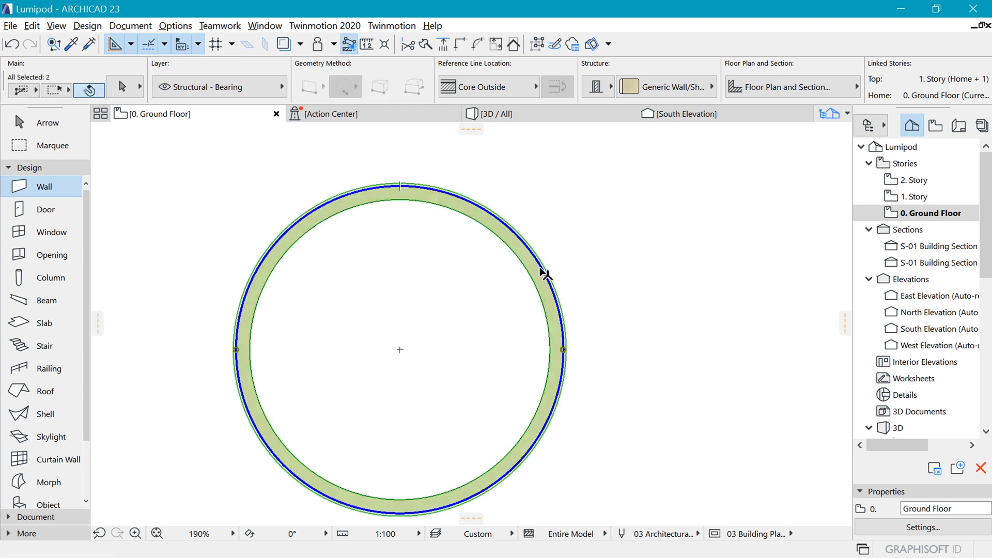
click(649, 86)
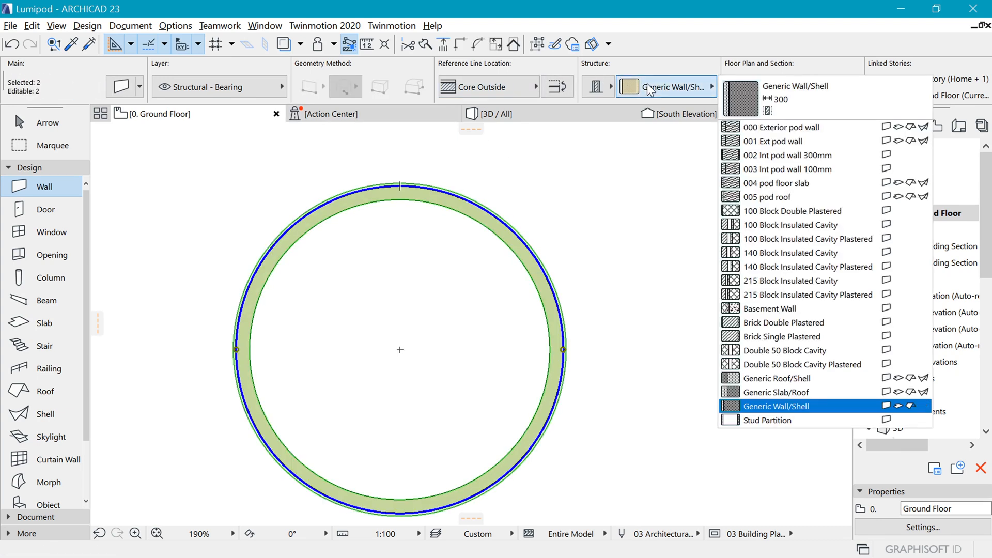
click(767, 132)
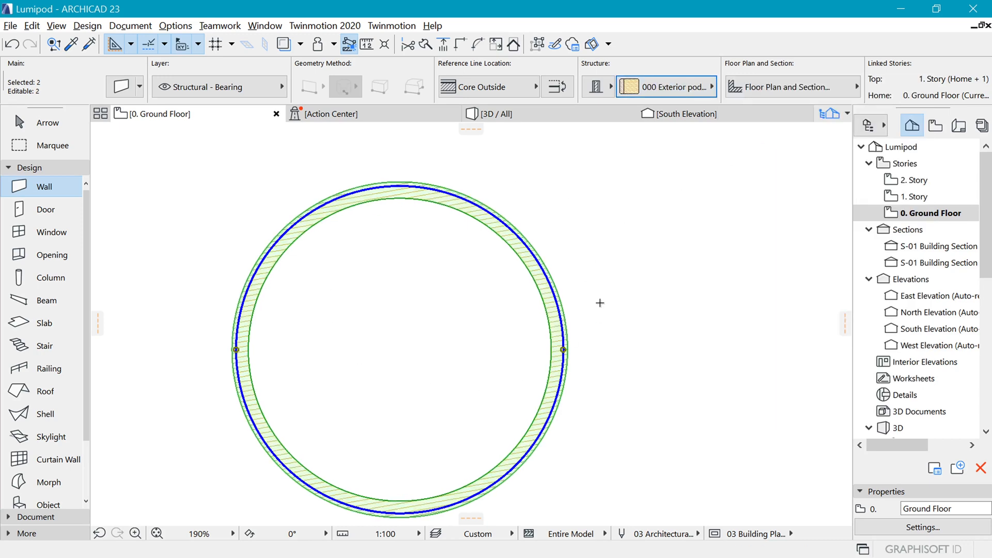
key(Escape)
- Review the skins and thicknesses of the 001 Ext pod wall, 002 Int pod wall 300mm and 003 Int pod wall 100mm composites
click(325, 25)
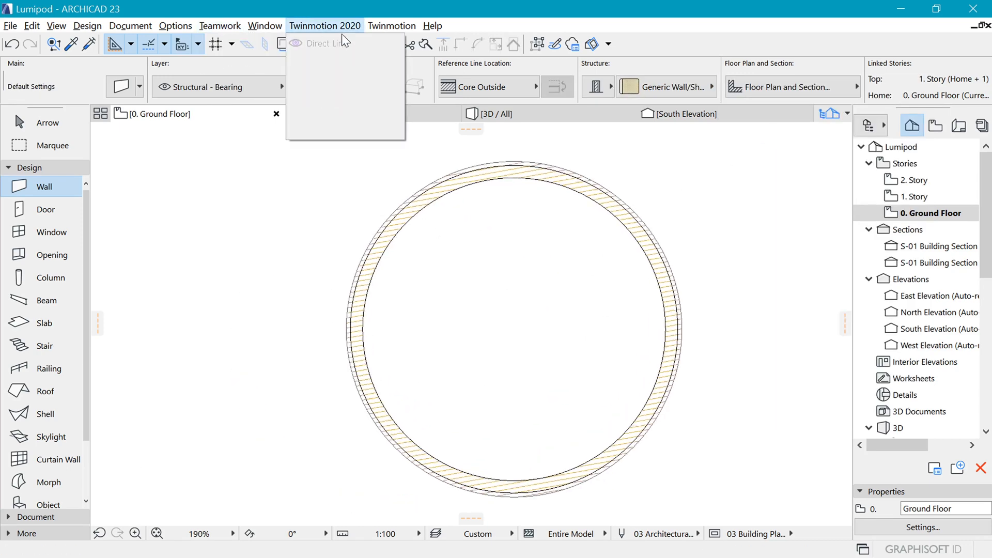
key(Escape)
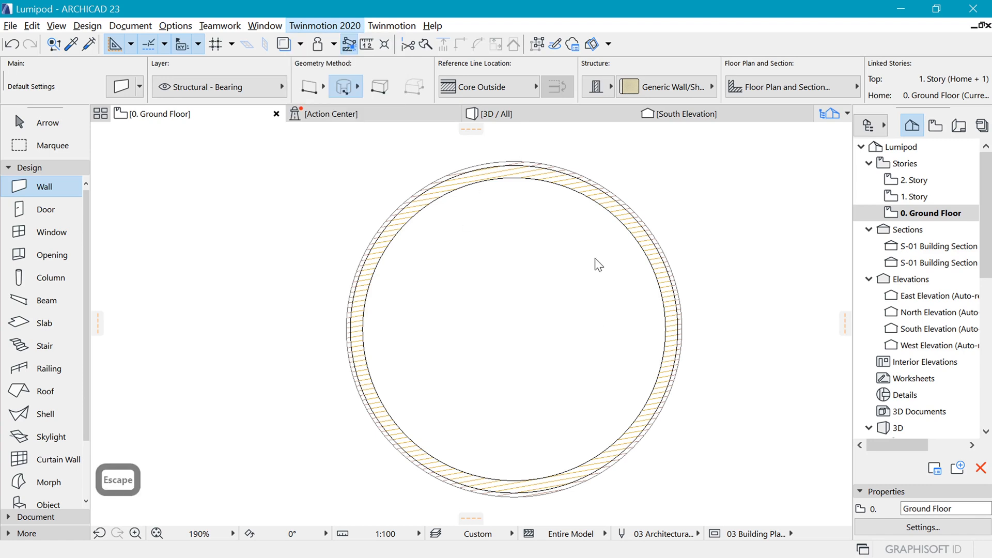
click(175, 25)
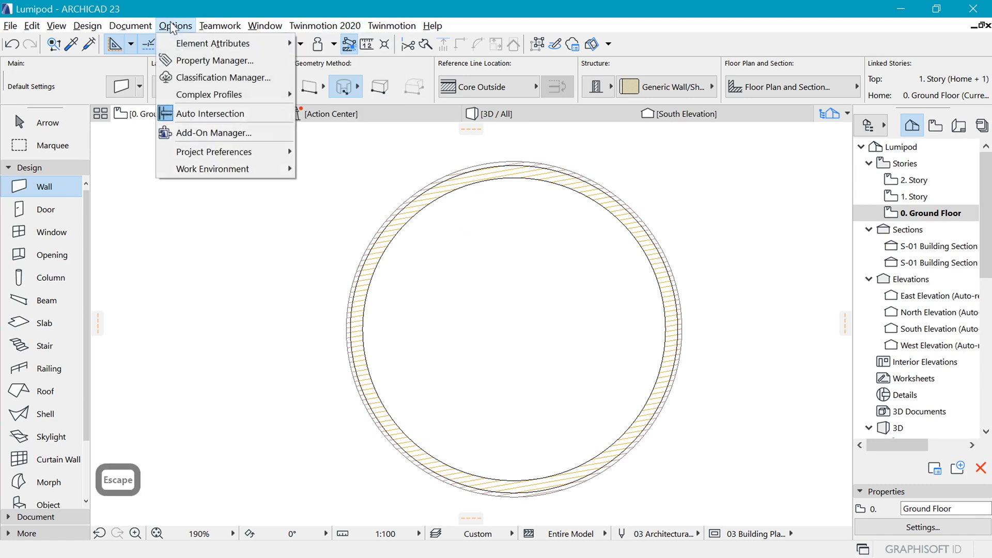
mouse_move(199, 43)
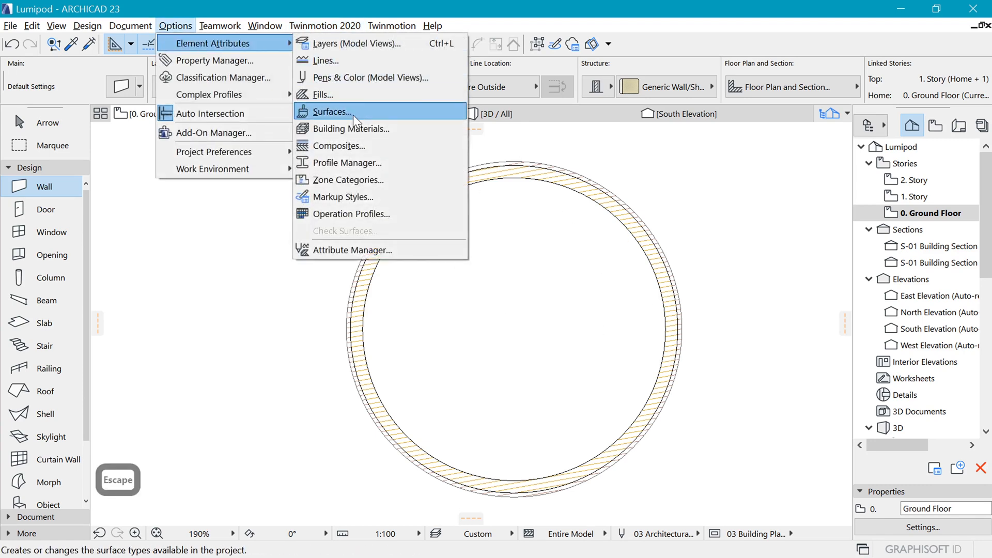
click(352, 143)
click(467, 174)
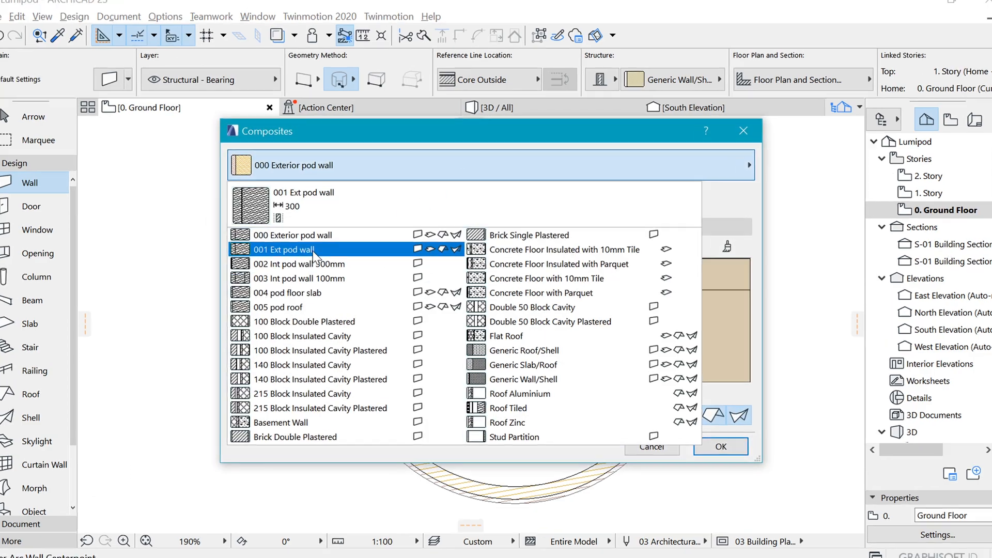
click(314, 250)
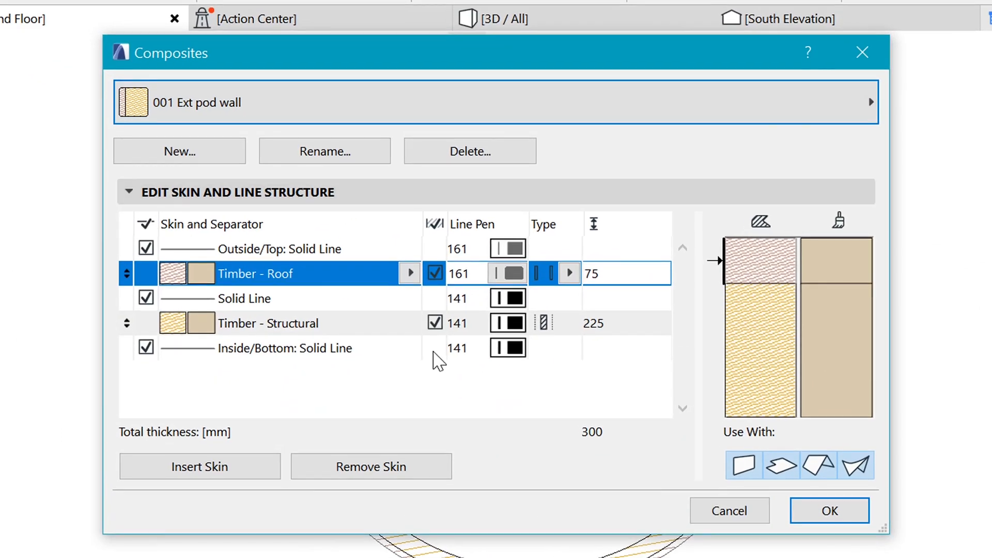
click(223, 107)
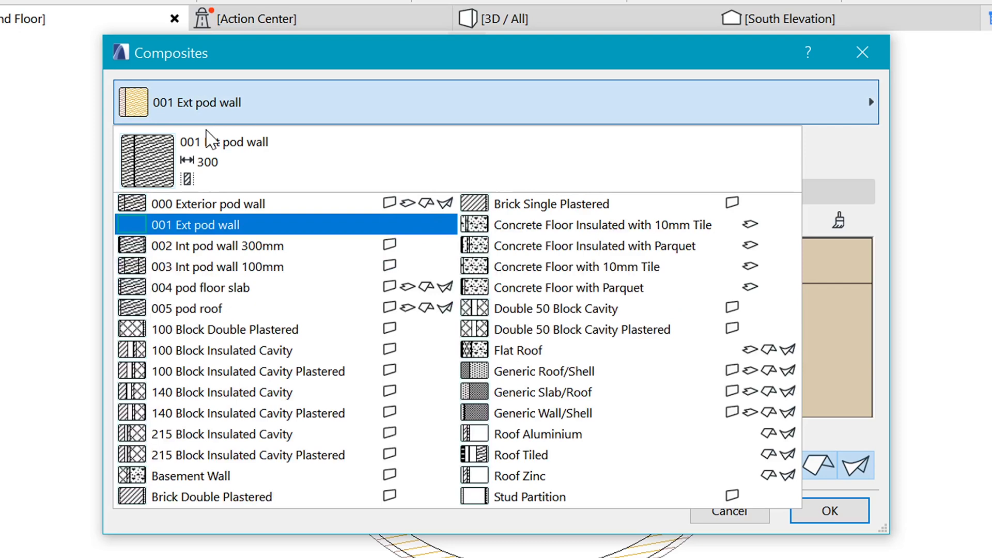
click(208, 246)
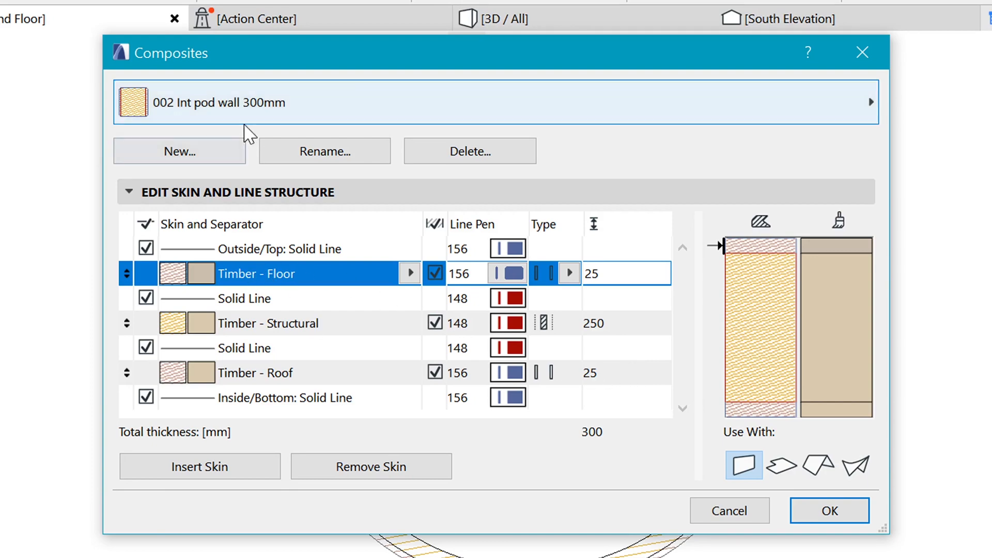
click(245, 111)
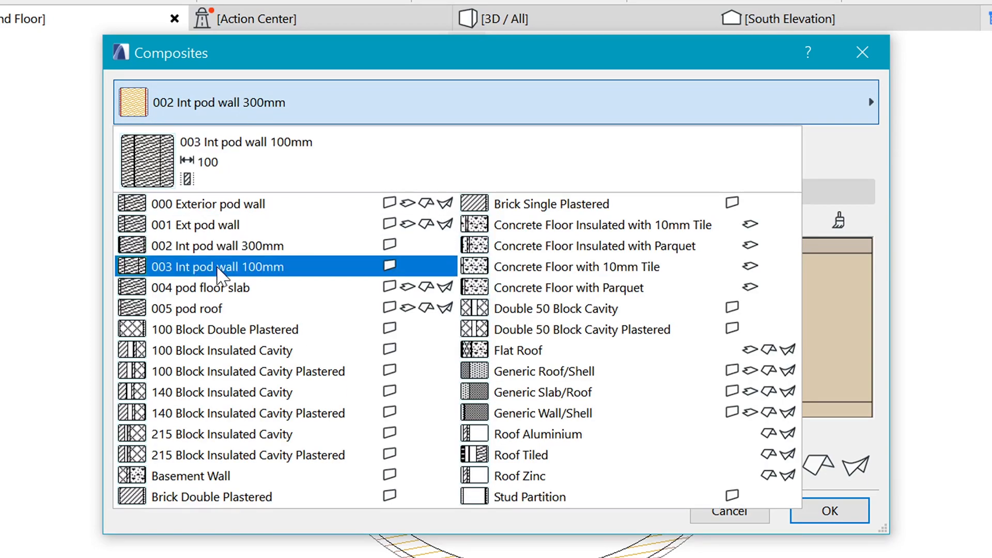
click(221, 266)
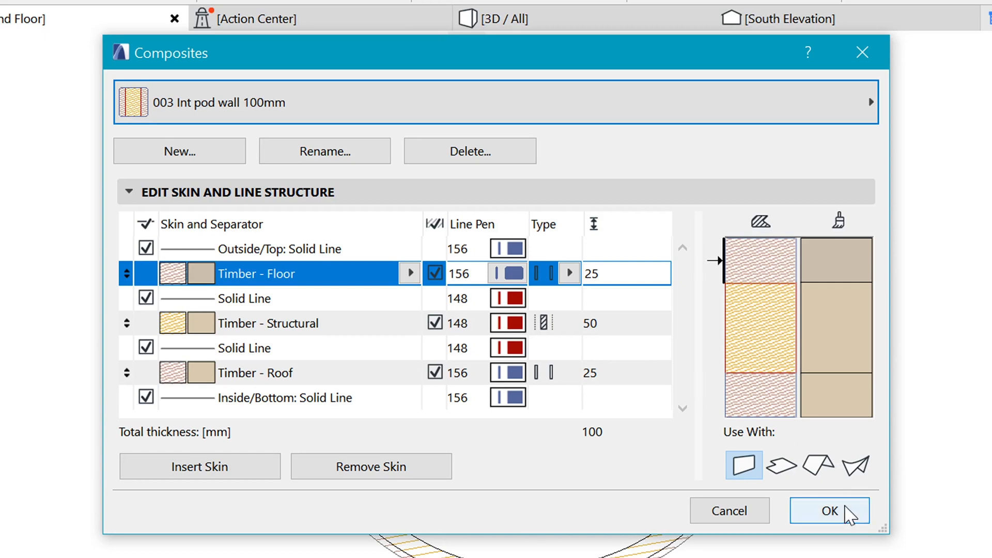
click(846, 509)
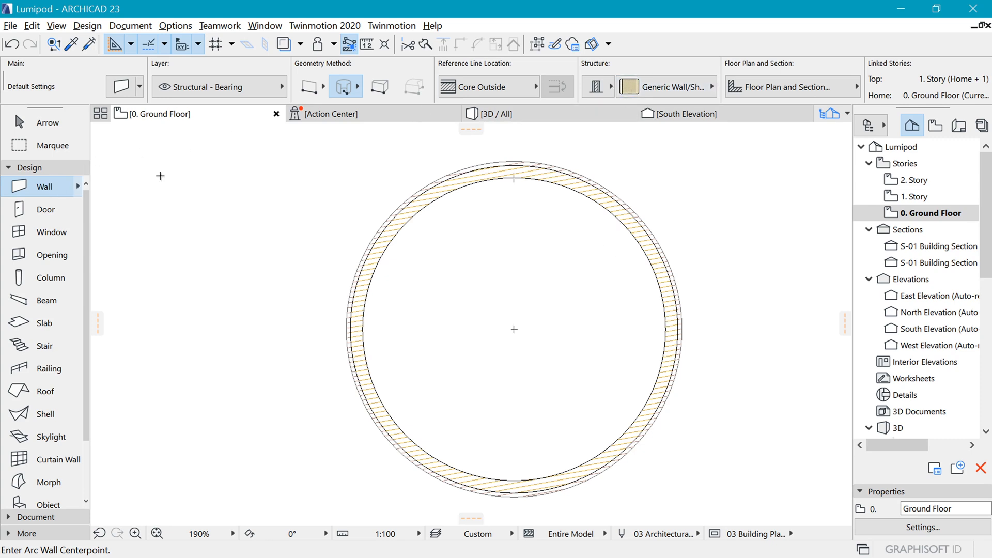
- Draw a straight 002 Int pod wall 300mm wall from the circle's centre horizontally right to near the circular wall's inner face, and select it
click(667, 87)
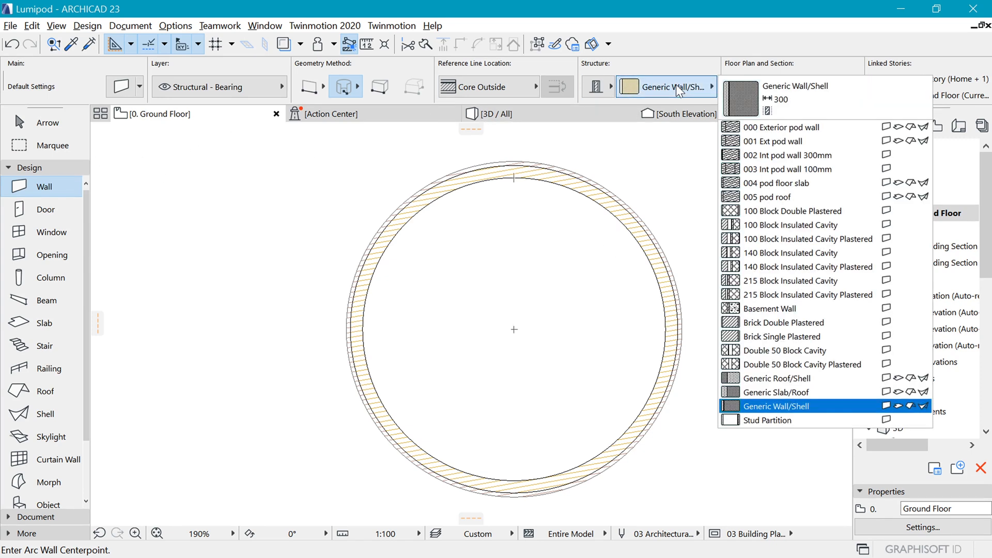
click(779, 155)
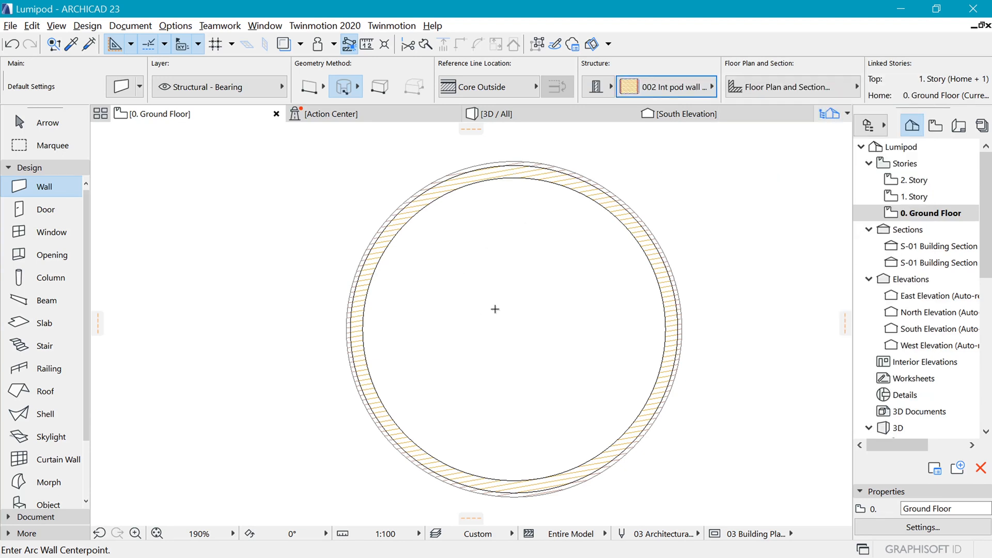
click(513, 329)
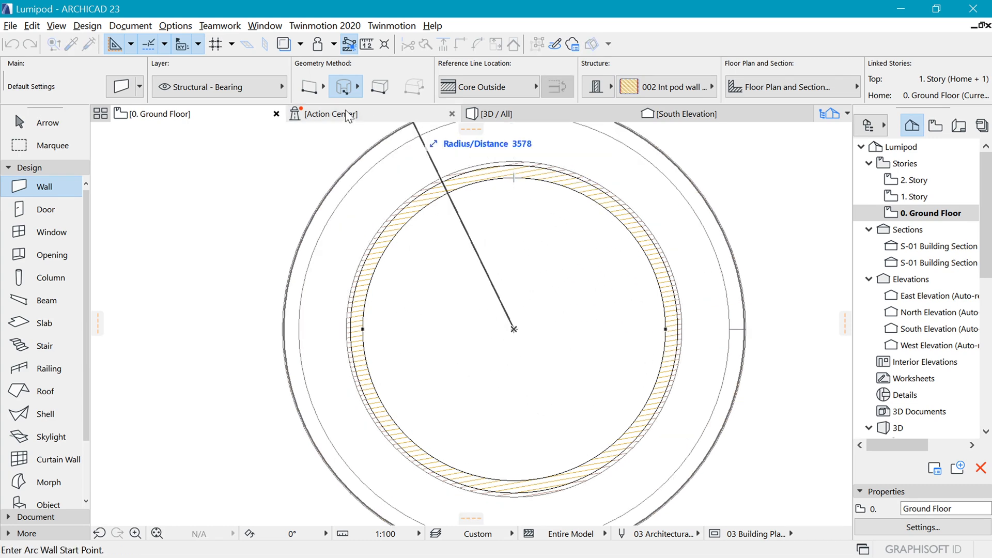
click(310, 88)
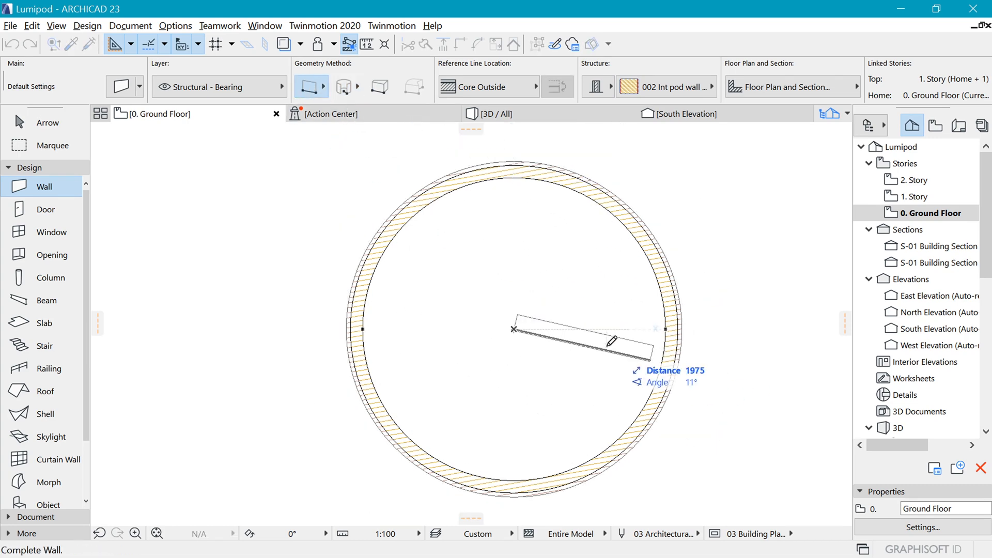
click(663, 328)
shift+click(514, 328)
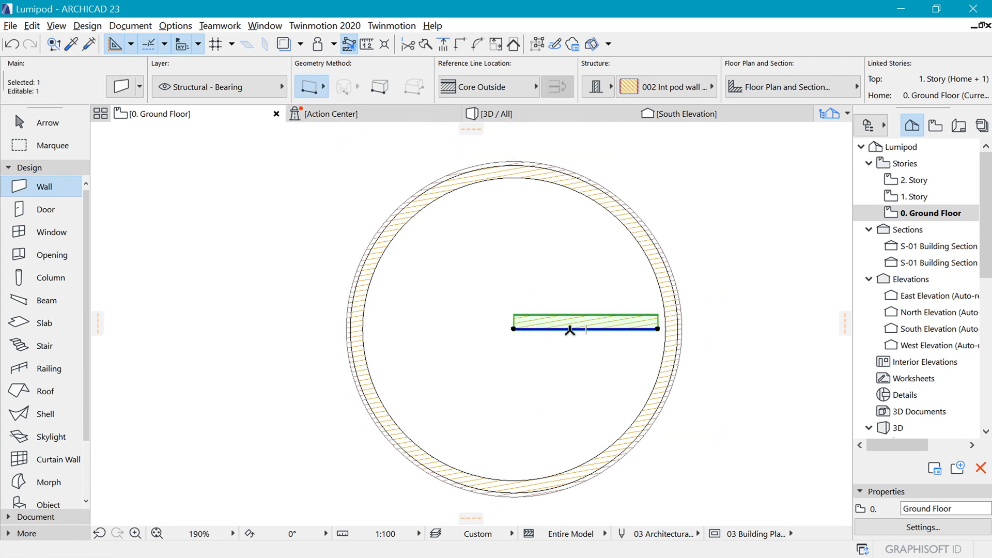
scroll(518, 327, up, 4)
key(ctrl+d)
click(573, 328)
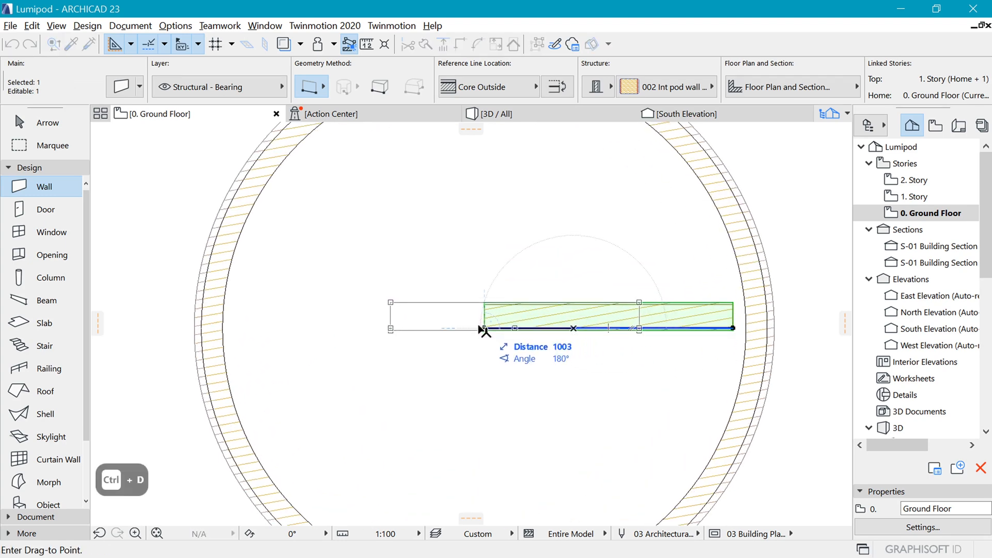
key(Escape)
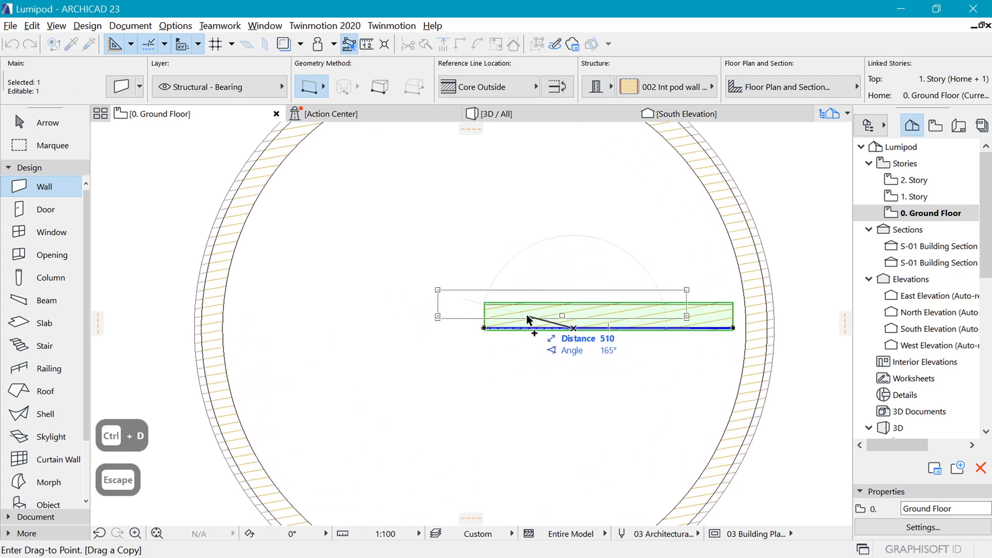
key(Escape)
- Move the selected interior wall 500 mm upward at 90°, taking its left end on the reference line as the reference point
key(ctrl+d)
click(484, 328)
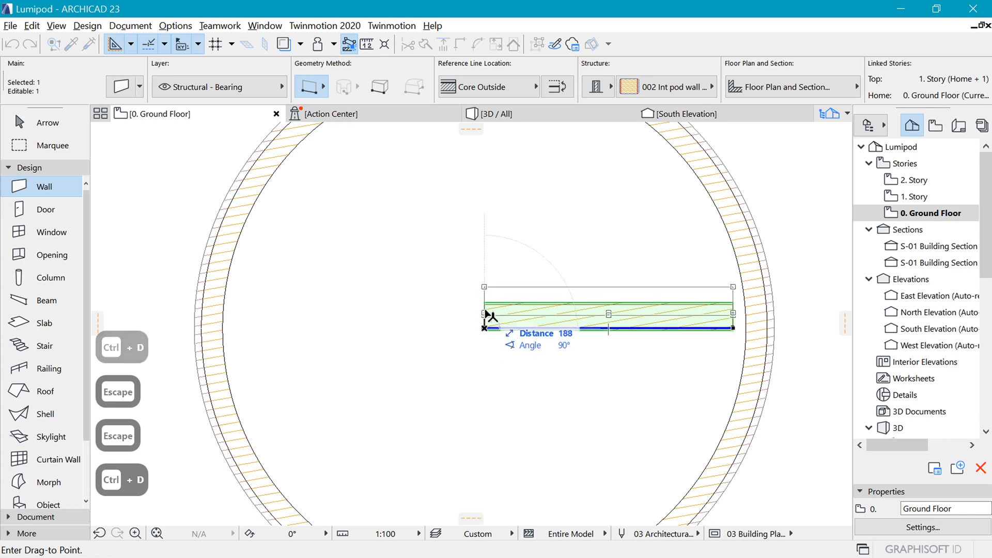
key(shift+Tab)
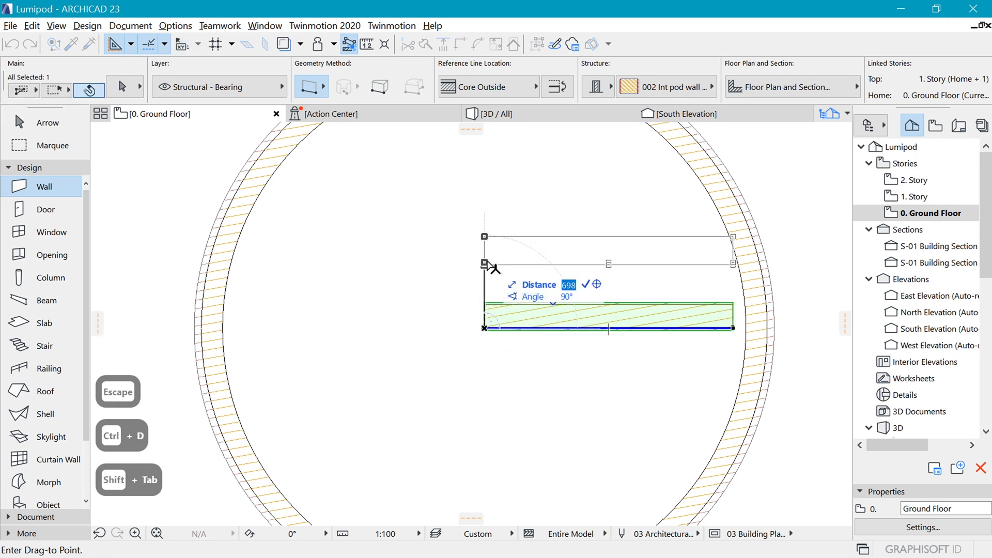
text(500)
key(Return)
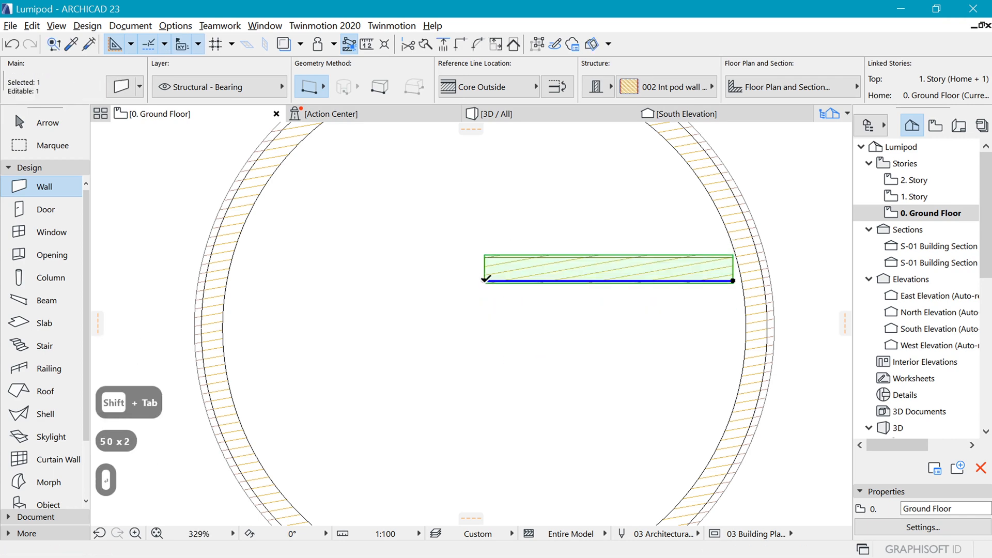
- Stretch the left end of the horizontal interior wall about 2400 mm leftward, close to the opposite side of the circular wall
scroll(484, 279, down, 3)
scroll(503, 303, up, 1)
click(506, 307)
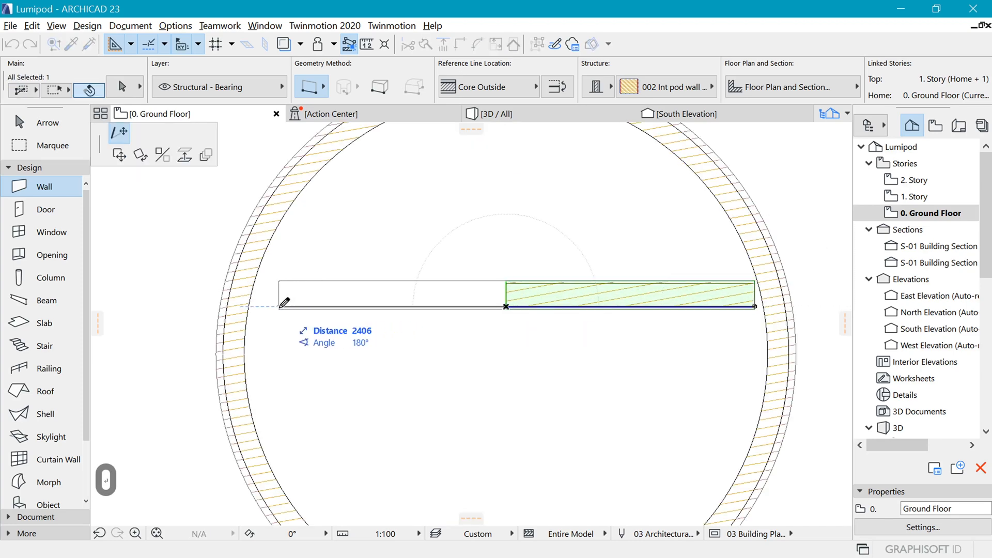
click(283, 303)
scroll(491, 296, down, 2)
key(Escape)
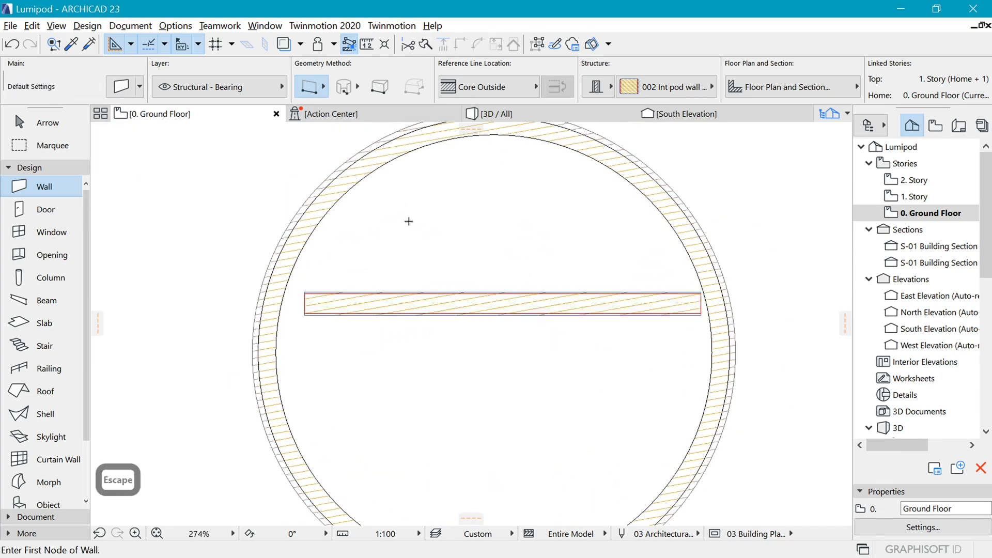
- Draw a diagonal 003 Int pod wall 100mm partition about 1080 mm long at 135° from the horizontal wall's left part into the circular wall
scroll(416, 216, down, 1)
scroll(358, 178, up, 1)
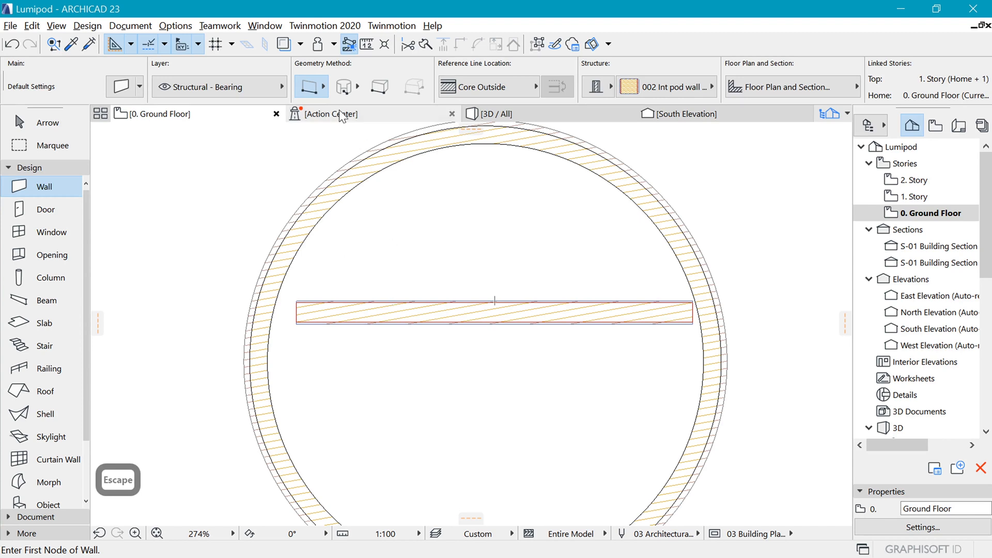
click(638, 94)
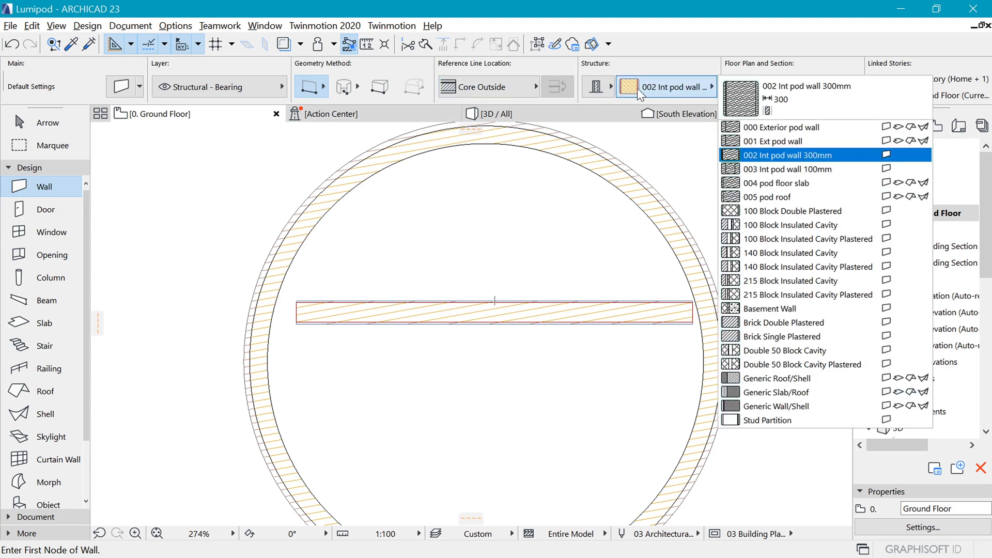
click(757, 171)
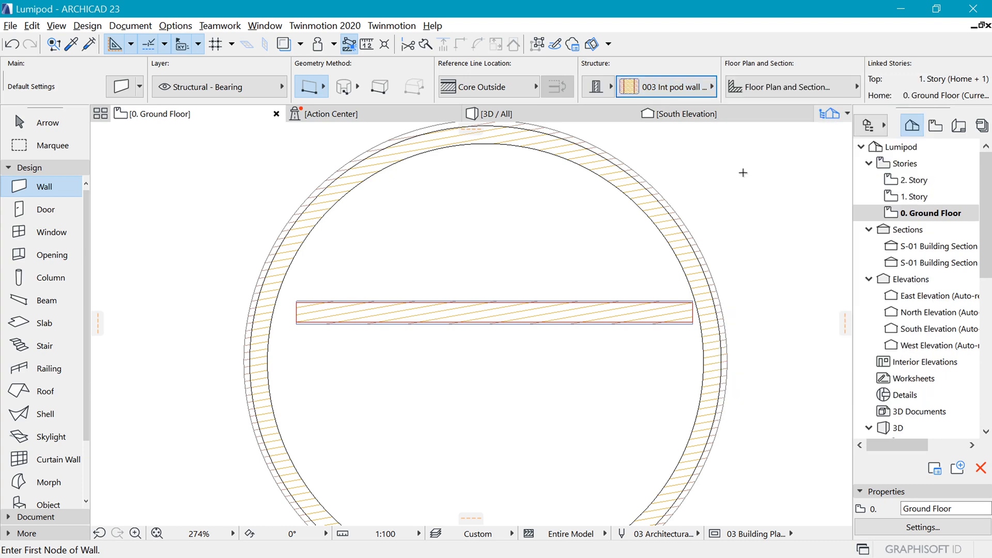
key(Escape)
click(344, 321)
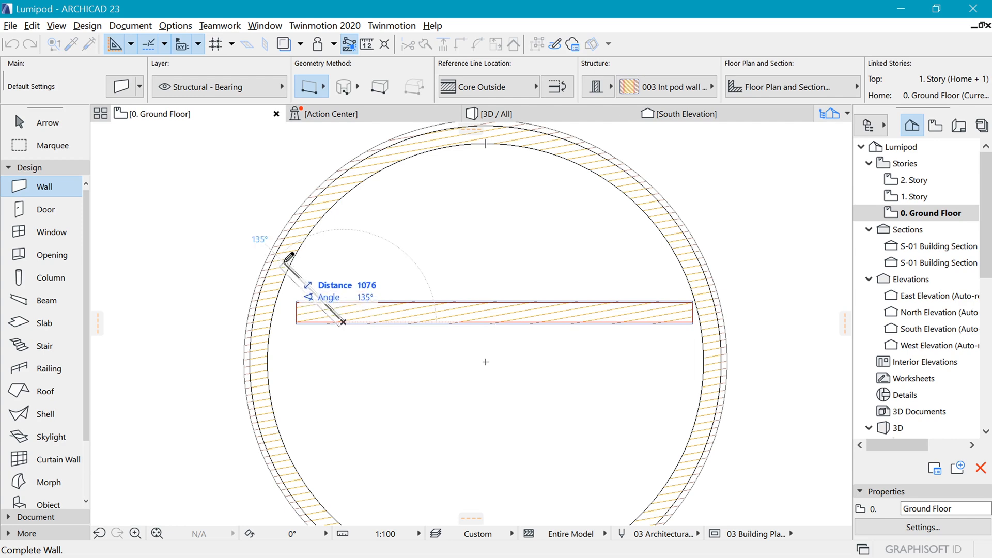
click(285, 264)
shift+click(318, 288)
- Measure along the diagonal partition from its lower end toward the circular wall
scroll(310, 288, up, 2)
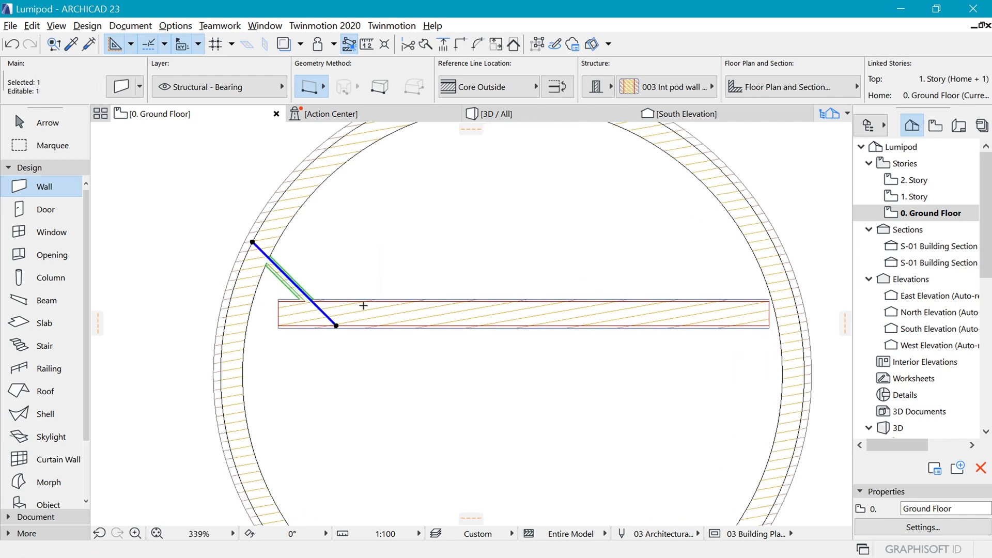
key(m)
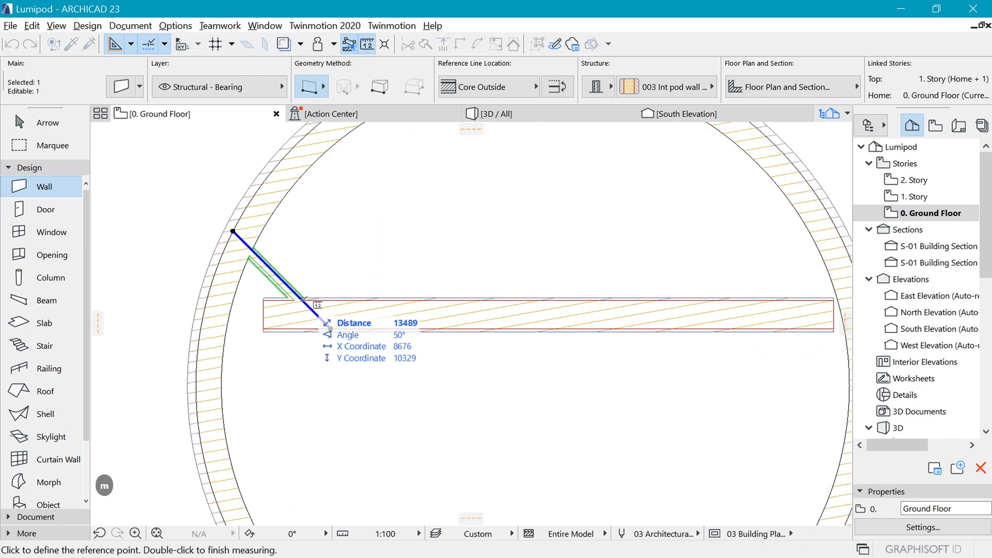
click(331, 329)
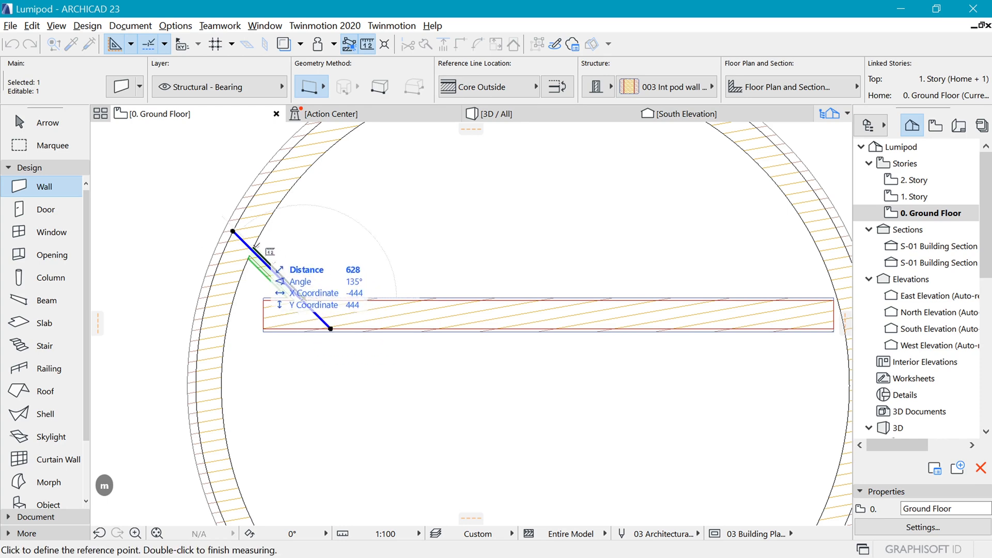
key(Escape)
- Move the diagonal partition along the horizontal wall so its lower end lines up vertically with the circle's centre
key(ctrl+d)
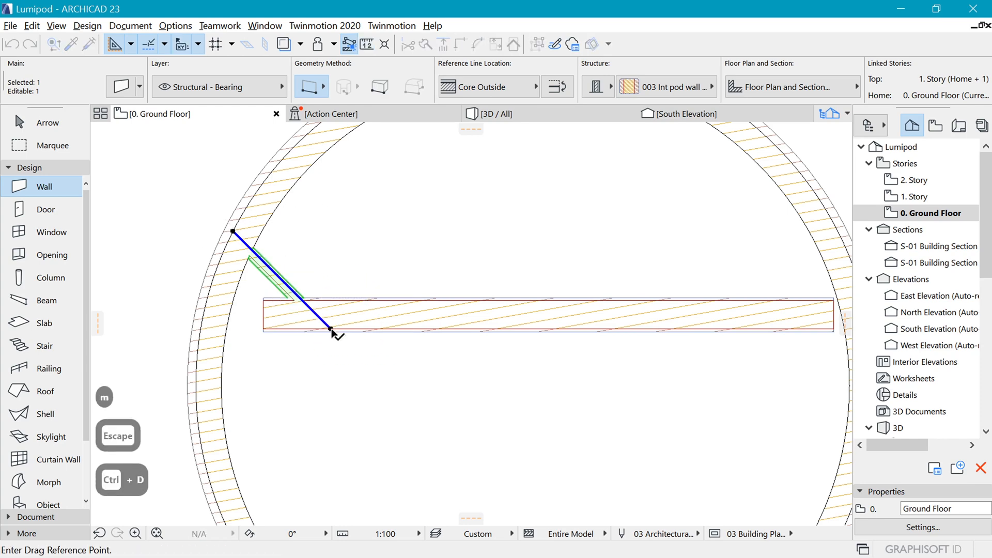
click(331, 329)
scroll(489, 325, down, 2)
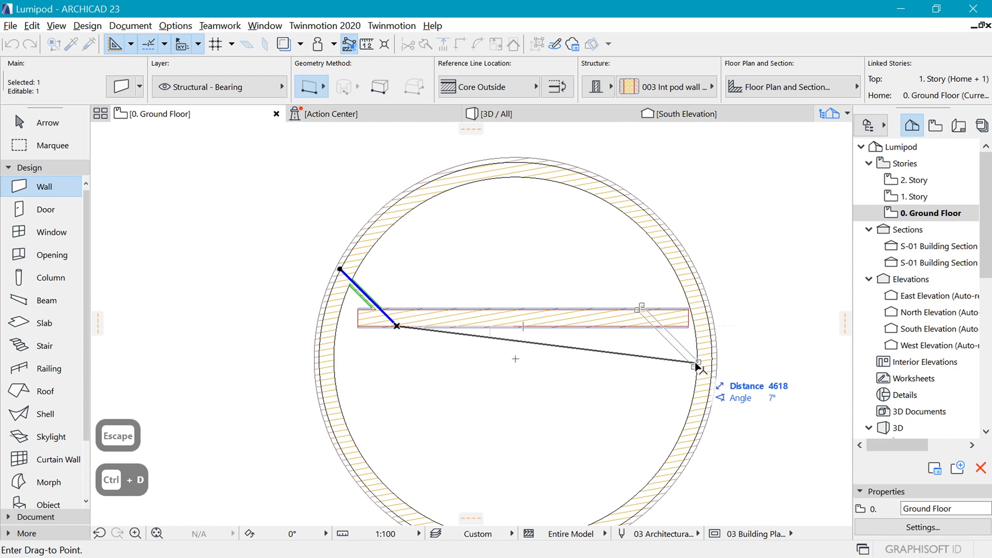
click(517, 327)
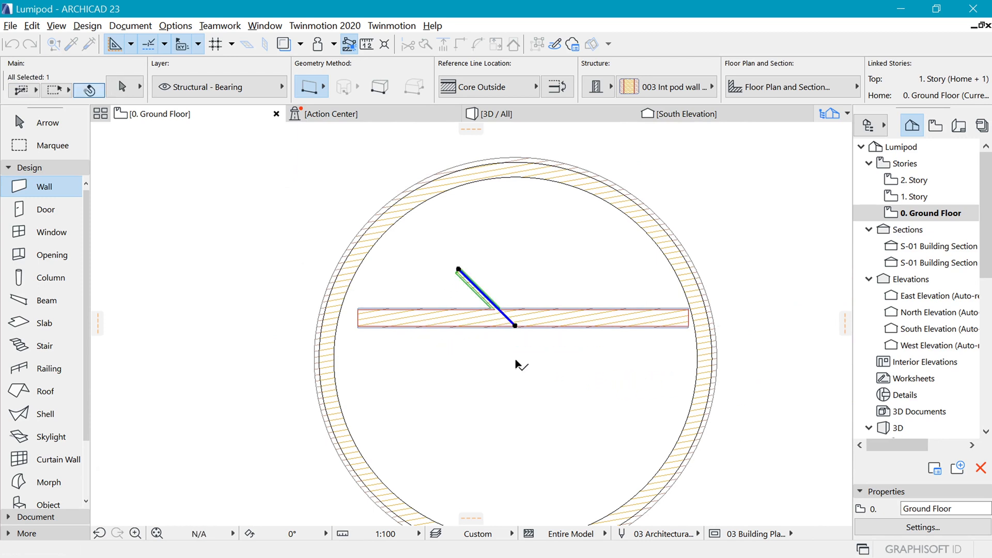
- Move the diagonal partition 1400 mm to the left along the horizontal wall's reference line
key(ctrl+d)
click(515, 327)
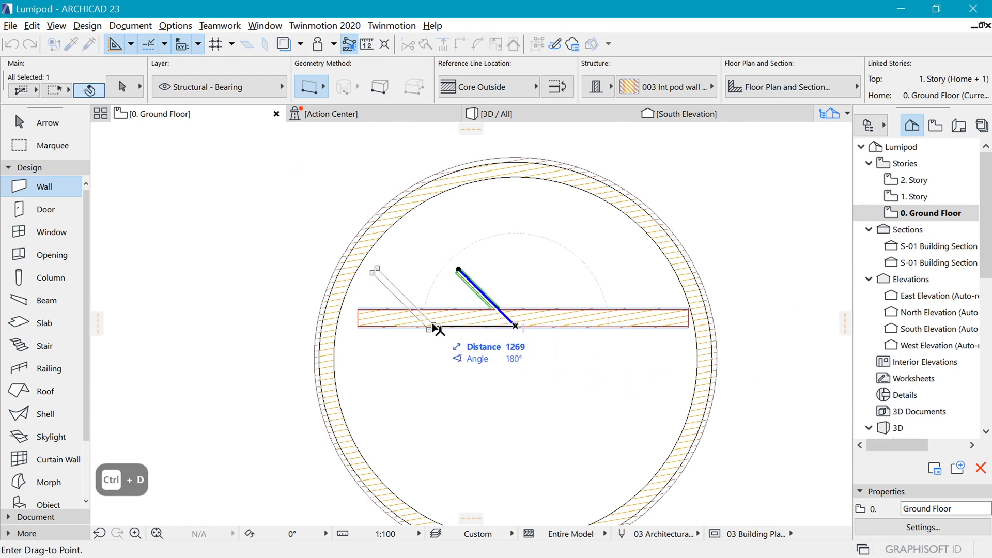
key(shift+Tab)
text(140)
key(Return)
key(Return)
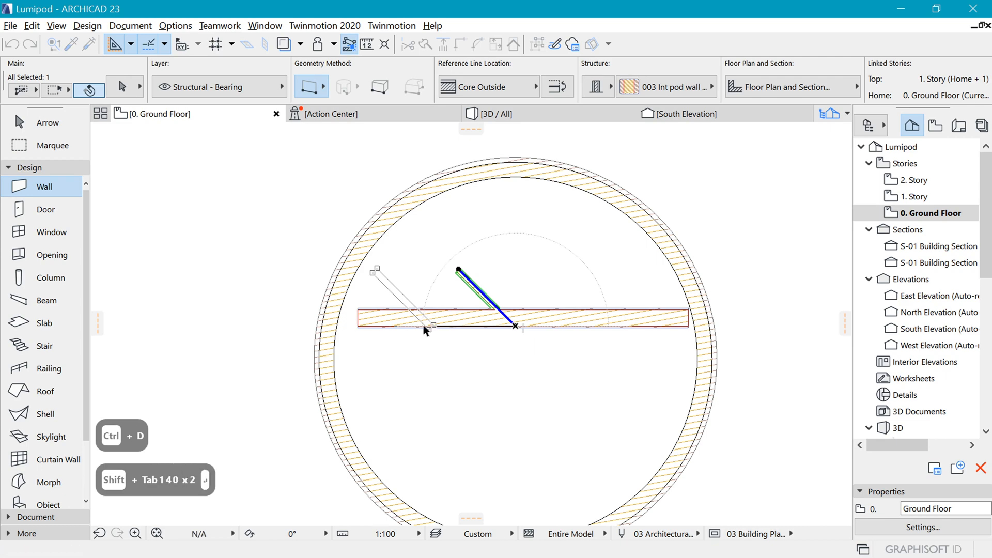
- Stretch the diagonal partition's upper end into the circular wall and measure along the partition's upper face
click(367, 269)
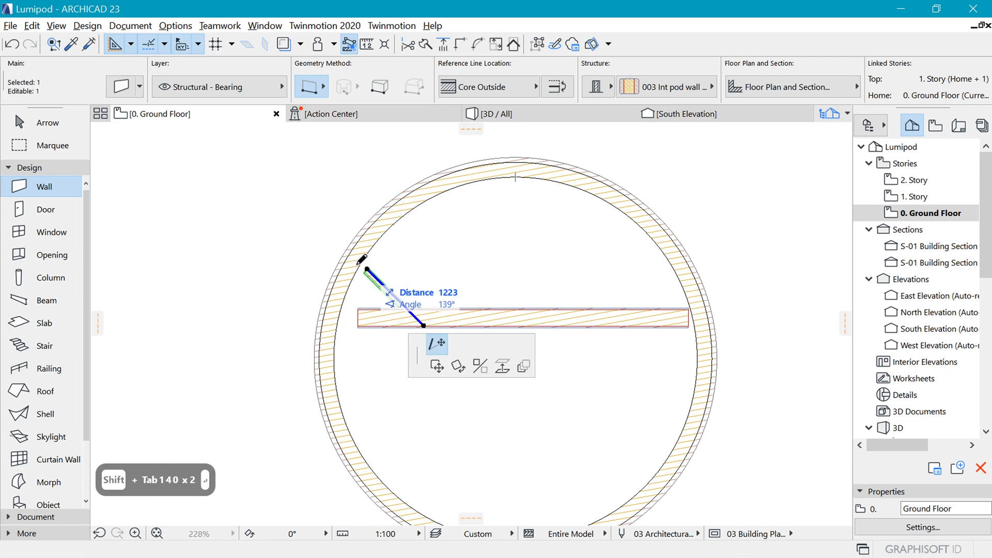
click(351, 253)
scroll(380, 279, up, 3)
scroll(379, 278, up, 1)
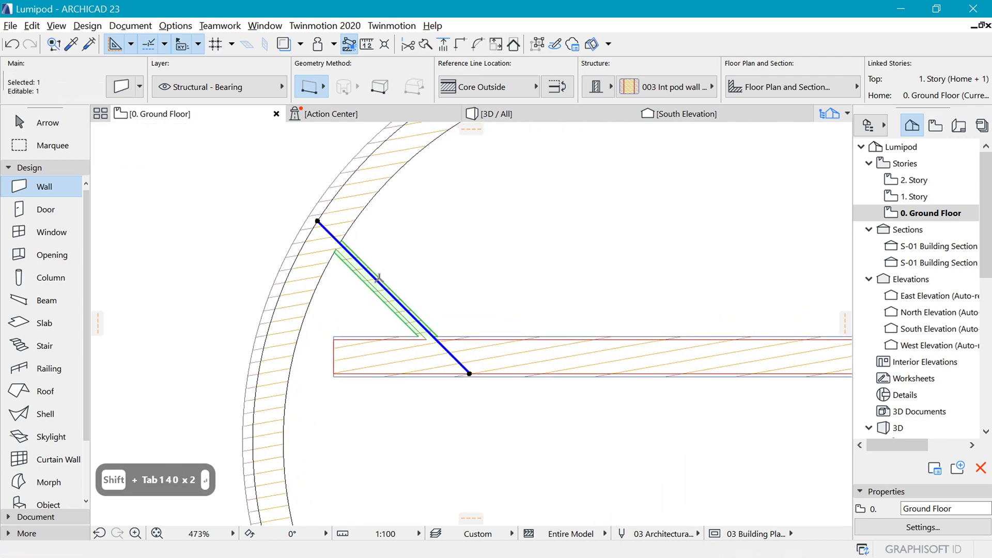
key(m)
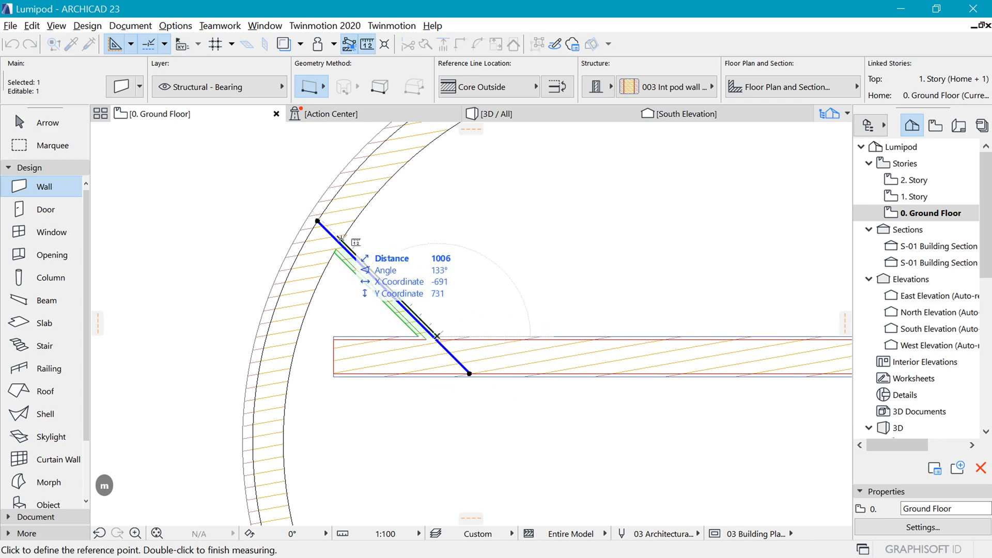
key(Escape)
key(Escape)
scroll(325, 199, down, 2)
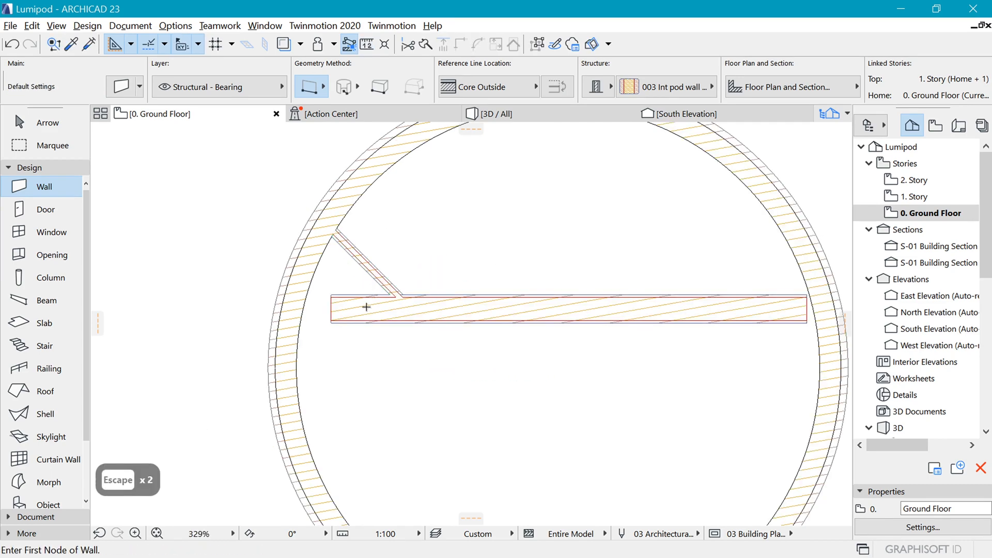
- Intersect the horizontal wall with the diagonal partition so they meet in a clean corner without the leftover stub
shift+click(370, 310)
shift+click(380, 274)
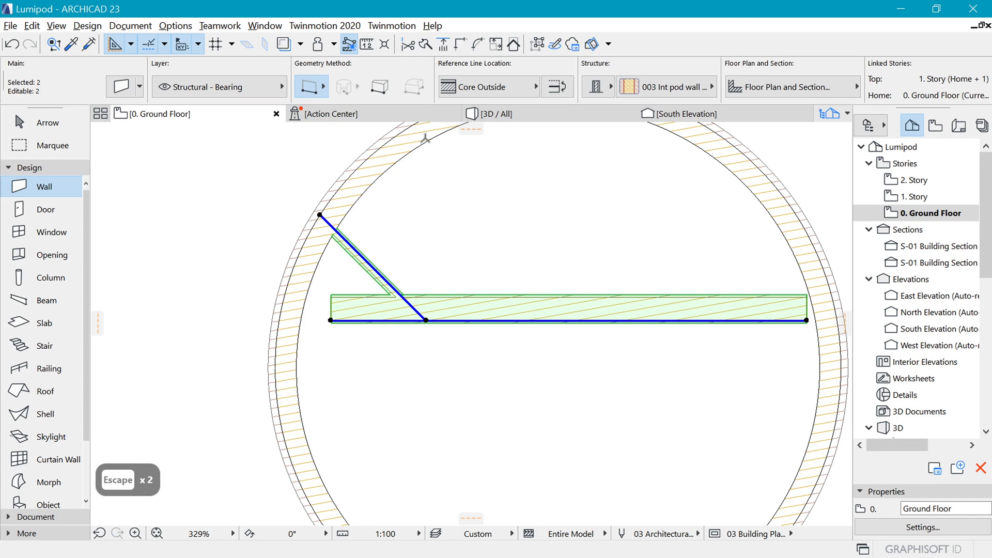
click(458, 45)
scroll(488, 425, down, 2)
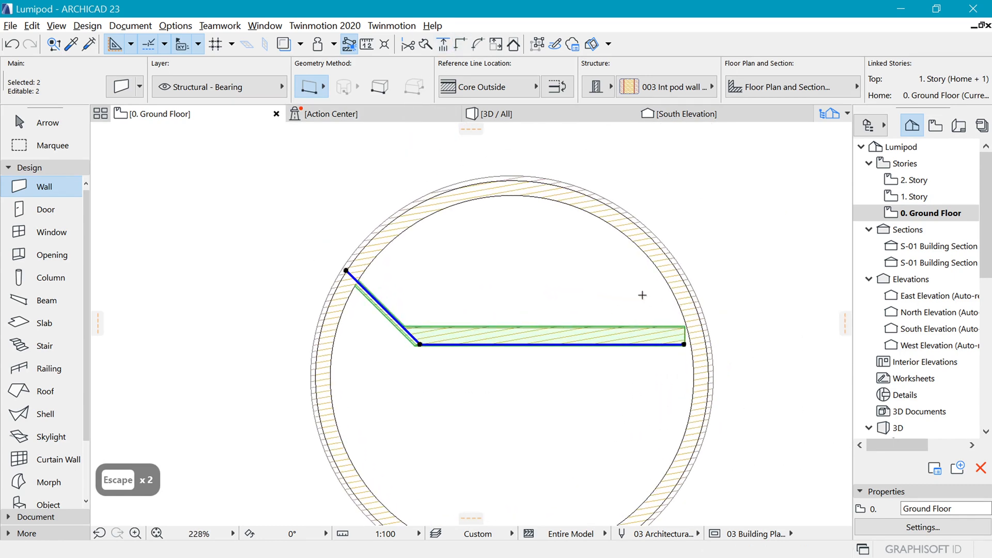
key(Escape)
scroll(512, 292, up, 2)
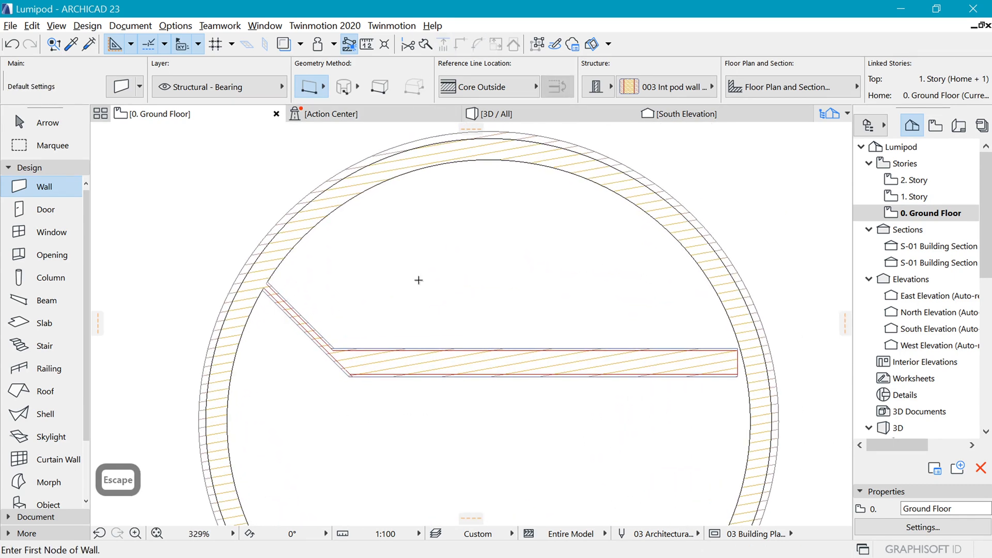
- Draw a vertical 003 Int pod wall 100mm partition from the horizontal wall, in line with the circle's centre, up into the circular wall
click(487, 374)
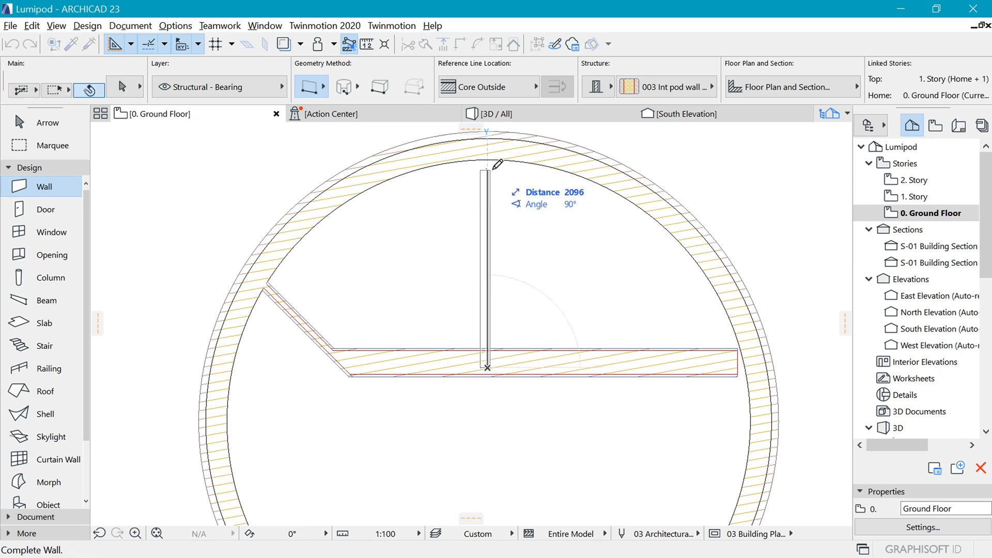
click(487, 138)
scroll(504, 376, down, 2)
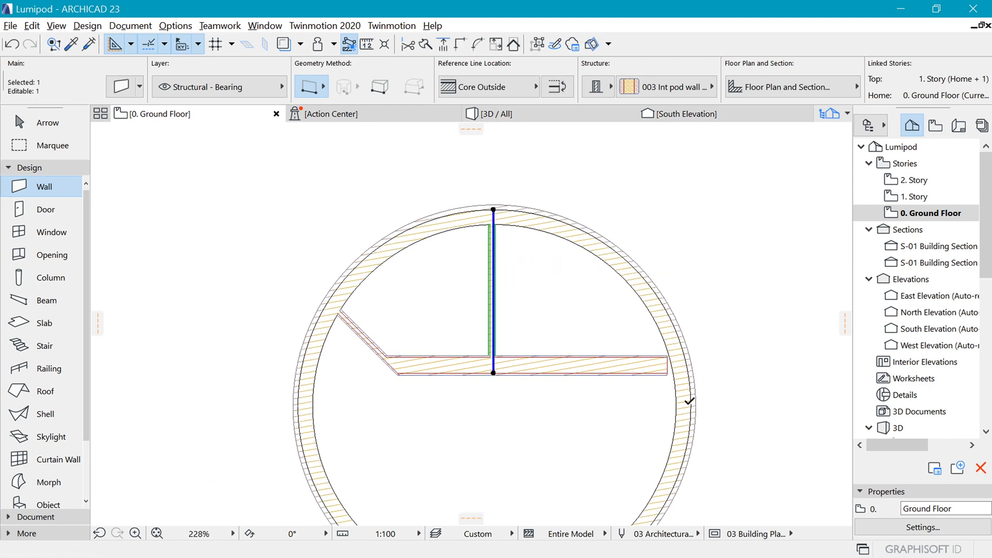
- Move the vertical partition 1400 mm to the right along the horizontal wall's reference line
key(ctrl+d)
click(493, 373)
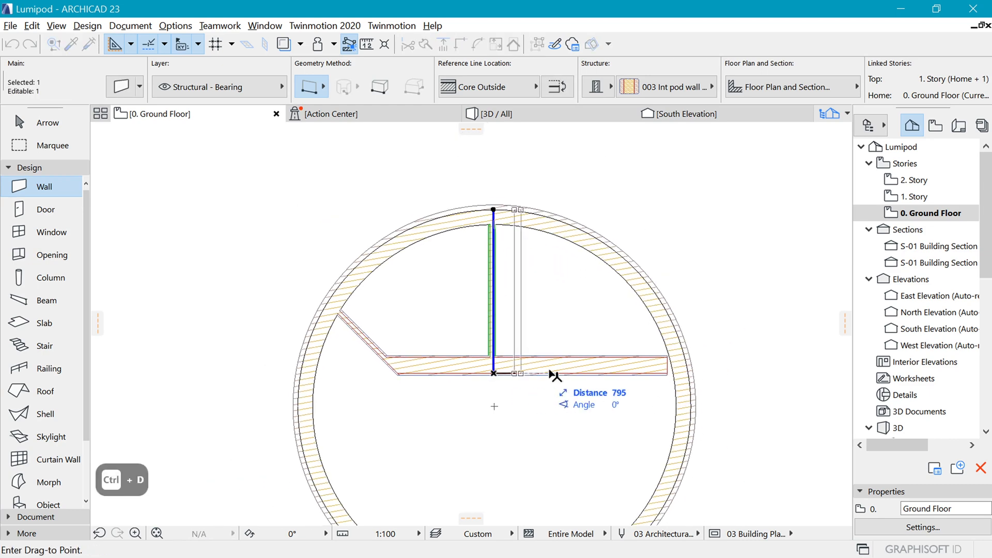
scroll(481, 398, up, 2)
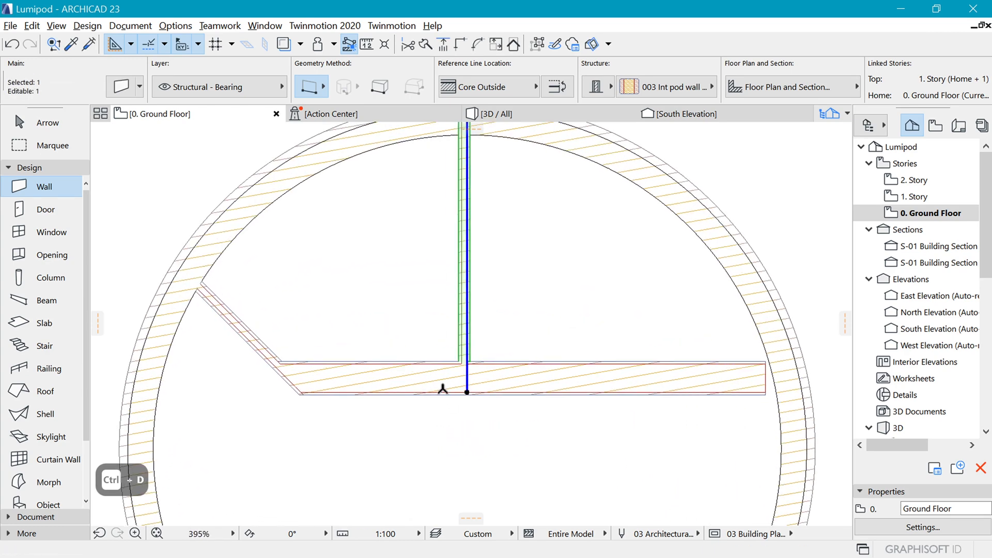
key(ctrl+d)
click(467, 393)
key(shift+Tab)
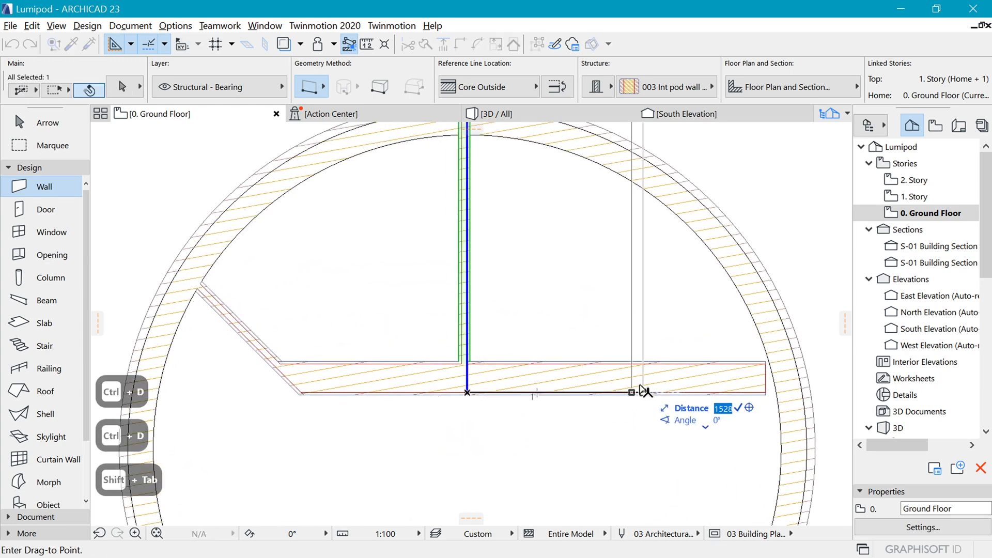
text(1400)
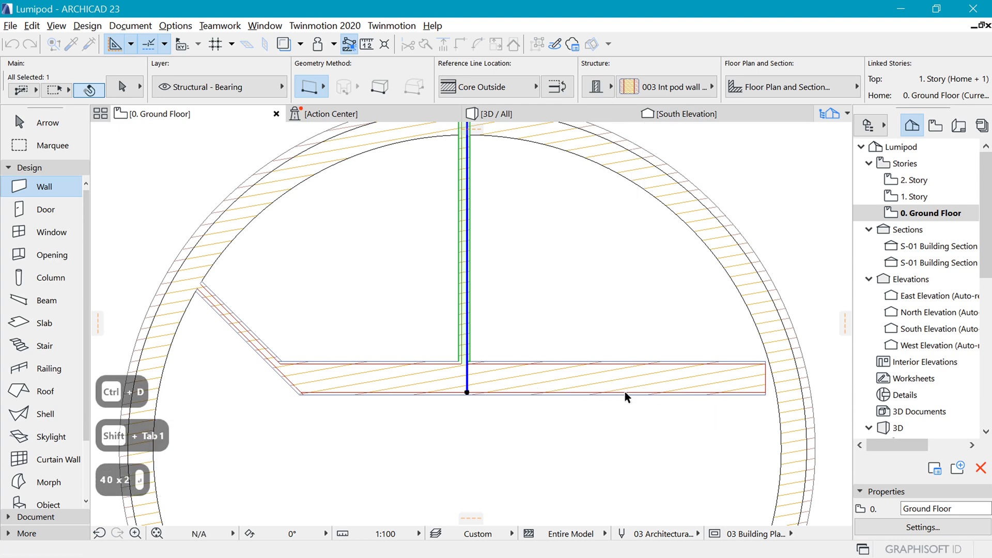
key(Return)
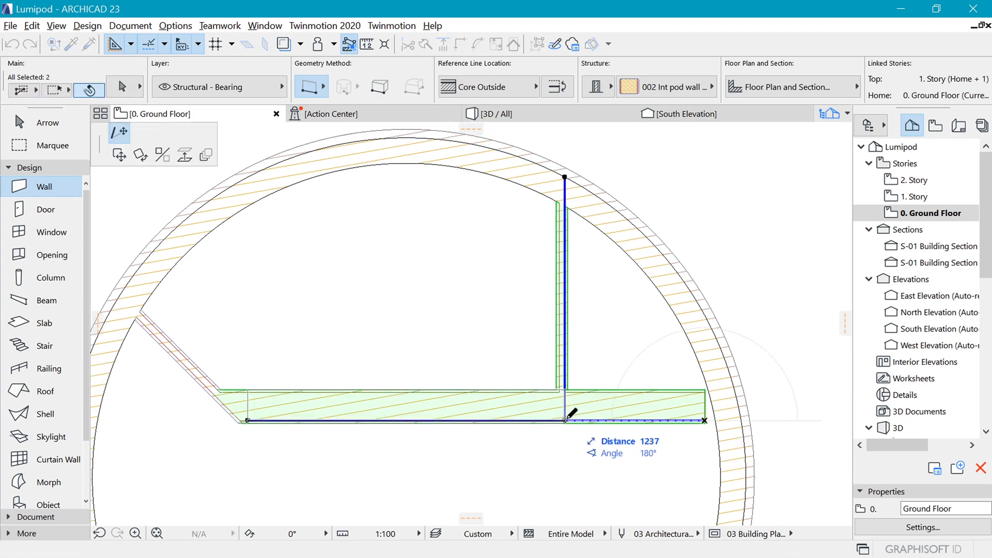
- Shorten the horizontal wall so its right end meets the lower end of the vertical partition
key(Escape)
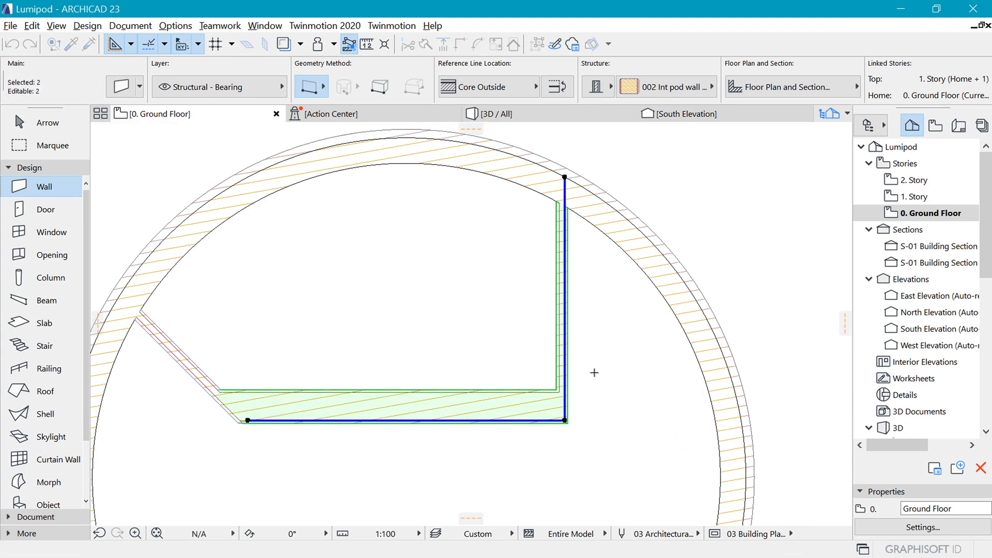
key(Escape)
scroll(560, 343, down, 3)
- Draw a horizontal 003 Int pod wall 100mm partition from the vertical partition's lower end to the circular wall on the right
scroll(526, 353, up, 3)
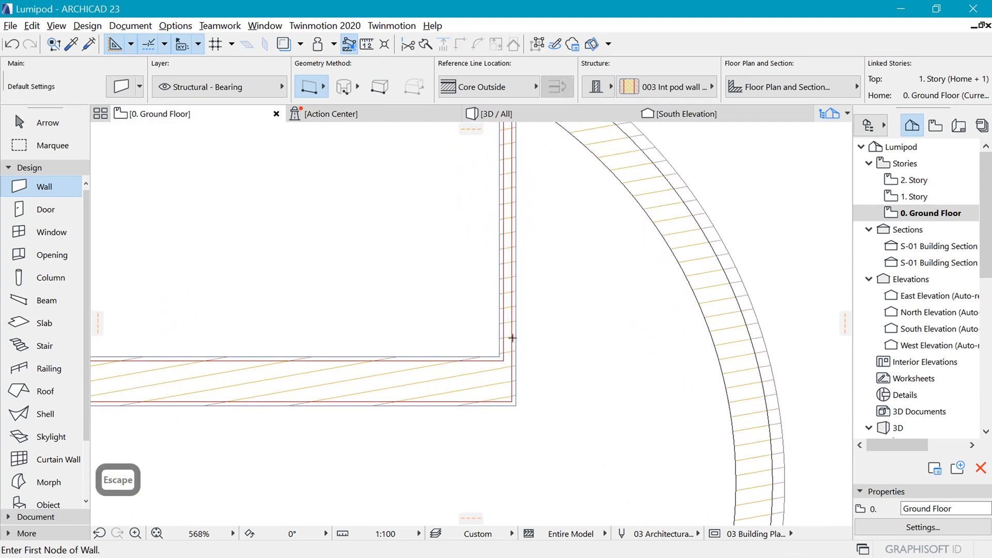
scroll(518, 297, down, 3)
scroll(519, 361, up, 2)
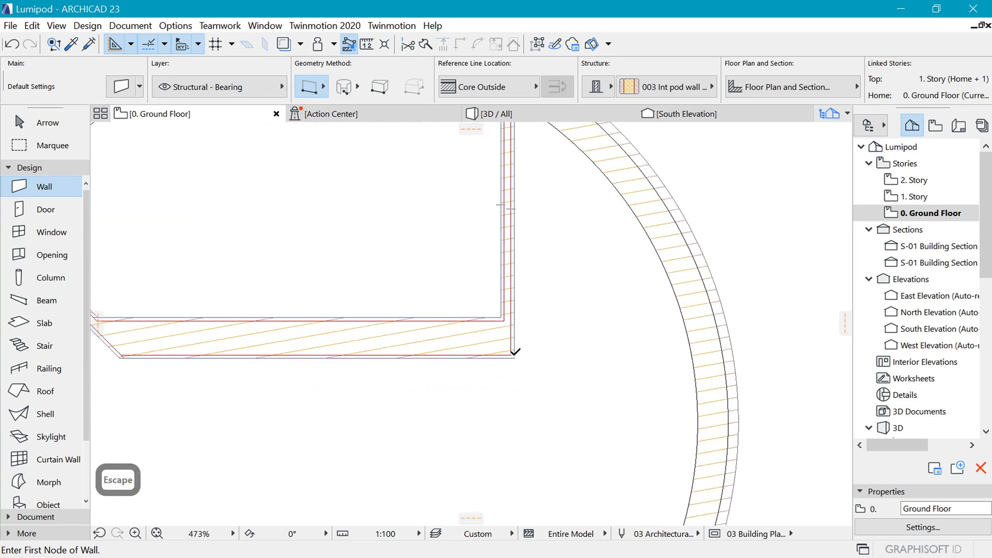
click(515, 352)
click(698, 351)
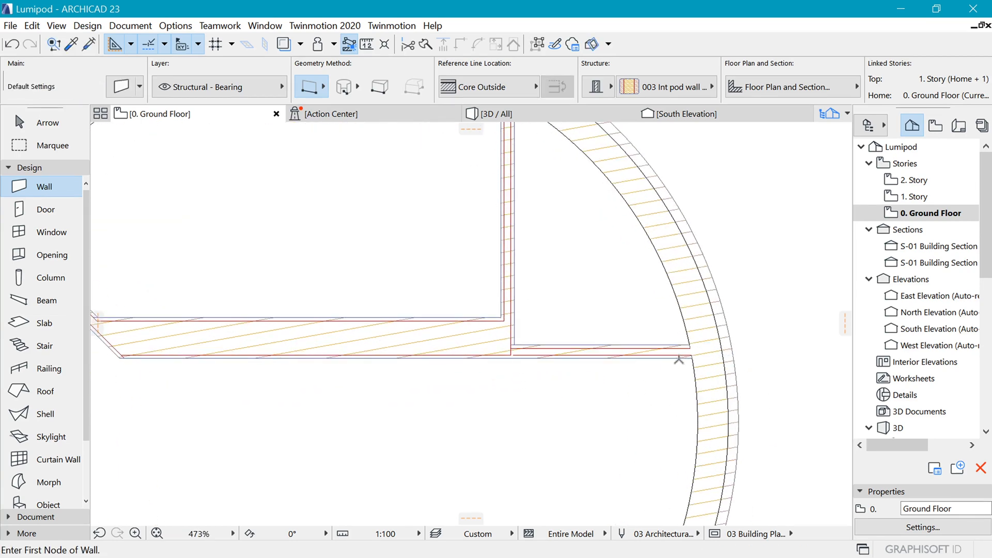
- Copy the short horizontal partition with its reference line on the original's upper face, and move the copy 600 mm upward
shift+click(572, 354)
key(ctrl+d)
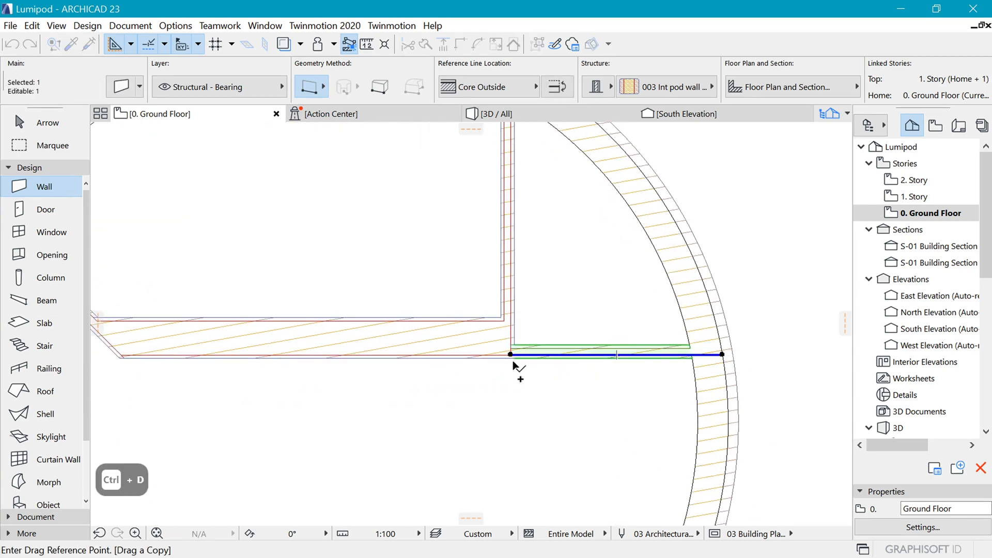
click(511, 354)
key(shift+Tab)
key(Escape)
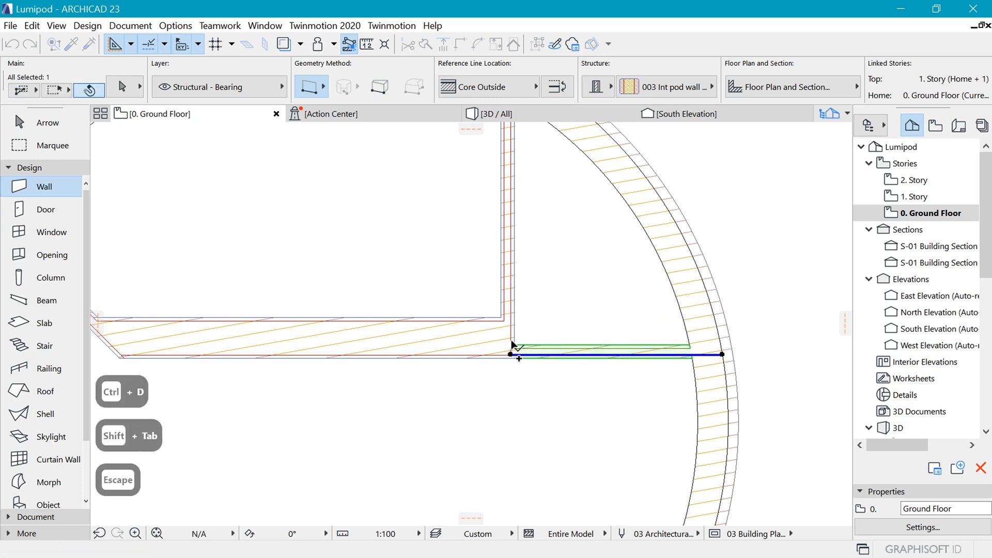
key(ctrl+d)
click(512, 344)
key(shift+Tab)
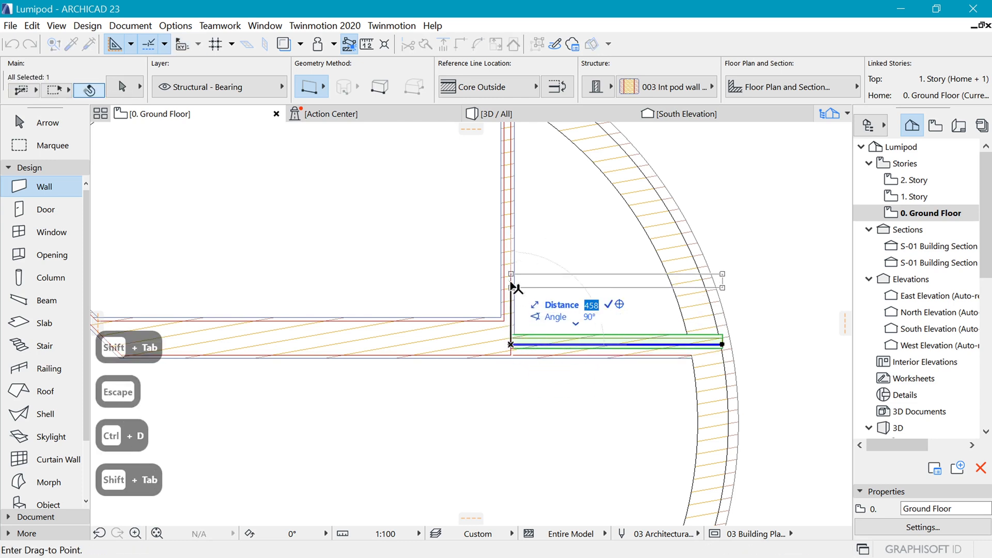
text(600)
key(Return)
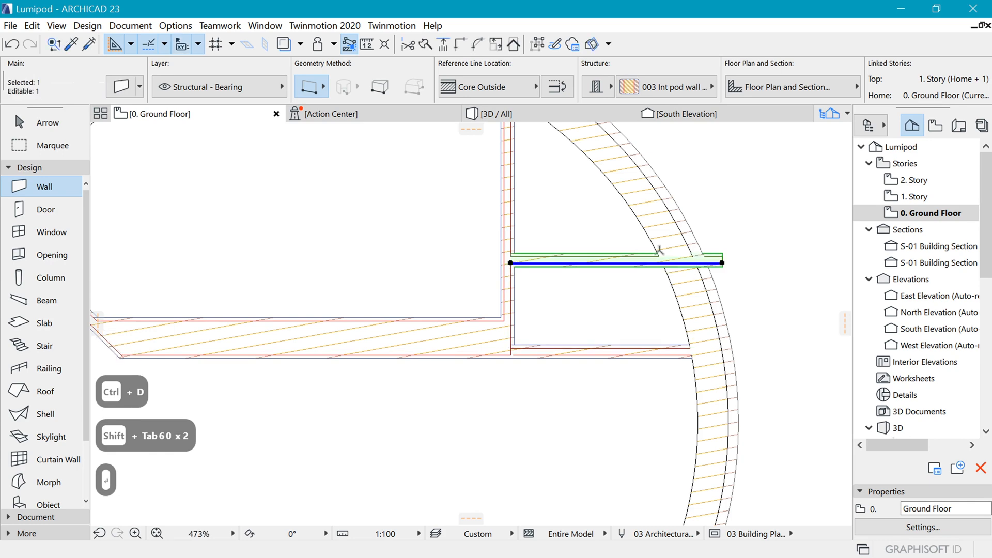
- Shorten the copied partition's right end so it stops inside the circular wall
click(722, 263)
click(696, 263)
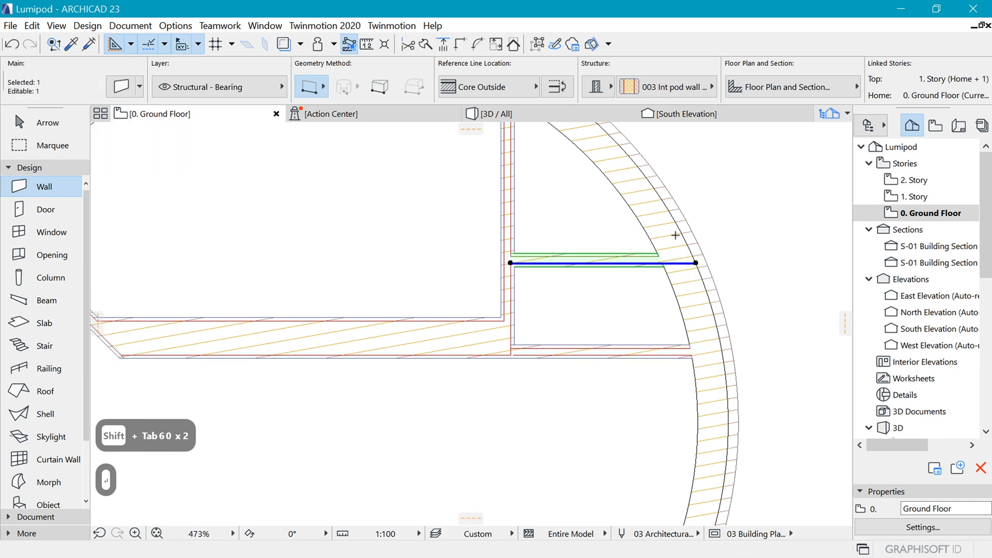
key(Escape)
scroll(676, 235, down, 5)
scroll(627, 228, up, 3)
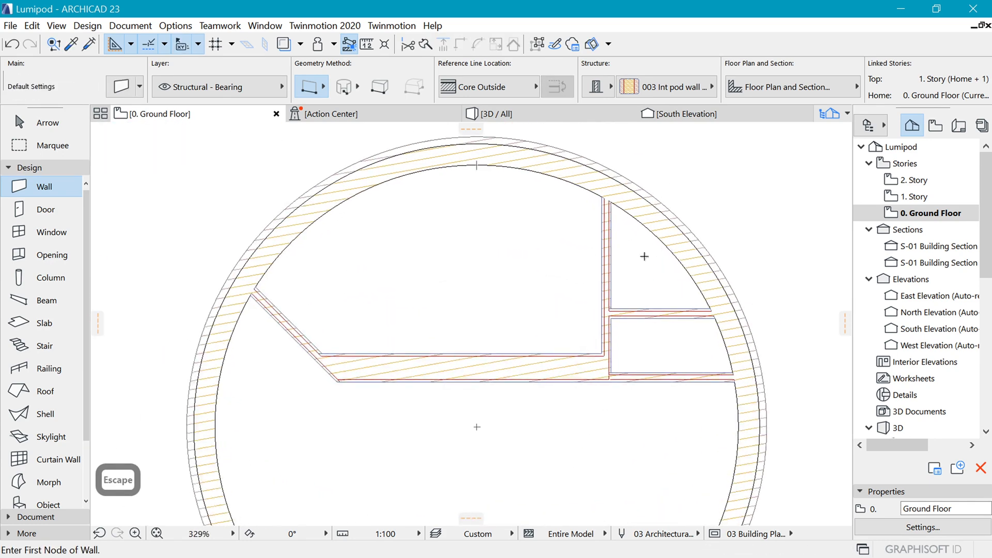
scroll(548, 280, down, 2)
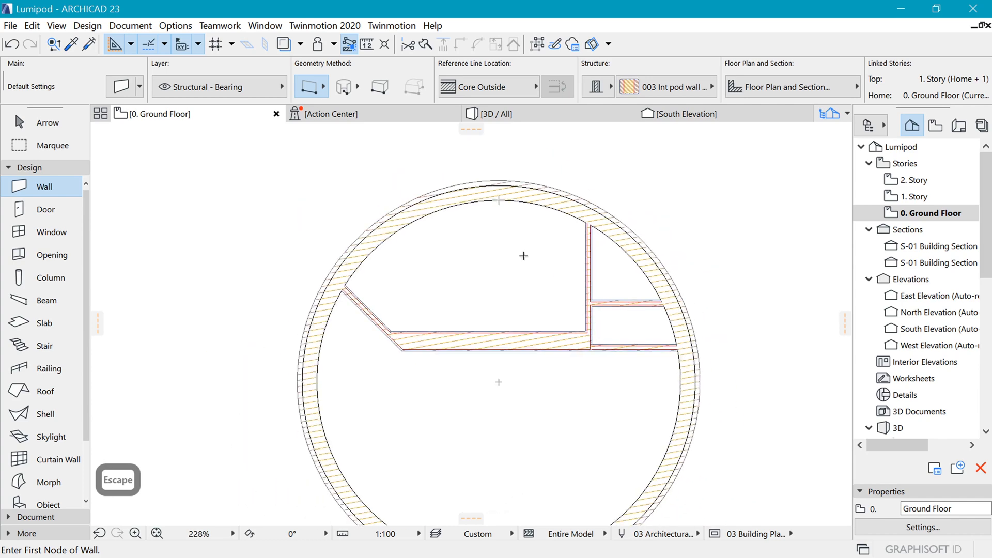
- Draw an 800 mm long vertical 100 mm partition upward from the midpoint of the thick horizontal wall's upper face
scroll(524, 256, up, 3)
click(473, 386)
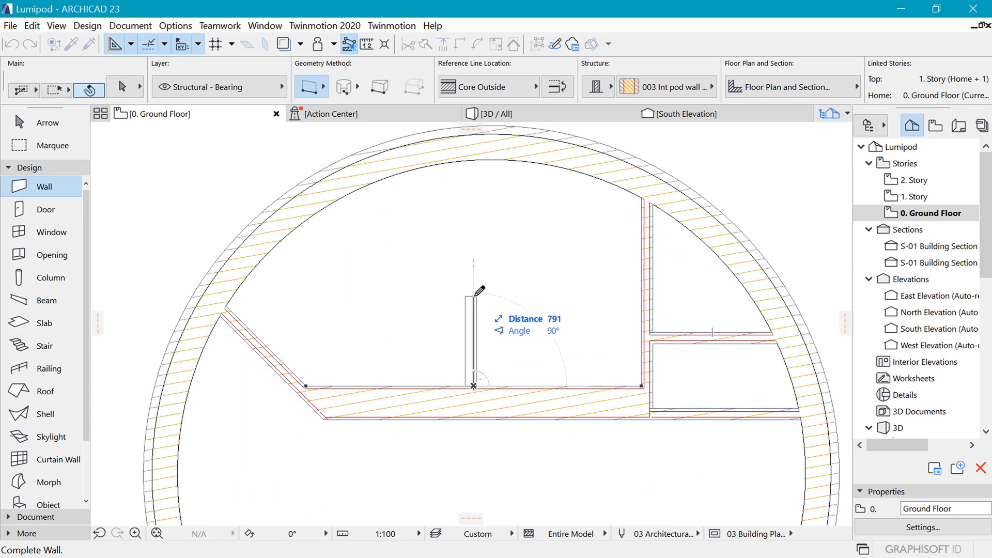
key(shift+Tab)
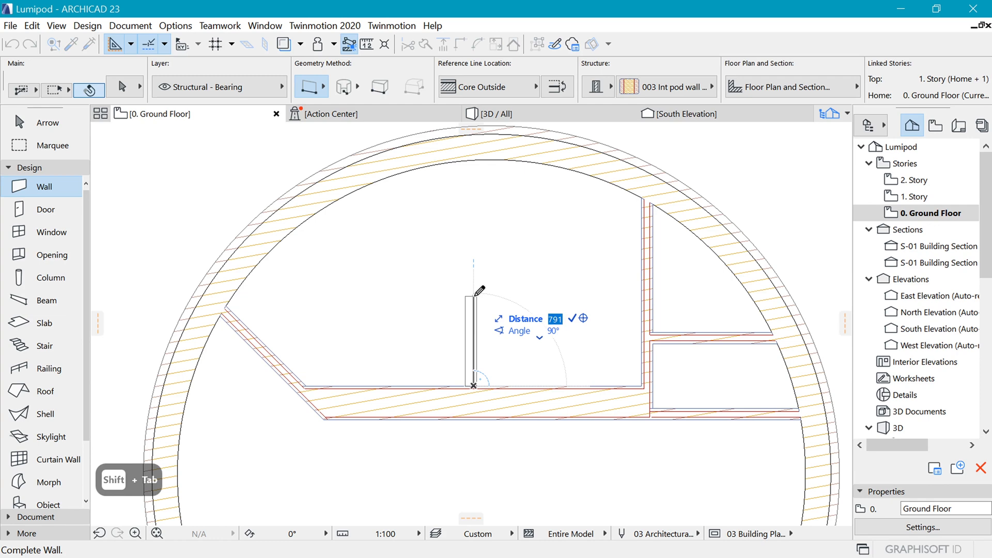
text(800)
key(Return)
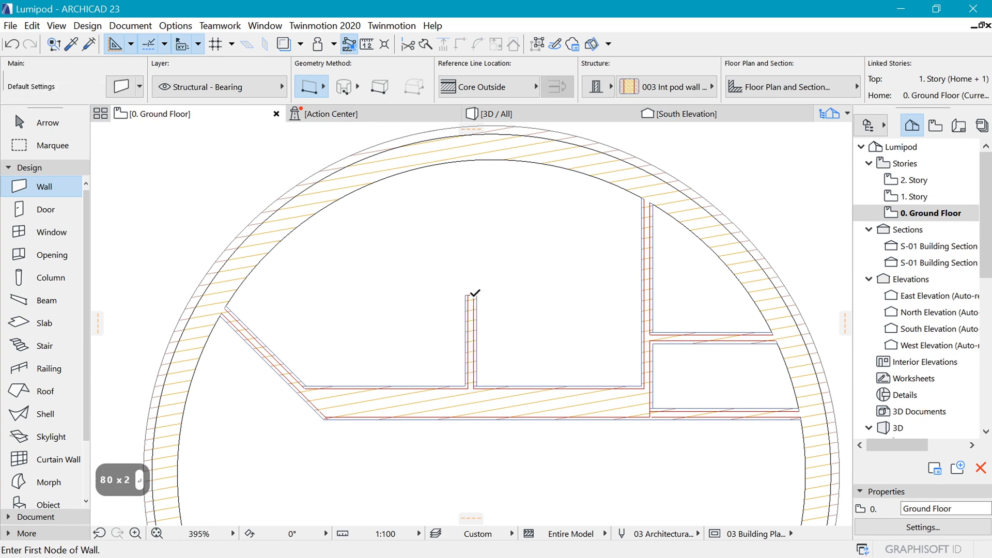
- Set the short vertical partition's top link to Not Linked and its height to 1500 mm
key(ctrl+t)
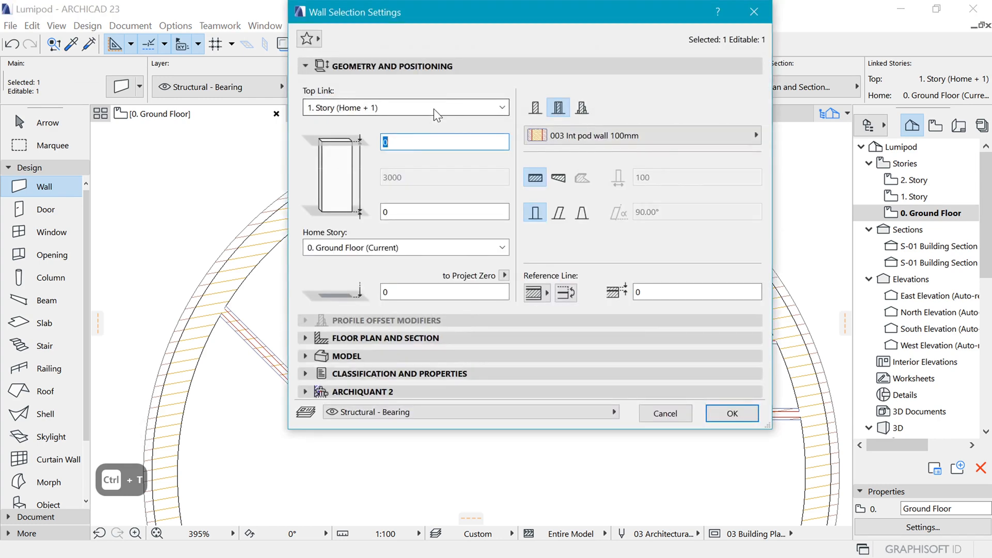
click(434, 109)
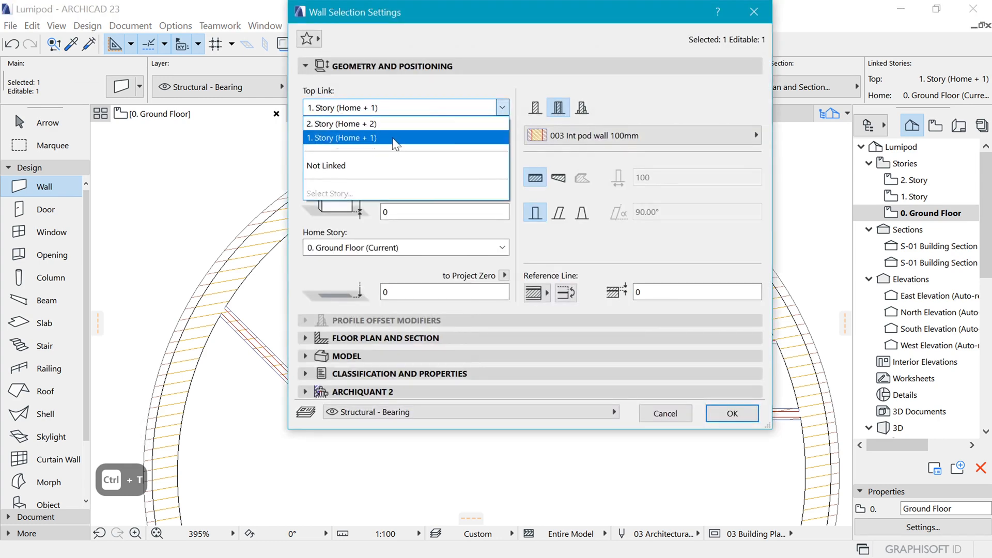
click(341, 162)
text(10)
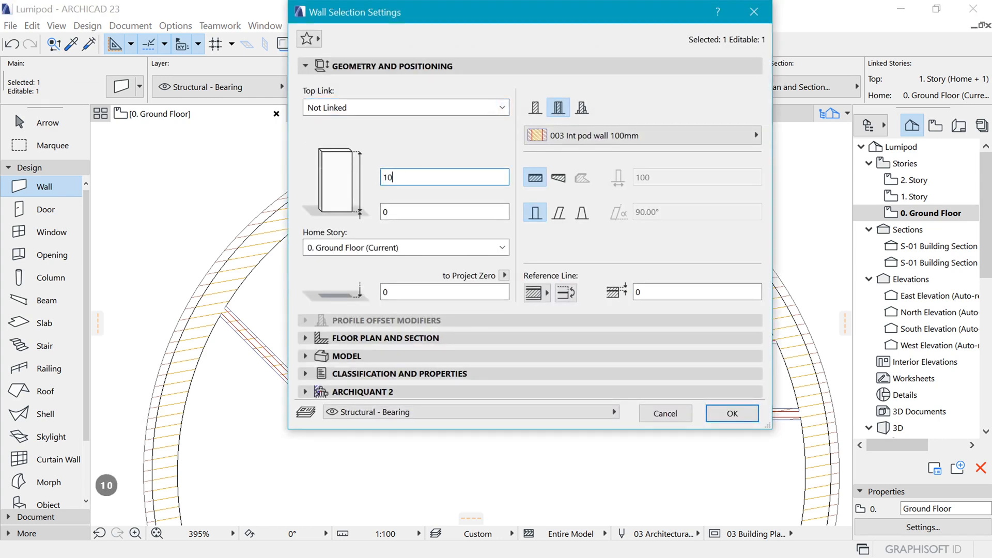
key(BackSpace)
text(500)
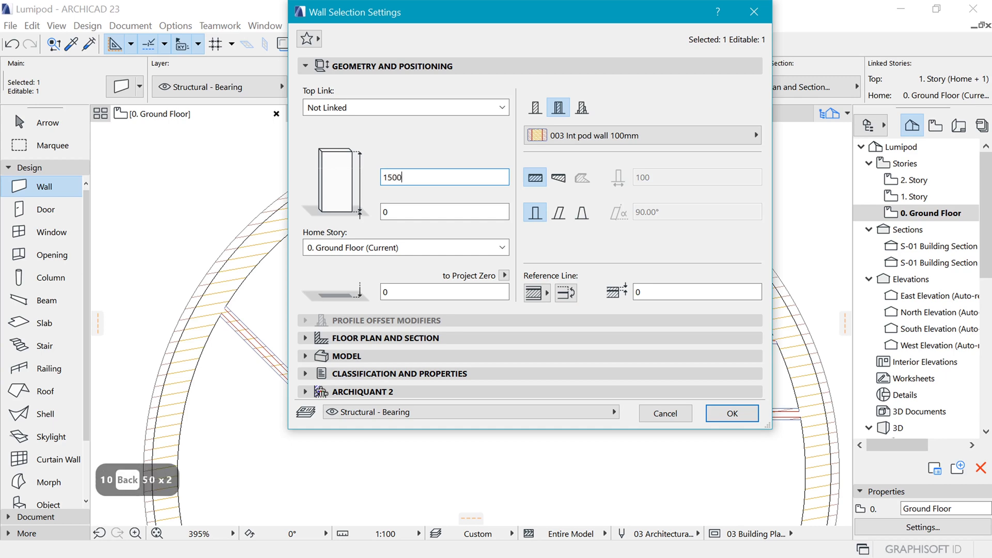
key(Return)
key(Escape)
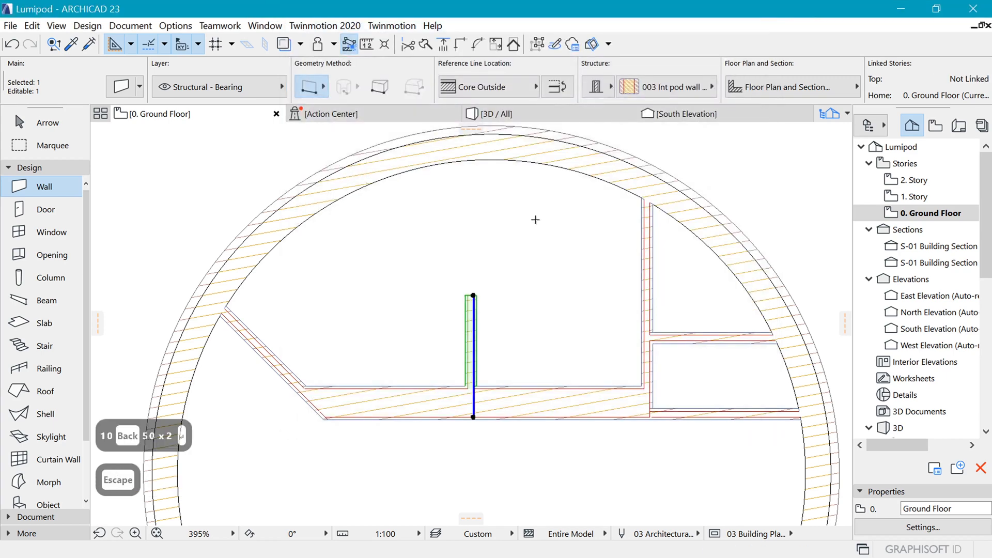
scroll(465, 273, down, 2)
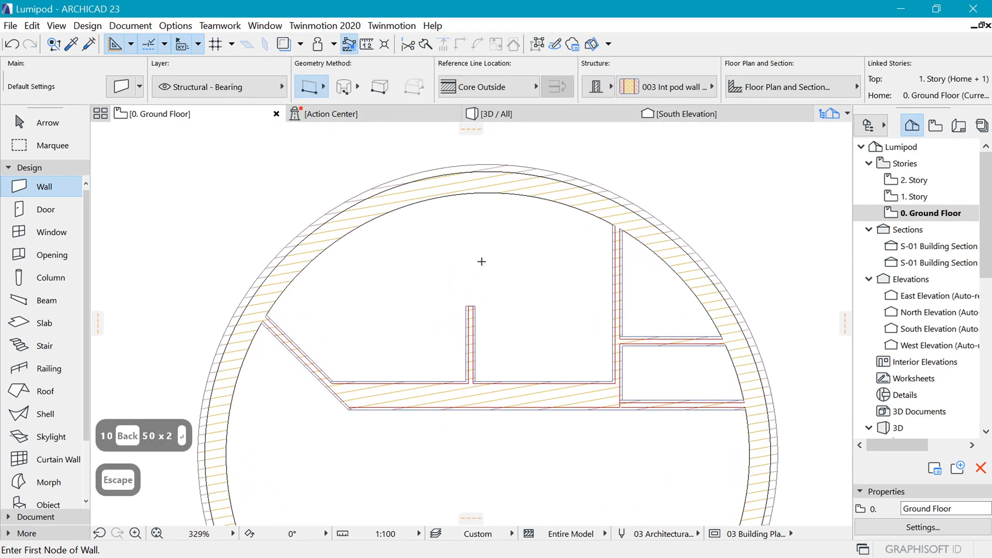
scroll(479, 275, up, 3)
scroll(483, 278, down, 1)
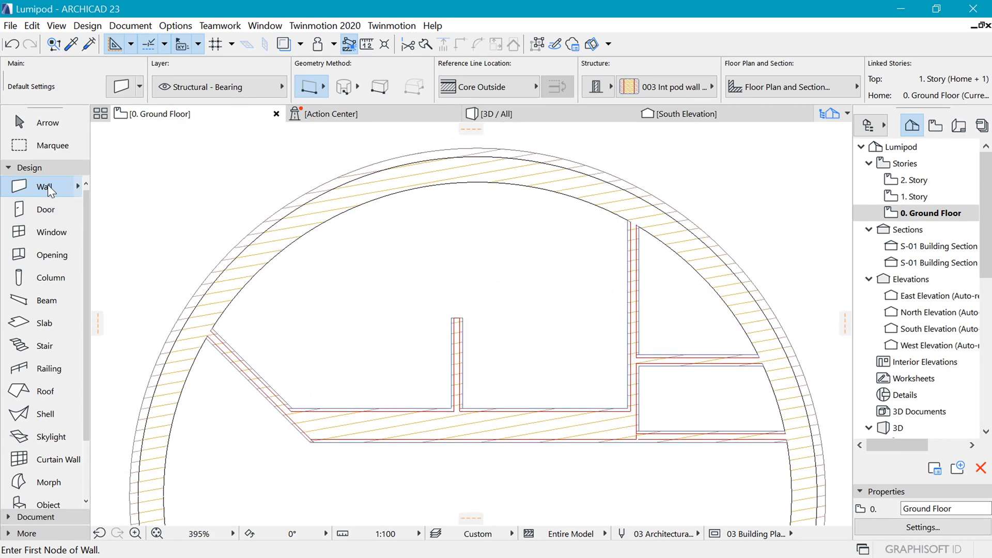
- Set the wall defaults to a basic structure of Glass building material, 50 mm thick
key(ctrl+t)
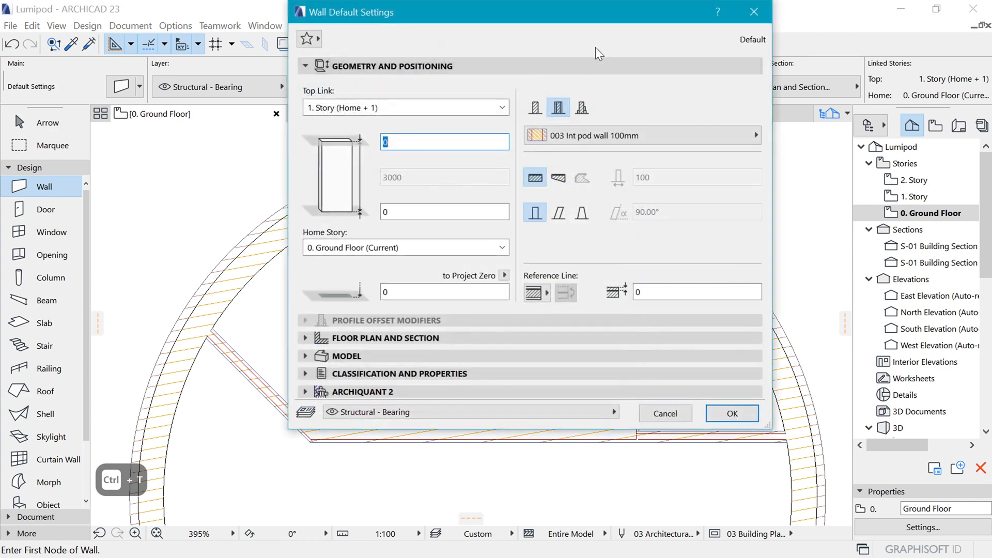
click(535, 108)
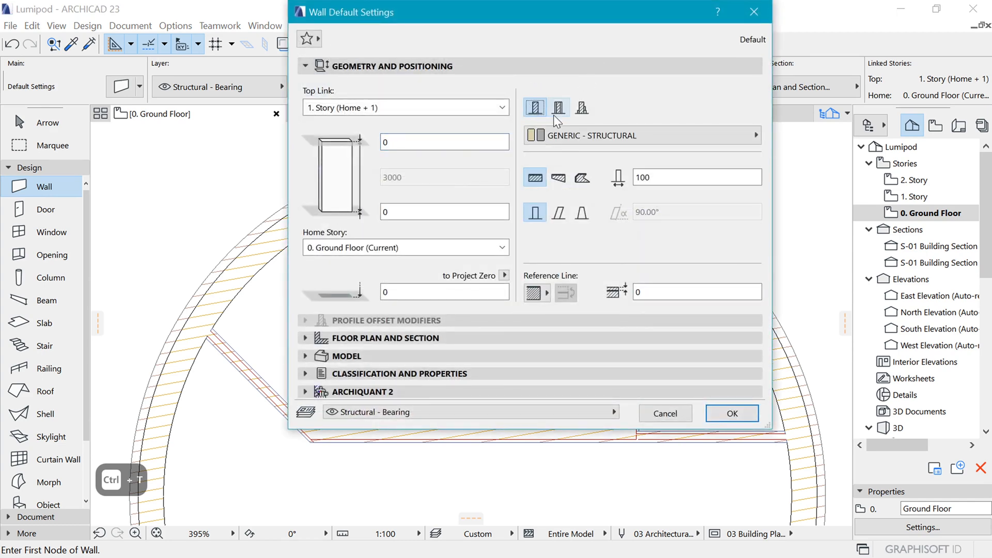
drag(659, 175, 634, 178)
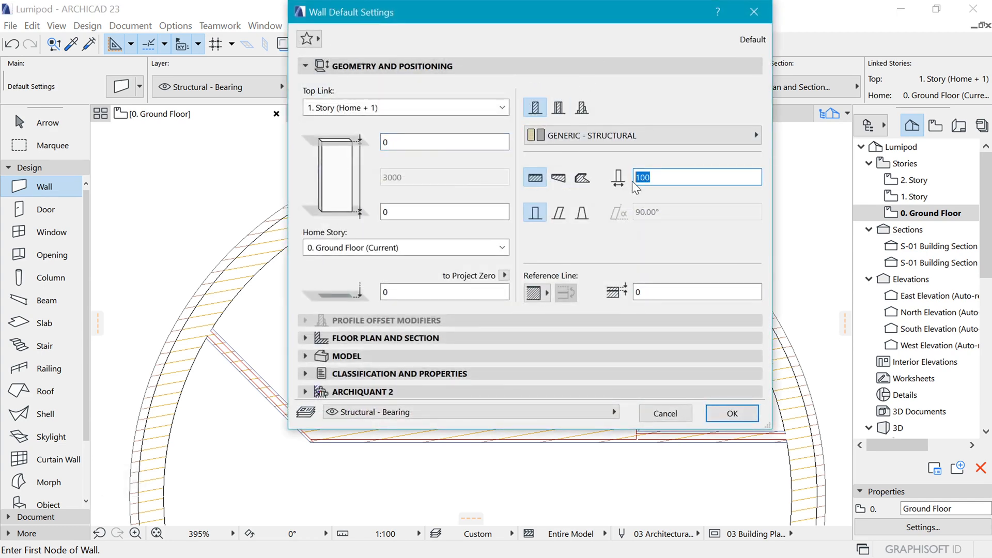
text(50)
click(662, 138)
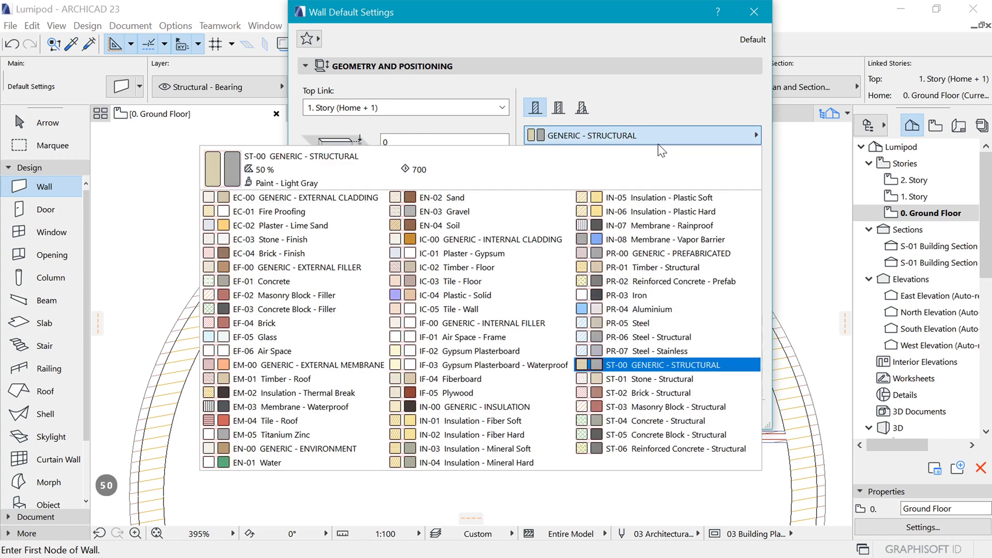
key(g)
key(g)
key(g)
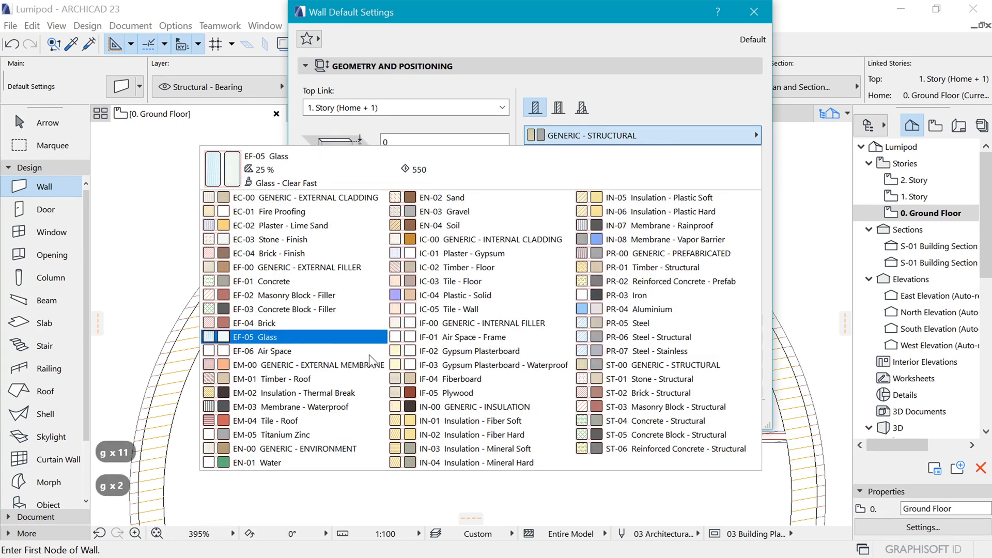
click(252, 340)
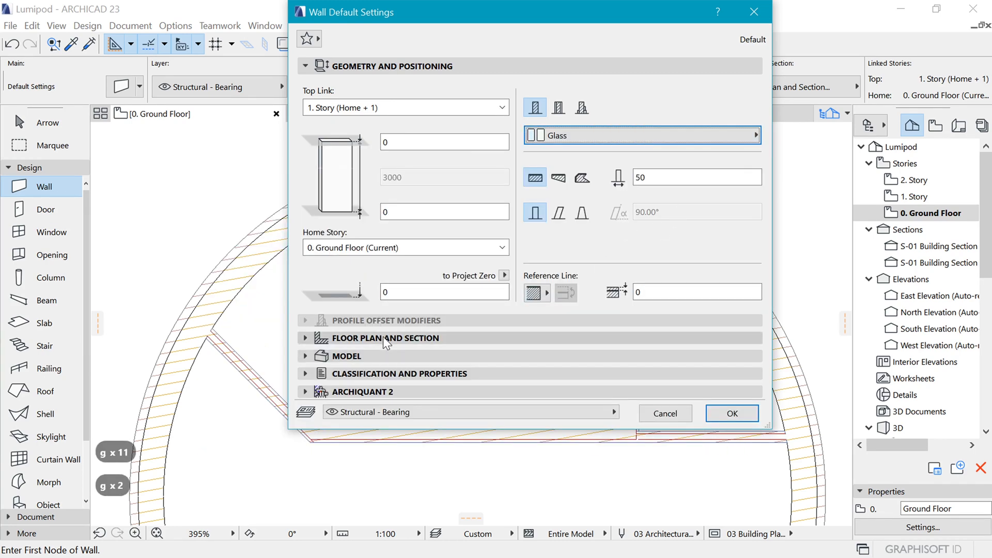
click(392, 66)
click(749, 175)
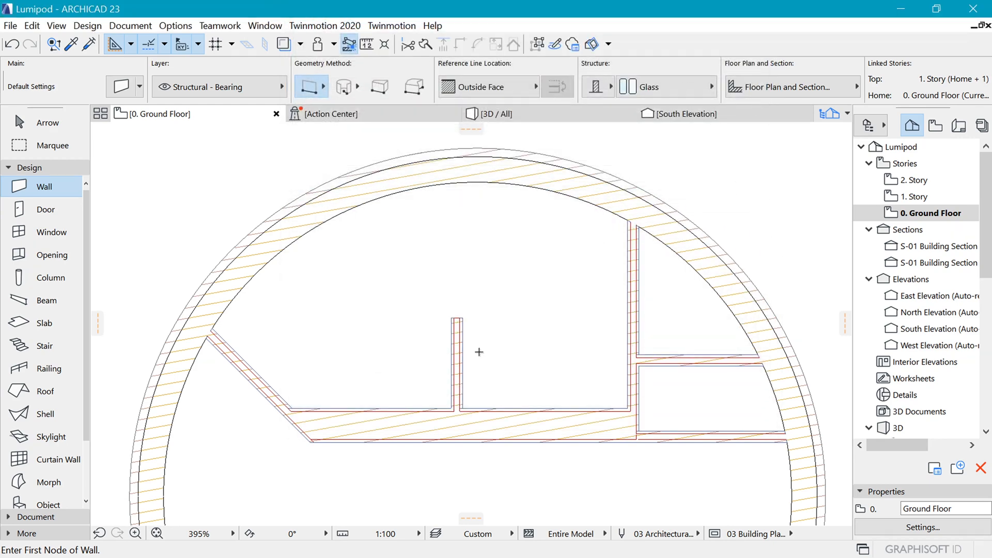
- Draw a vertical glass wall from the short partition's base to the circular wall, and move it 25 mm left onto the partition's centreline
click(463, 404)
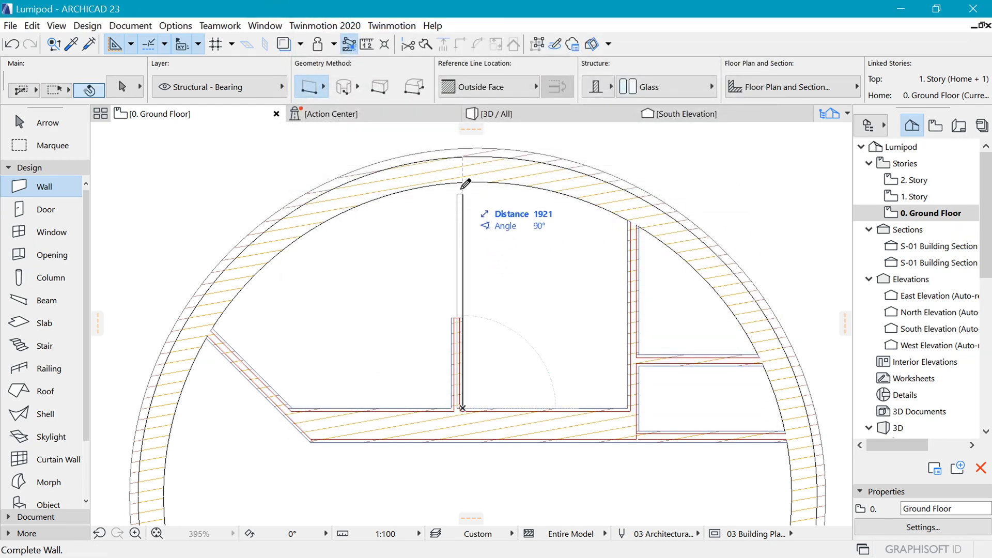
click(462, 158)
key(ctrl+d)
scroll(459, 490, up, 5)
click(462, 439)
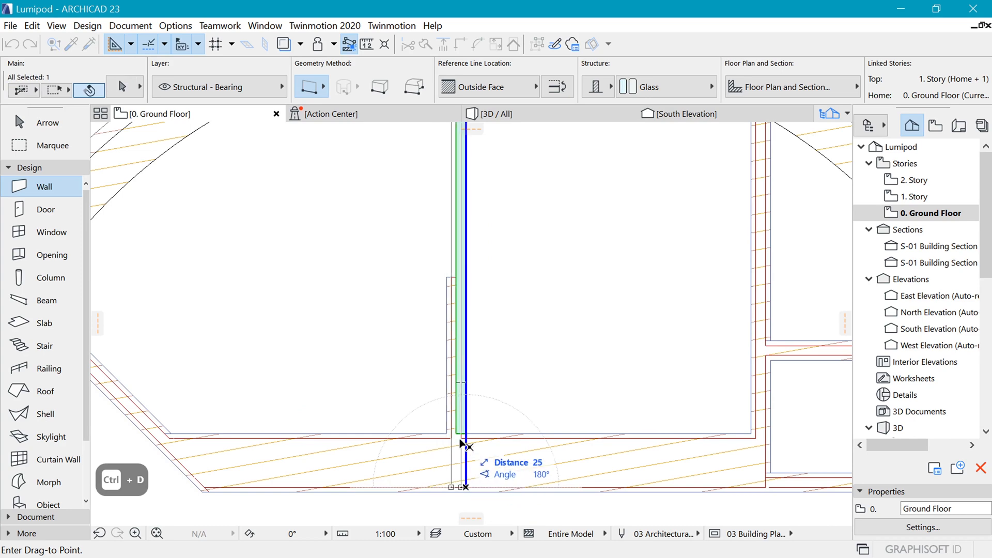
scroll(462, 465, down, 5)
key(Escape)
middle_click(660, 249)
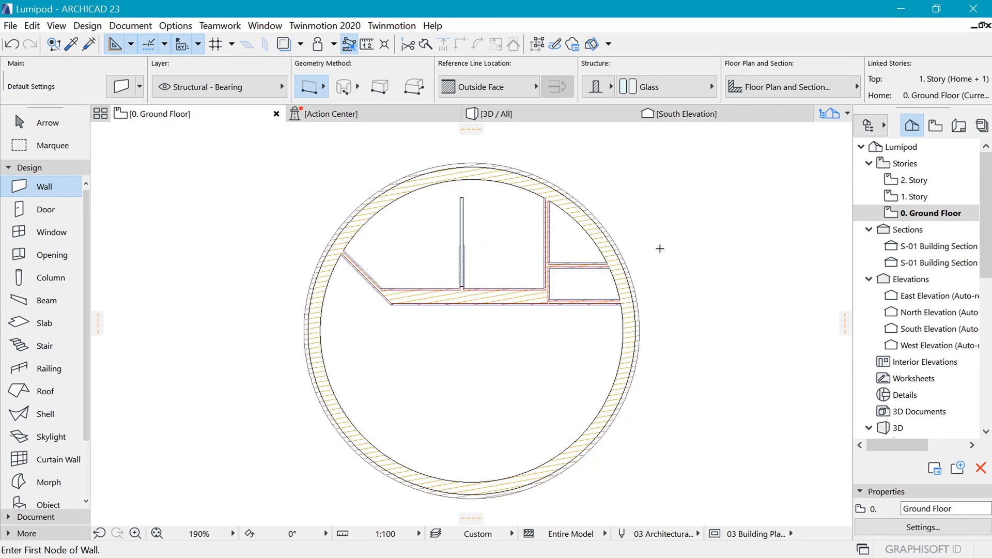
- Set the default hinged door's height to 2400 mm and its sill to 0
scroll(472, 247, up, 2)
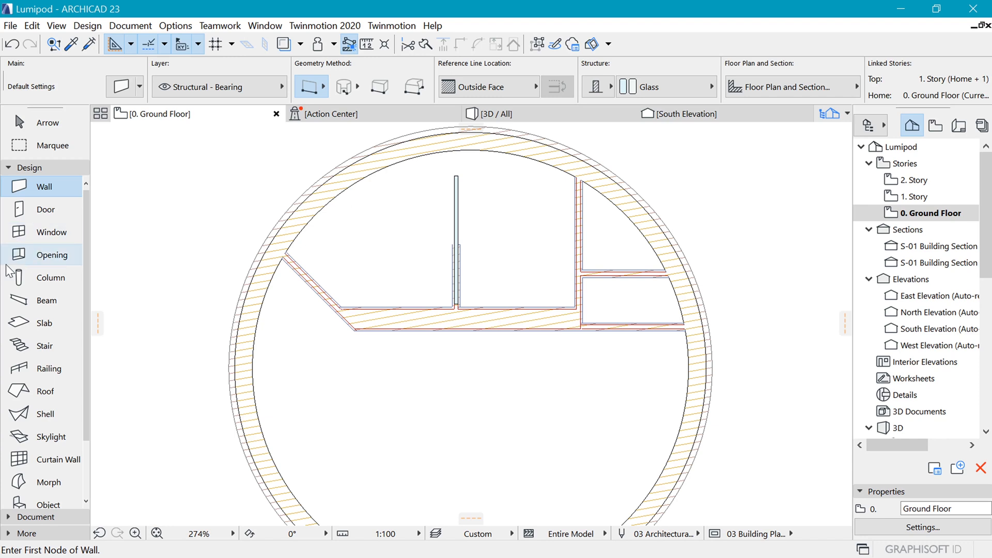
click(48, 212)
key(ctrl+t)
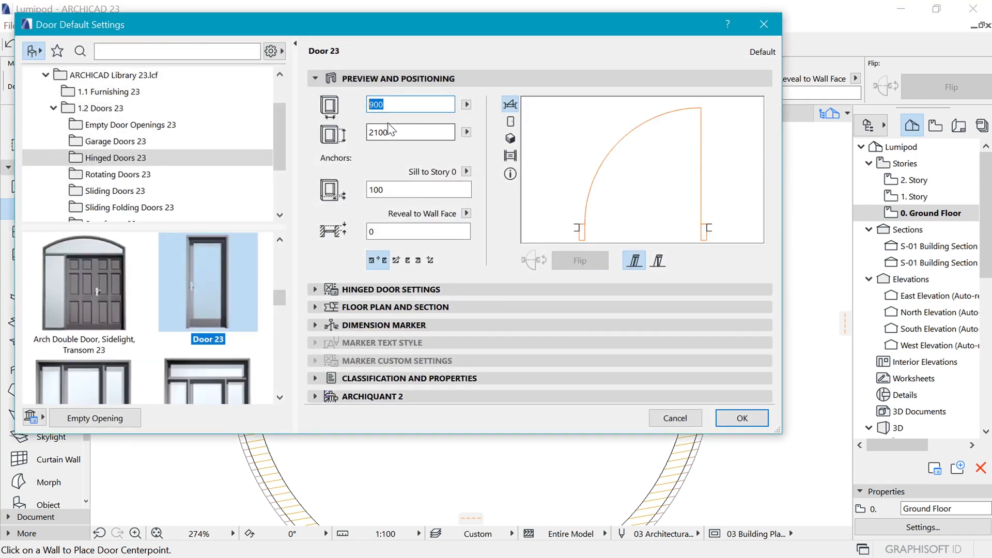
drag(388, 132, 374, 132)
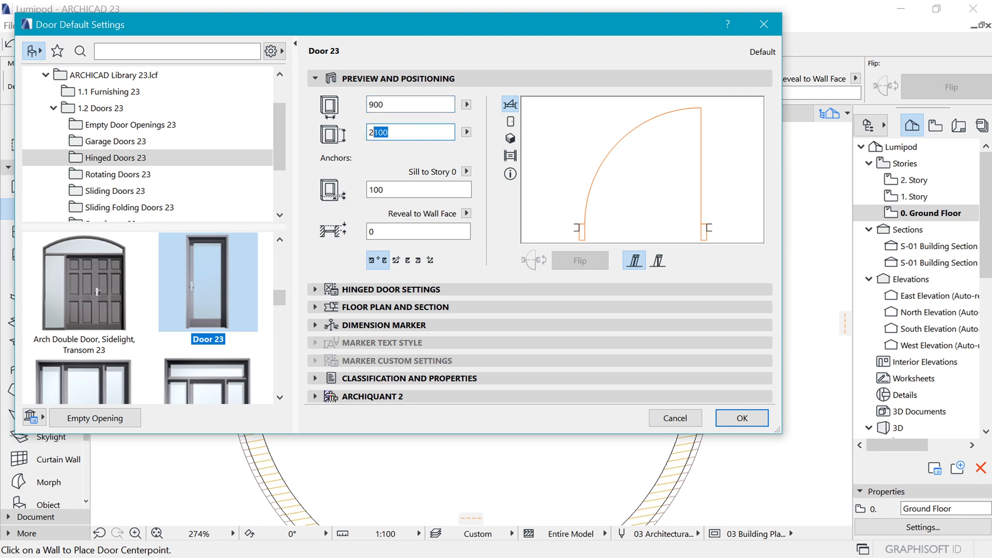
text(2400)
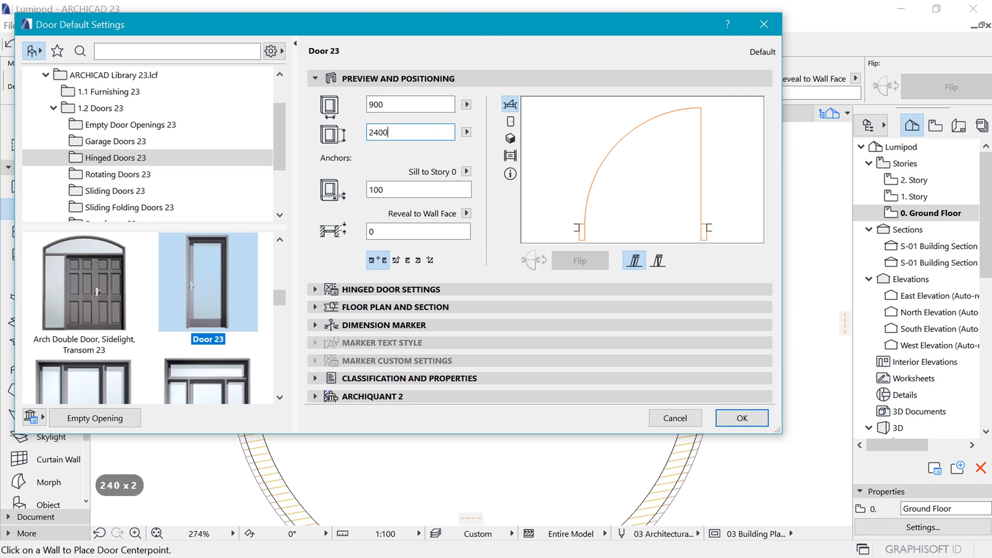
drag(388, 190, 370, 190)
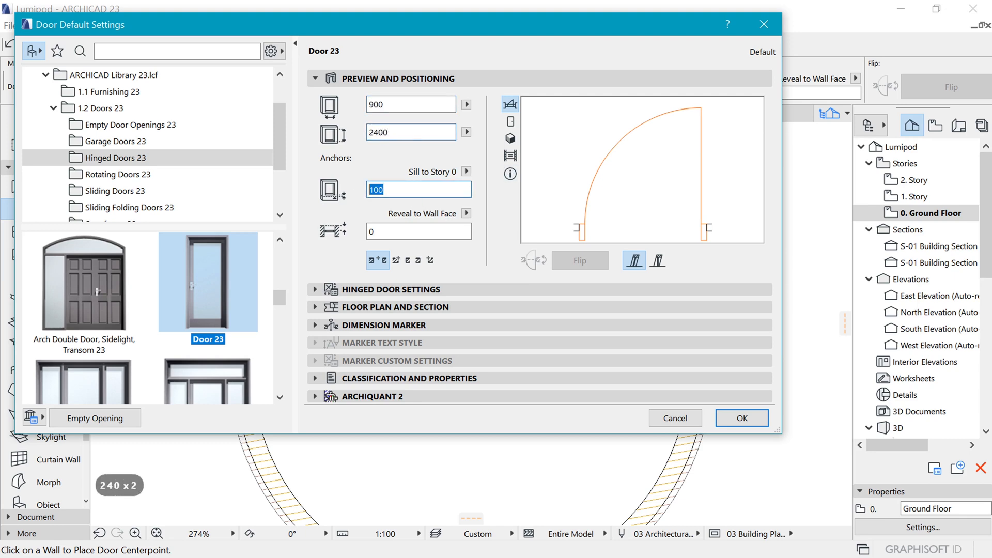
text(0)
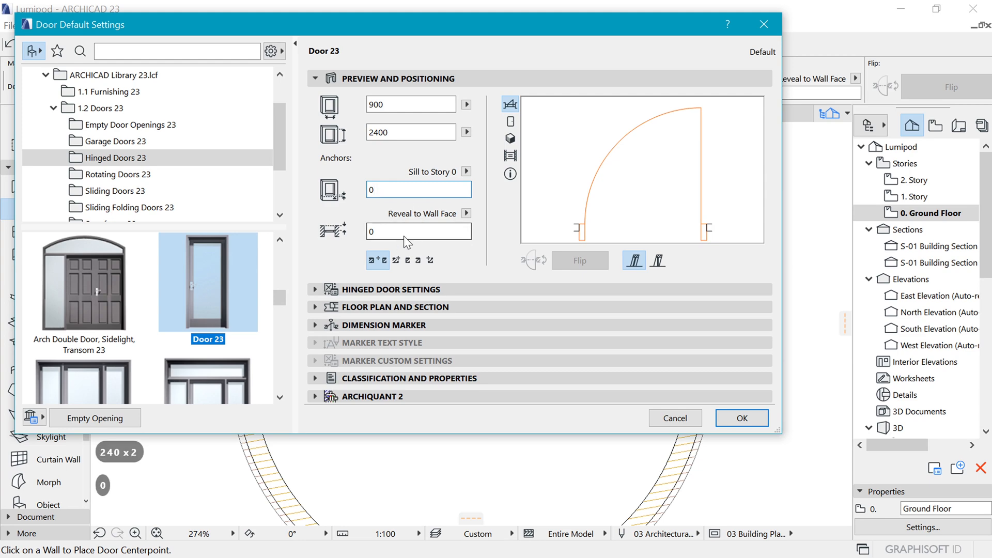
- Give the default door the Style 1 leaf and Handle 3
click(392, 289)
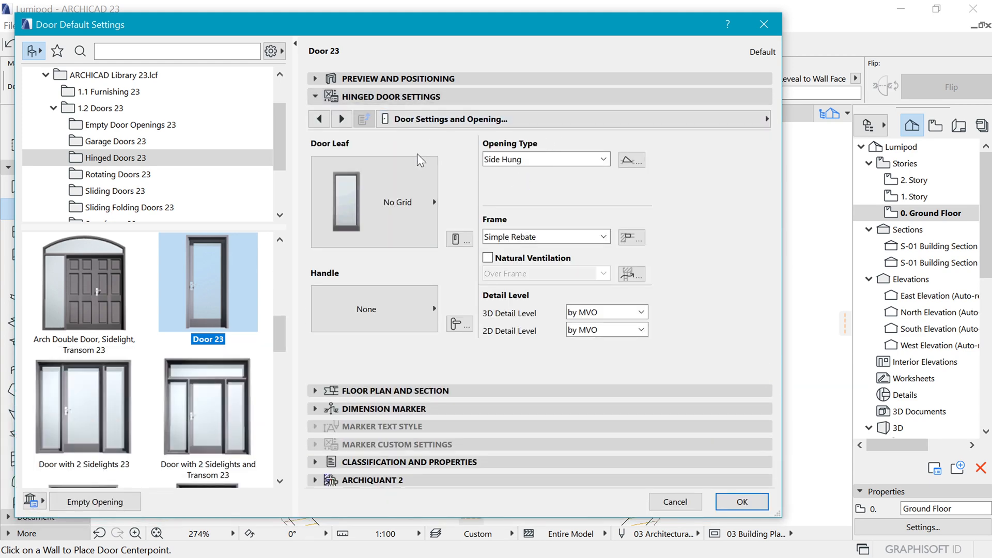
click(382, 210)
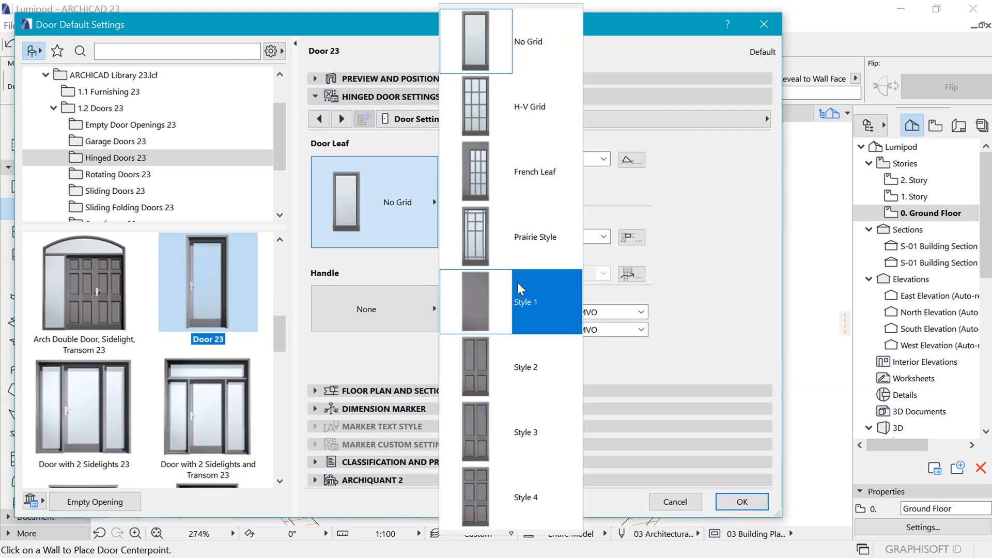
click(504, 308)
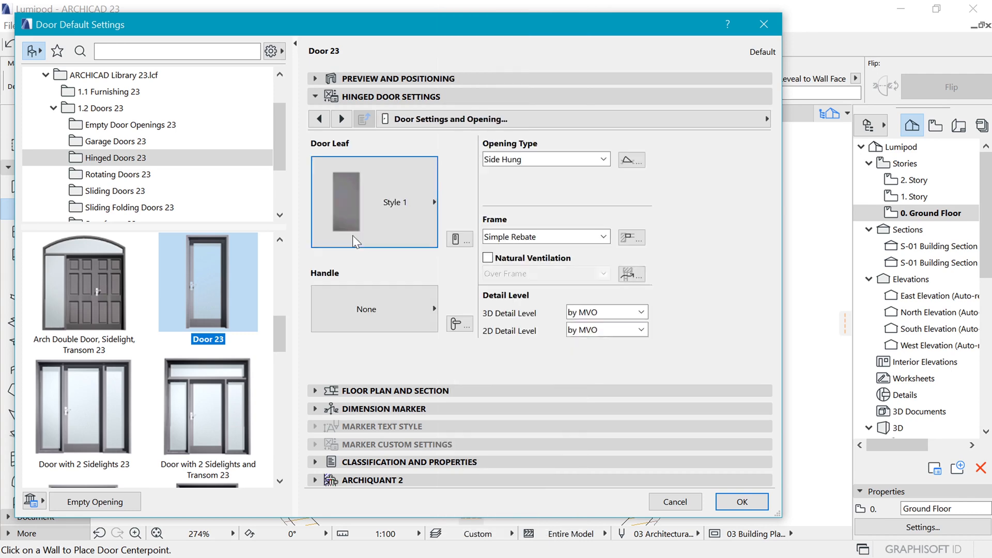
click(407, 310)
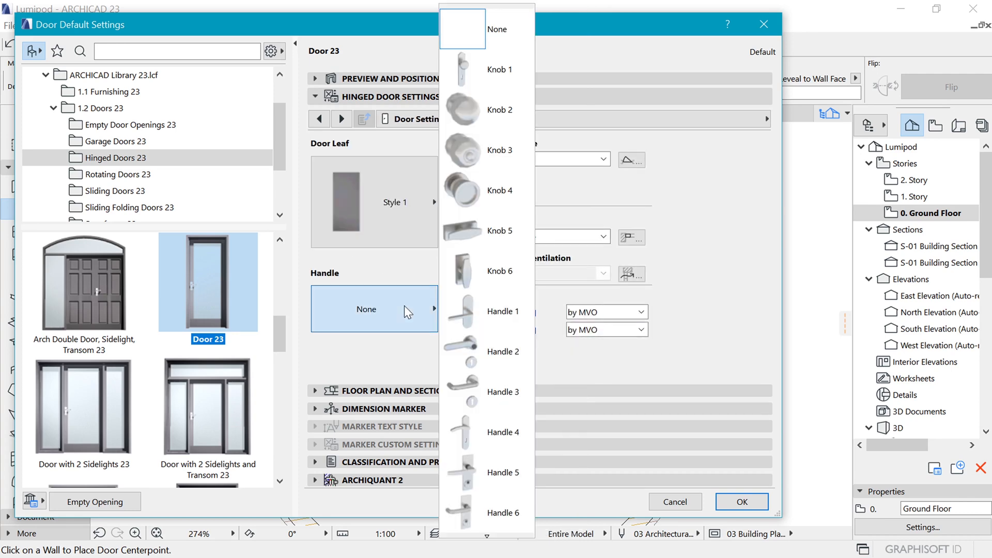
click(471, 407)
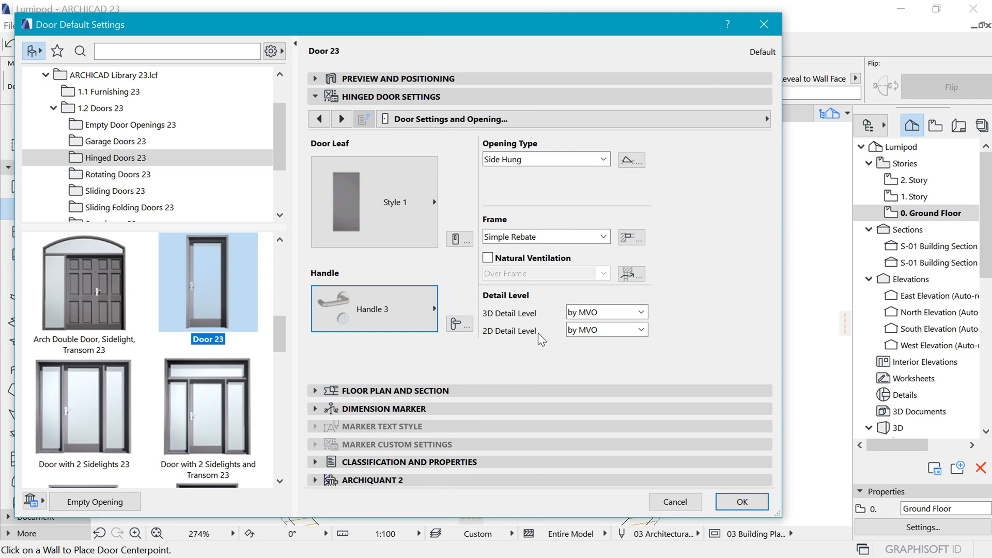
- Set the door's 3D detail level to Full and its 2D detail level to Scale Sensitive
click(597, 310)
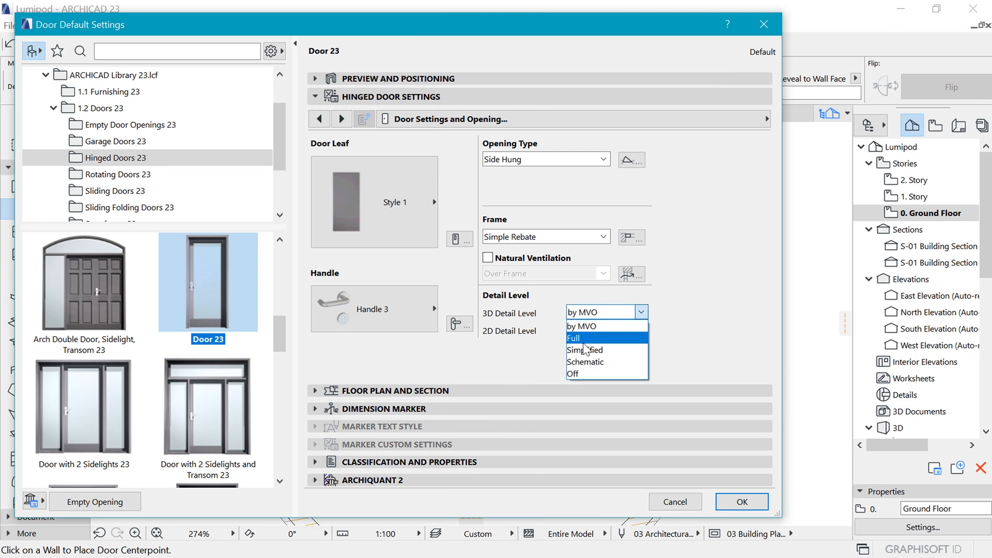
click(611, 335)
click(610, 329)
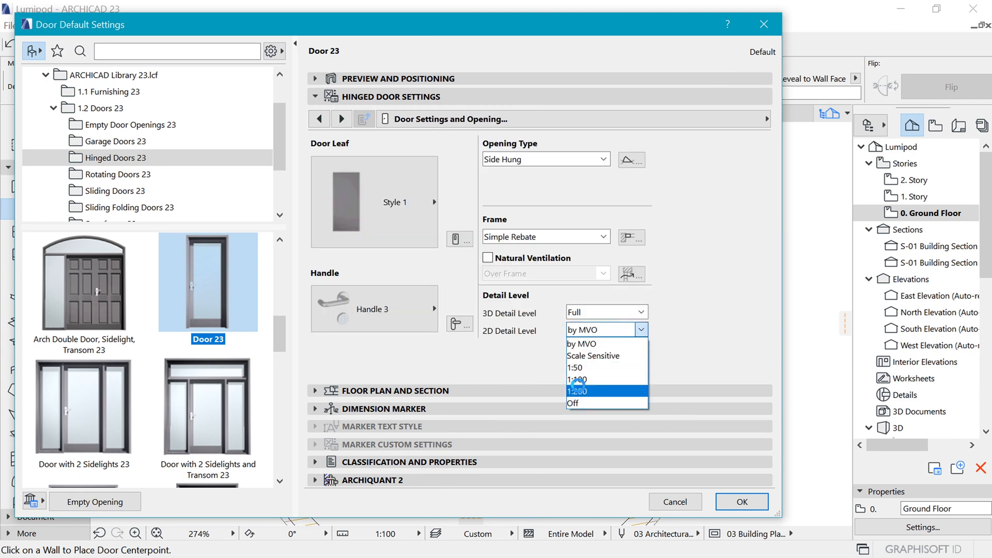
click(593, 355)
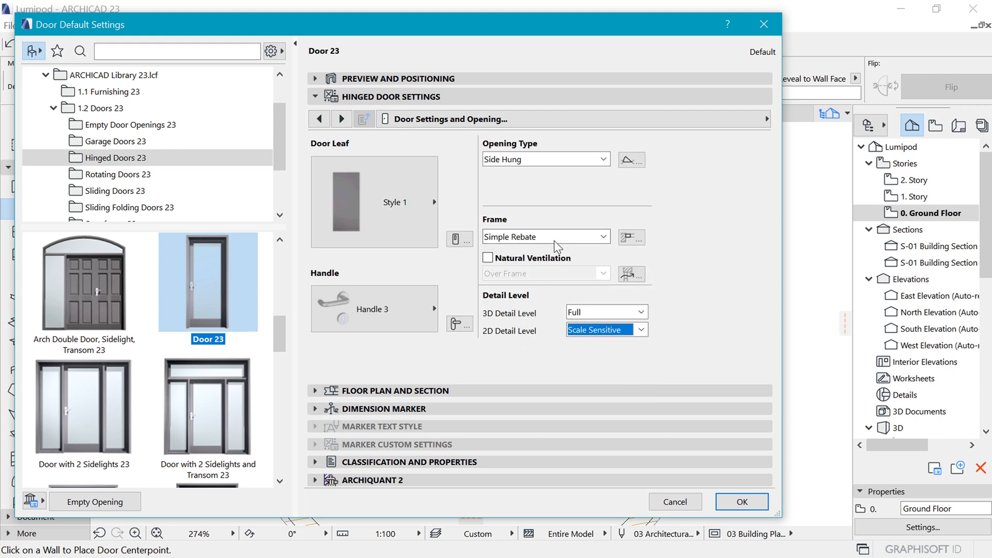
- Set the door's frame thickness to 75 mm and its reveal to wall face to 25 mm
click(656, 118)
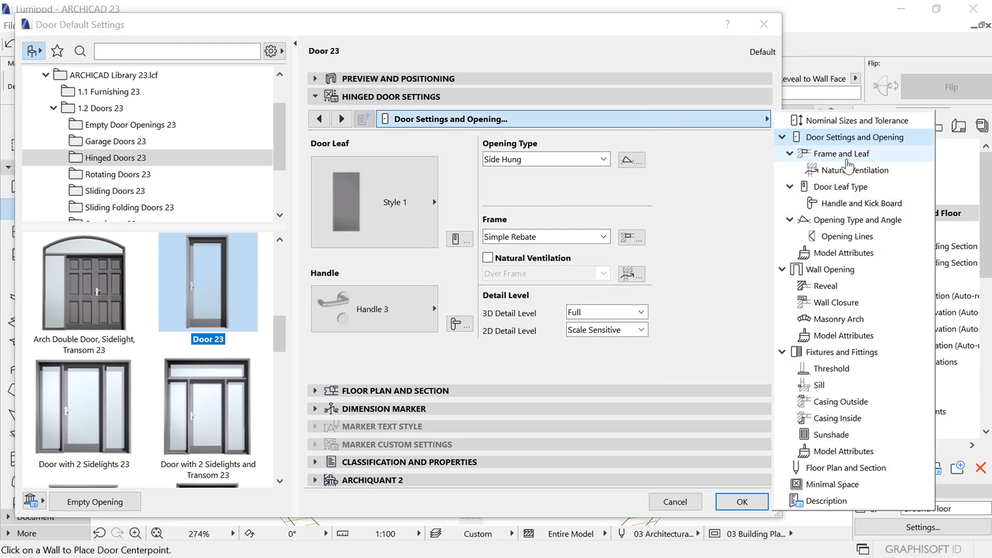
click(843, 154)
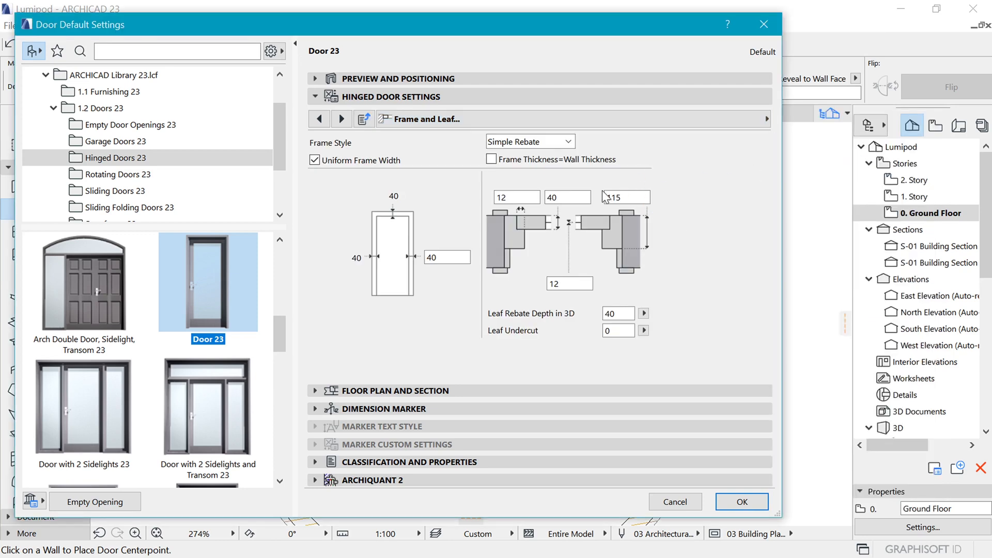
double_click(624, 198)
text(75)
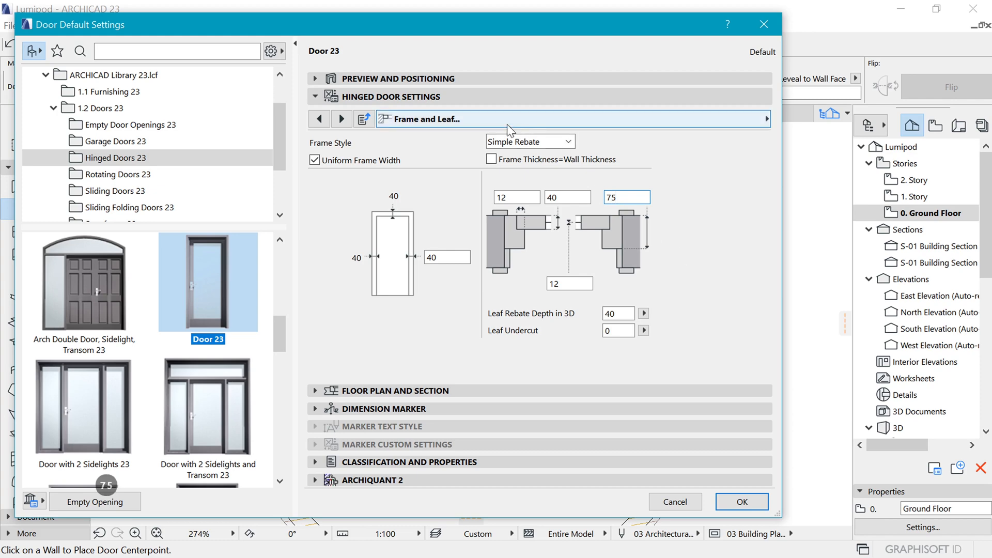
click(496, 83)
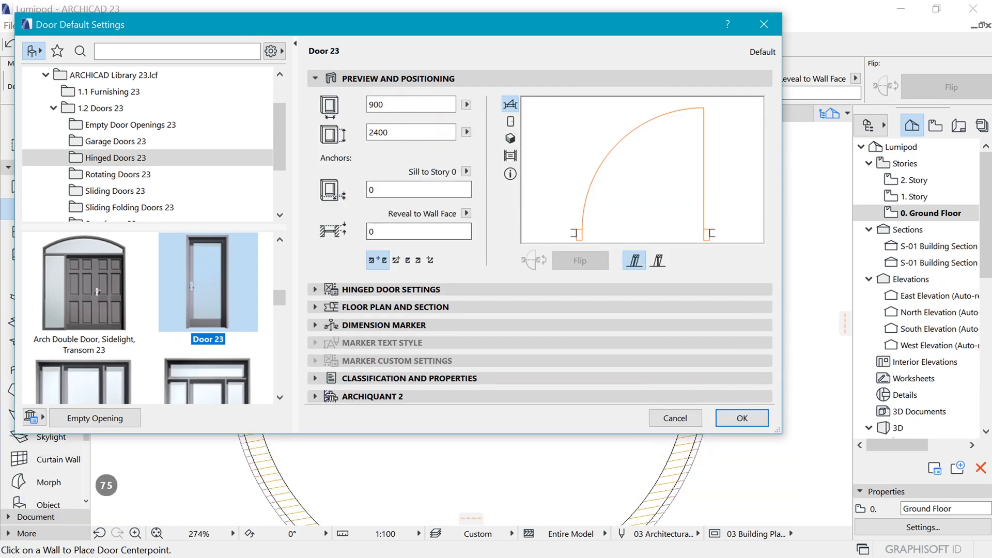
text(25)
- Override the Model View Options for the door's opening lines in 3D projections, with the opening line switched off
click(437, 290)
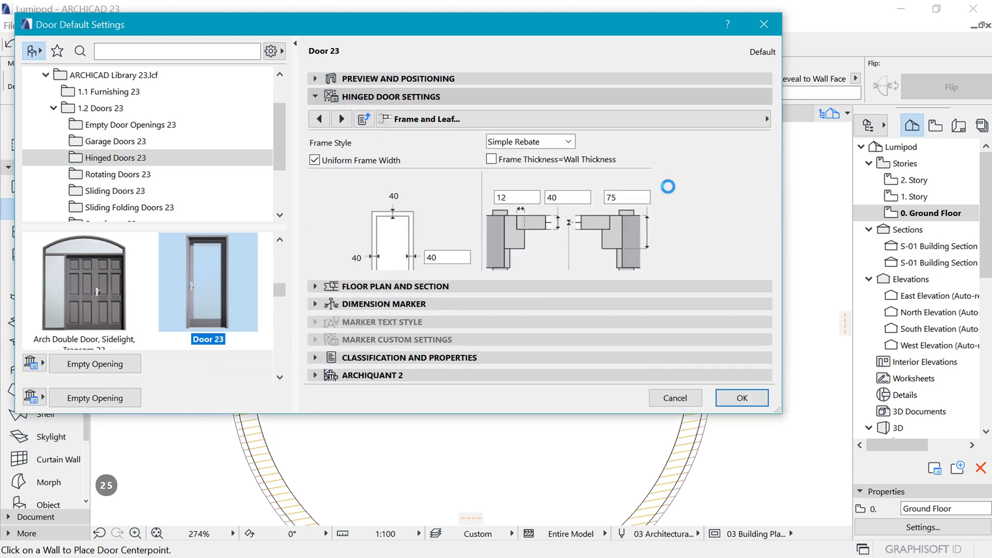
click(767, 119)
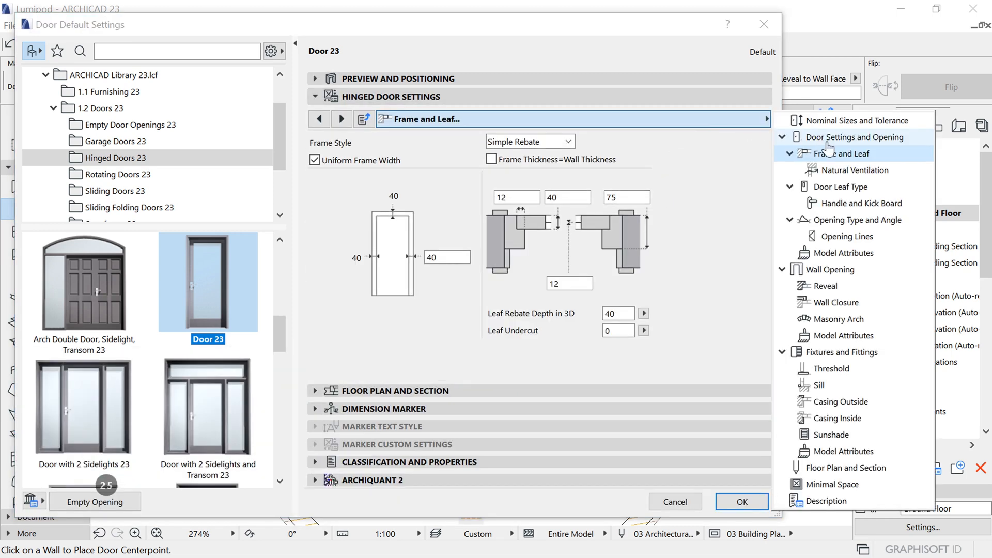
click(846, 237)
click(499, 161)
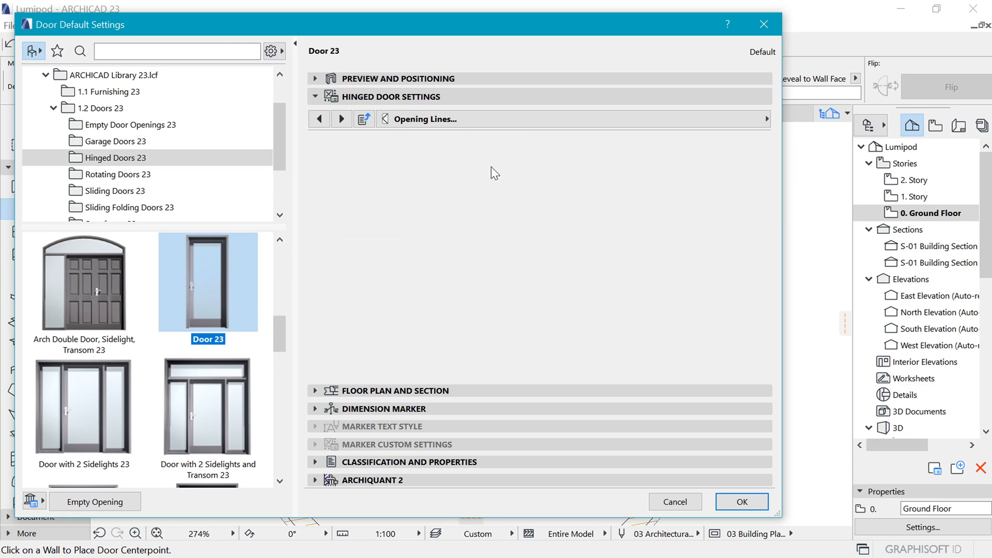
- Remove the outside and inside casings from the default door's fixtures and fittings
click(706, 116)
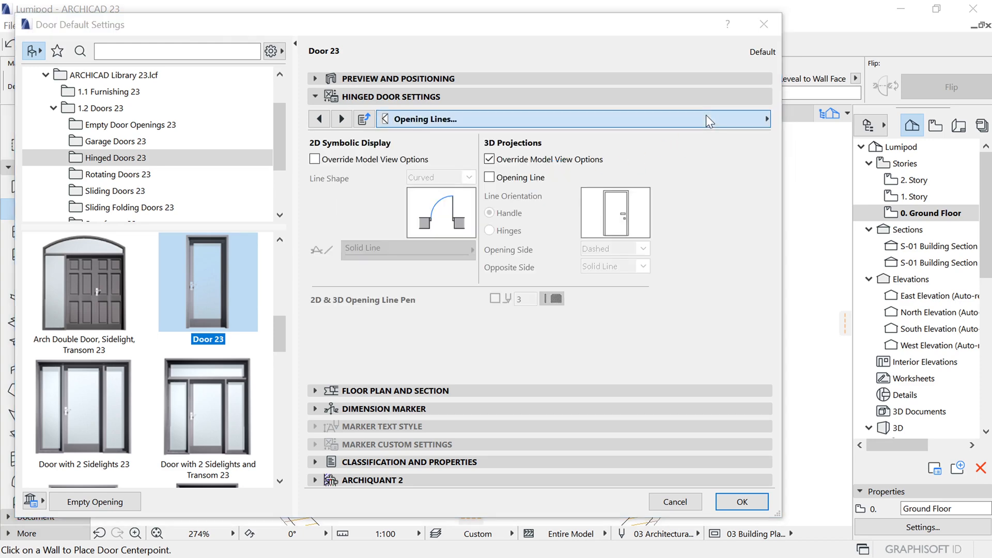
click(852, 353)
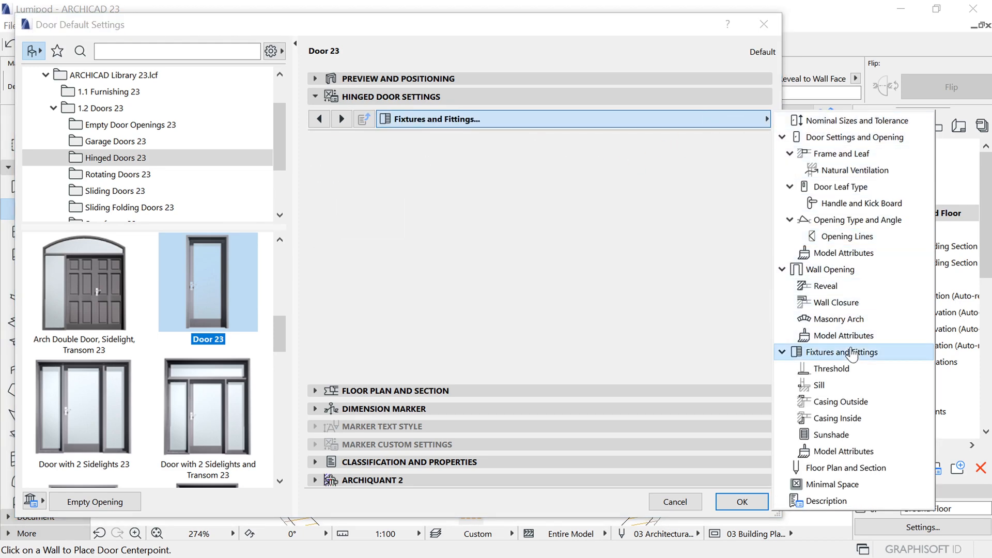
click(317, 159)
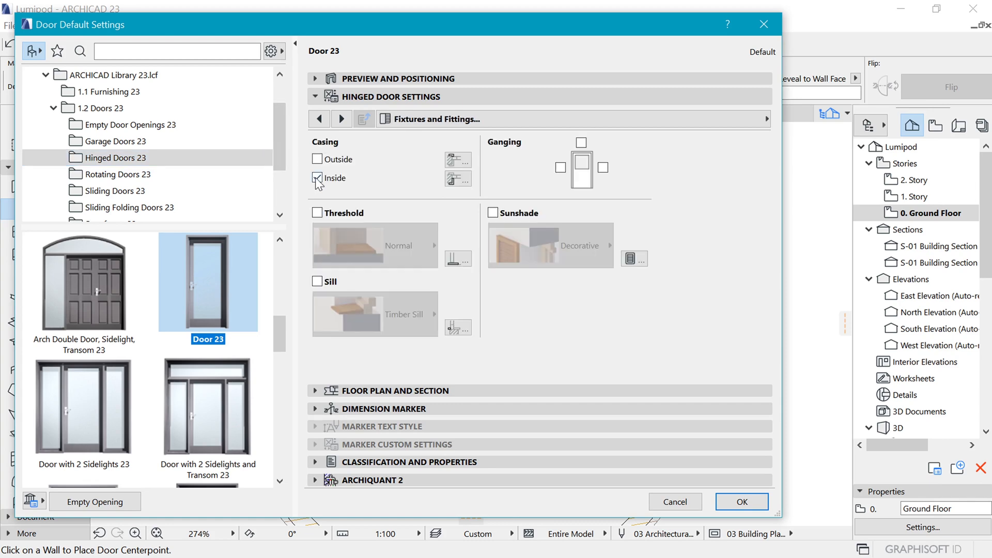
click(317, 178)
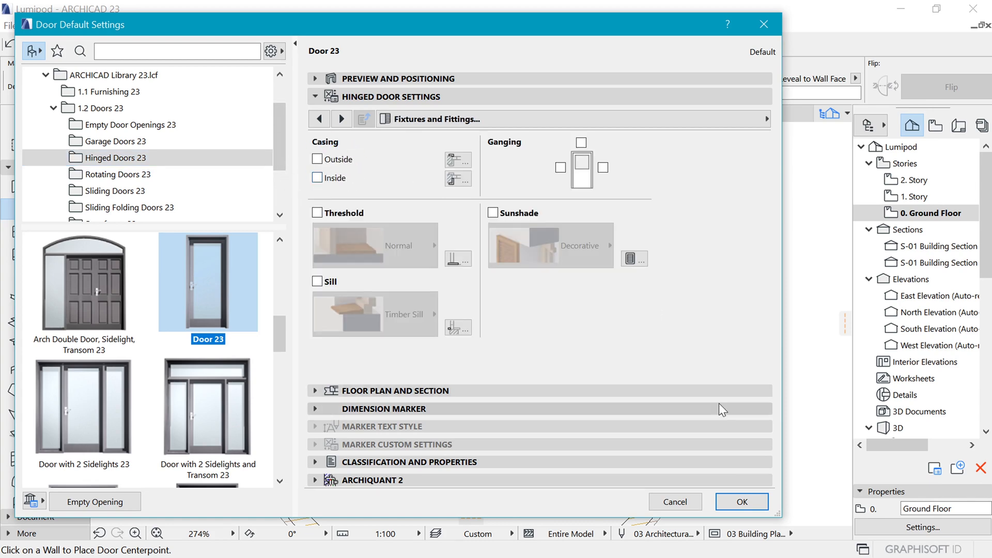
- Place a 900 × 2400 mm hinged door centred in the slanted partition, hinged by the round exterior wall and opening toward it
click(737, 508)
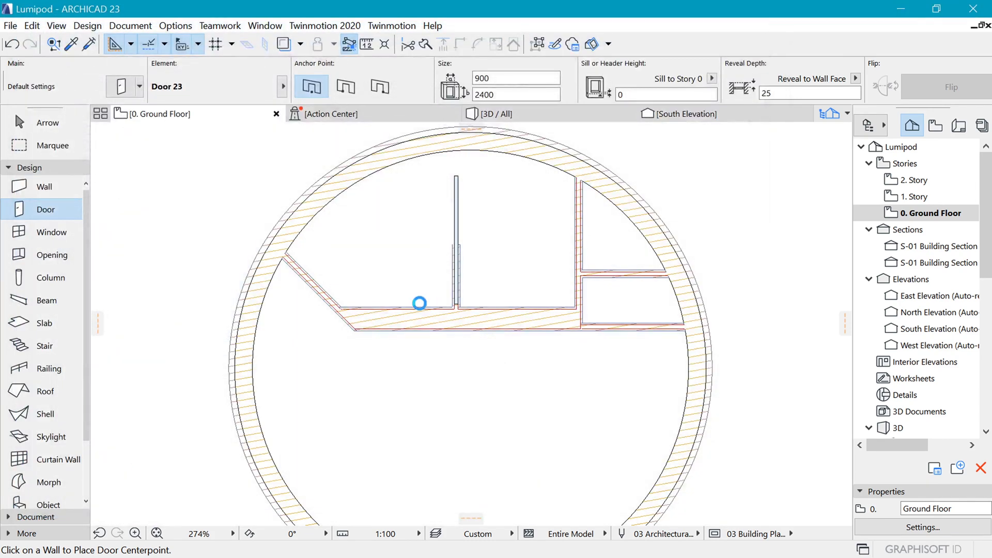
scroll(305, 268, up, 3)
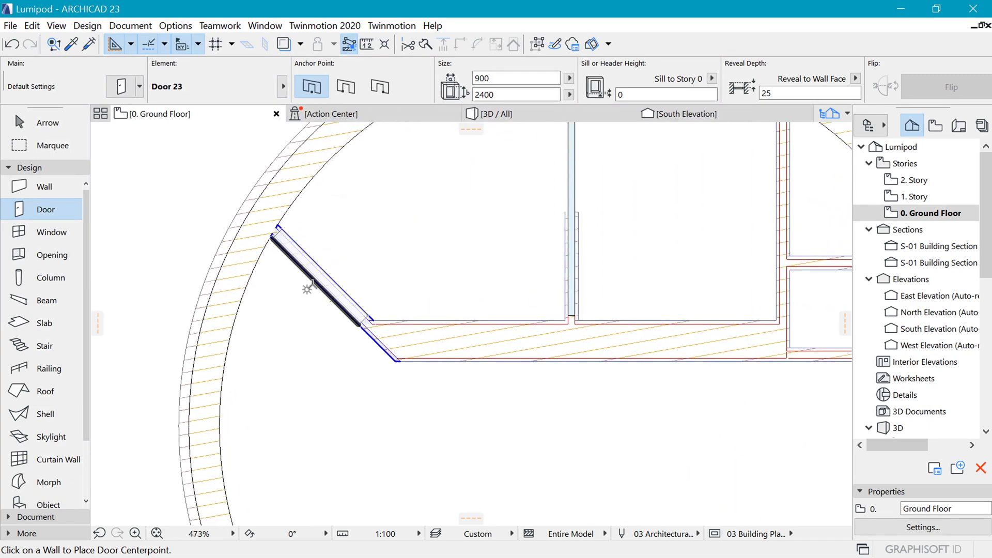
click(308, 287)
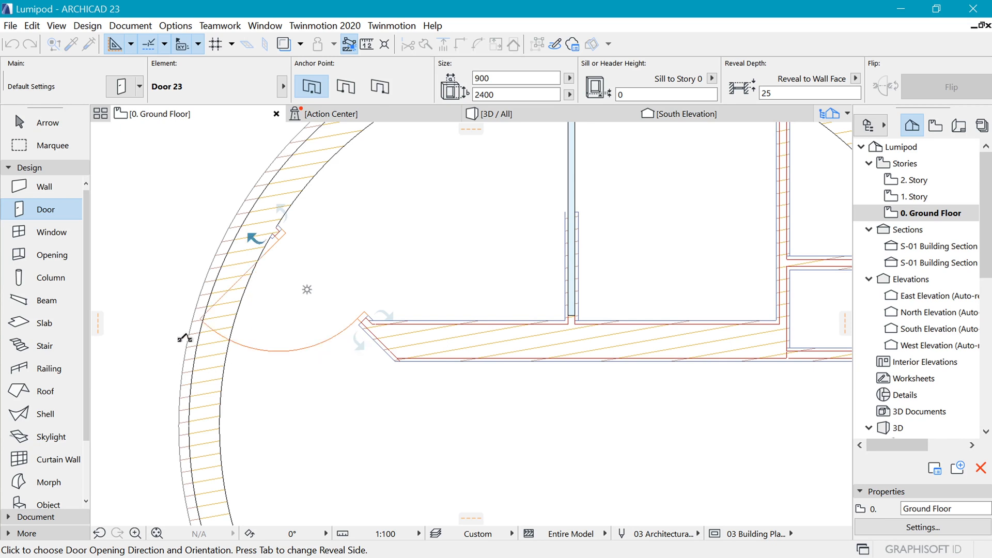
click(185, 339)
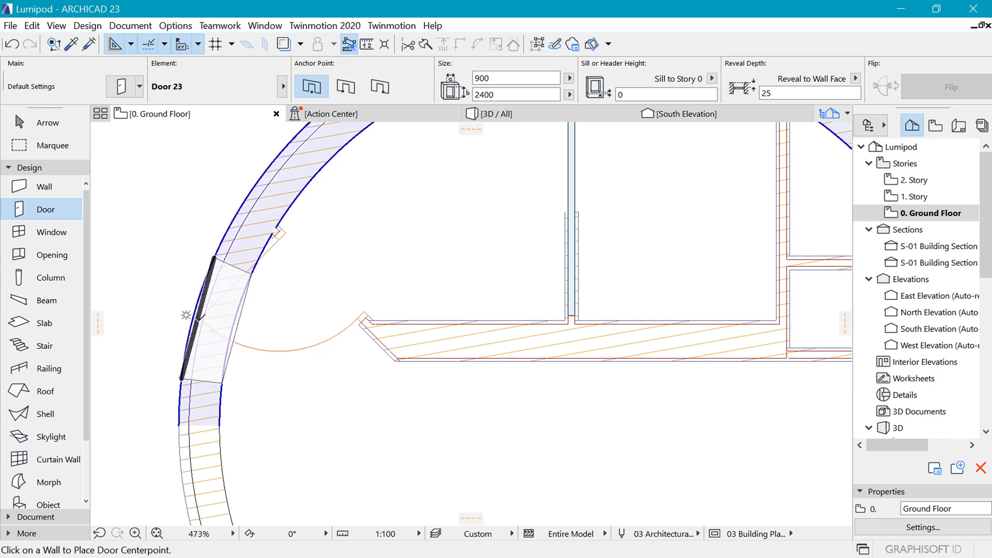
- Reduce the slanted-wall door's 2D opening angle so that its leaf clears the round exterior wall
click(200, 321)
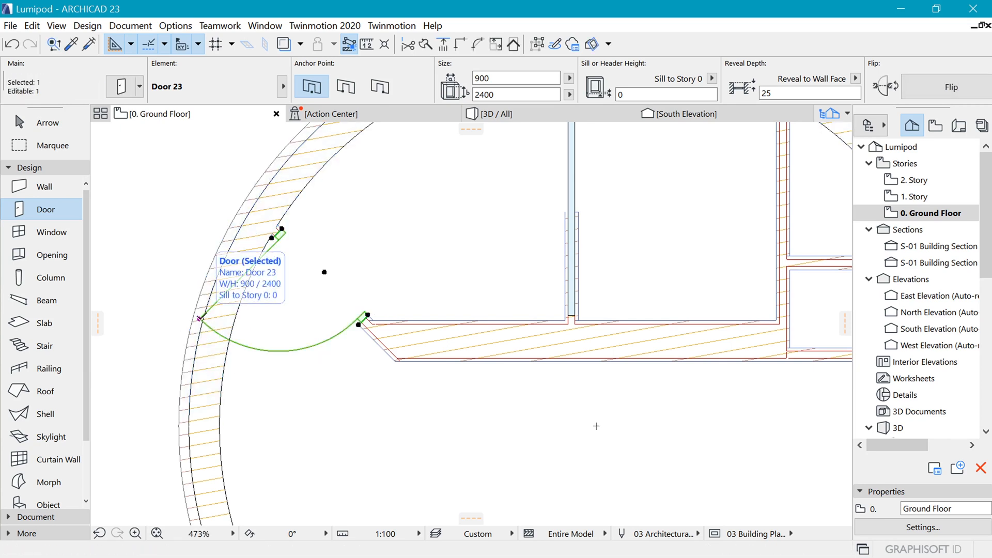
click(200, 320)
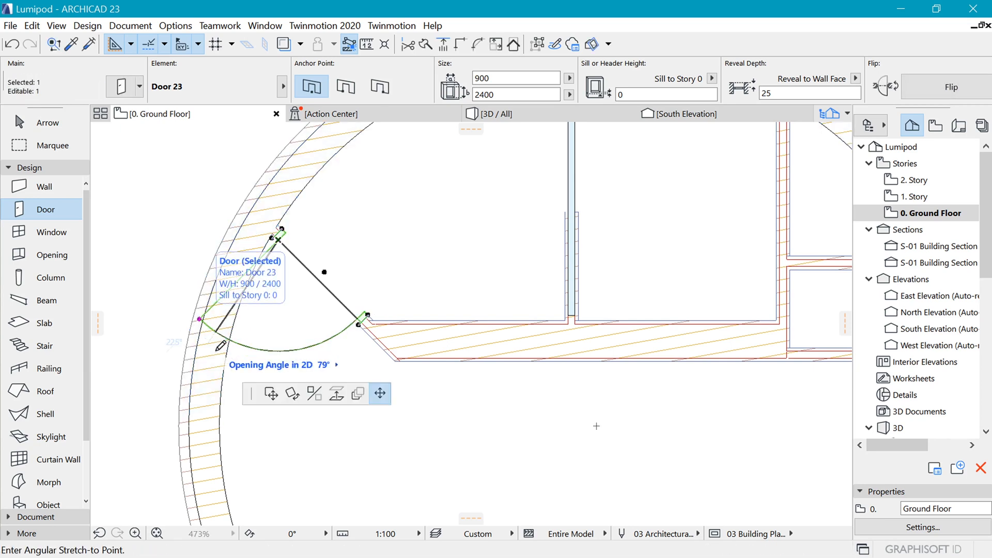
click(236, 370)
key(Escape)
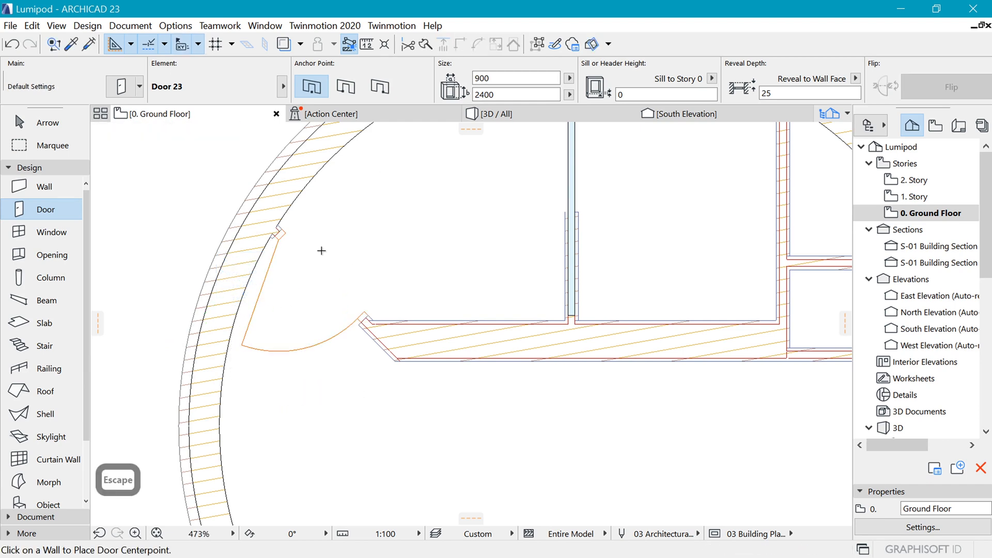
- Set the floor plan scale to 1:50
scroll(340, 220, down, 5)
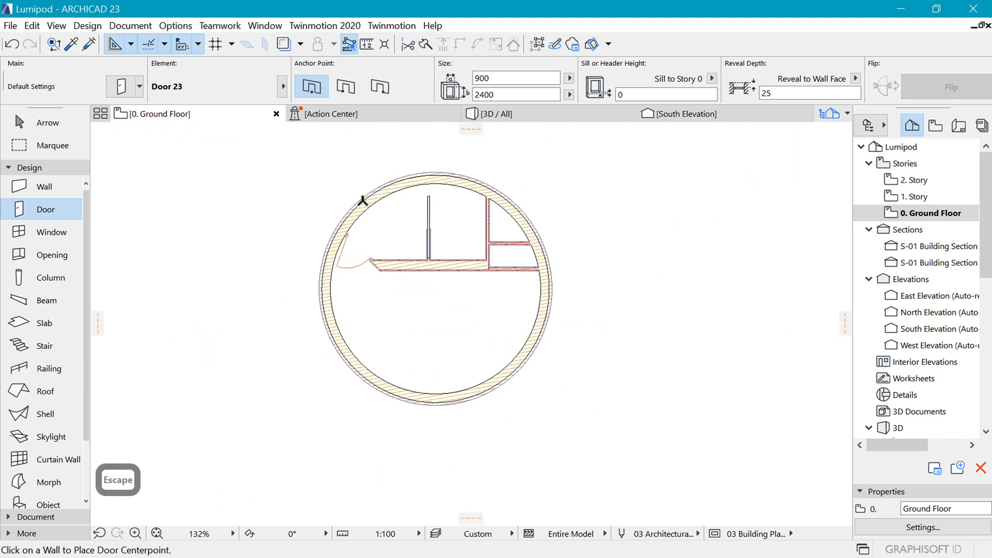
click(408, 535)
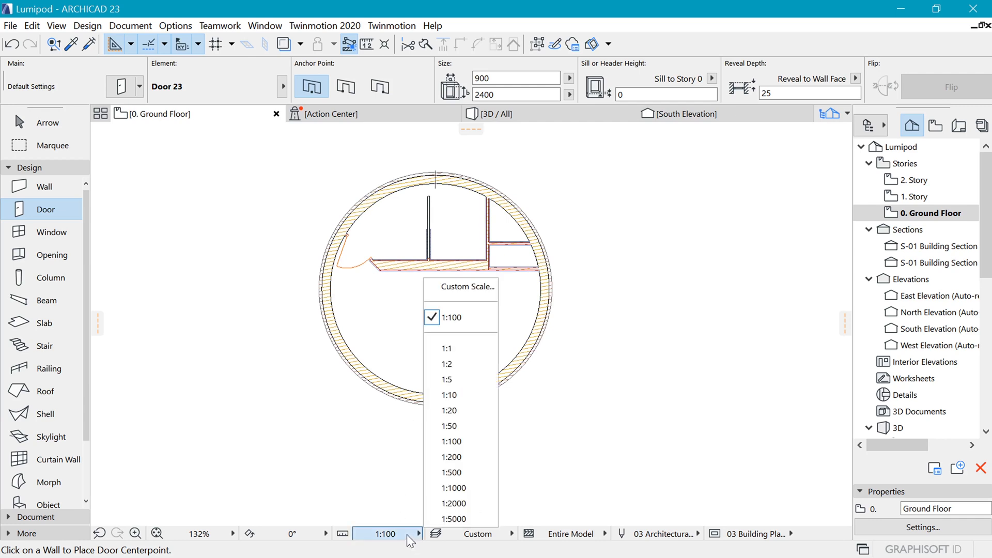
click(454, 426)
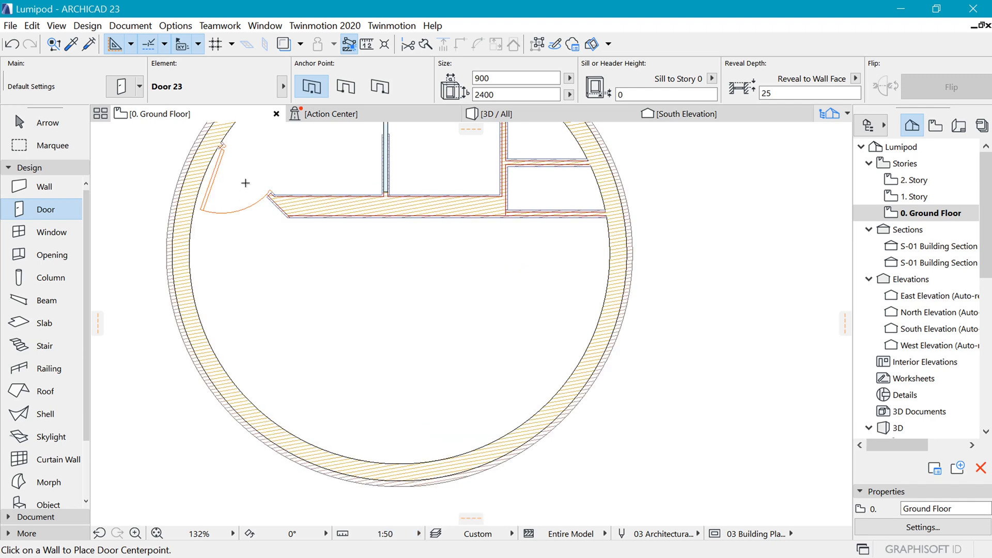
- Place a 900 × 2400 mm door in the vertical partition, opening into the middle room and hinged at its lower end
scroll(507, 268, down, 3)
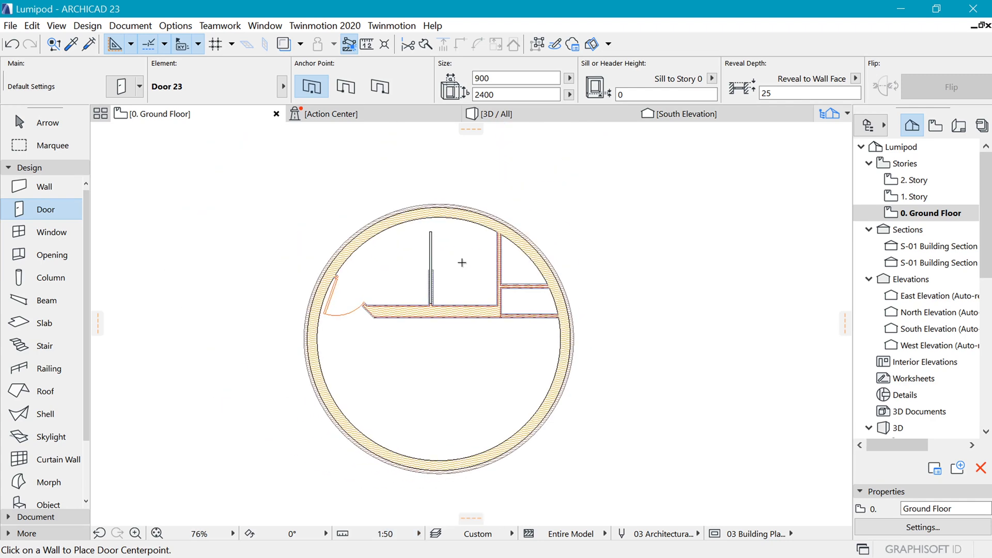
scroll(455, 274, up, 3)
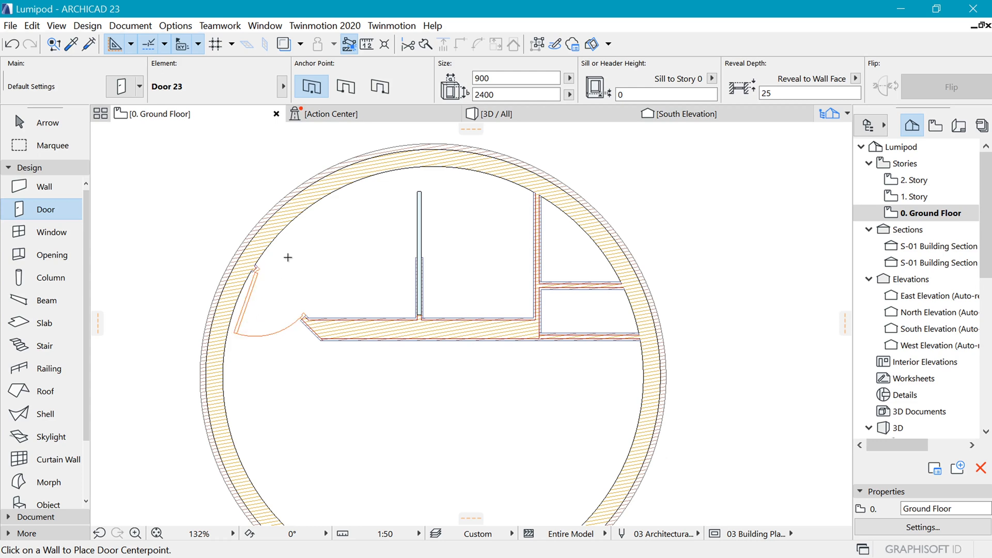
scroll(330, 233, up, 4)
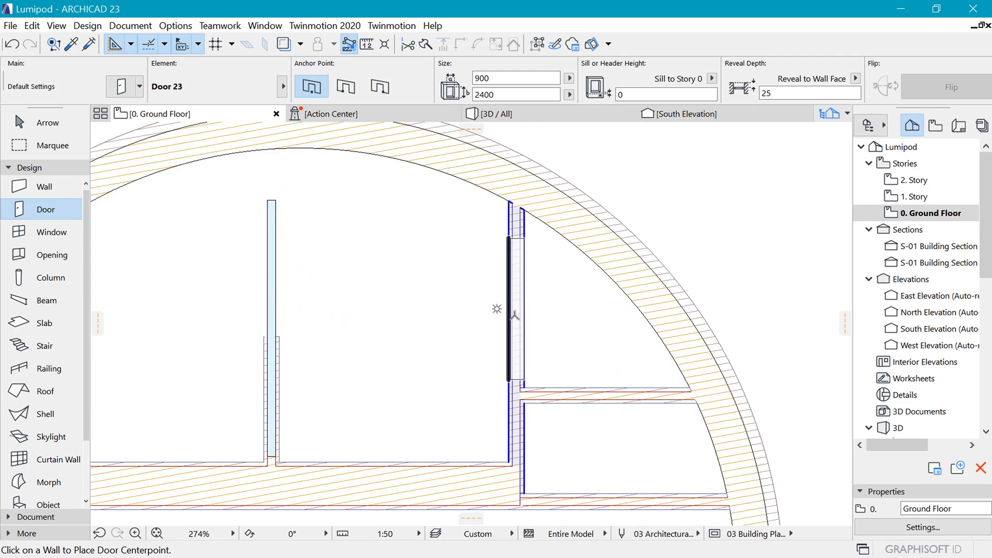
click(513, 313)
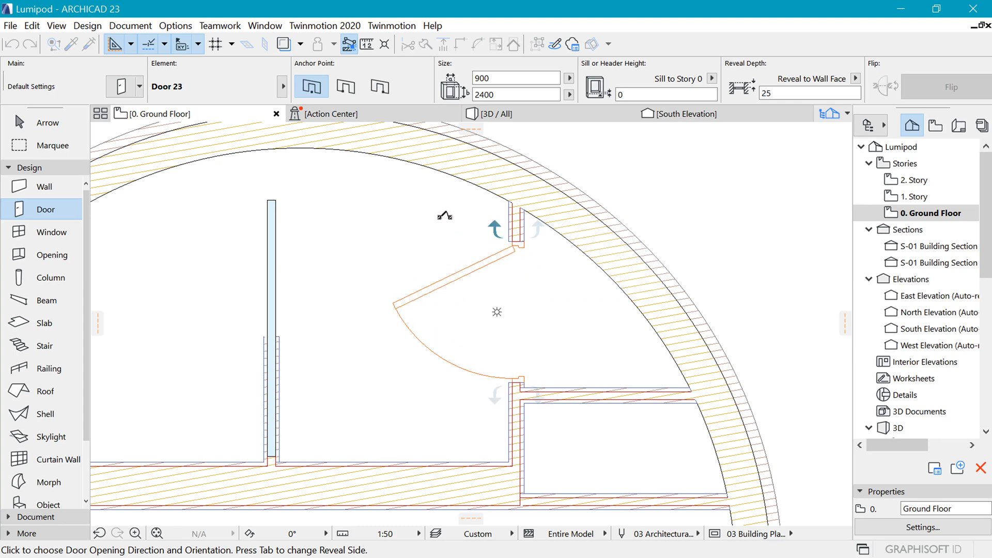
click(480, 399)
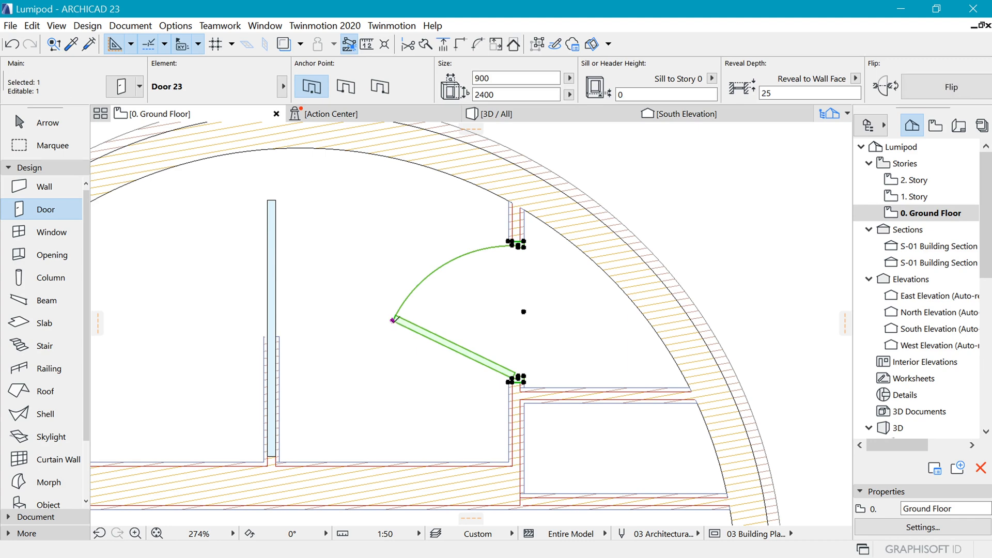
- Reduce the 2D opening angle of the vertical partition's door so that its leaf is drawn closed
click(513, 379)
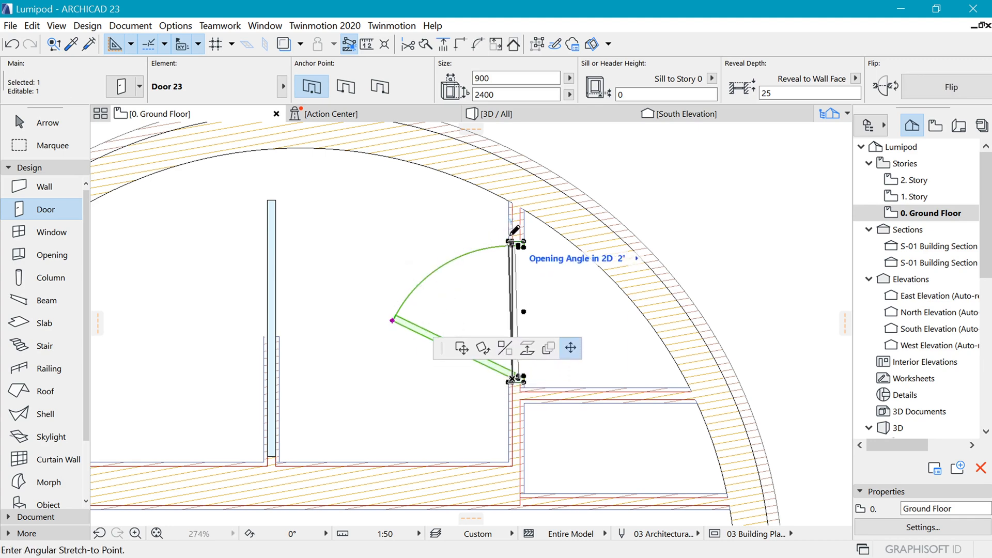
scroll(508, 234, up, 3)
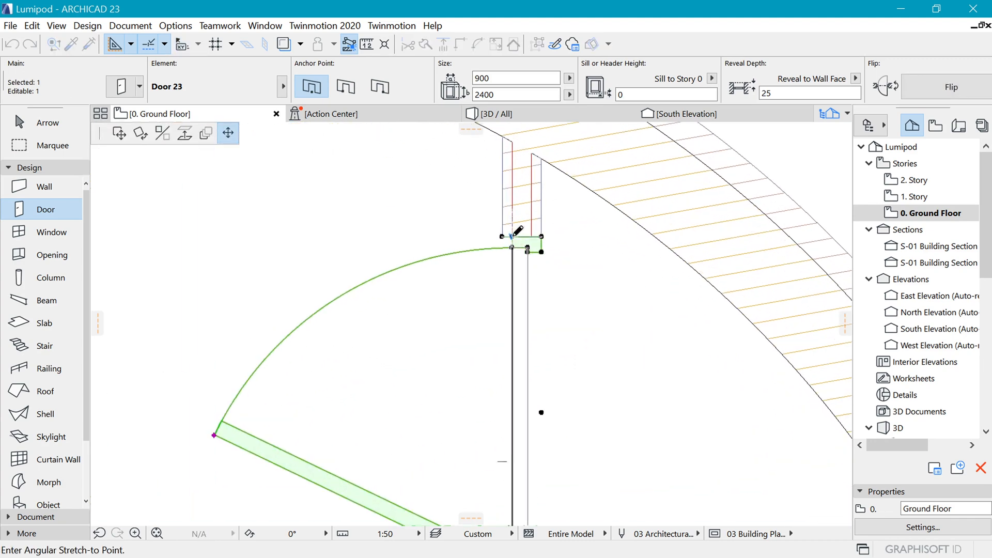
click(511, 241)
scroll(512, 241, down, 2)
scroll(511, 243, down, 1)
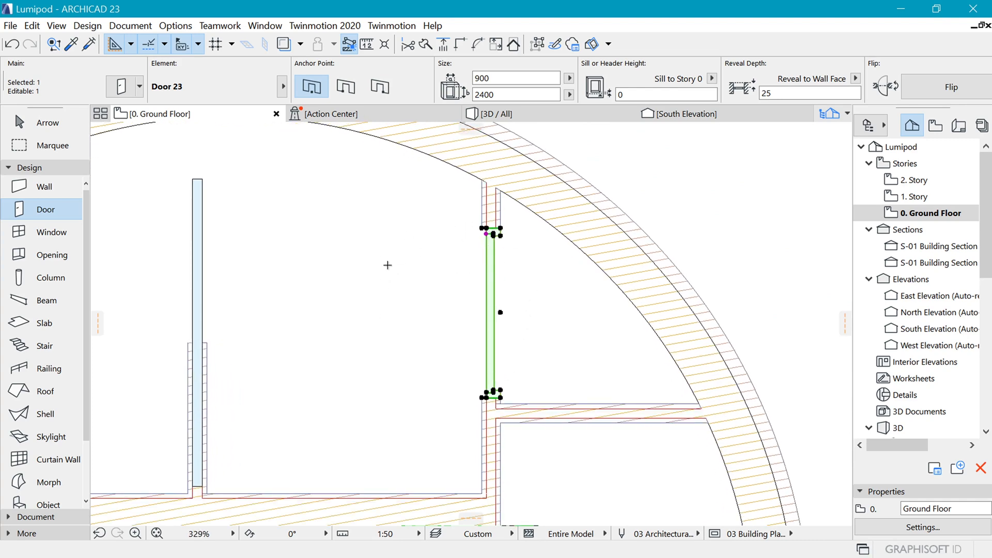
key(Escape)
- Change the default door type to Double Door 23 from the hinged doors library
scroll(504, 228, down, 4)
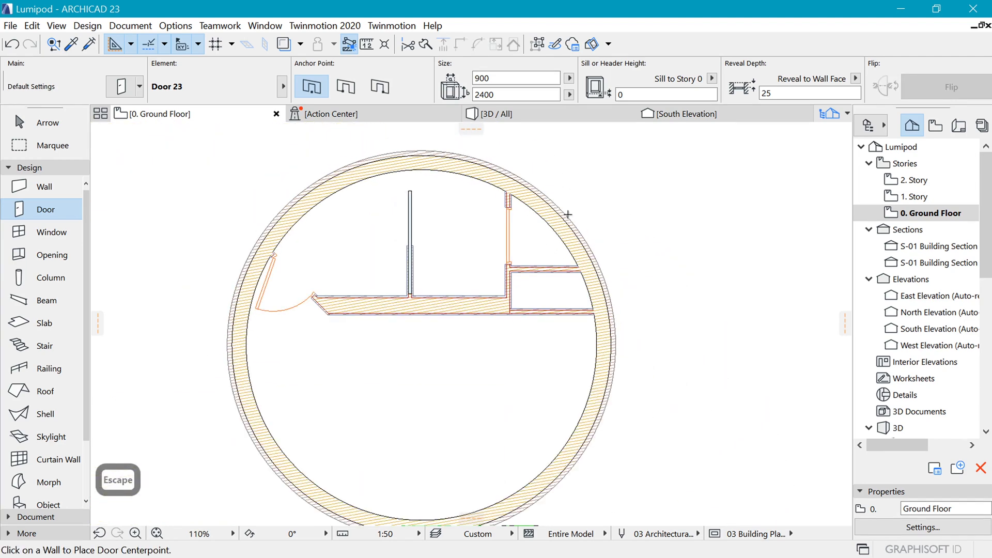
scroll(568, 355, up, 2)
scroll(569, 356, up, 4)
key(ctrl+t)
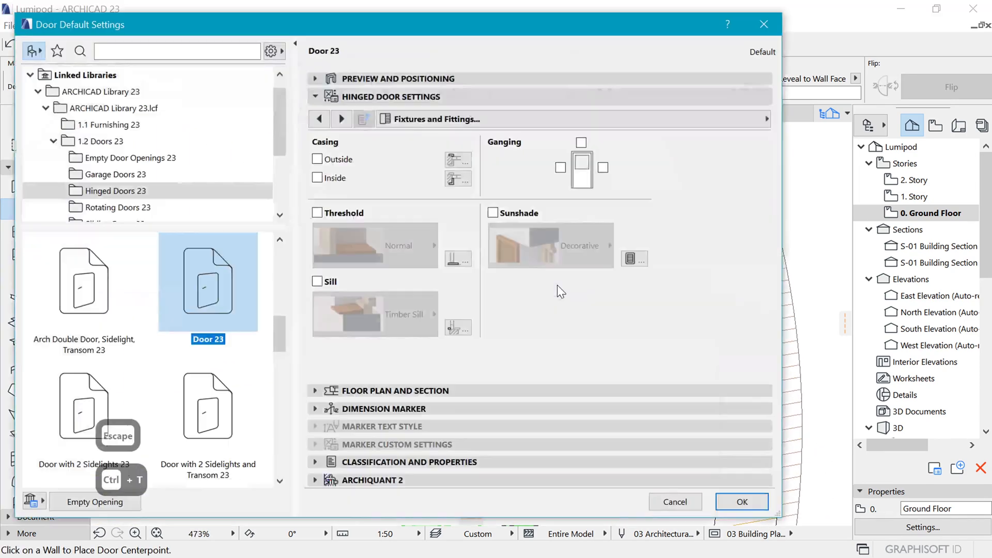
click(504, 78)
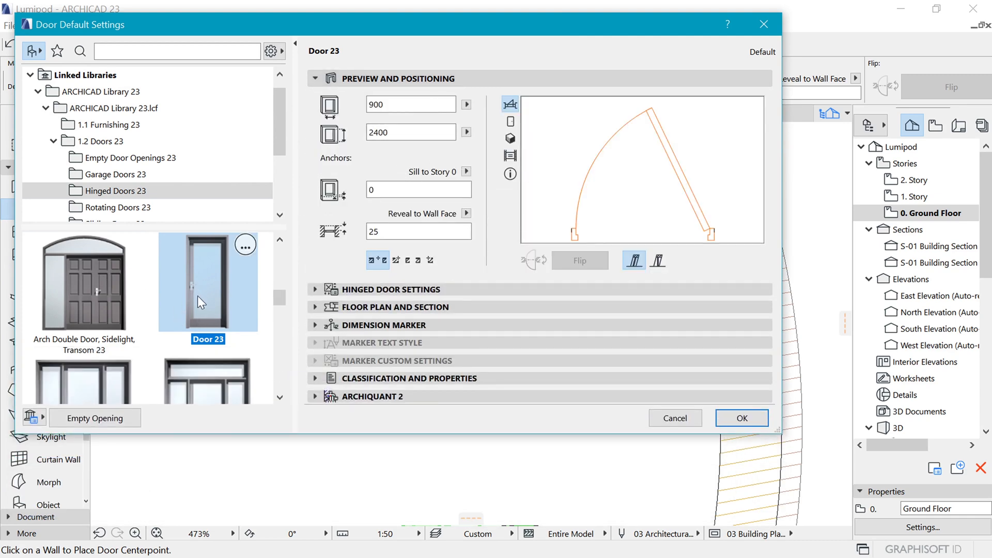
scroll(190, 343, down, 3)
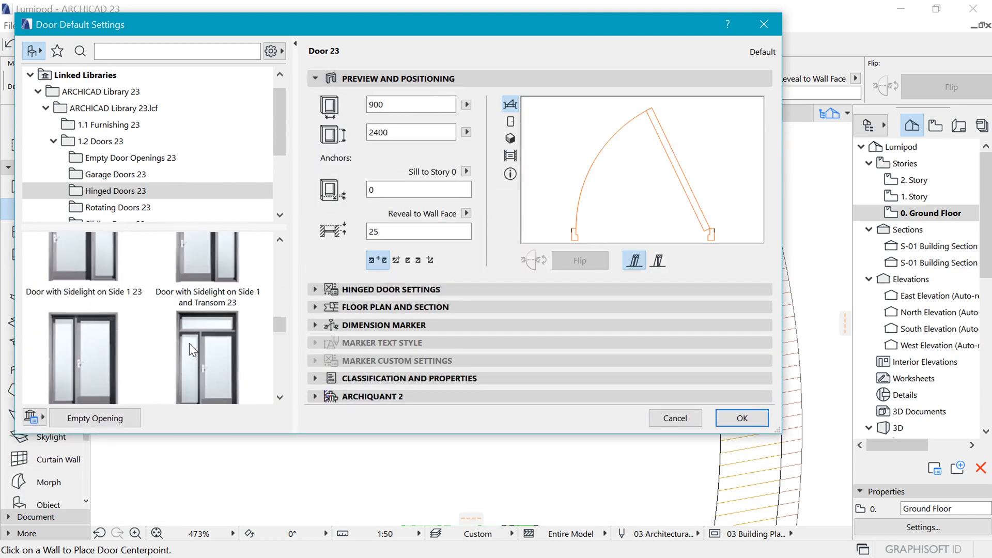
scroll(189, 344, down, 3)
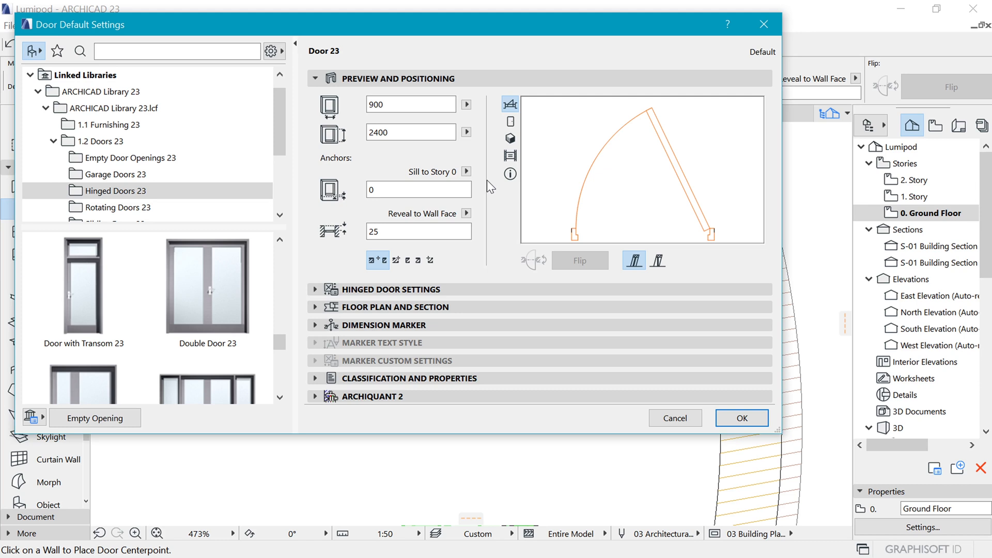
click(232, 300)
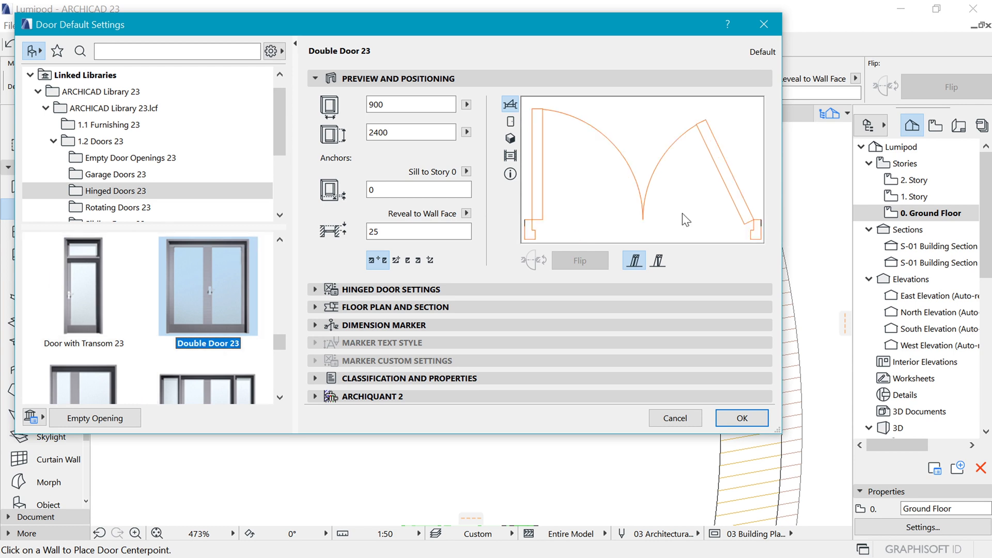
- Set the default double door's width to 1200 mm and accept the door settings
double_click(392, 104)
text(1200)
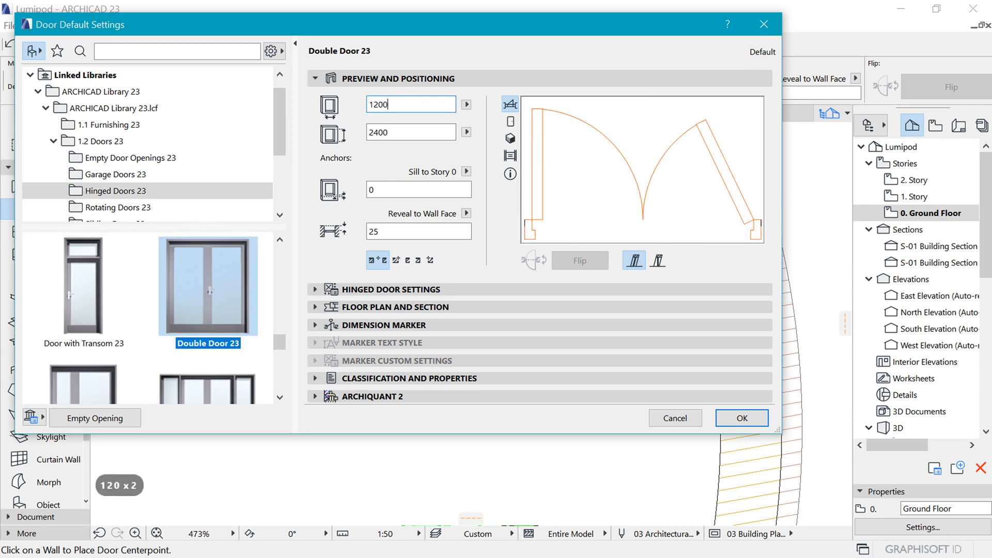
click(411, 133)
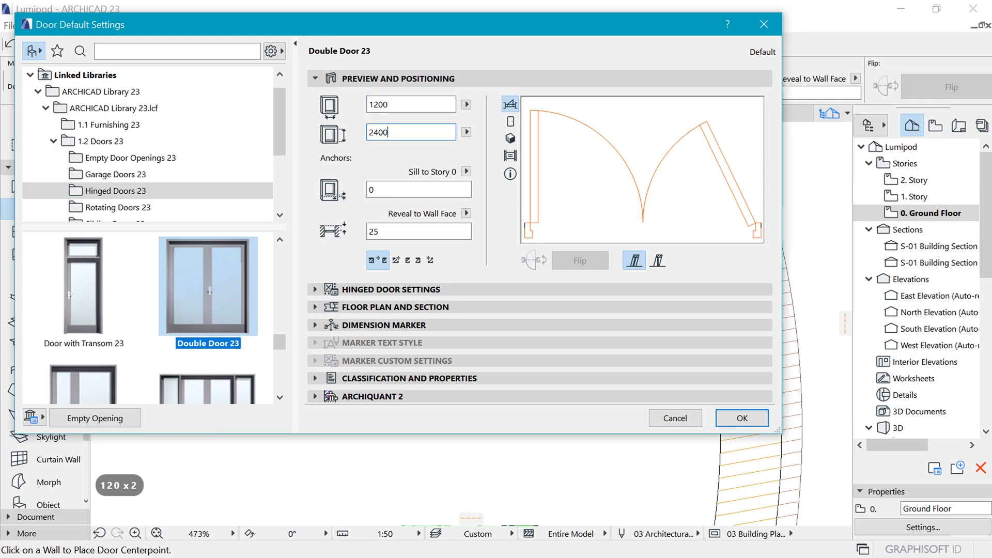
click(427, 288)
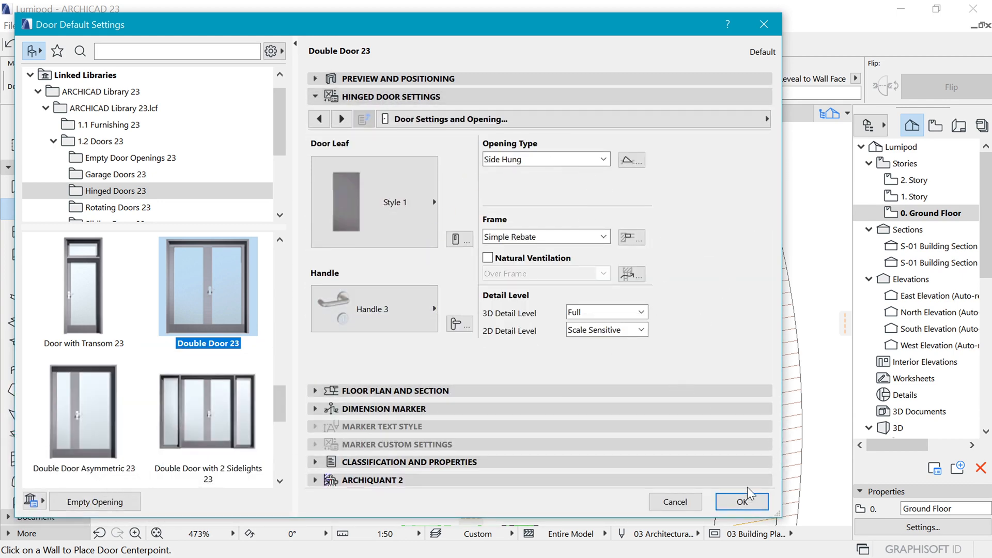
click(742, 502)
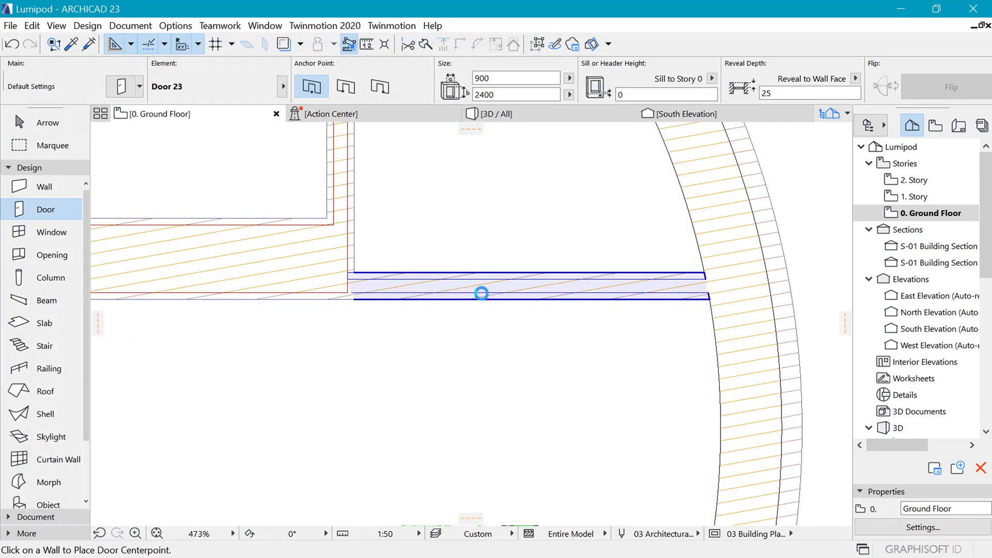
- Place the double door in the lower storage room's front partition, opening into the main room, and close its left leaf in 2D
click(534, 299)
click(585, 367)
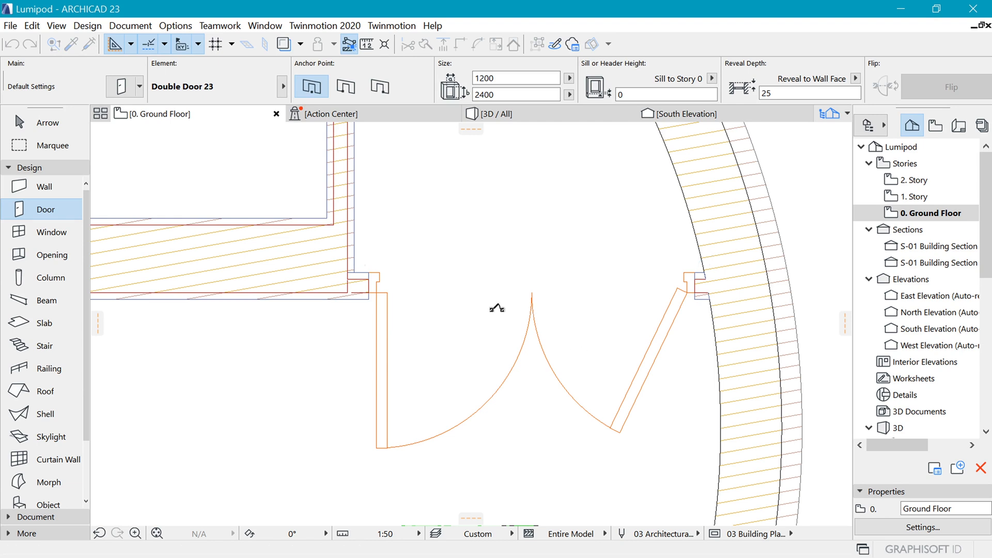
shift+click(386, 449)
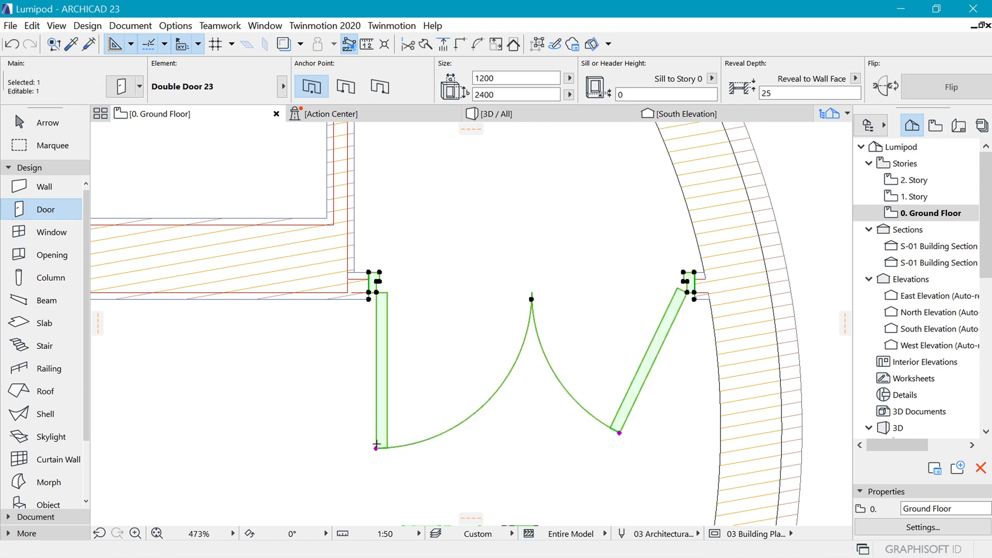
click(432, 430)
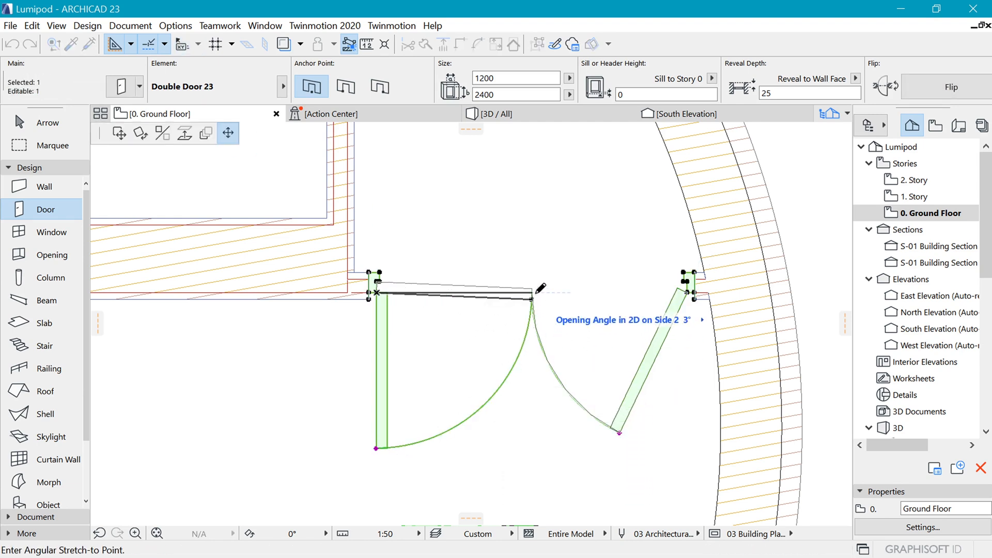
click(568, 289)
key(Escape)
scroll(646, 274, down, 5)
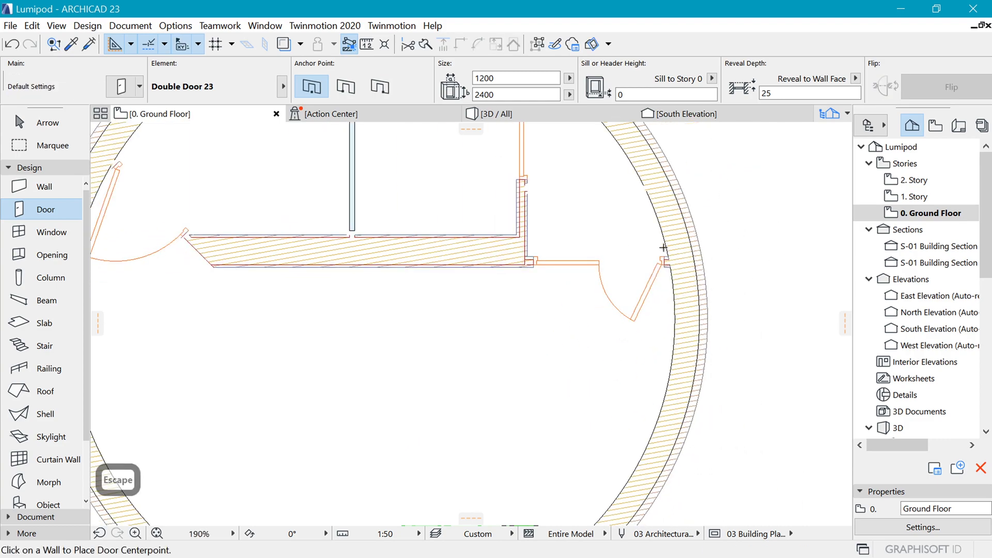
scroll(690, 355, down, 5)
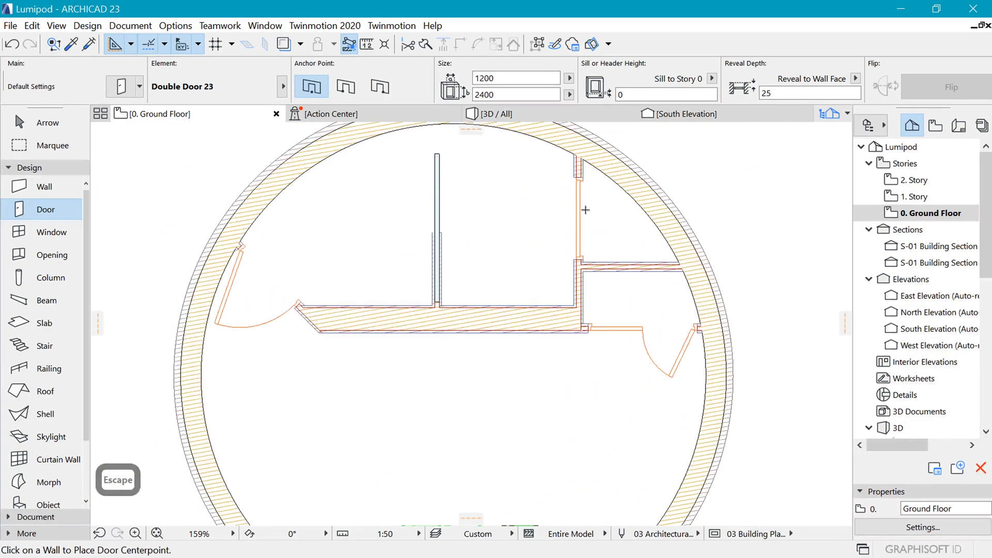
scroll(538, 188, up, 2)
scroll(484, 445, down, 1)
middle_drag(483, 449, 455, 298)
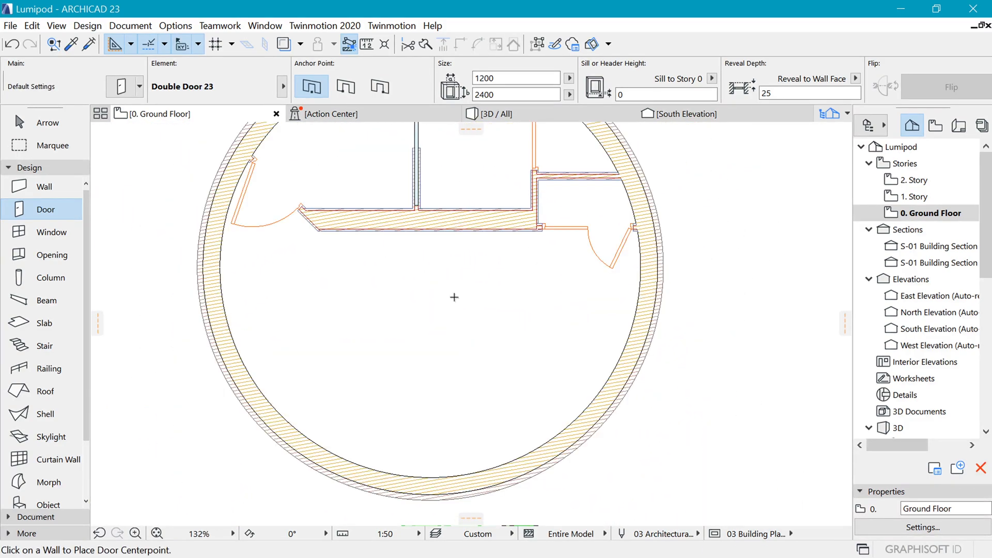
scroll(454, 297, down, 1)
scroll(464, 331, up, 1)
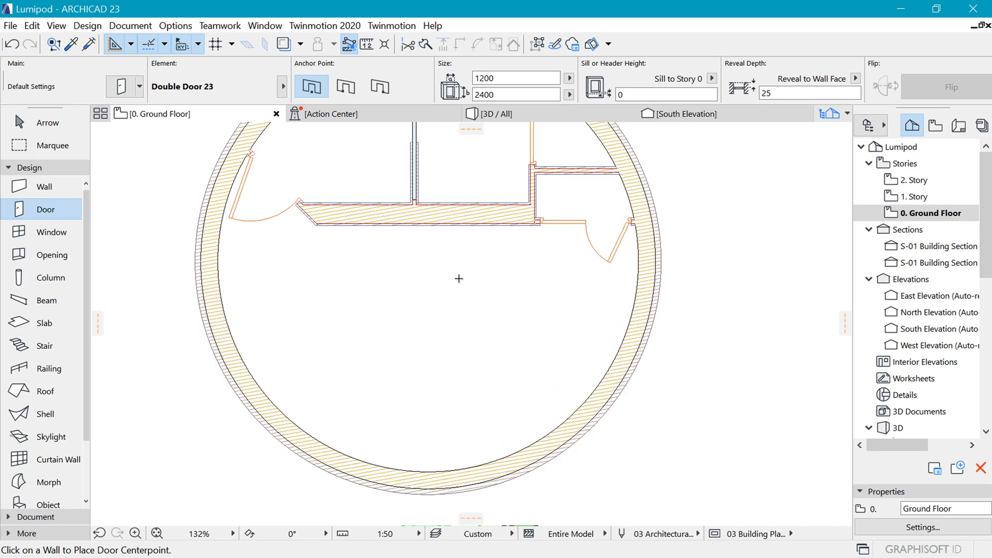
- Switch to the reference floor plan image, examine the openings along the circular exterior wall, and return to the ground floor plan in ARCHICAD
key(alt+Tab)
key(alt+Tab)
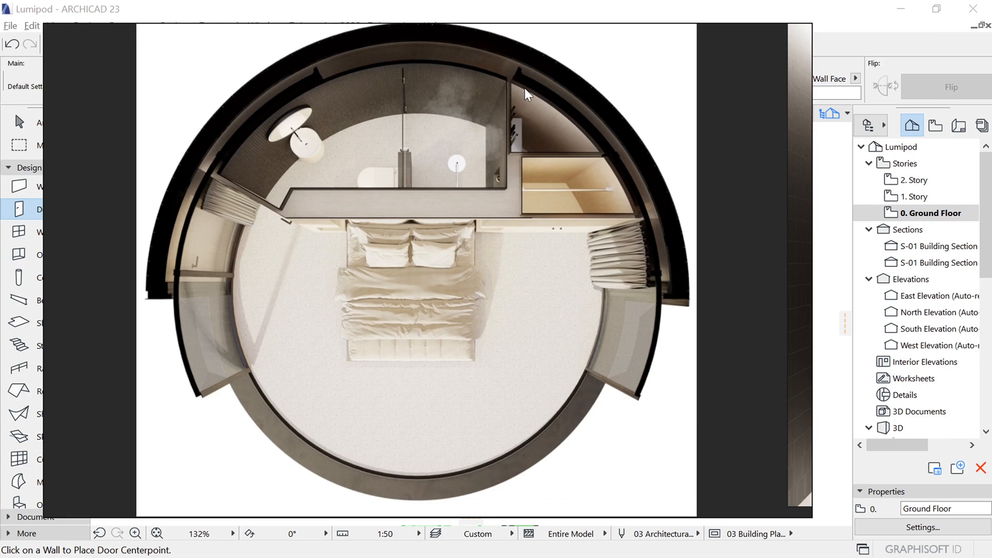
key(alt+Tab)
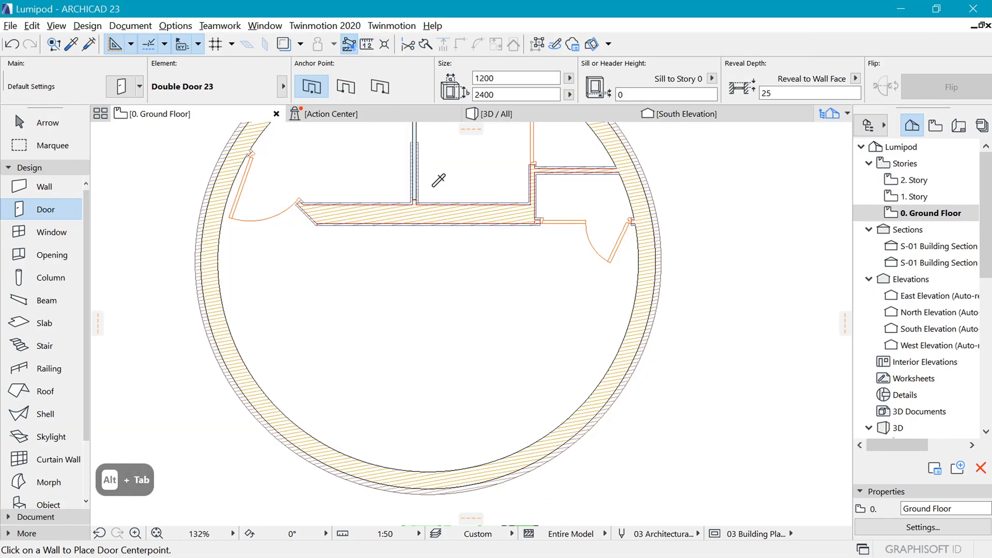
scroll(525, 287, down, 1)
scroll(543, 445, up, 1)
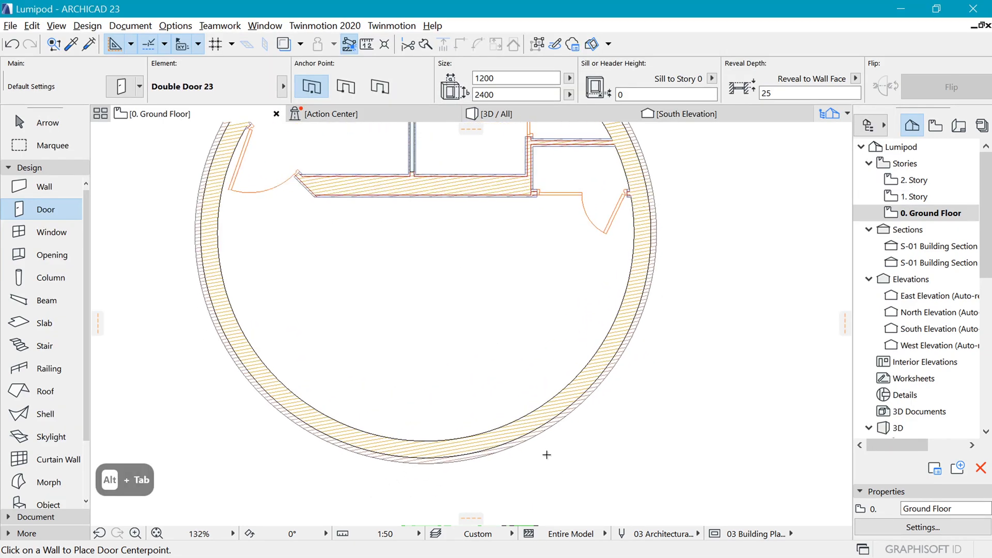
- Change the default door type to Pocket Door 23 from the sliding doors library and accept the door settings
click(22, 208)
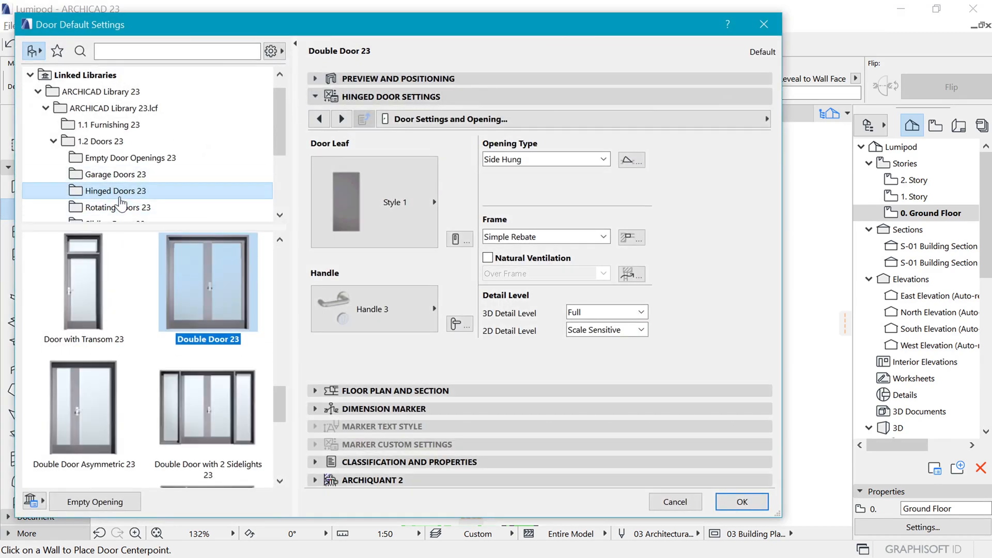
scroll(121, 200, down, 2)
click(115, 125)
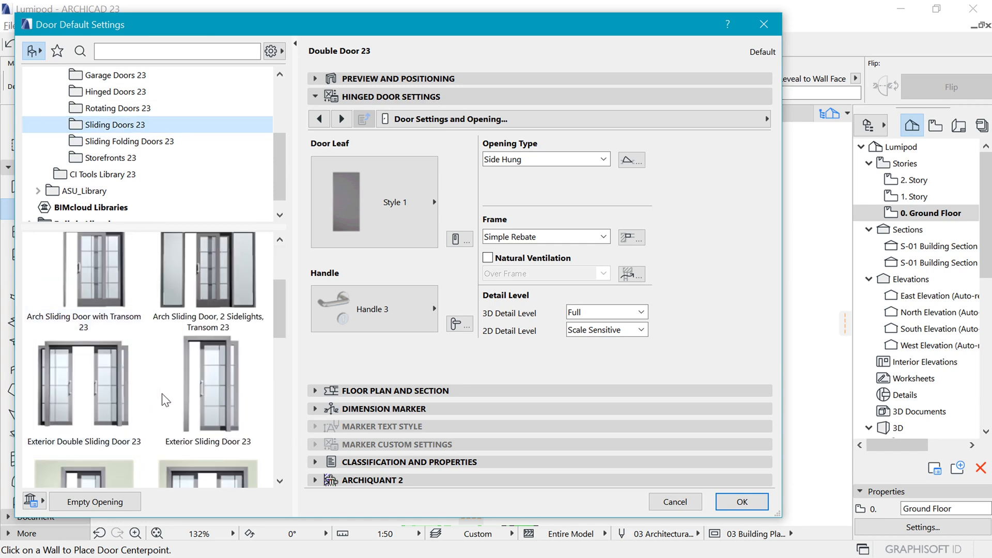
scroll(89, 412, down, 1)
scroll(91, 414, down, 1)
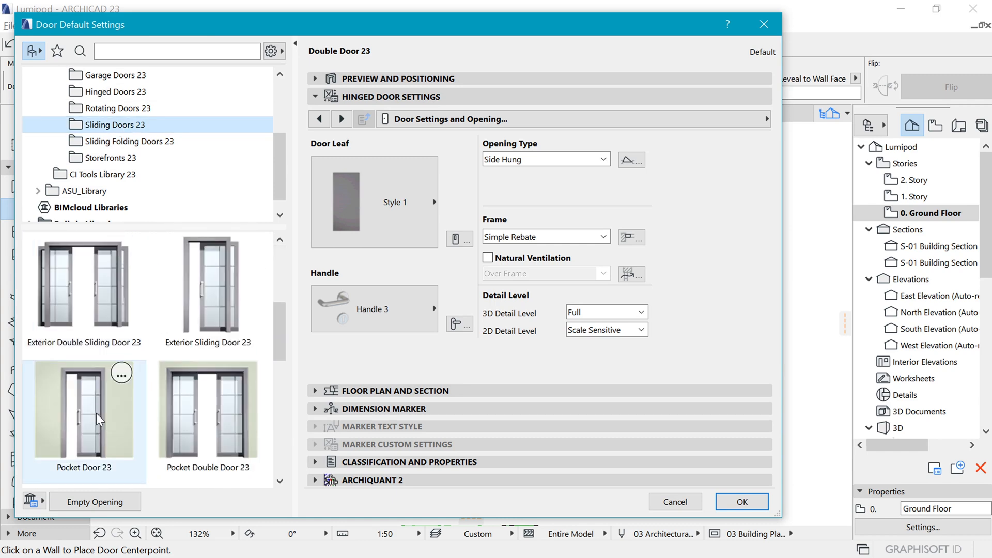
click(99, 420)
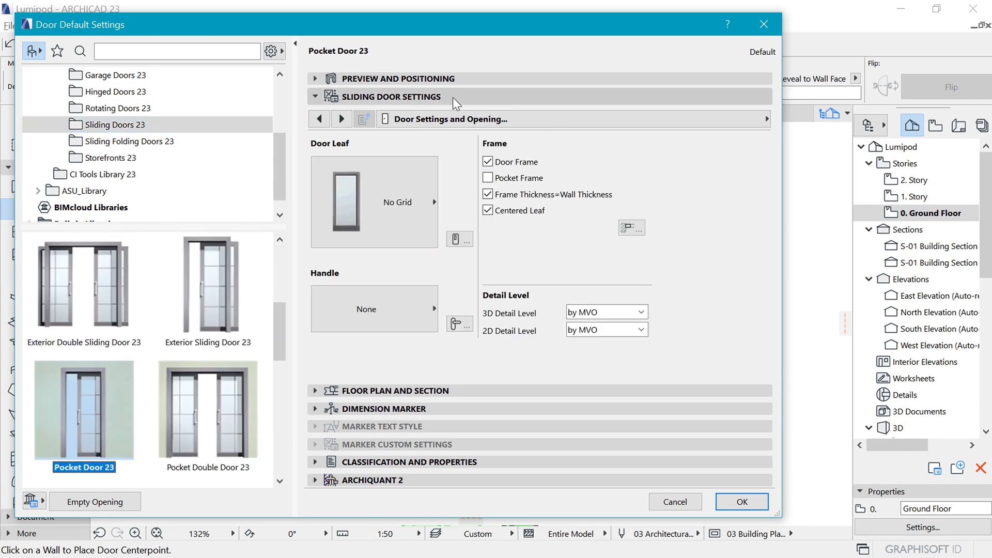
click(456, 99)
click(455, 79)
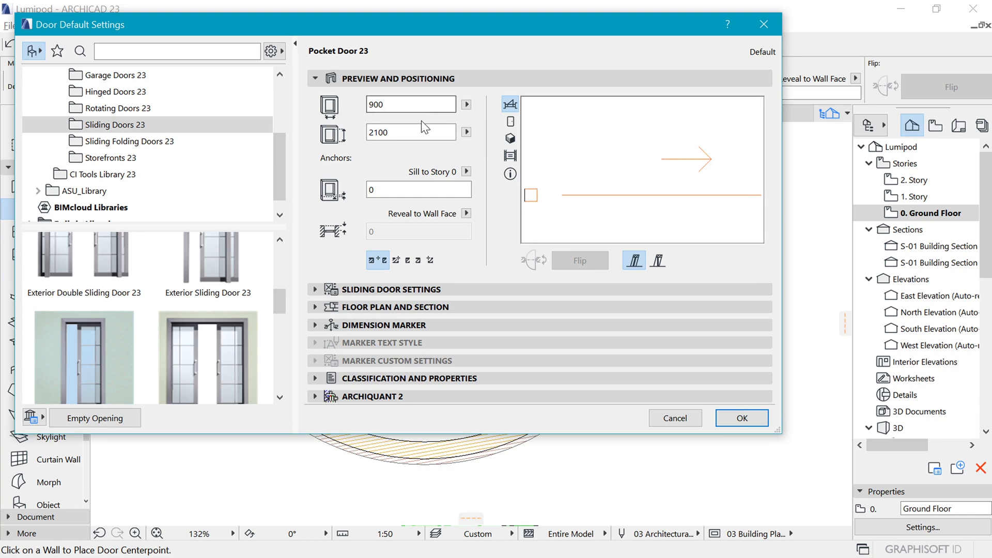
click(739, 417)
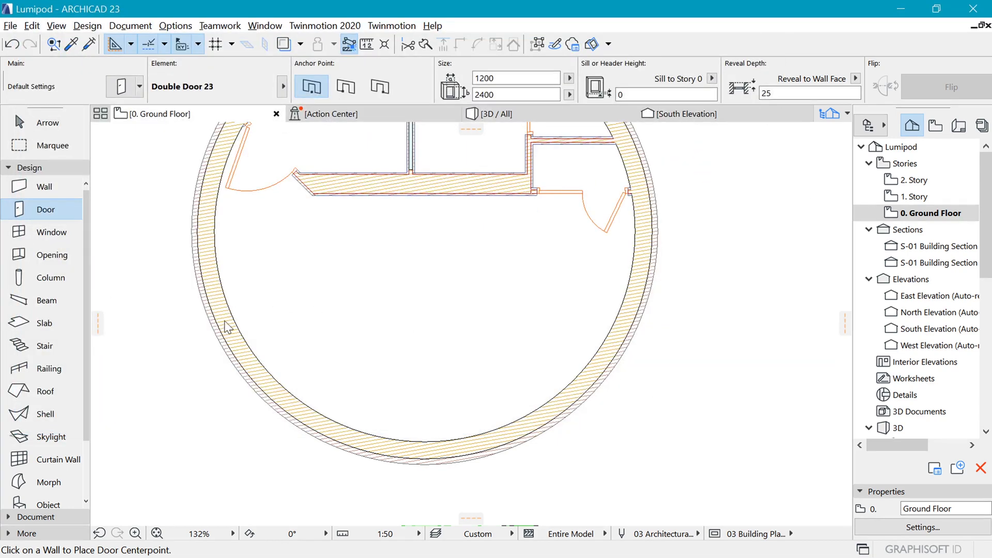
- Try placing the pocket door in the lower-left arc of the circular exterior wall, with its leaf sliding down along the wall
click(227, 352)
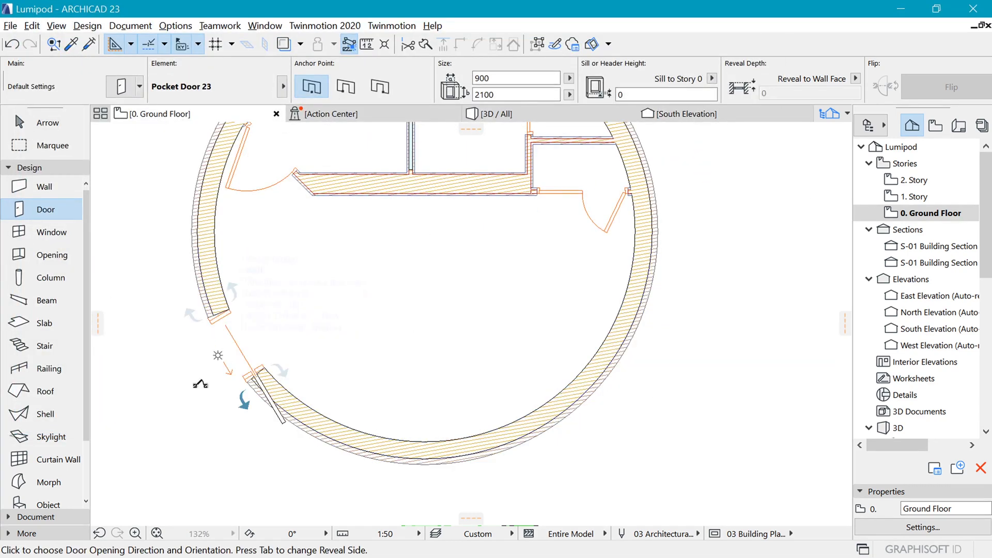
click(201, 384)
scroll(244, 396, up, 3)
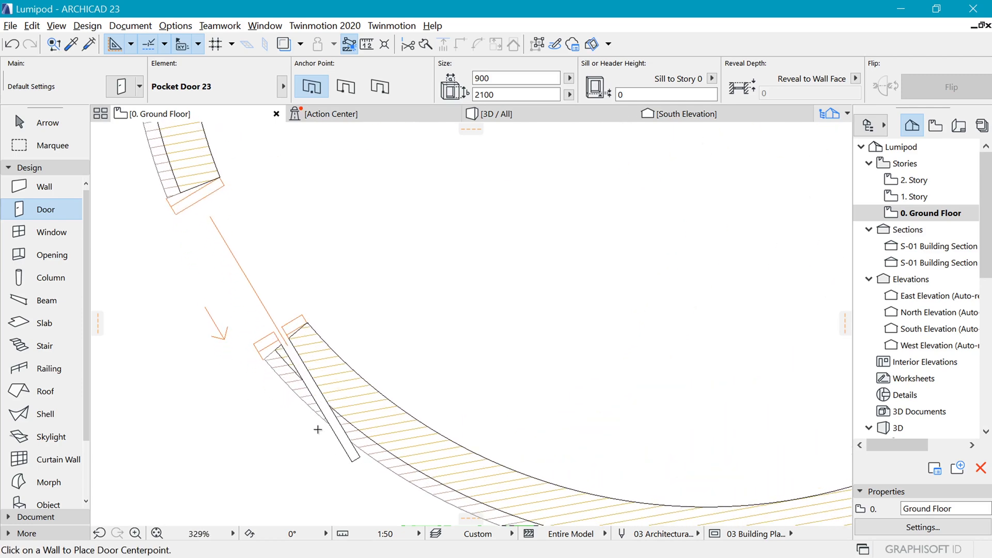
- Delete the pocket door from the circular exterior wall
key(shift)
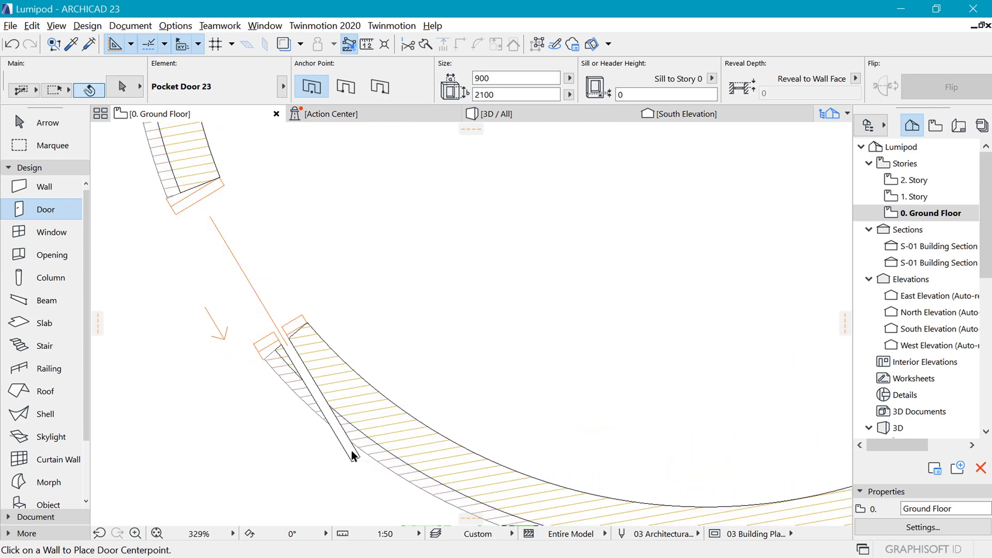
shift+click(322, 317)
key(Escape)
scroll(316, 320, down, 4)
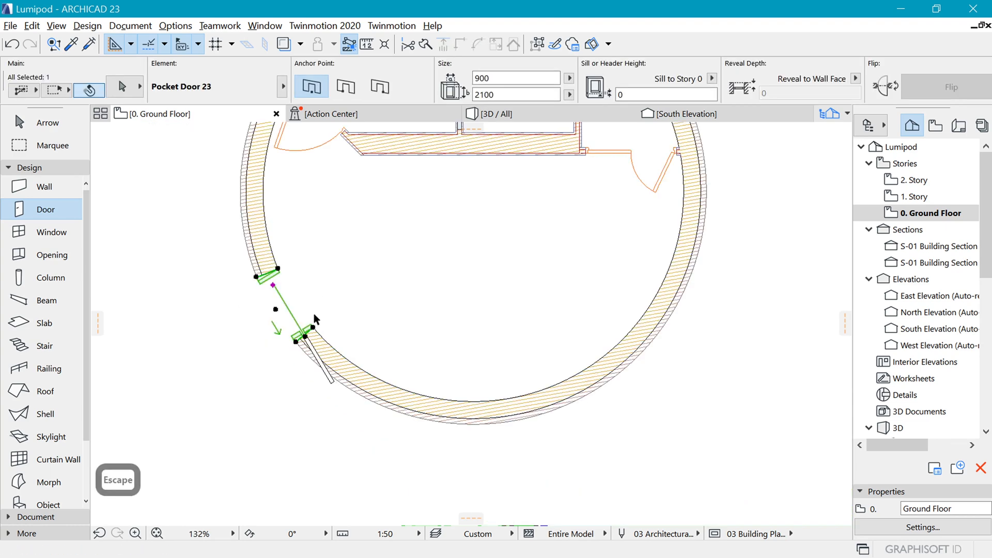
scroll(314, 224, up, 1)
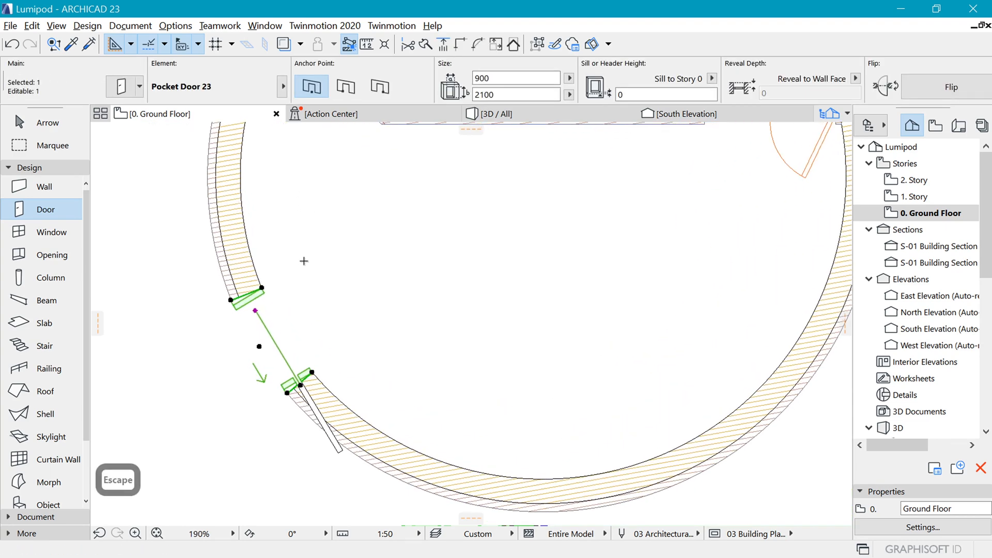
key(Delete)
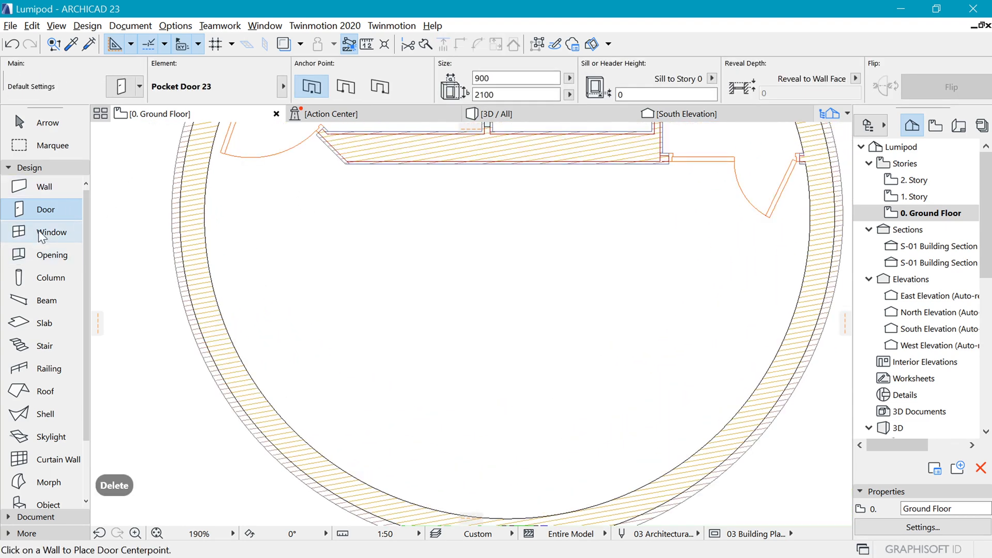
- Change the default window type to Curved Window 23 from the special windows library
click(37, 230)
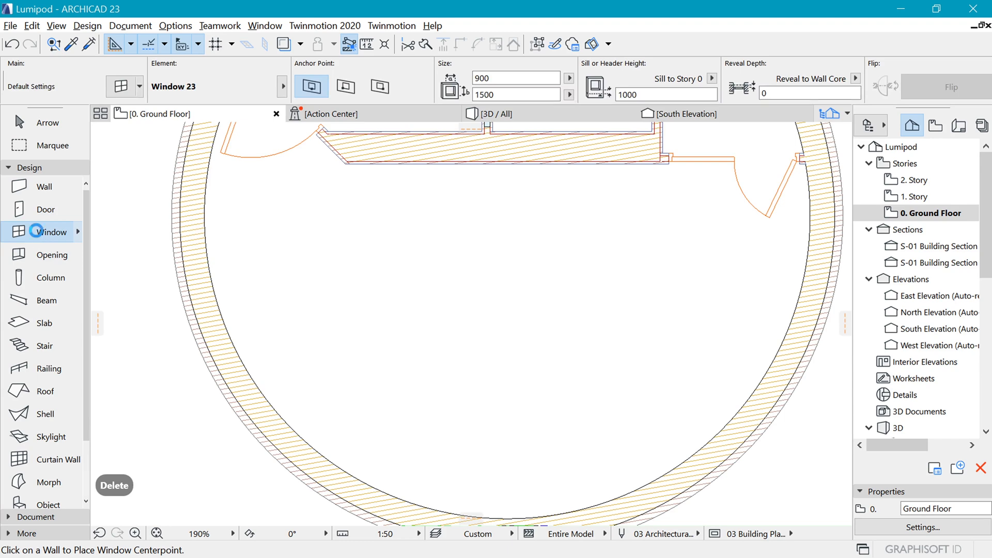
double_click(36, 230)
click(155, 231)
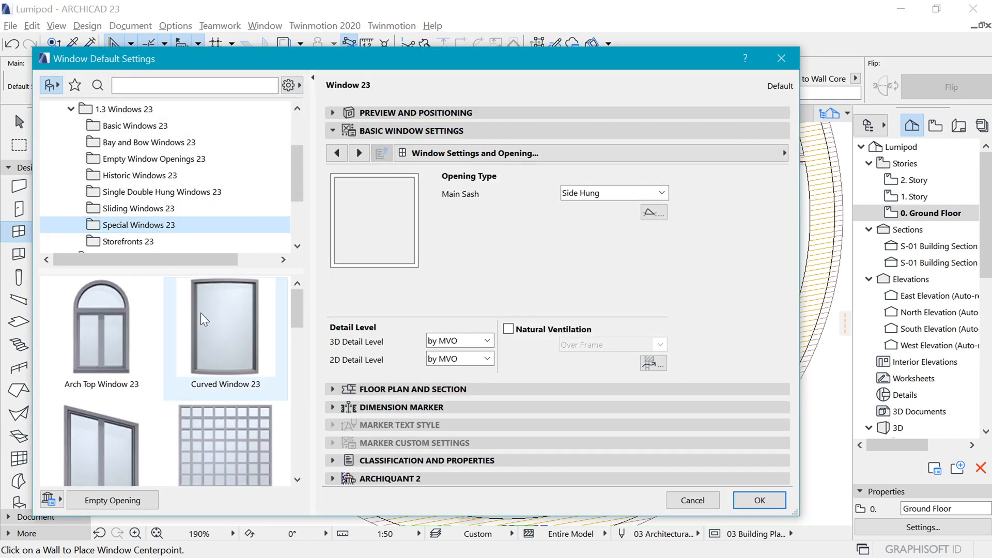
click(231, 355)
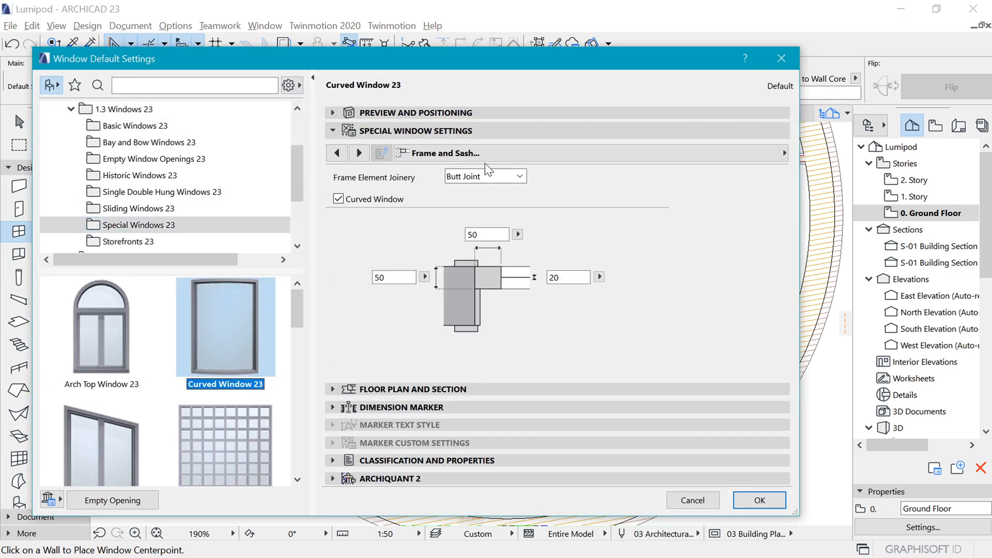
- Set the default curved window's height to 2600 mm and its width to 5500 mm
click(460, 113)
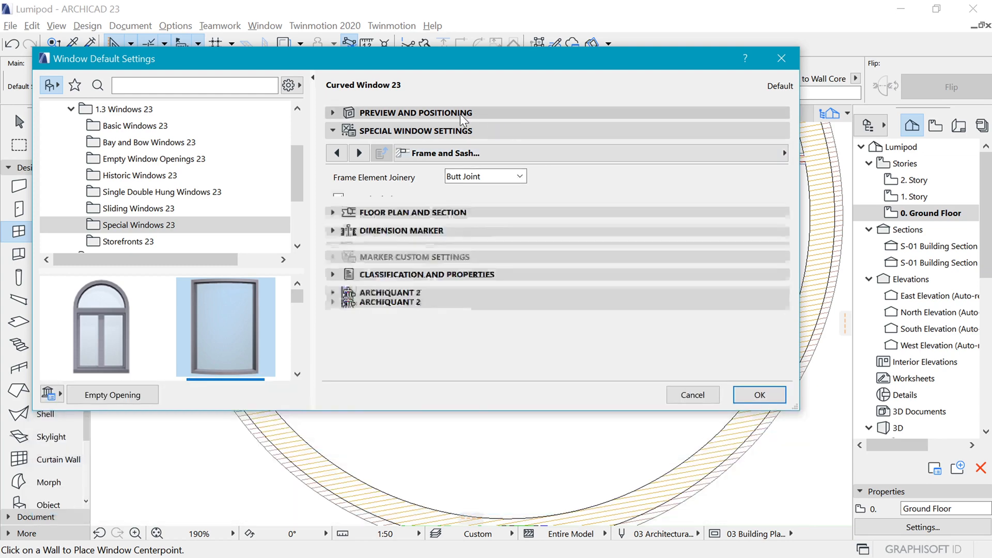
click(429, 166)
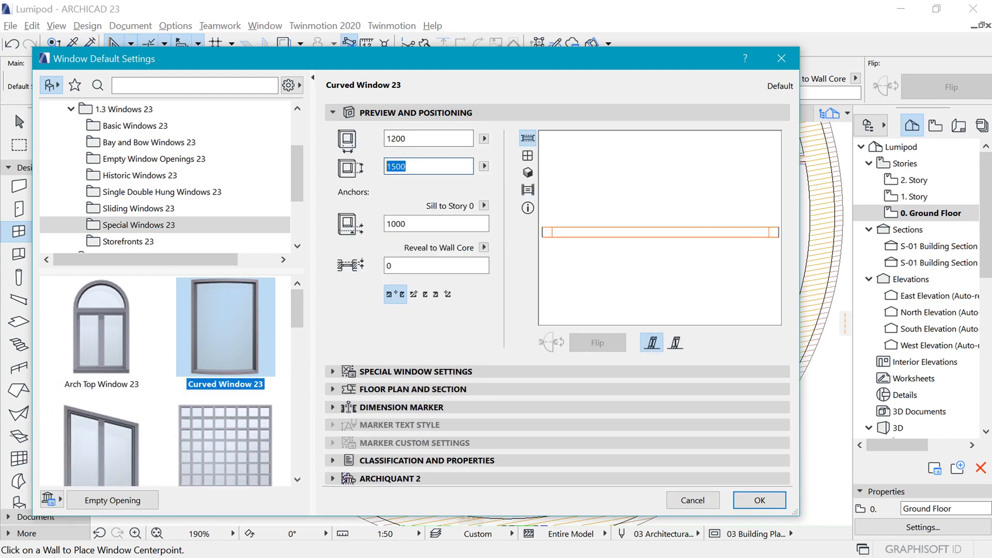
text(24)
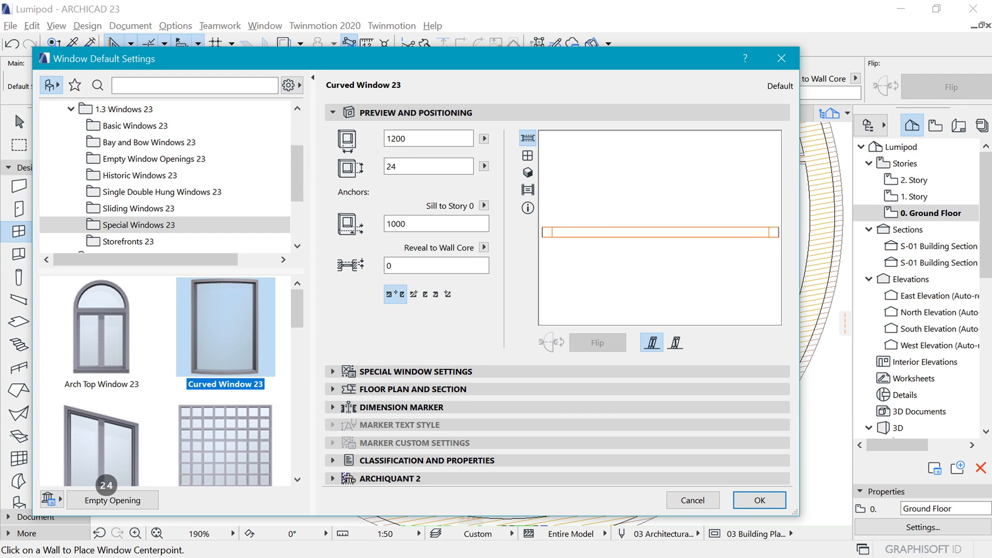
key(BackSpace)
text(600)
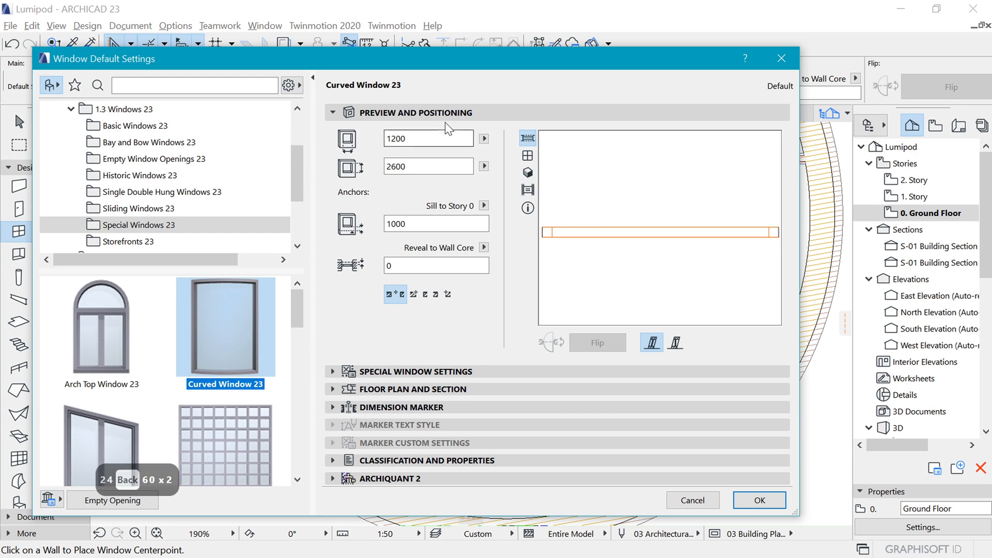
click(428, 139)
text(5)
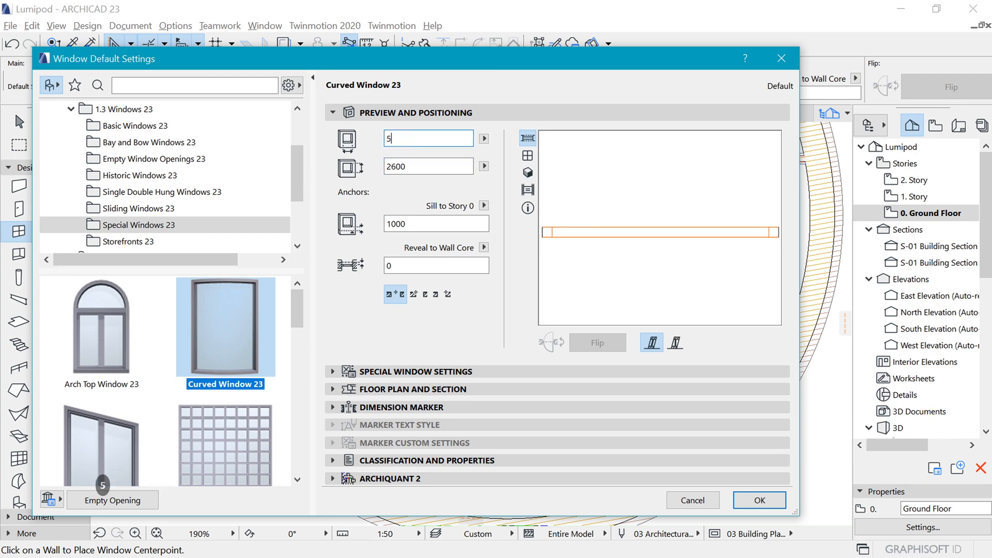
text(500)
- Set the curved window's sill height to 0 and its reveal to the wall core to 120 mm
key(Tab)
key(Tab)
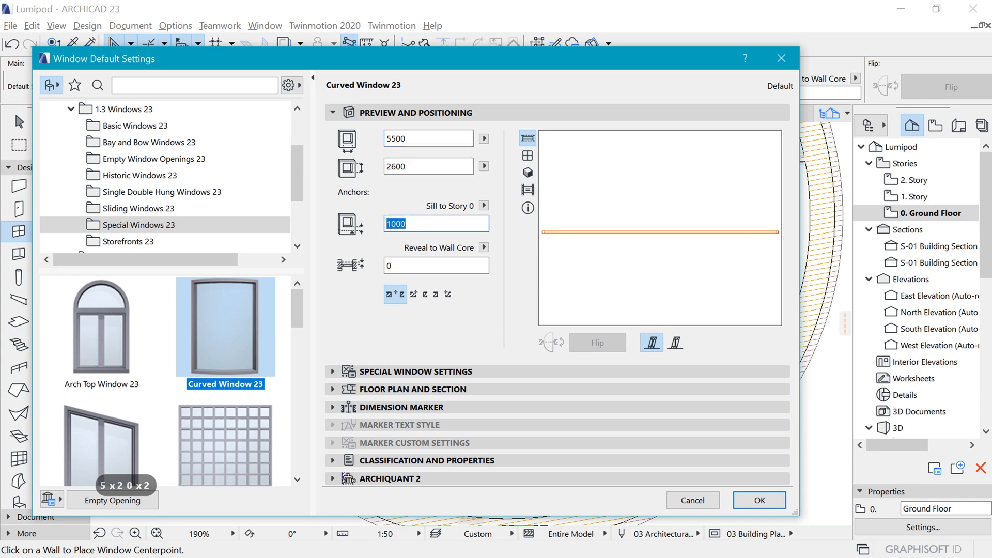
text(0)
key(Tab)
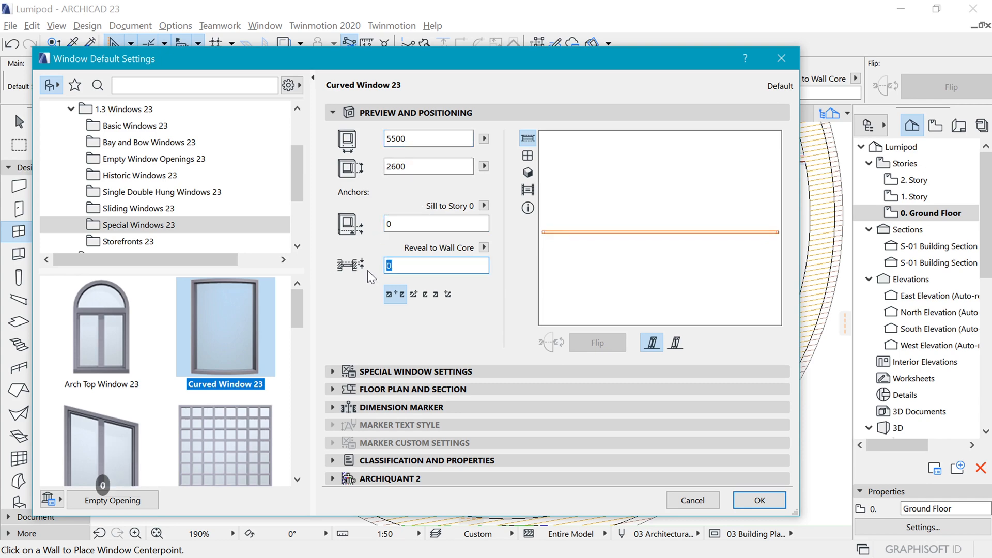
text(120)
- Give the curved window an H-V Grid sash with 5 panes horizontally and 1 vertically
click(399, 372)
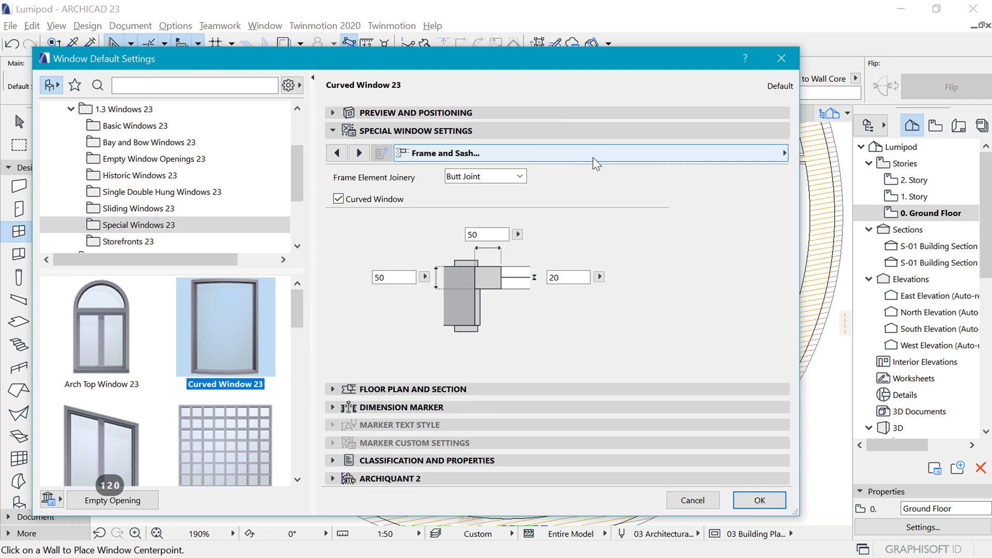
click(637, 155)
click(826, 186)
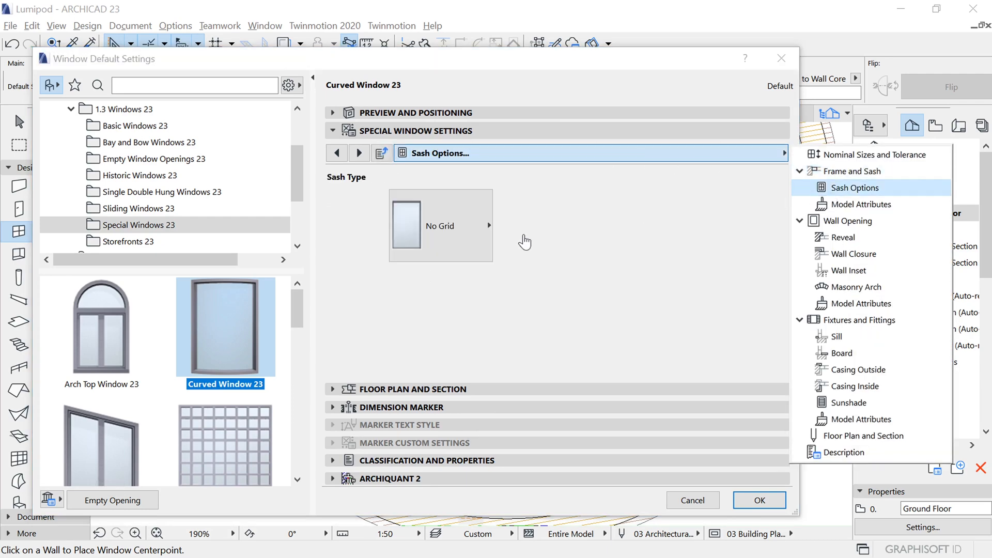
click(467, 225)
click(547, 268)
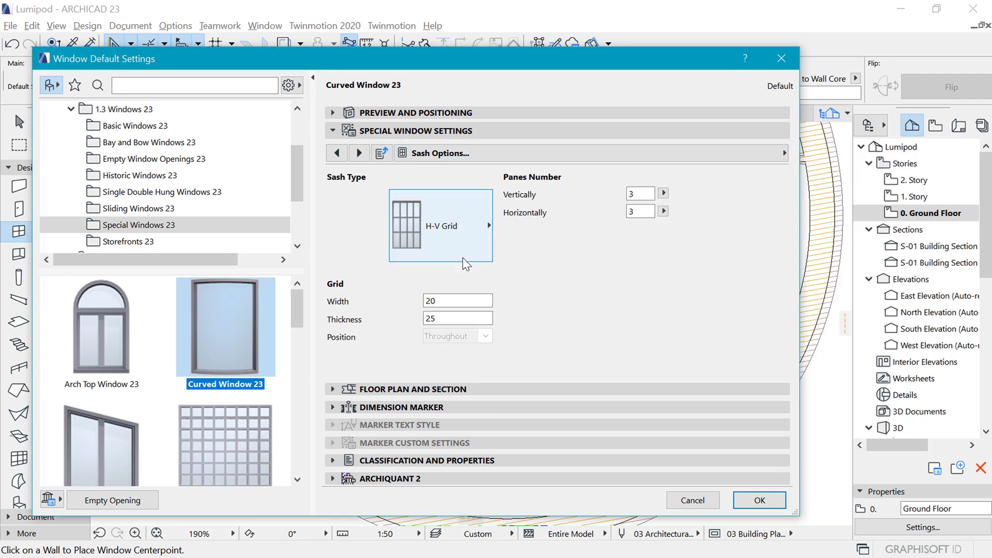
click(626, 212)
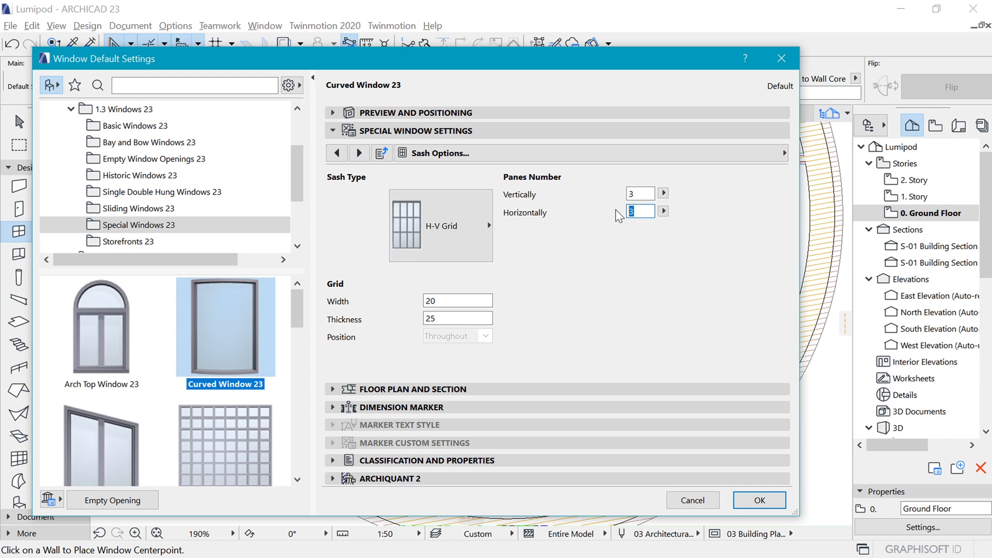
text(5)
drag(637, 194, 616, 200)
text(1)
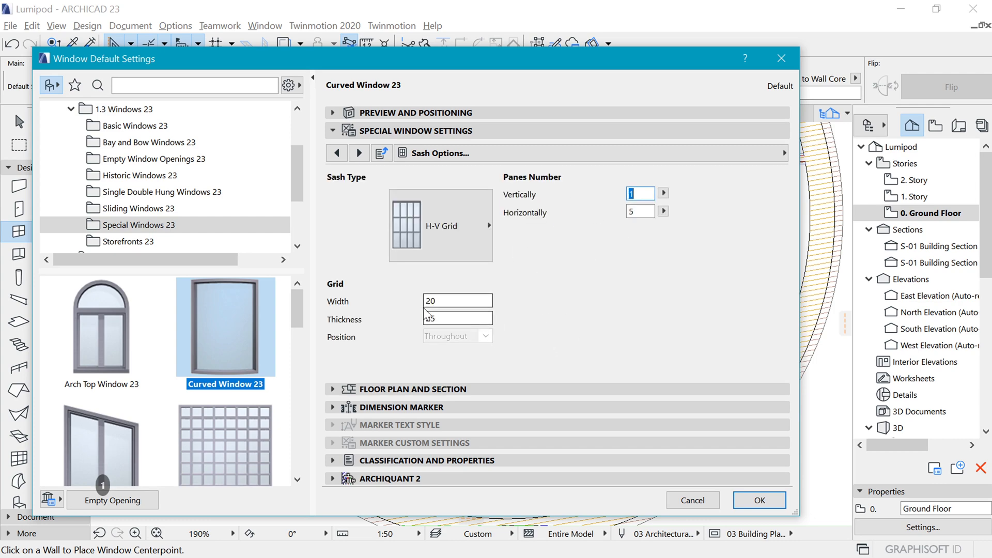
- Set the sash grid's width to 35 mm and thickness to 50 mm, and accept the window settings
drag(439, 302, 424, 301)
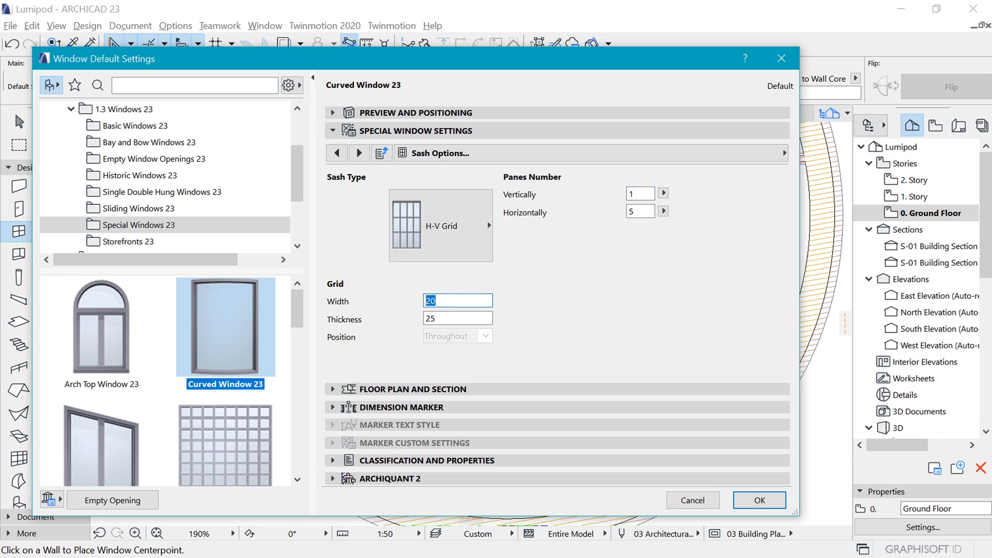
text(35)
drag(438, 319, 418, 322)
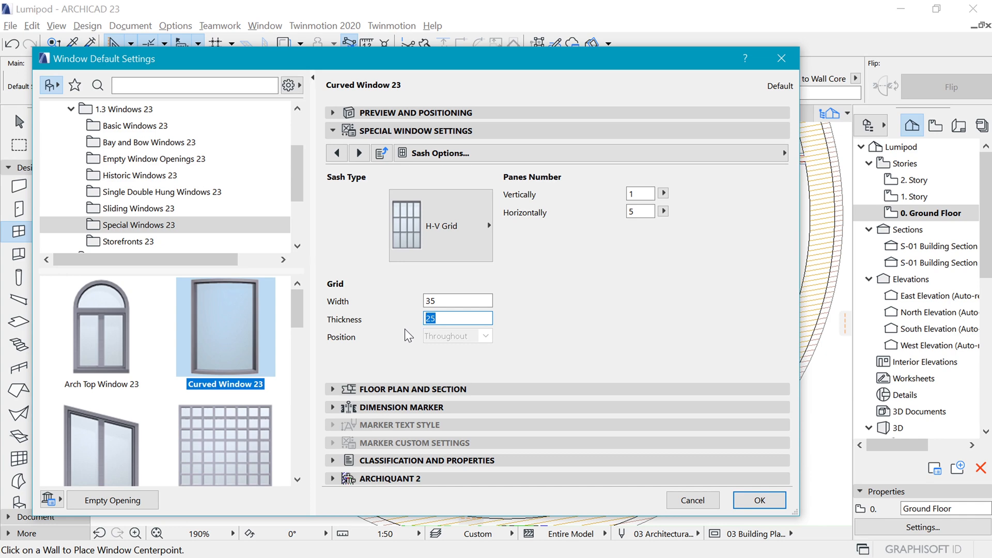
text(50)
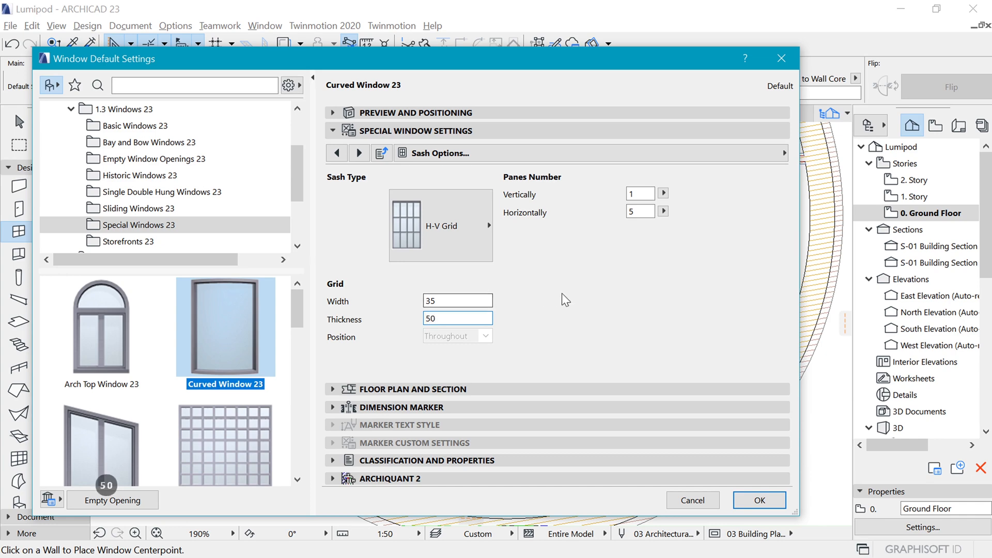
click(660, 185)
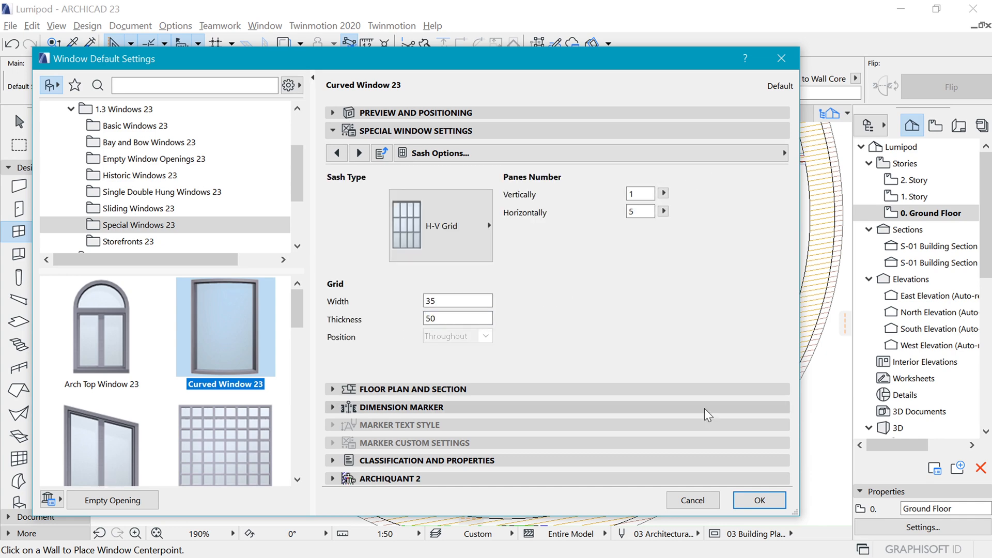
click(759, 501)
scroll(508, 331, down, 4)
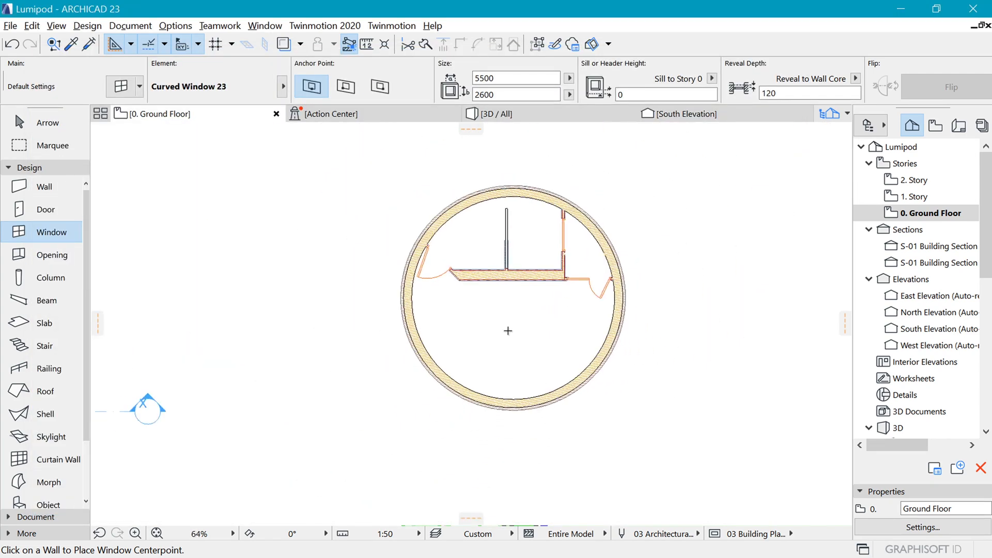
- Place the curved window centred at the lowest point of the round exterior wall in plan, with its opening direction facing outside
scroll(508, 331, up, 3)
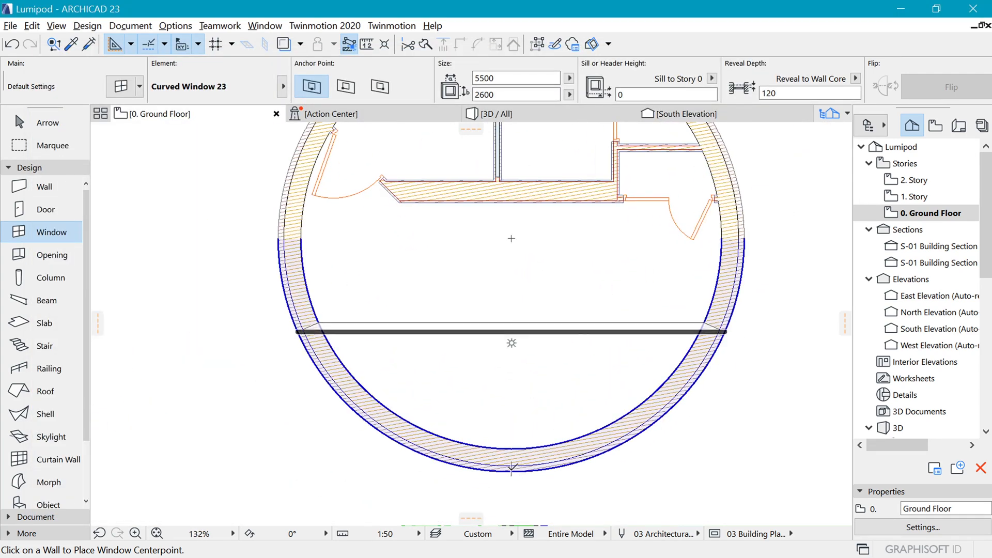
click(511, 468)
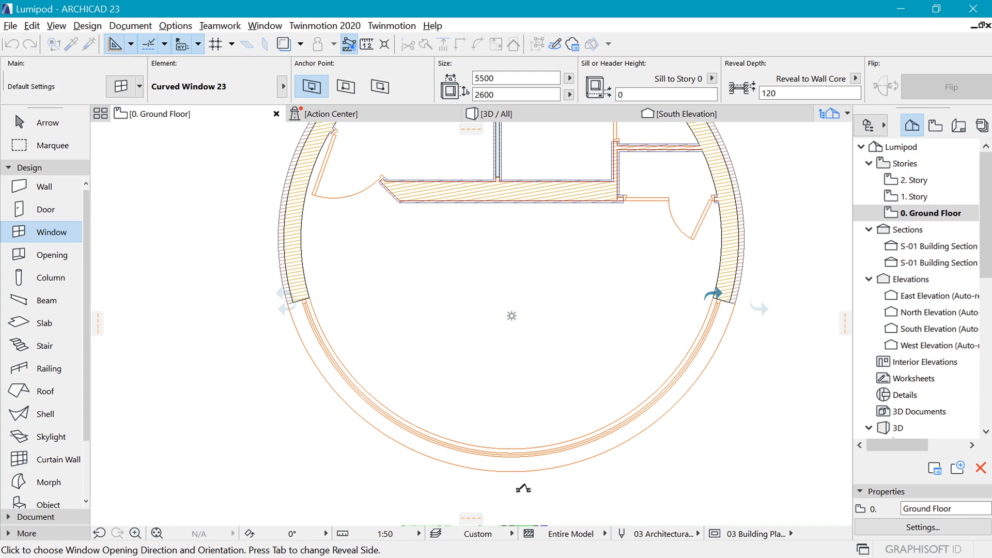
scroll(429, 333, down, 2)
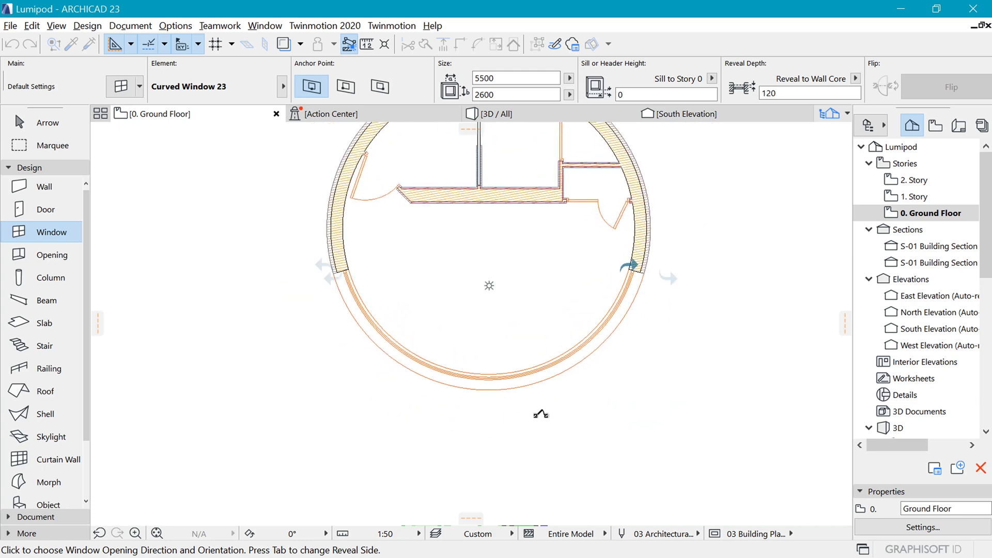
click(542, 411)
scroll(501, 215, down, 2)
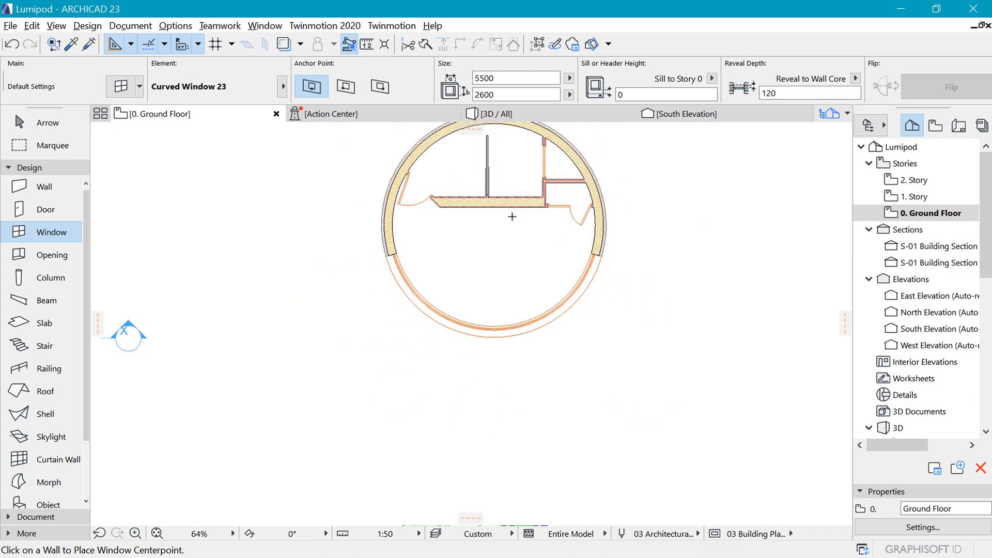
scroll(528, 170, up, 1)
middle_drag(530, 168, 517, 233)
key(Escape)
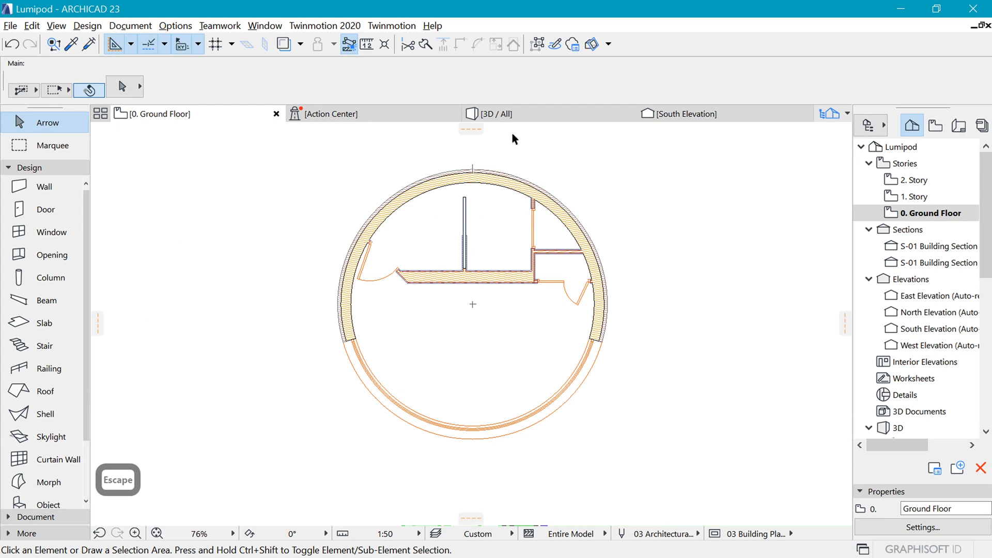
- In the 3D view, change the Timber - Roof building material's surface to Floorboards - 01
click(515, 115)
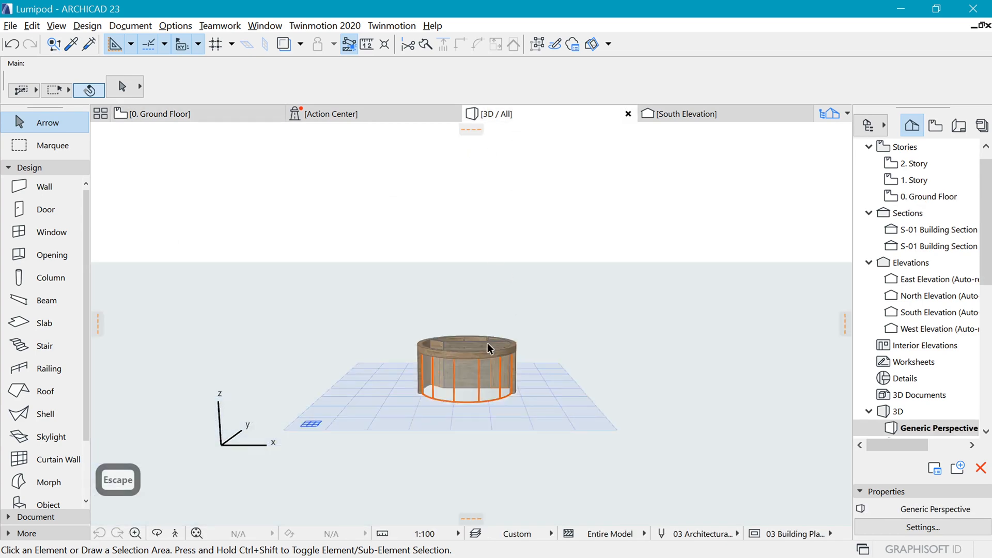
scroll(439, 386, up, 4)
key(o)
drag(478, 333, 381, 343)
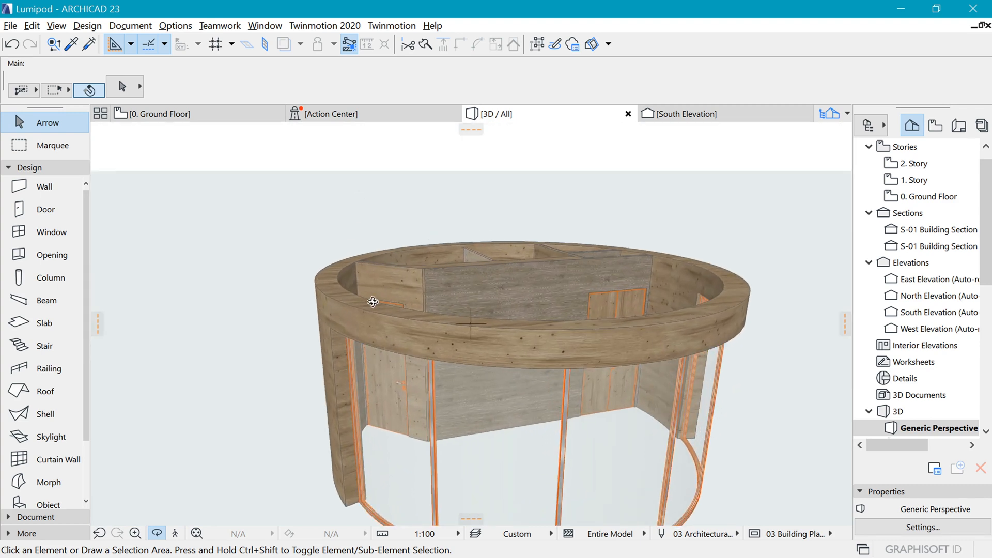
key(Escape)
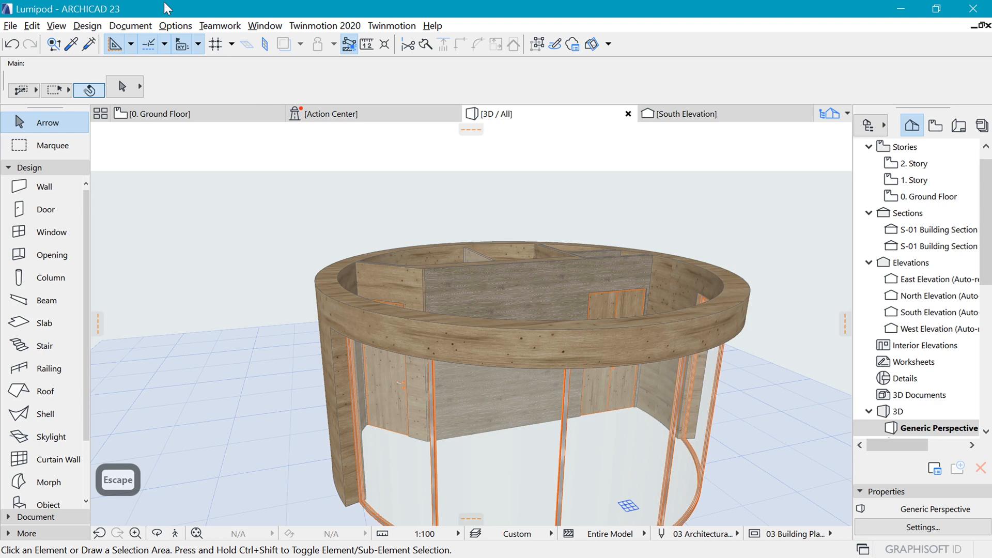
click(188, 26)
mouse_move(211, 42)
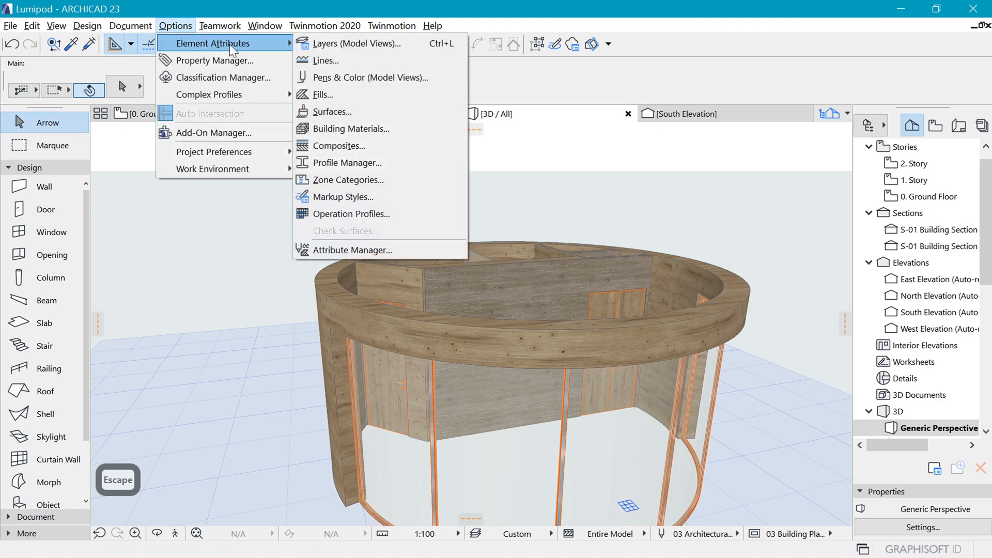
click(343, 131)
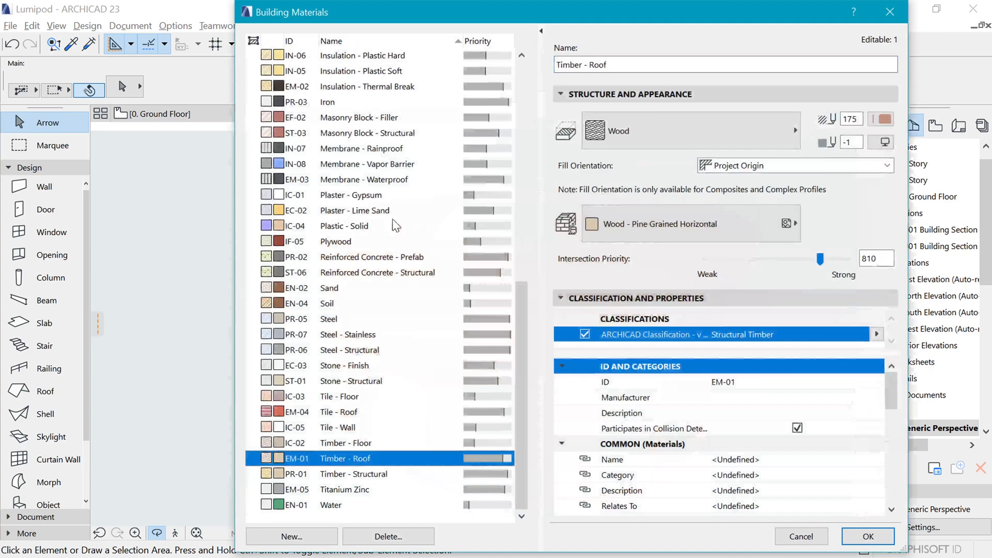
click(474, 290)
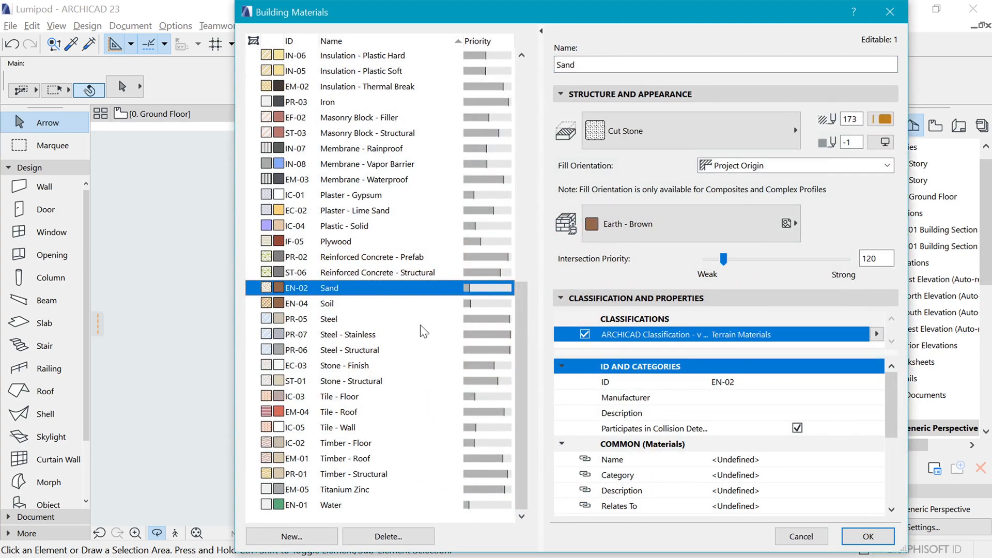
click(348, 459)
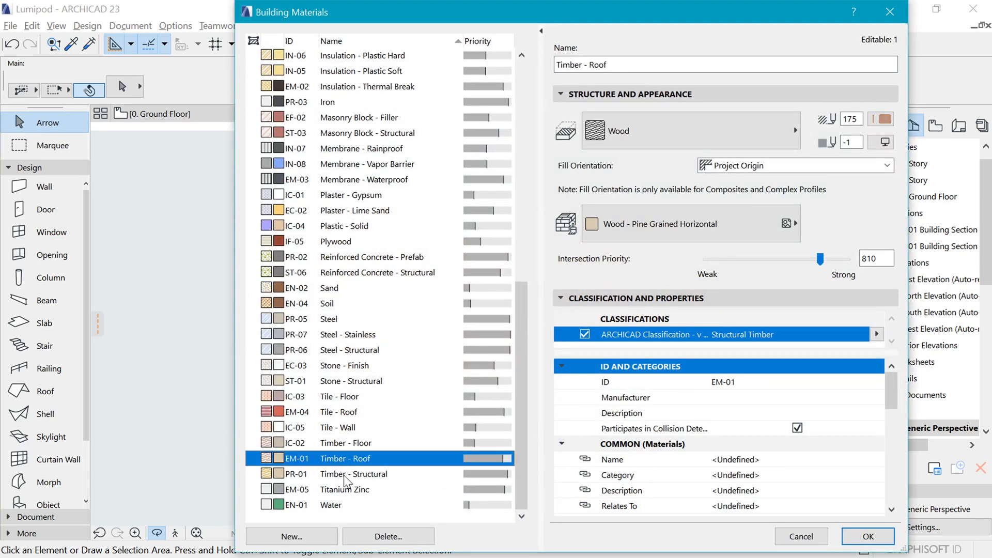
click(656, 224)
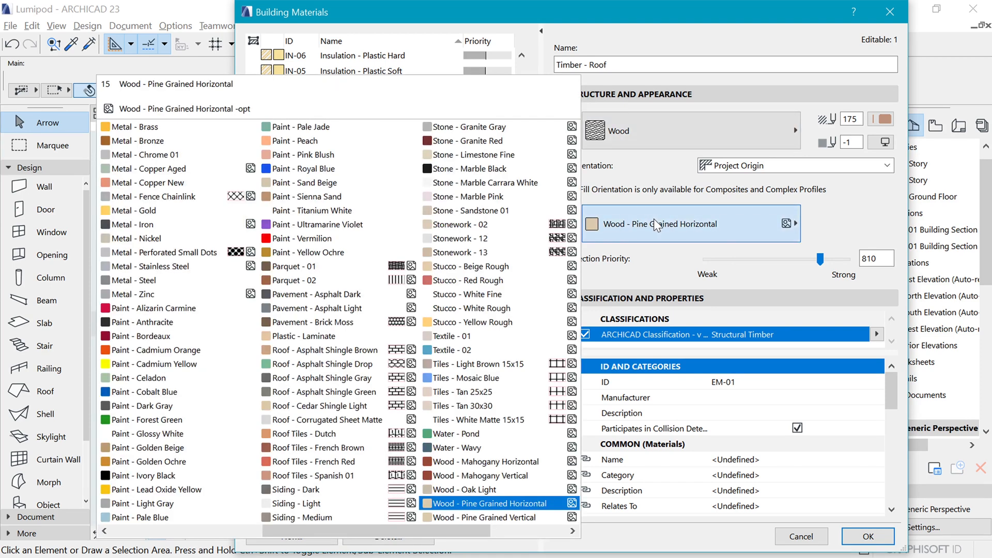
scroll(207, 254, up, 1)
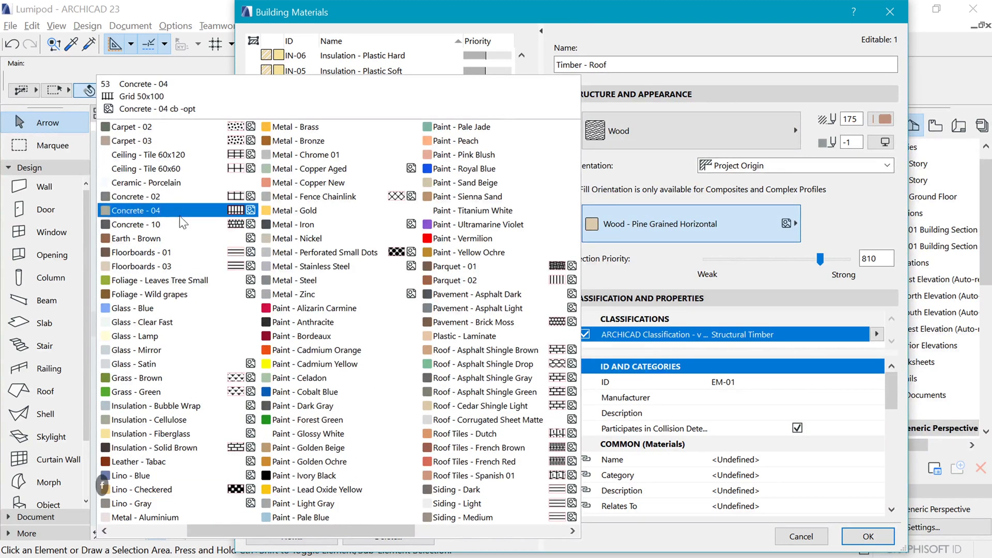
click(187, 253)
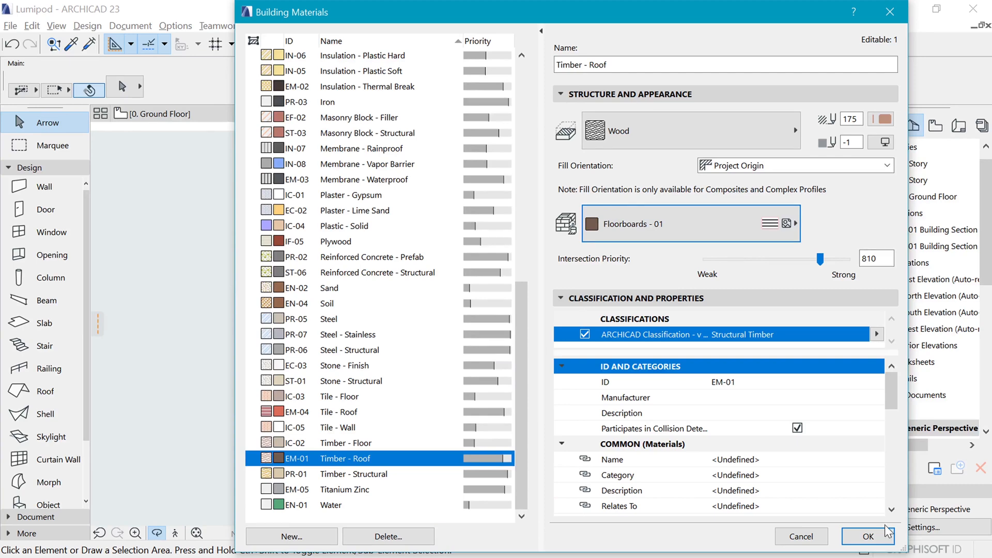
click(867, 536)
- Set the texture rotation angle of the Floorboards - 01 surface to 90 degrees so the cladding boards run vertically
scroll(747, 336, down, 3)
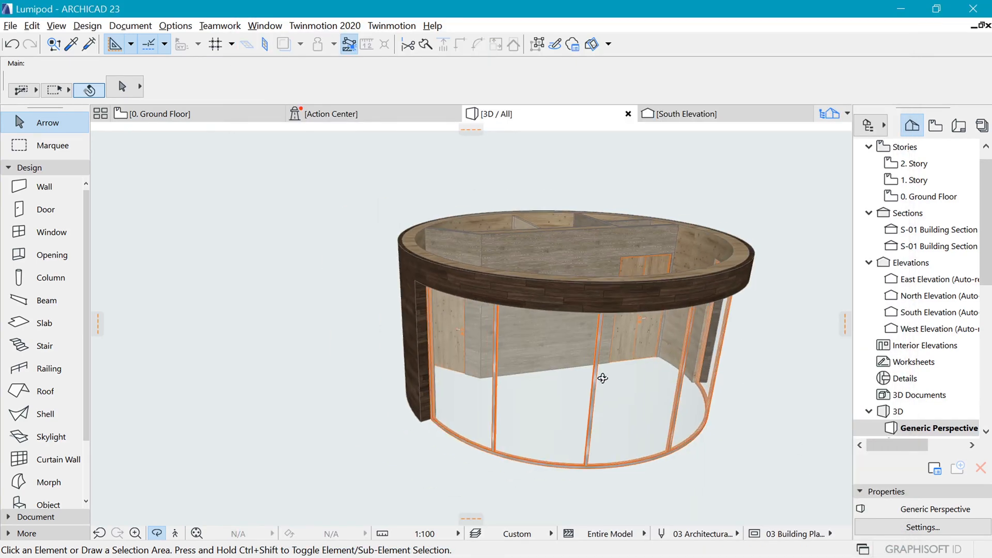
drag(603, 378, 775, 335)
scroll(368, 279, up, 1)
scroll(368, 279, up, 5)
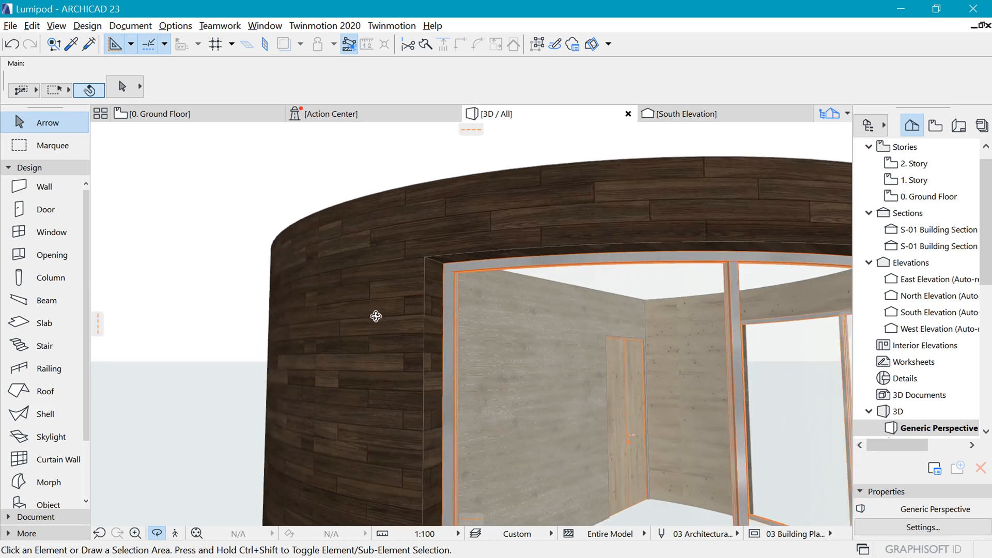
scroll(383, 311, up, 1)
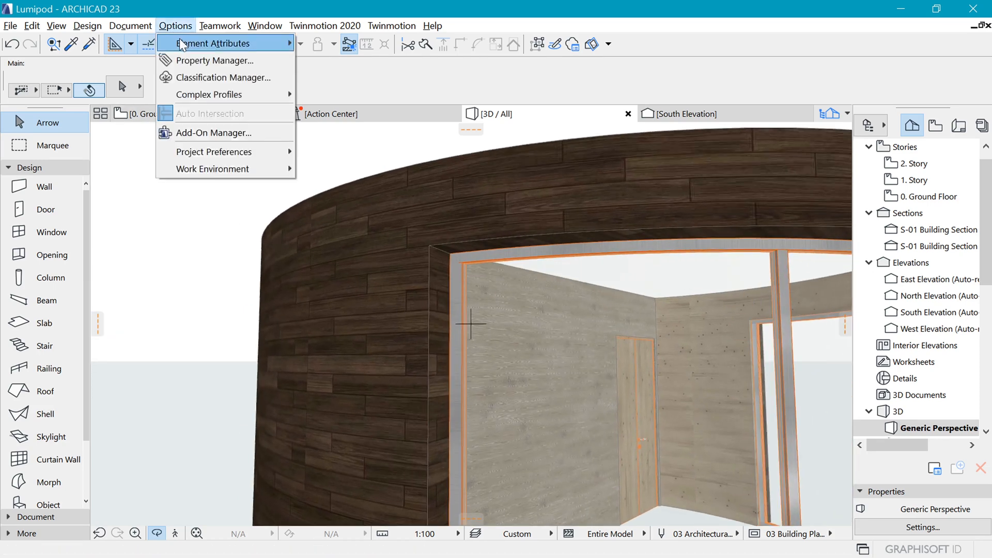
mouse_move(179, 38)
click(337, 102)
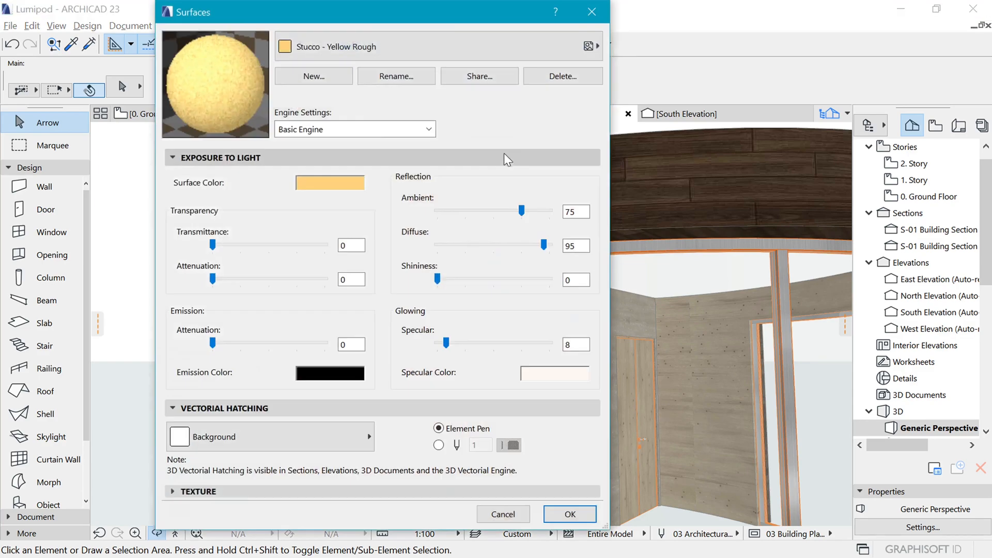
click(326, 46)
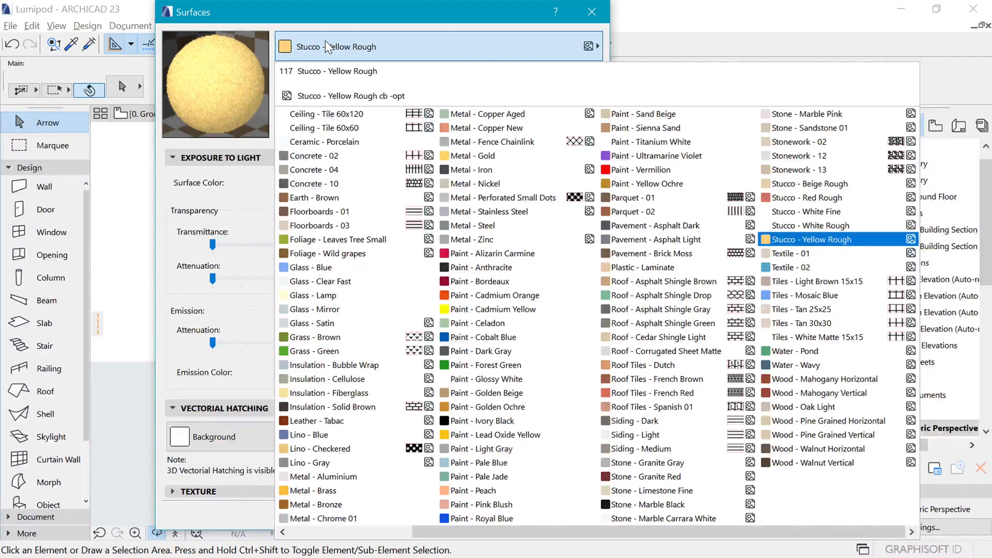
click(377, 212)
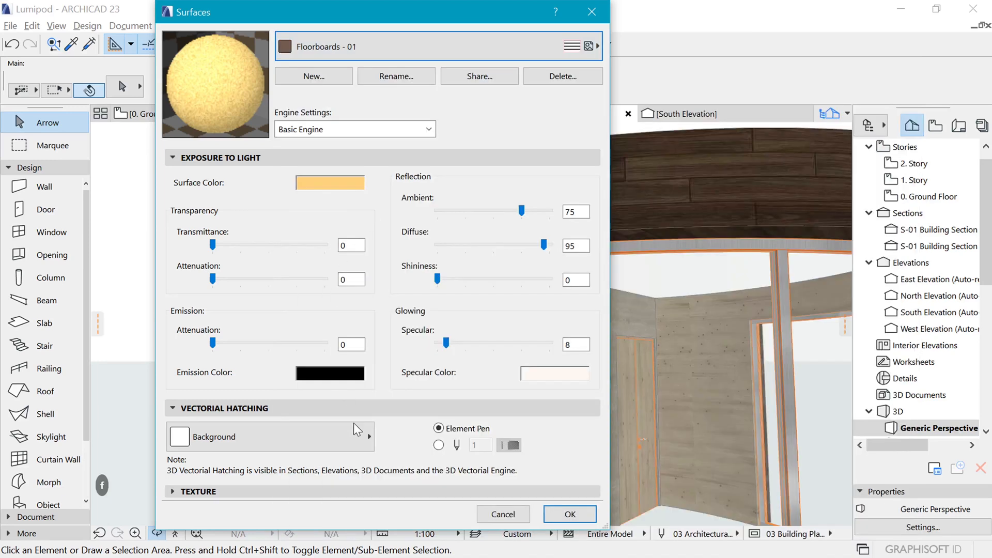
click(289, 407)
click(297, 417)
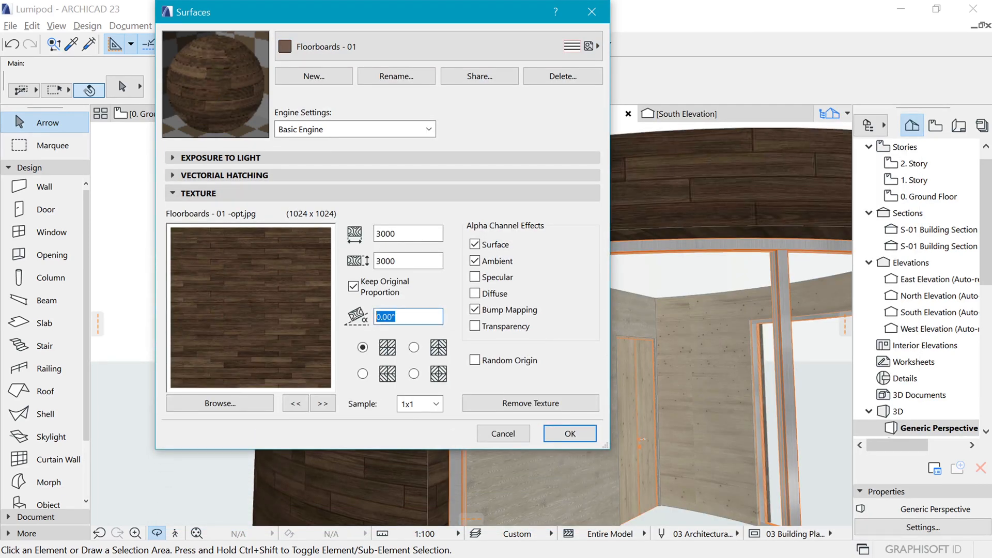
text(90)
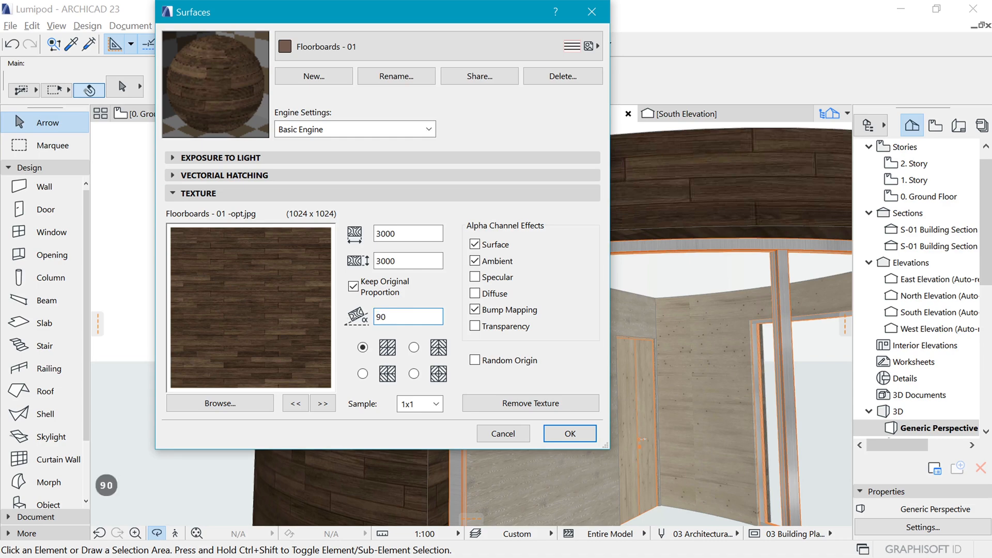
click(570, 433)
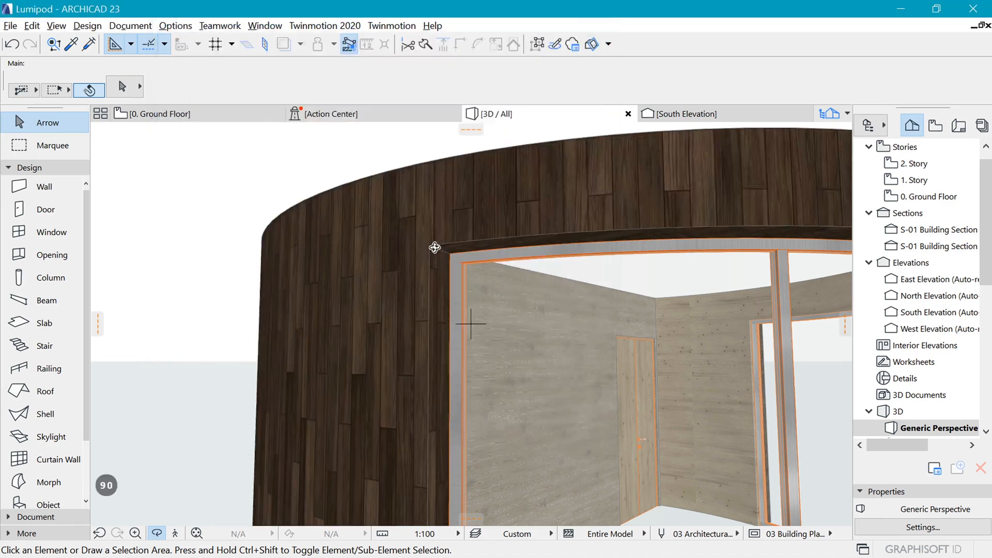
scroll(436, 243, down, 5)
drag(459, 288, 799, 240)
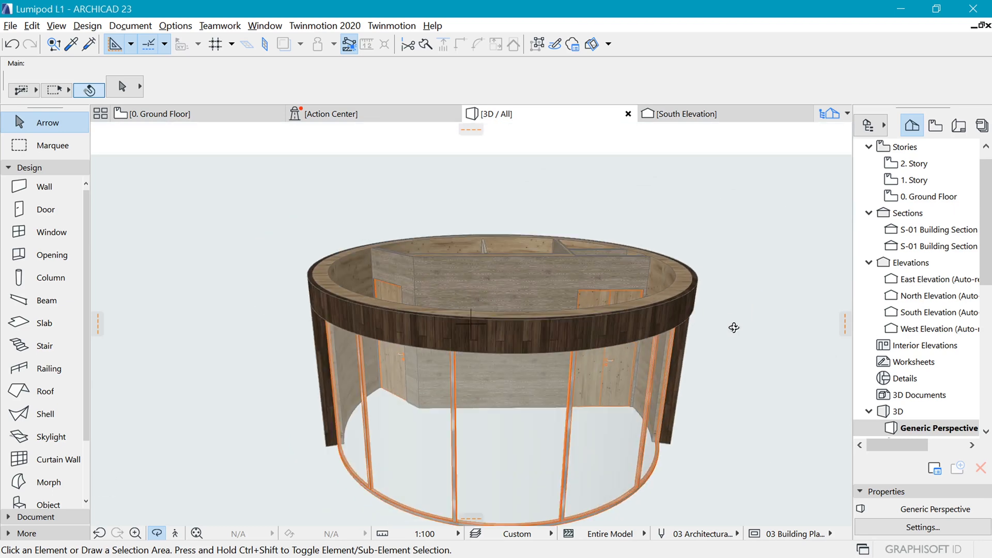
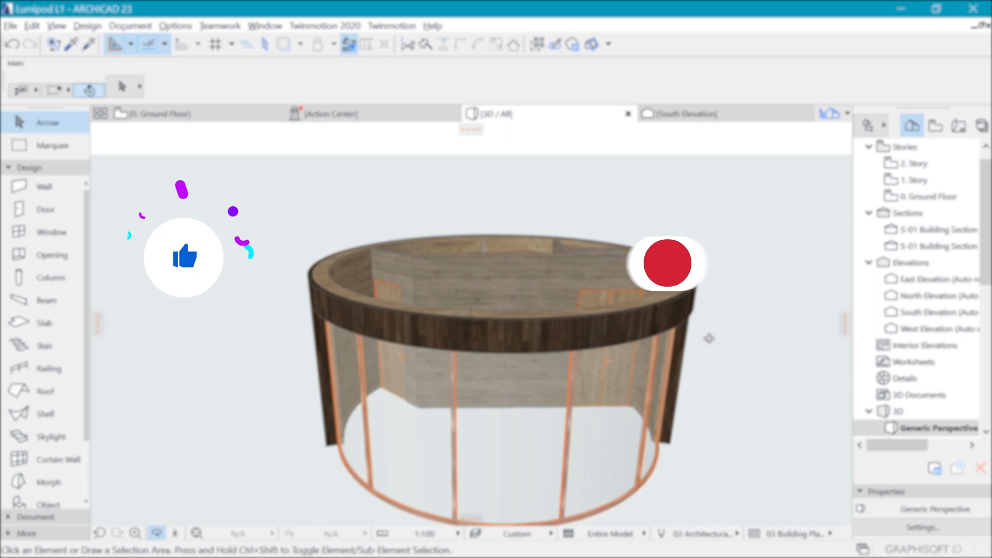
drag(608, 399, 476, 362)
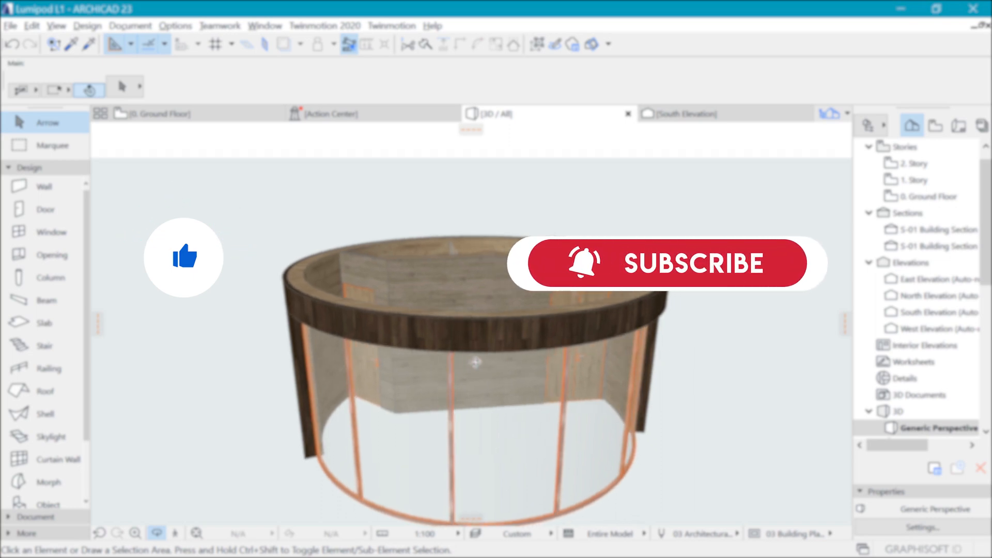
scroll(560, 369, down, 3)
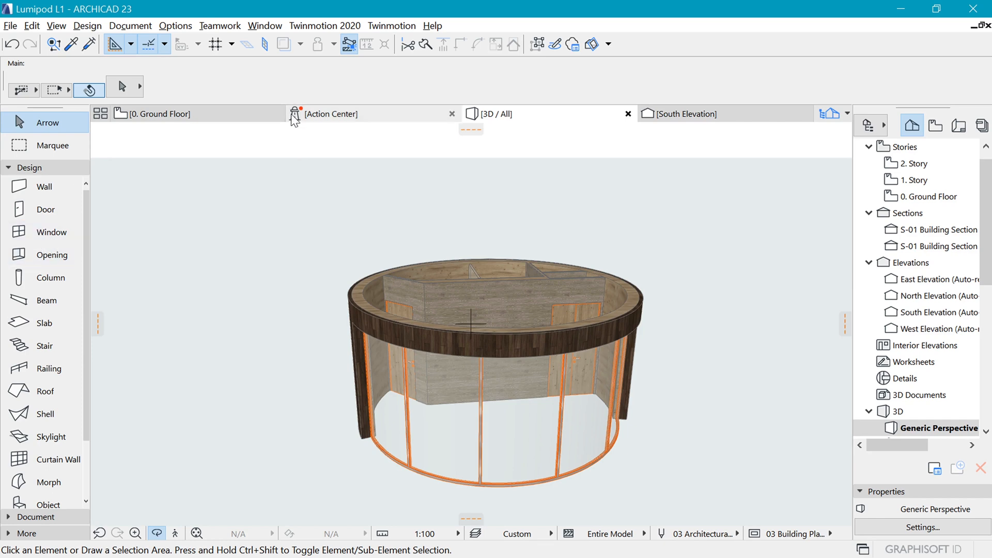
- Create a floor slab with the 004 pod floor slab composite on the ground floor plan, traced to the round exterior wall
click(166, 117)
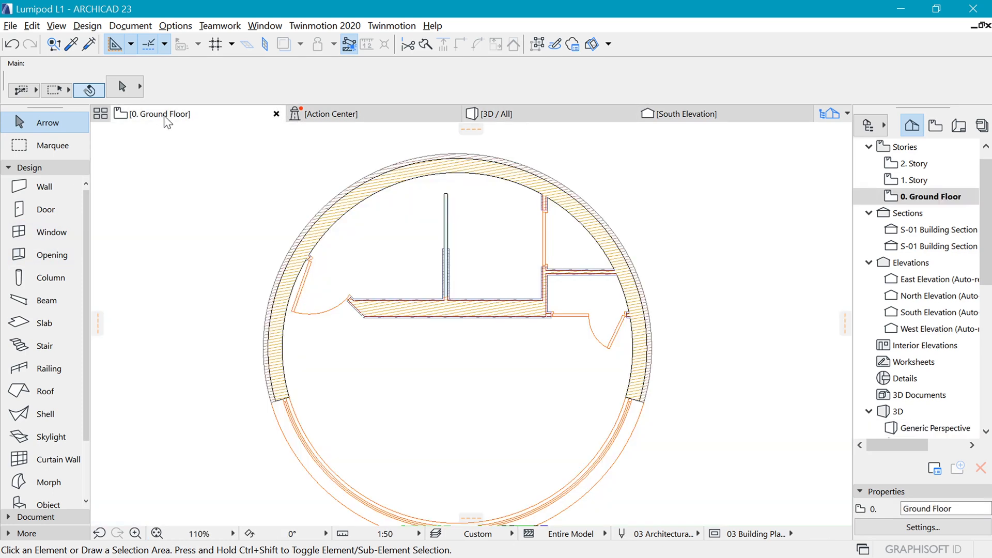
click(27, 328)
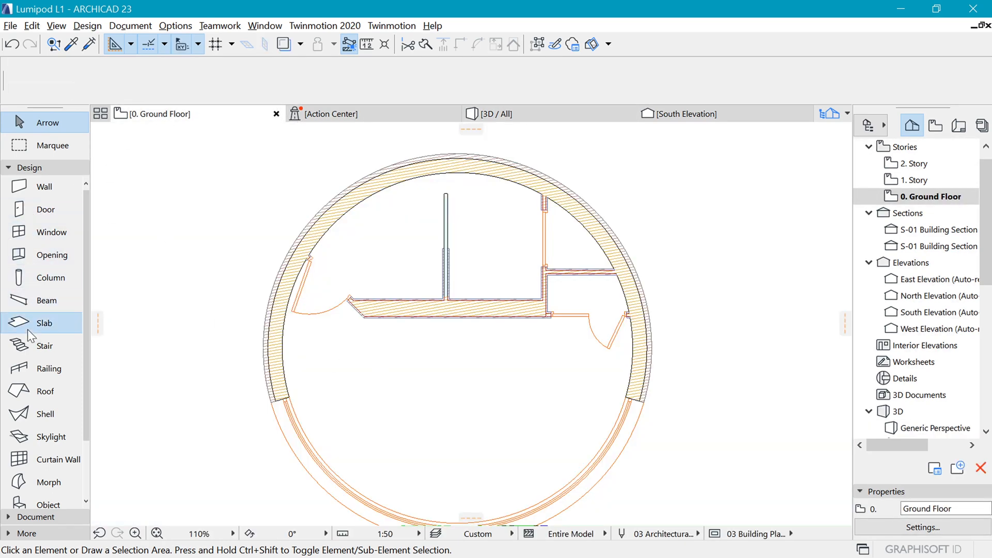
click(666, 87)
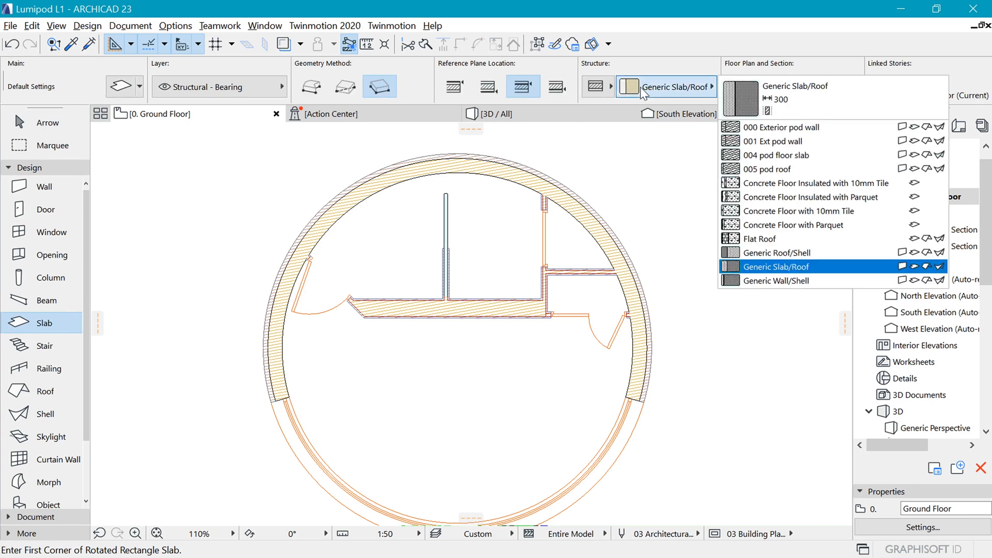
click(787, 156)
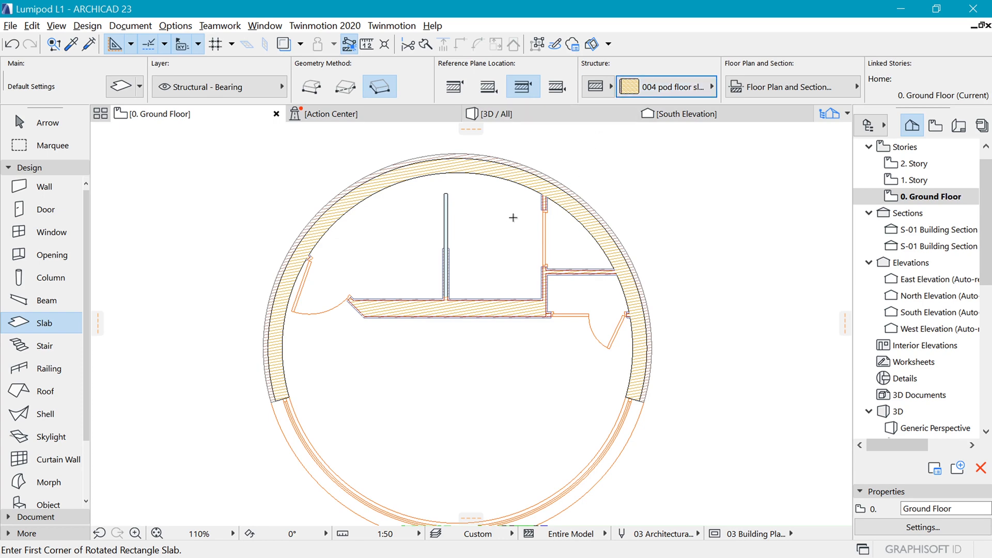
scroll(513, 217, down, 12)
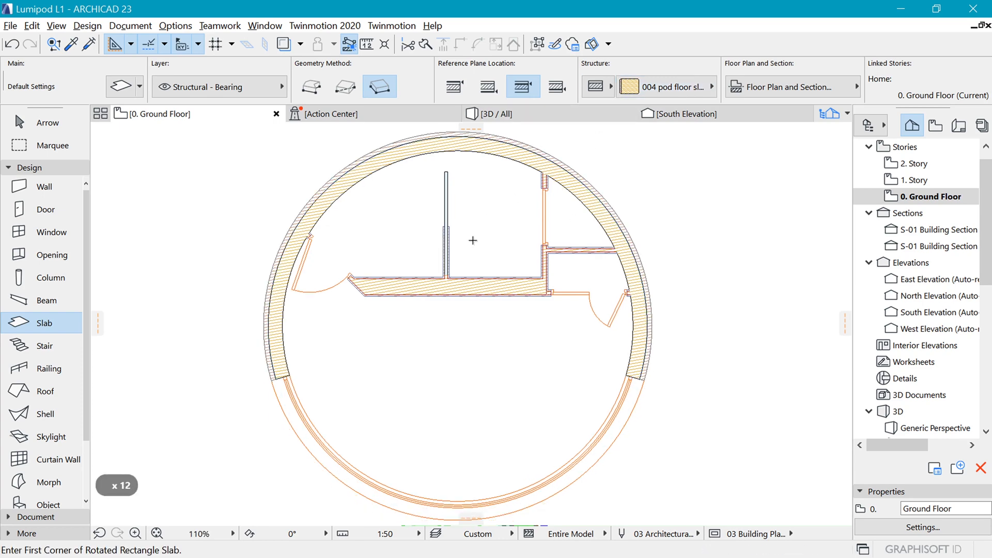
click(521, 330)
scroll(507, 330, down, 2)
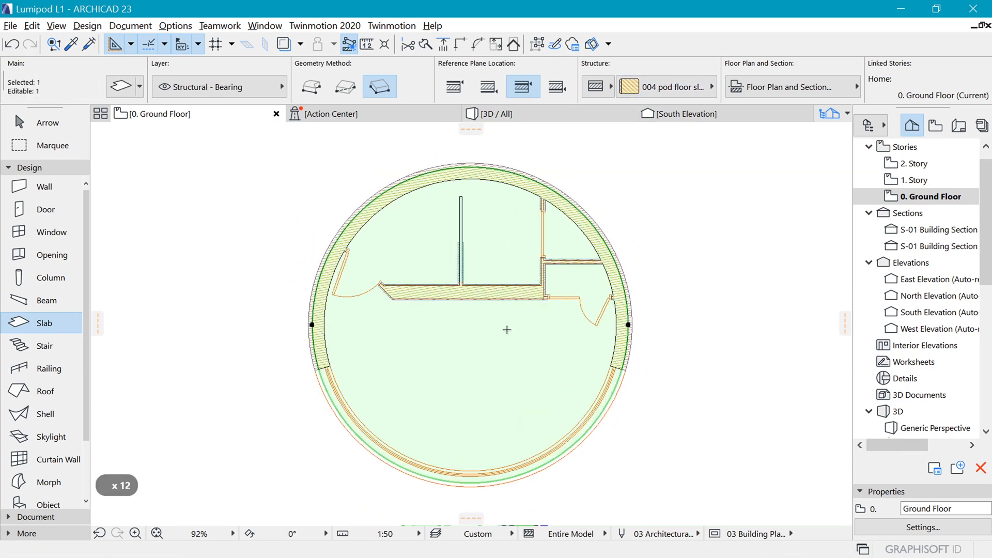
key(Escape)
scroll(513, 294, up, 6)
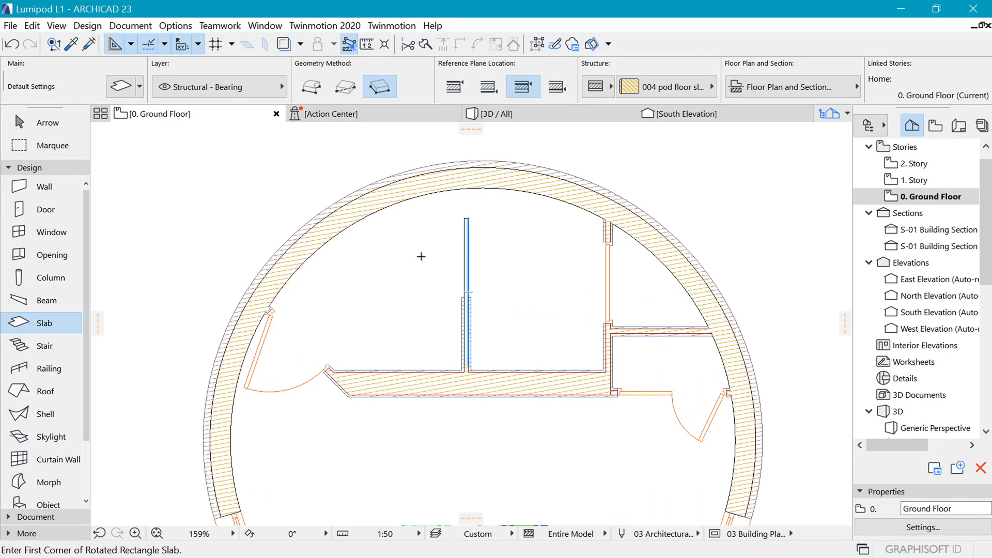
- Set the slab defaults to a basic structure, 35 mm thick, in Tile - Floor, with the reference plane at the bottom
double_click(39, 325)
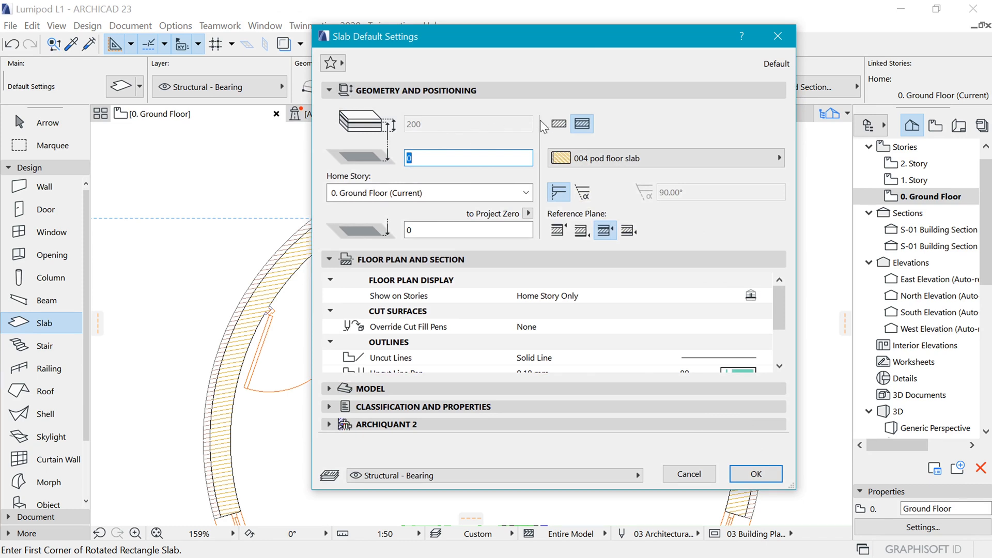
click(563, 125)
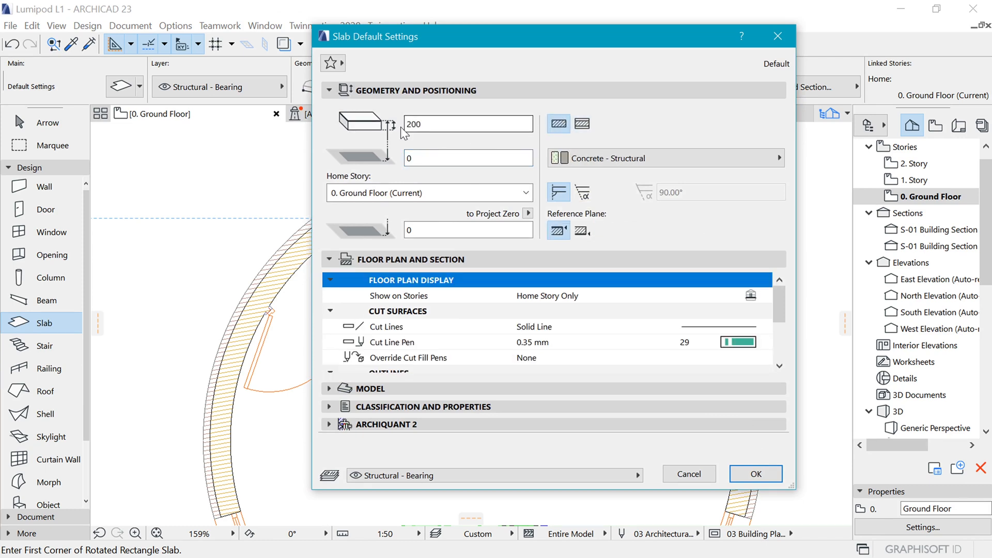
click(583, 232)
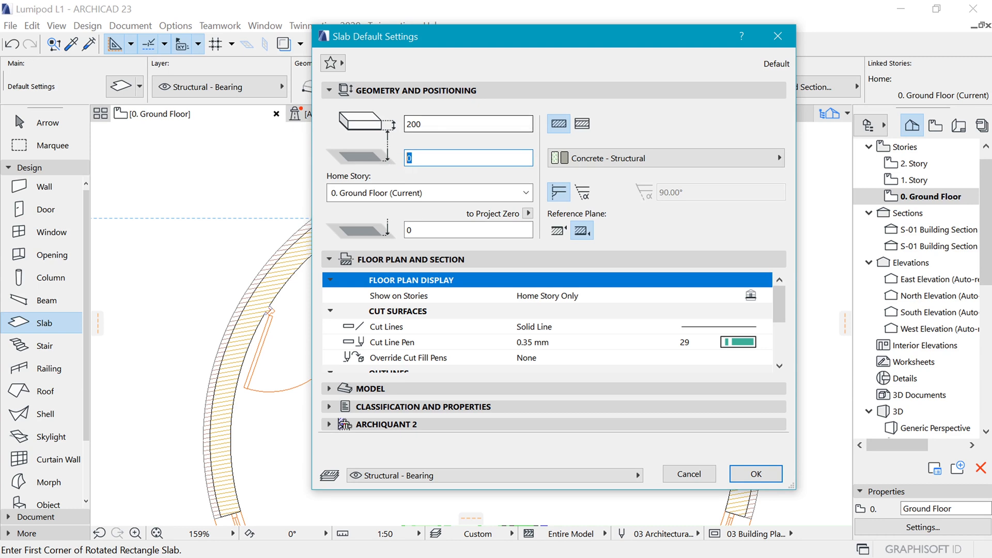
key(shift+Tab)
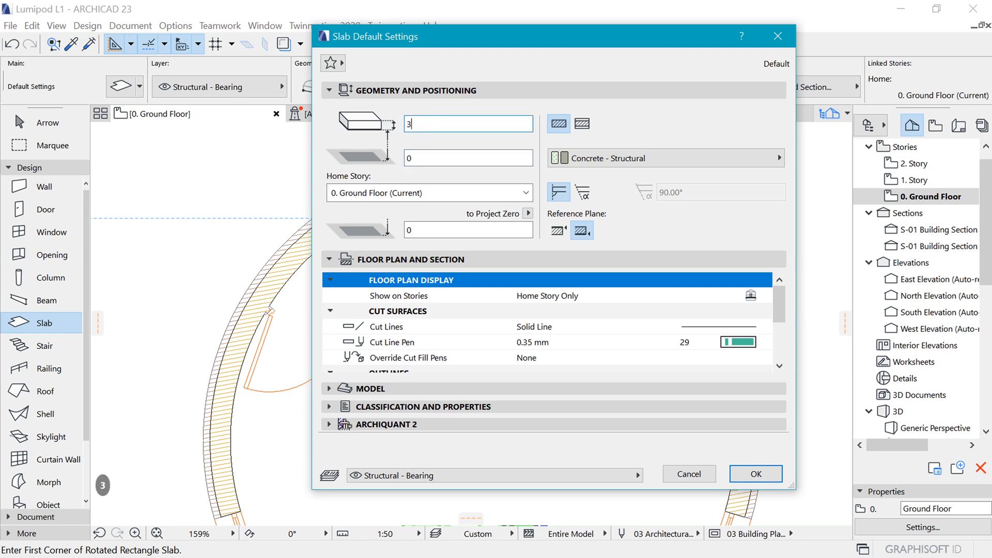
click(644, 159)
key(t)
click(490, 305)
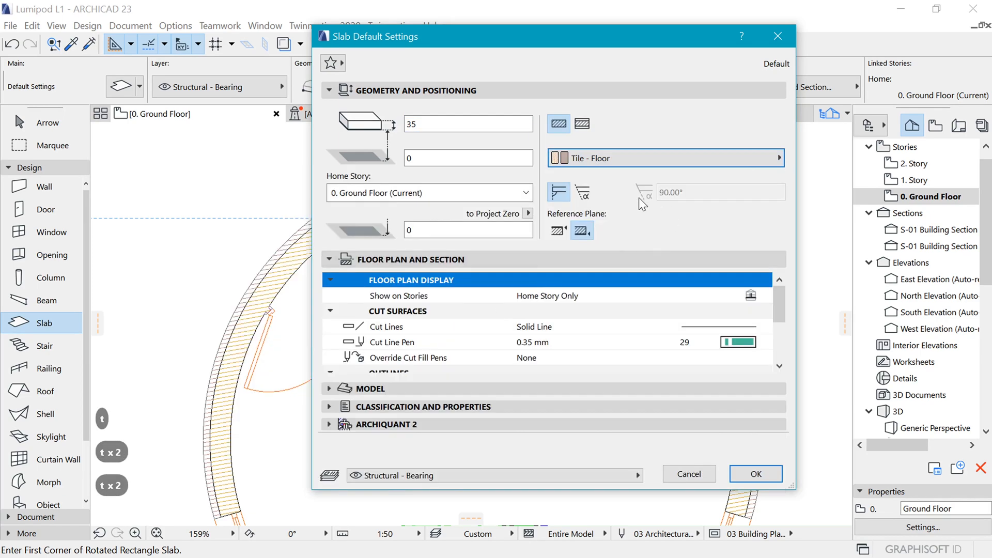
- Set the slab's cover fill to Grid 30x30 and its cover fill pen to 102
scroll(612, 330, down, 5)
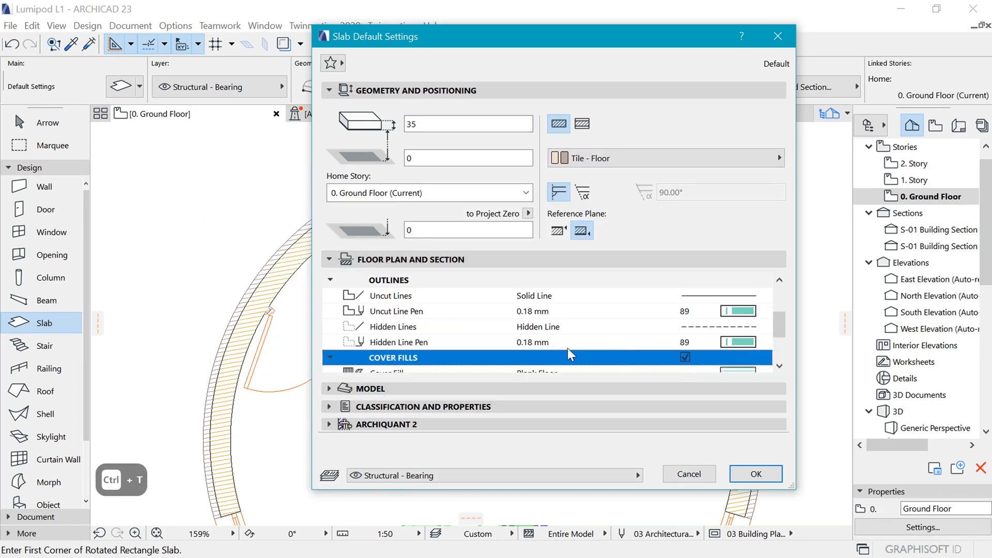
click(738, 296)
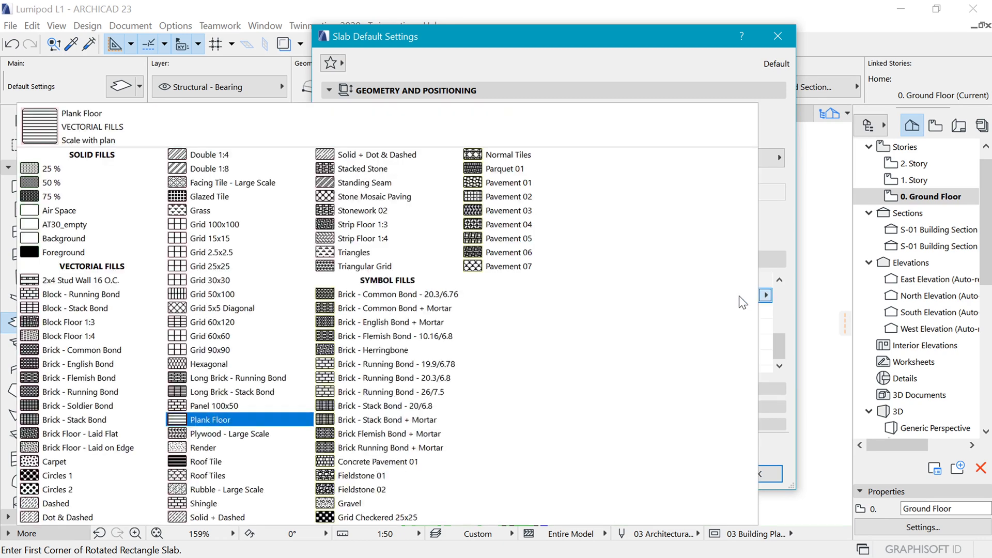
click(228, 280)
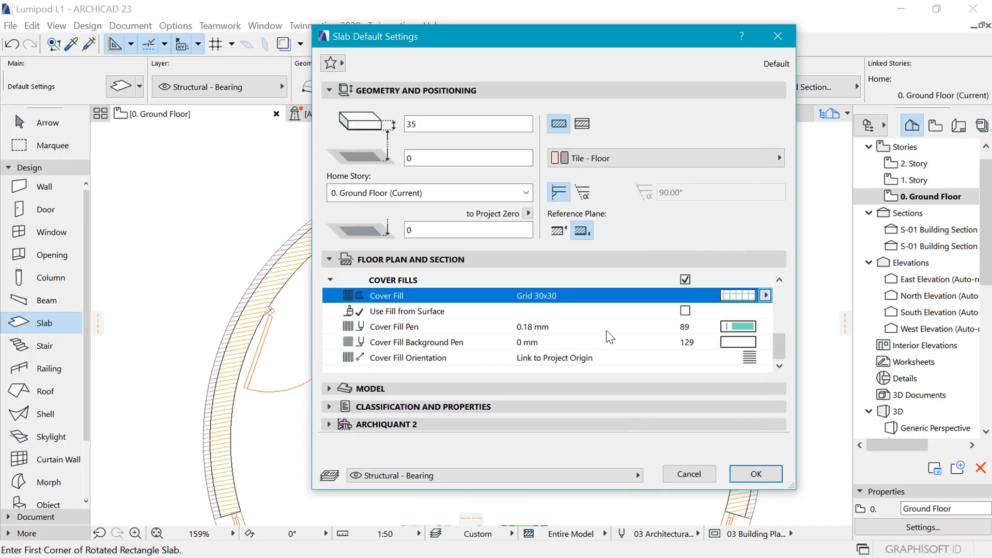
click(739, 327)
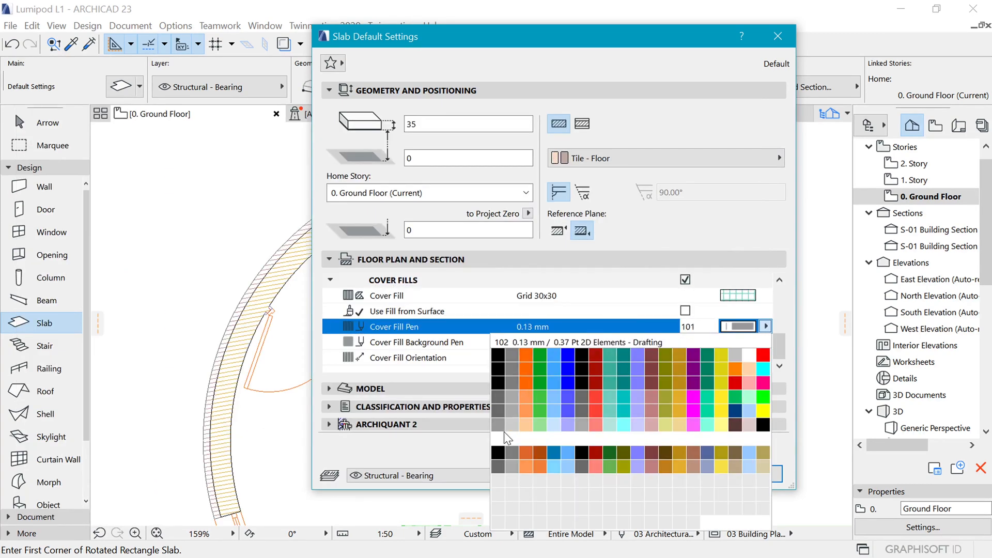
click(518, 422)
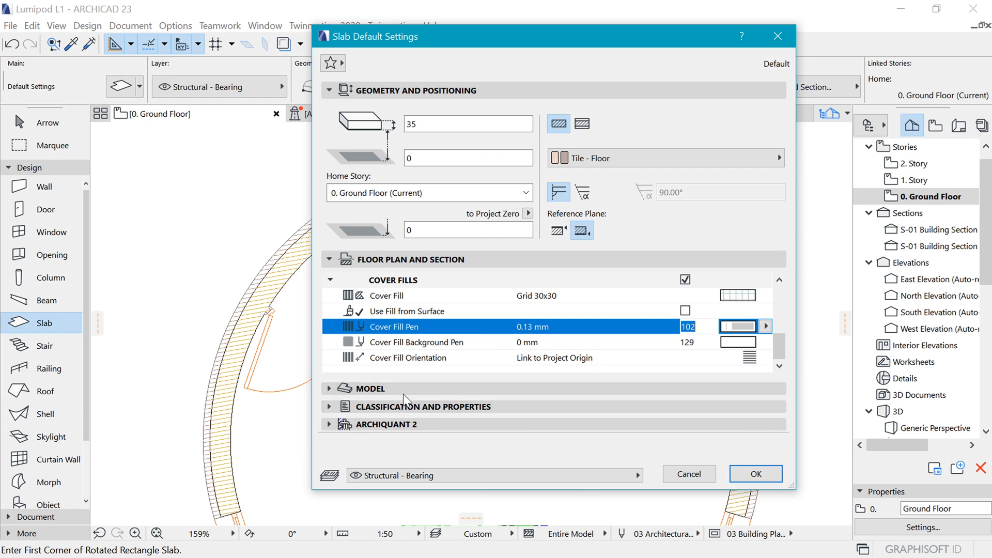
- Override all of the slab's surfaces with the linked surface Tiles - Tan 30x30 and accept the defaults
click(590, 389)
click(348, 320)
click(349, 359)
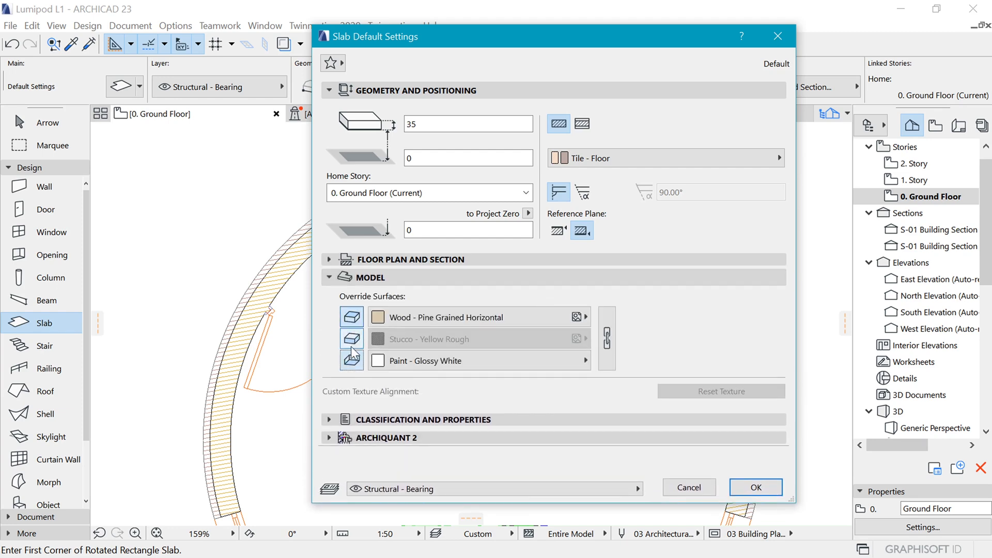
click(349, 341)
click(606, 337)
click(536, 317)
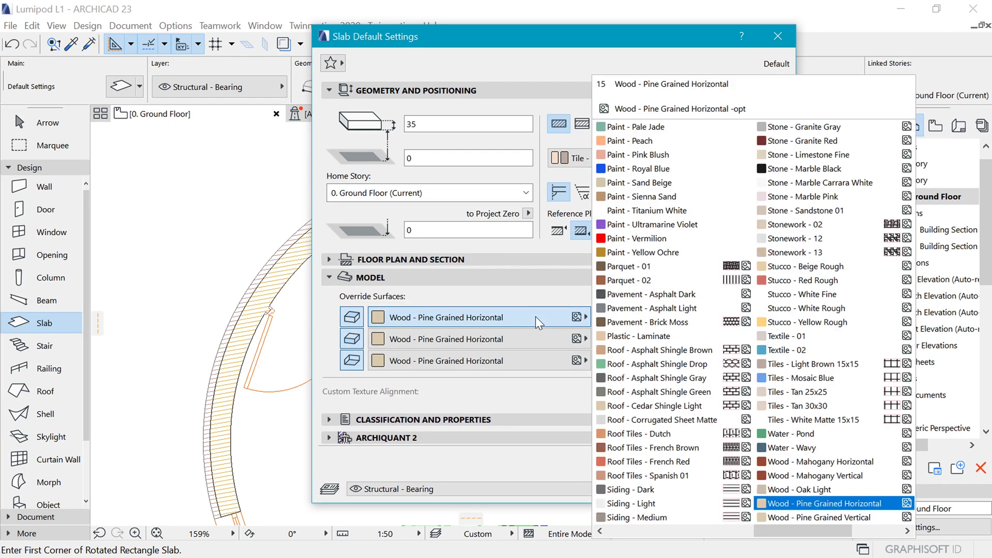
click(813, 407)
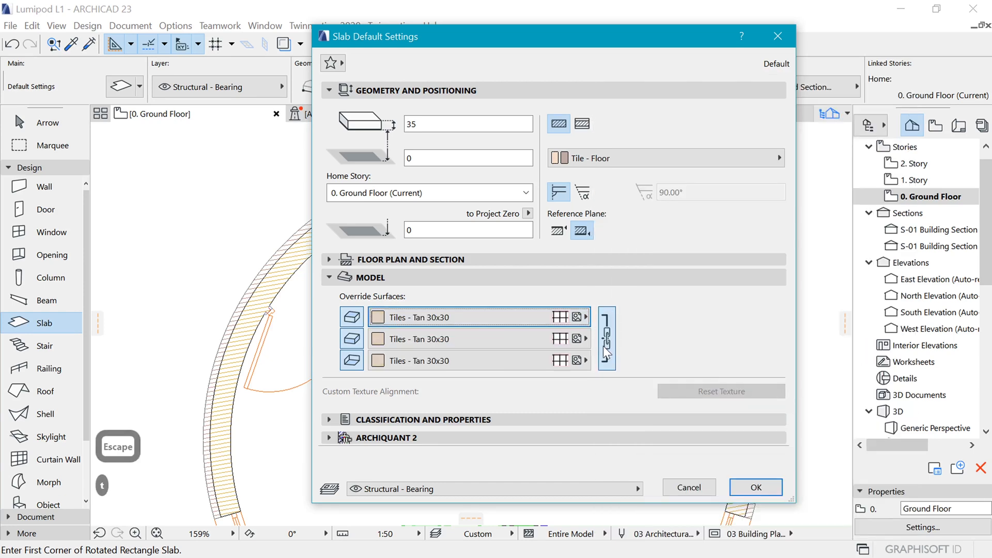
click(754, 487)
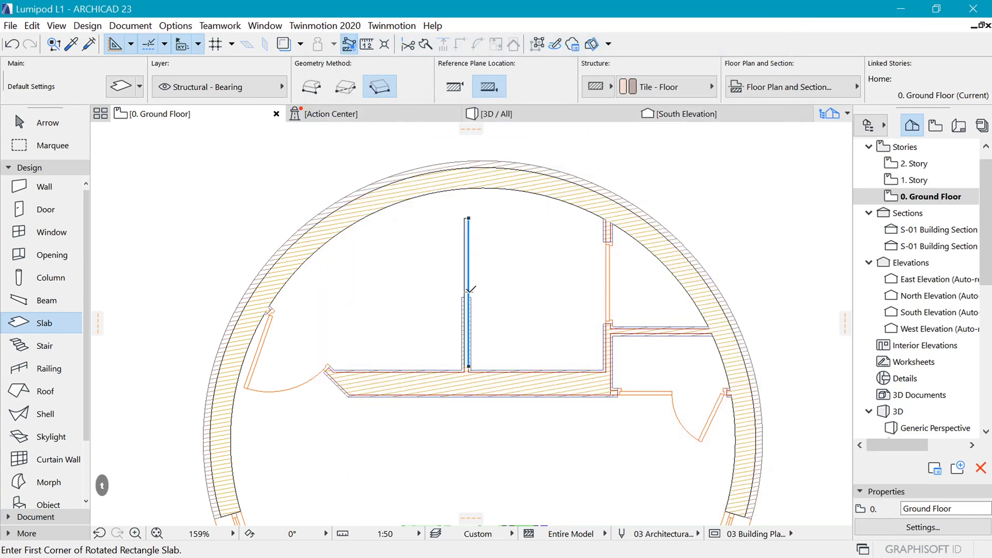
- Create the tile floor slab in the bathroom with the Magic Wand, traced to the room's inner wall outline
key(space)
click(532, 250)
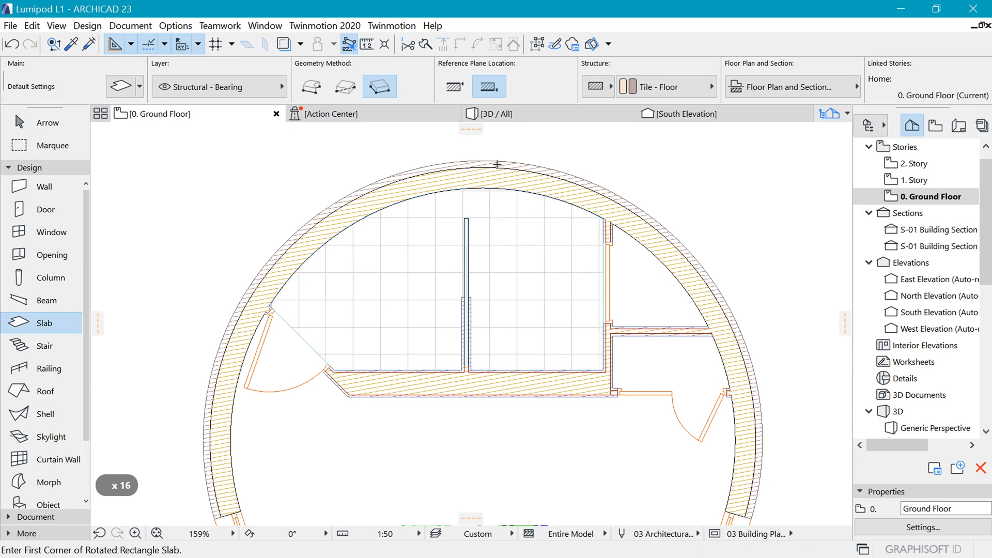
scroll(512, 257, down, 5)
scroll(491, 181, up, 5)
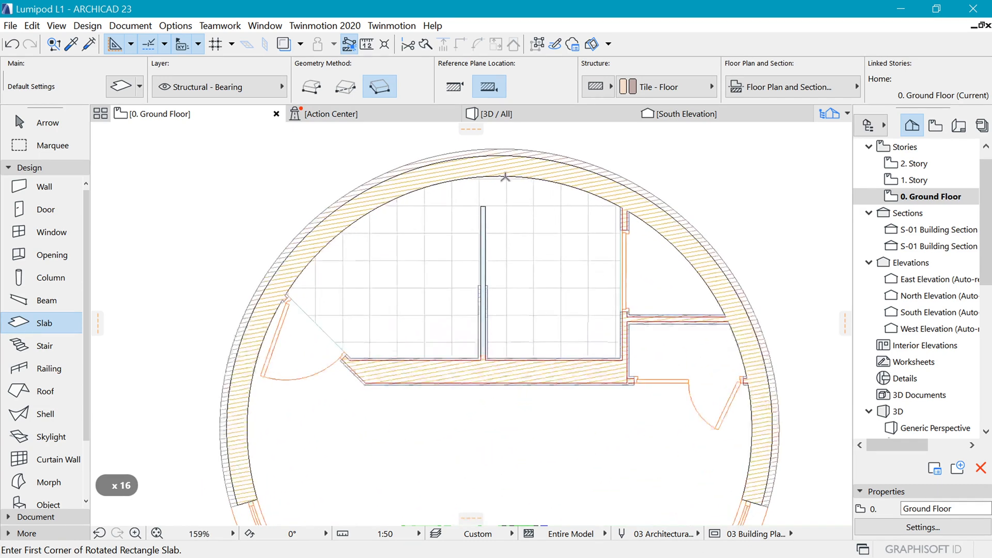
scroll(505, 179, down, 3)
scroll(505, 183, up, 2)
scroll(483, 211, up, 2)
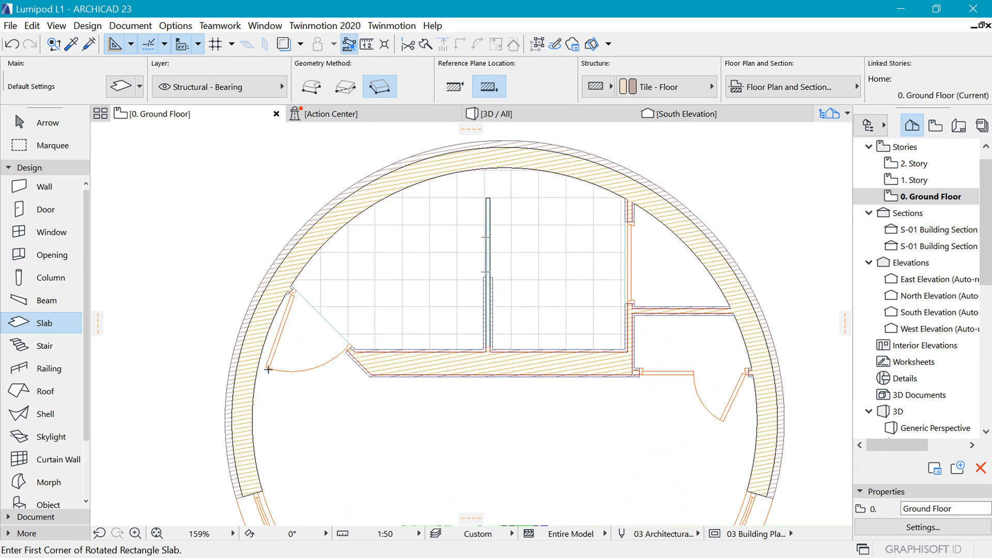
- Search the object library for "wc" and choose WC 23 as the object to place
scroll(57, 466, down, 3)
click(50, 456)
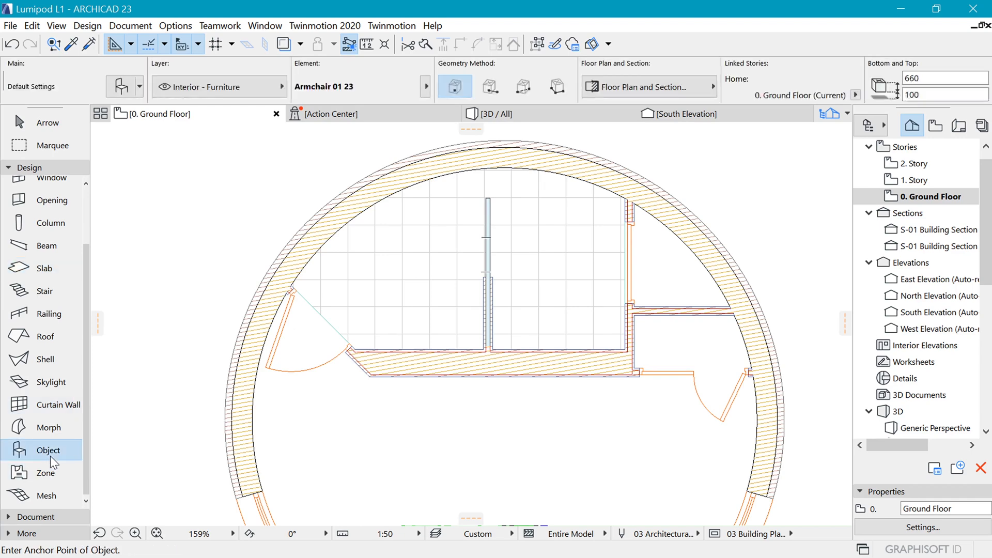
key(ctrl+t)
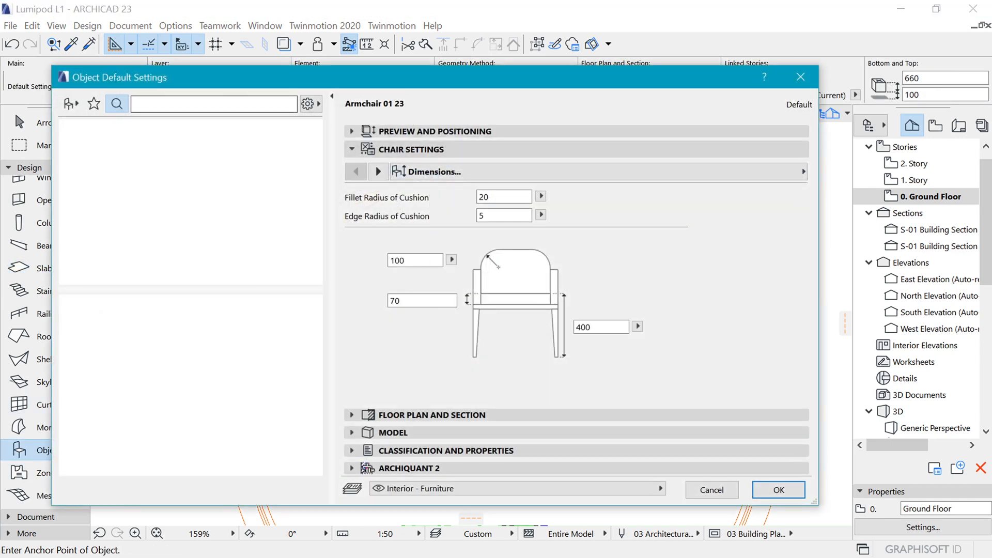
text(wc)
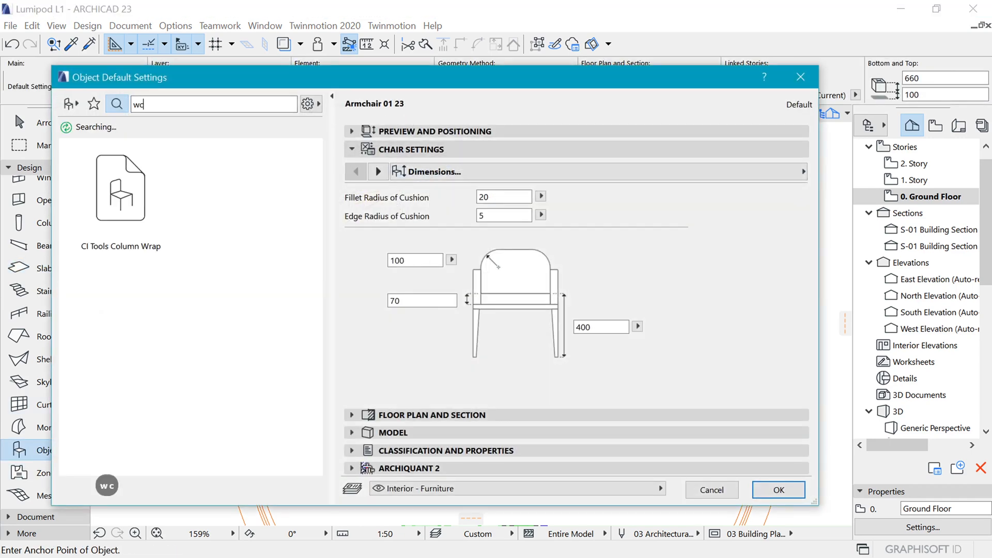
key(Return)
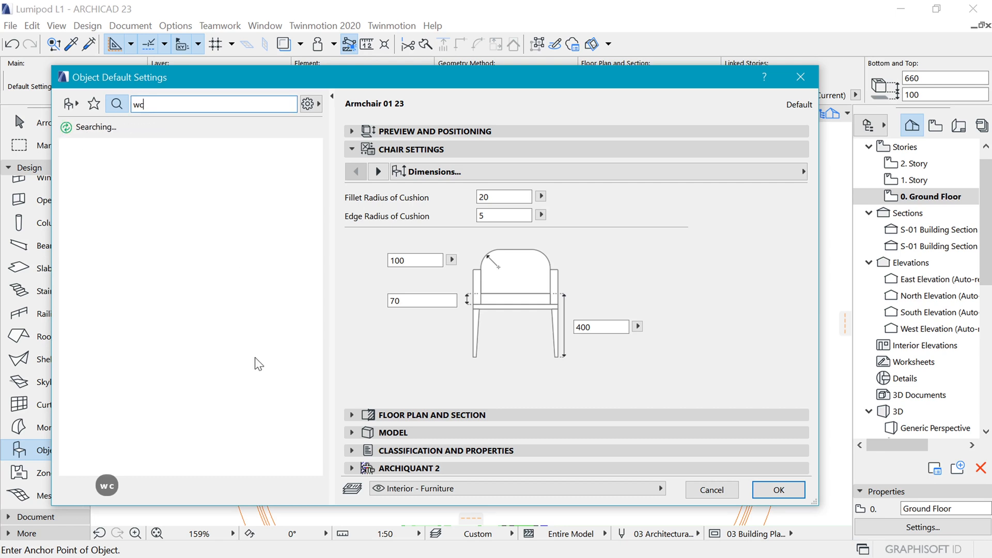
click(251, 414)
click(519, 131)
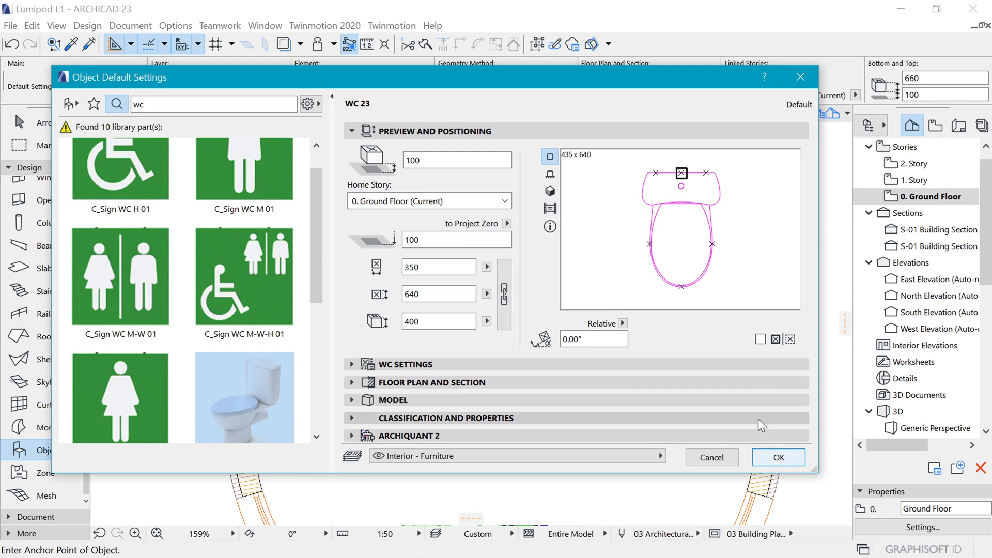
click(778, 457)
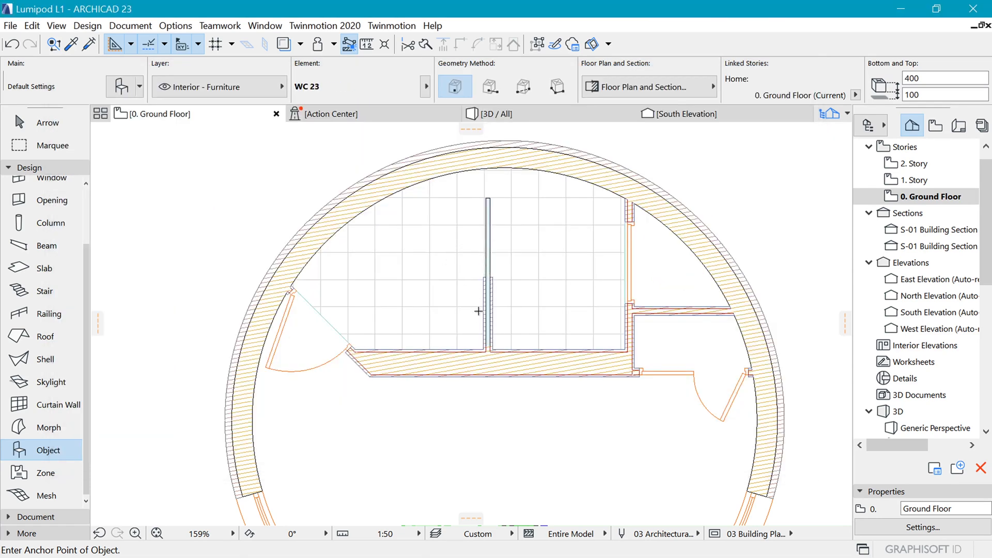
- Place the WC at the bathroom's central partition and rotate it so its back sits against the partition, facing the angled door side
click(484, 311)
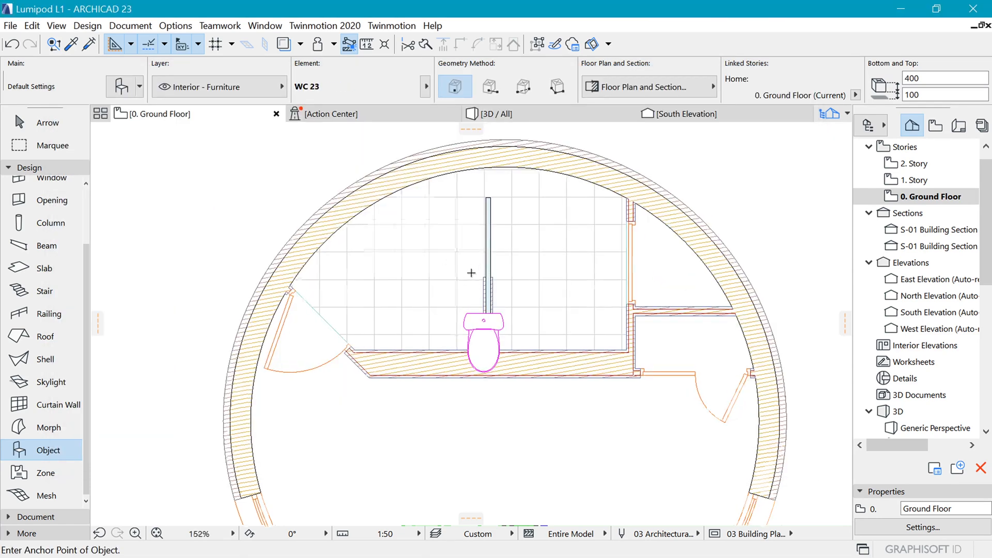
scroll(484, 310, up, 3)
key(ctrl+e)
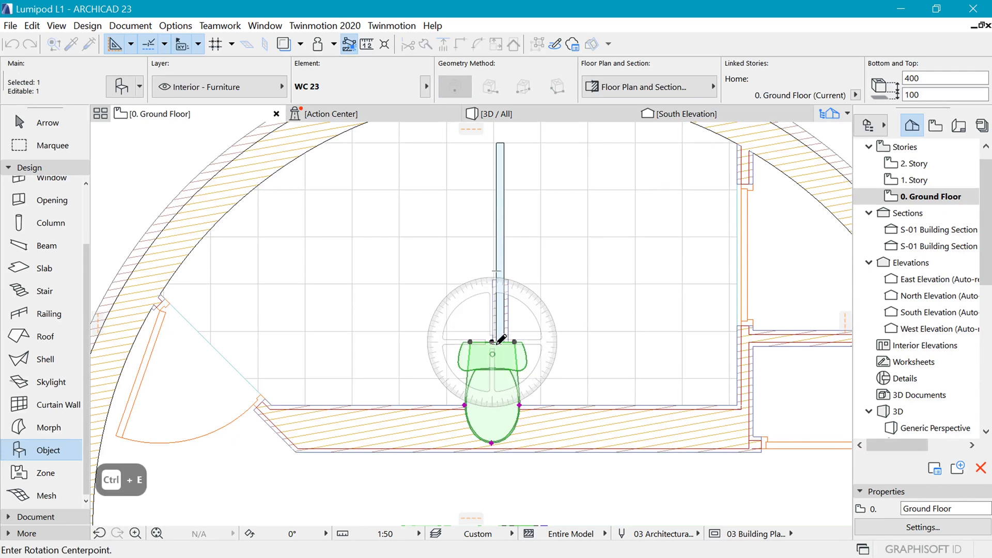
click(492, 341)
click(532, 342)
click(492, 440)
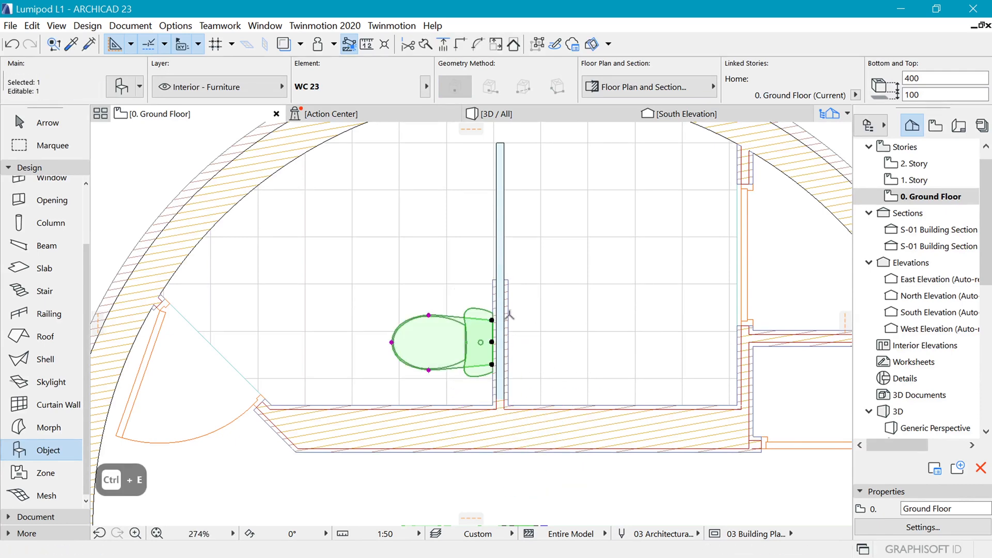
key(Escape)
- Search the object library for "basin" and choose Basin 23 with the Flat Back-Oval type
scroll(513, 309, down, 3)
scroll(478, 179, up, 1)
key(ctrl+t)
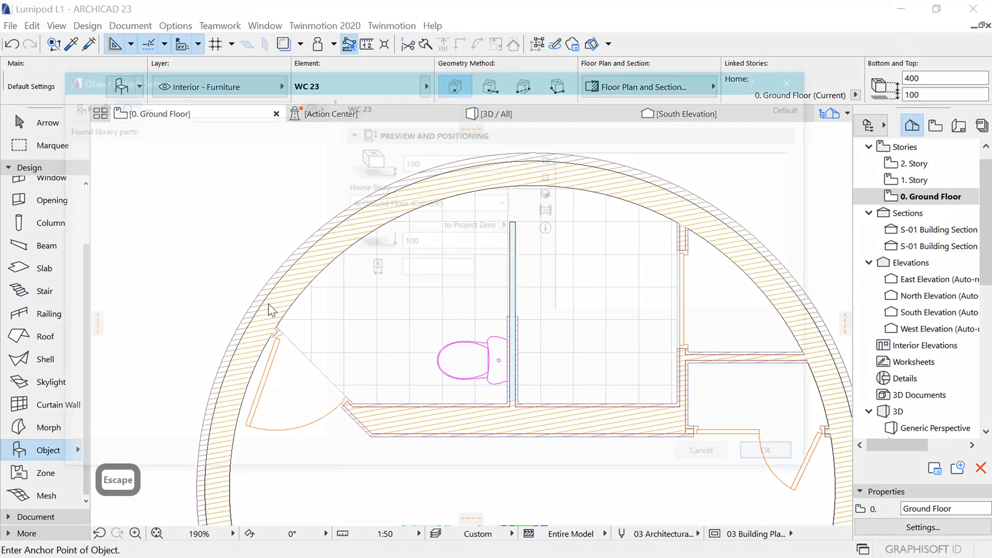
text(basin)
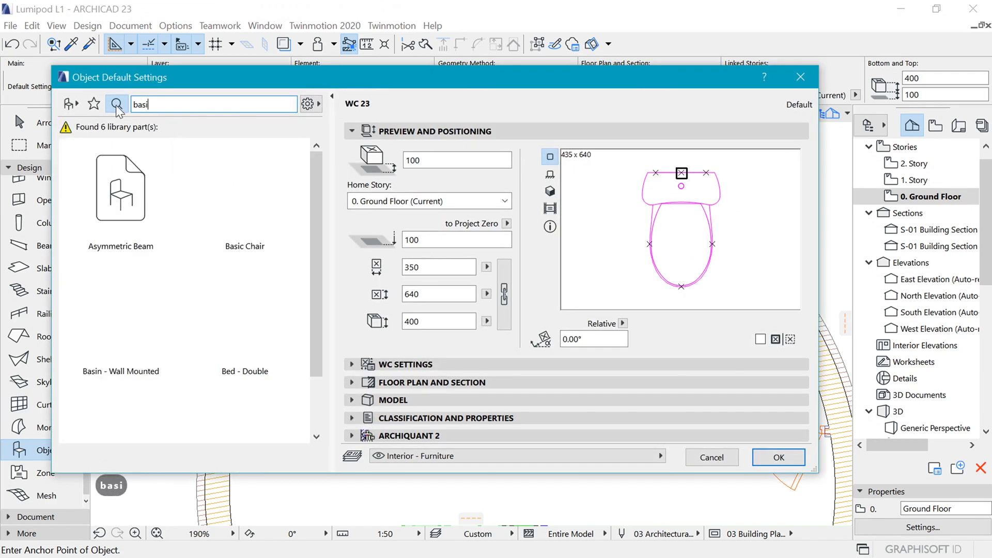
click(118, 182)
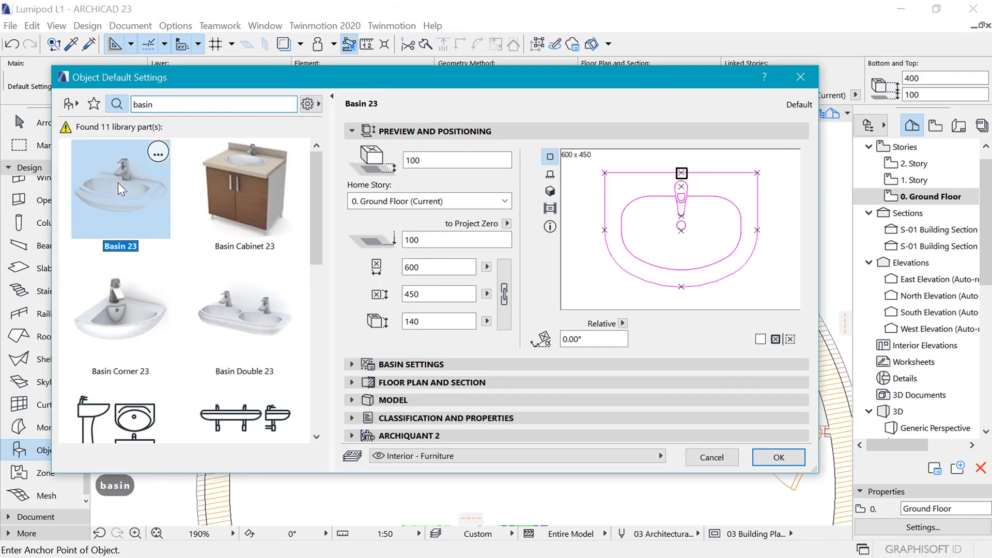
click(388, 364)
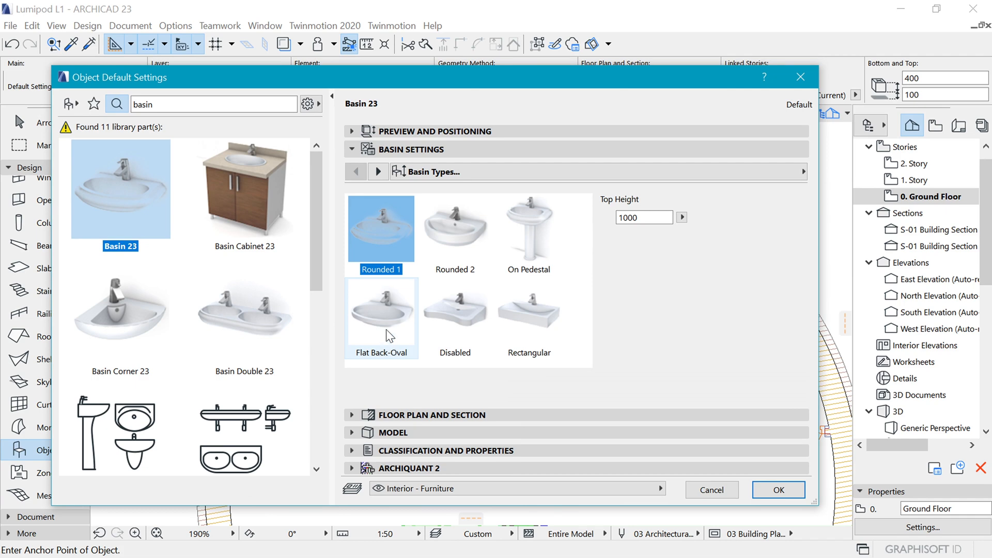
click(386, 329)
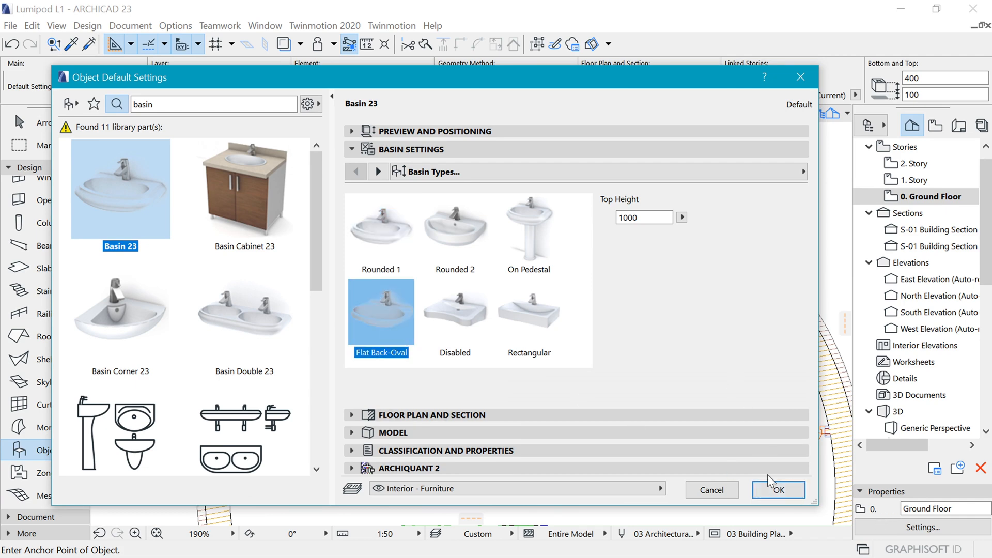
click(777, 490)
- Place the basin in the WC area and move it straight up in plan so its back midpoint meets the curved wall
click(368, 268)
scroll(393, 284, up, 4)
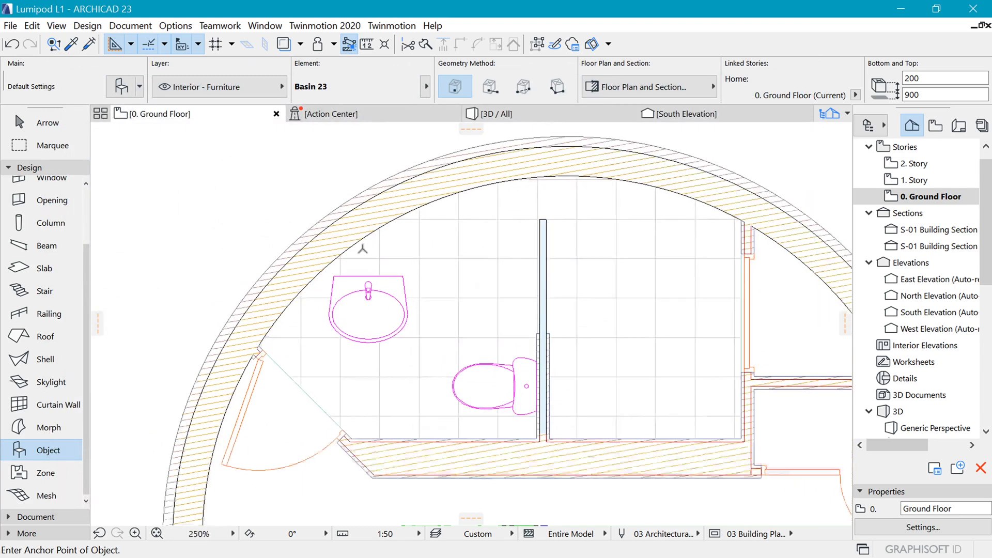
shift+click(421, 301)
key(Escape)
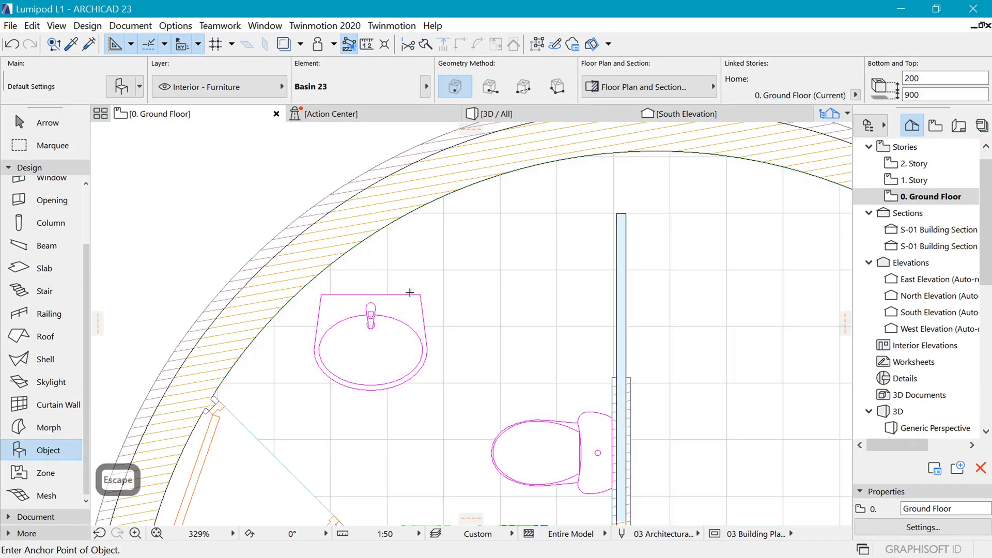
click(349, 295)
key(ctrl+d)
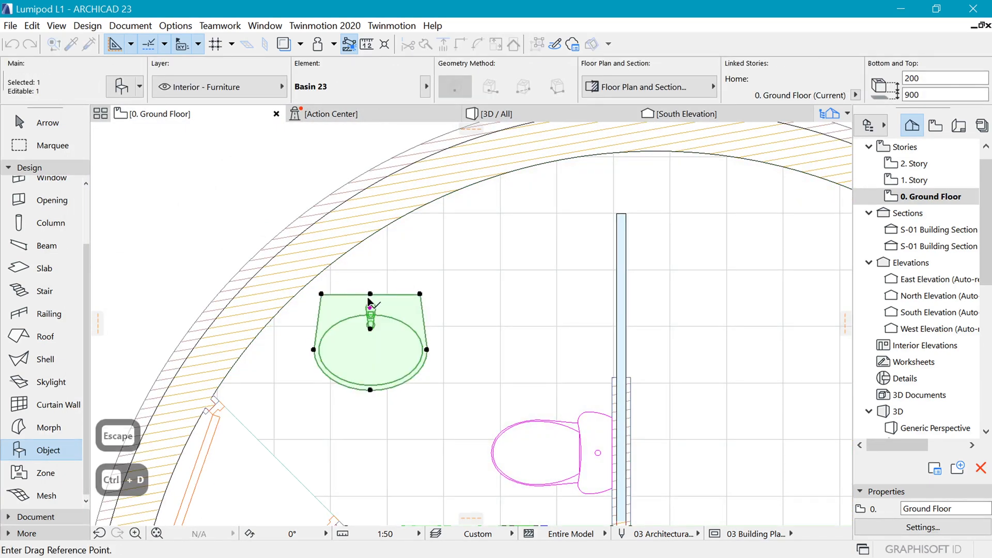
click(370, 293)
click(370, 235)
- Rotate the basin counterclockwise about its back midpoint so its back edge lines up with the curved wall
key(ctrl+e)
click(370, 234)
click(456, 235)
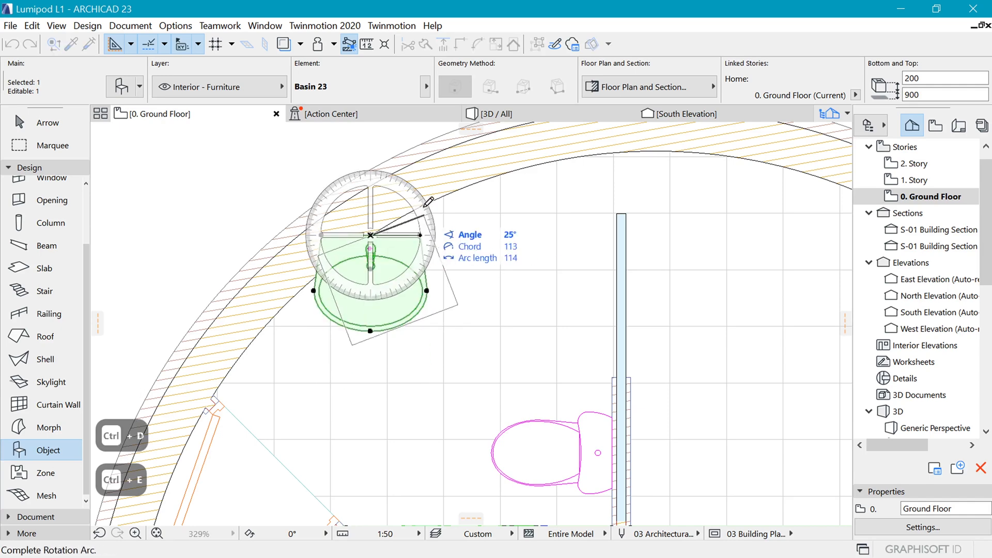
click(421, 210)
- Move the basin by its back corner nearest the glass partition so that corner sits on the curved wall's inner face
scroll(422, 209, up, 2)
key(ctrl+d)
key(Escape)
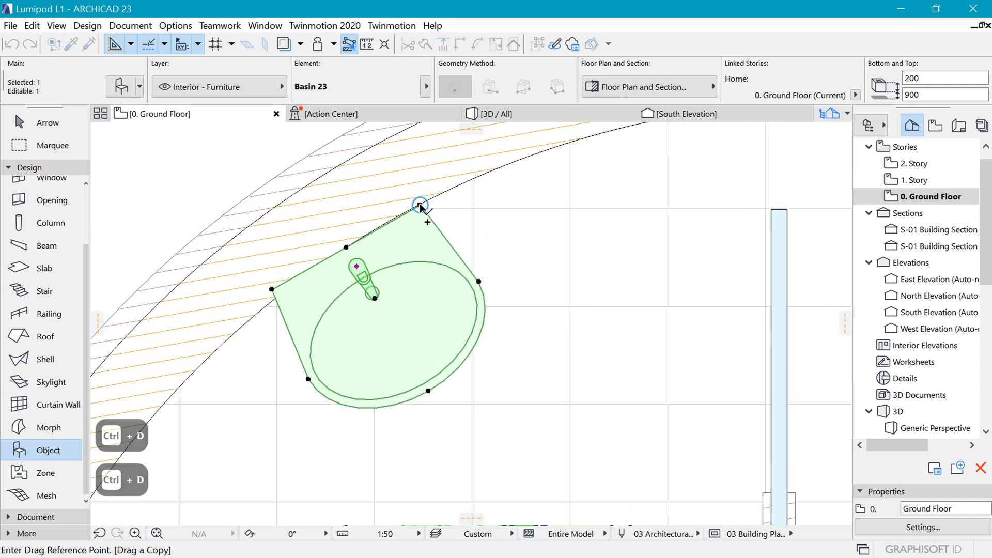
key(ctrl+d)
click(420, 206)
scroll(420, 209, up, 3)
- Rotate the basin about that back corner until its other back corner meets the wall's inner face, and deselect it
key(ctrl+e)
click(418, 218)
scroll(414, 196, down, 4)
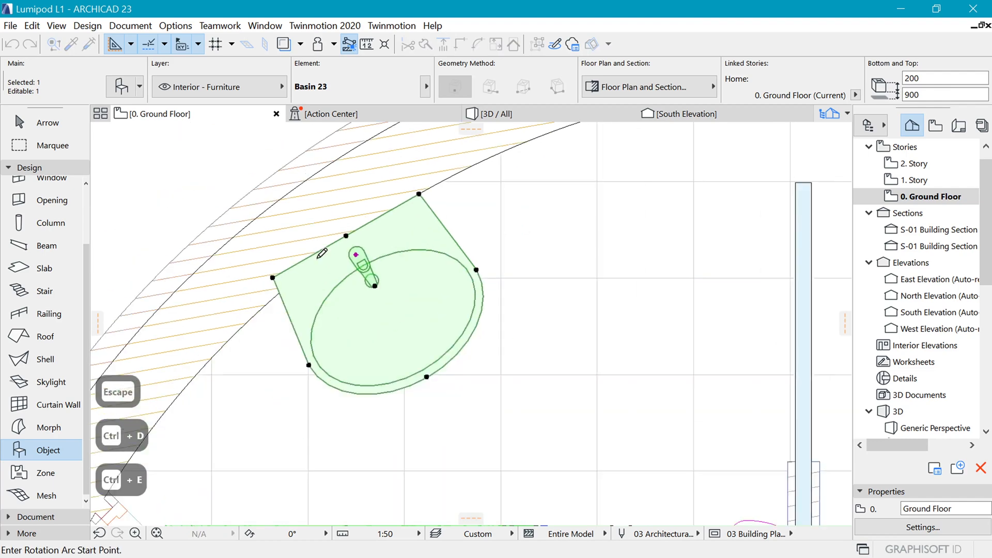
scroll(290, 279, up, 3)
click(259, 274)
click(272, 299)
scroll(316, 259, down, 8)
key(Escape)
key(Escape)
- Measure the clearance between the WC and the basin
key(m)
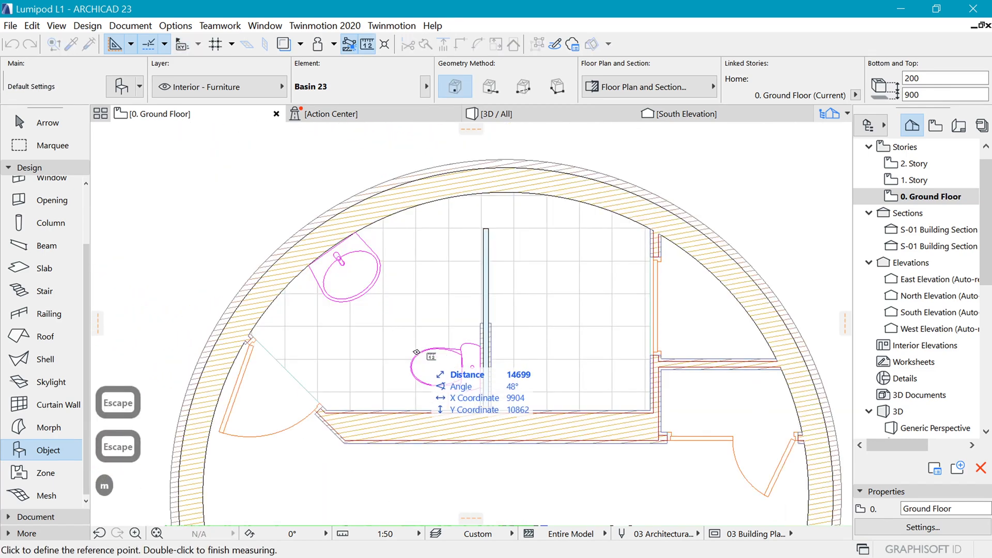
click(417, 352)
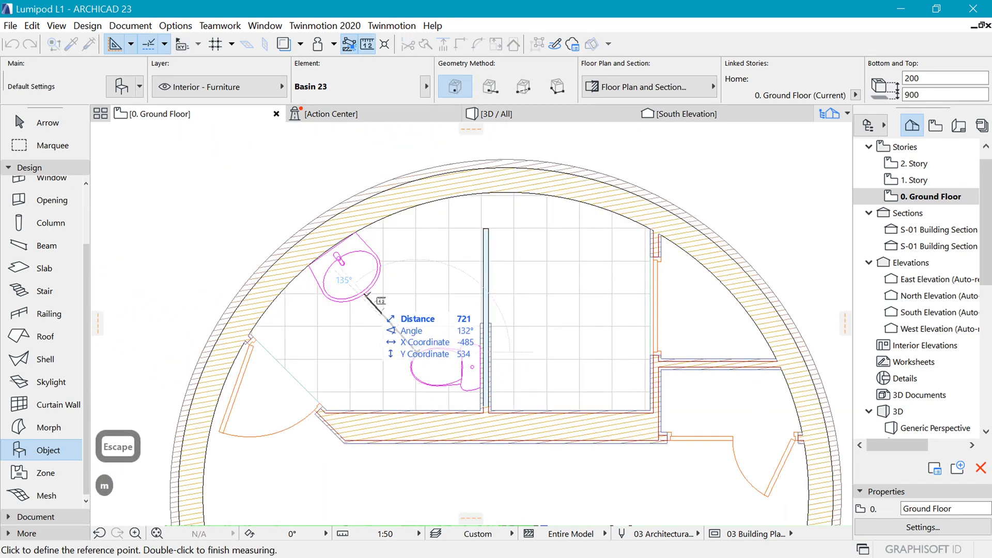
key(Escape)
scroll(427, 250, down, 5)
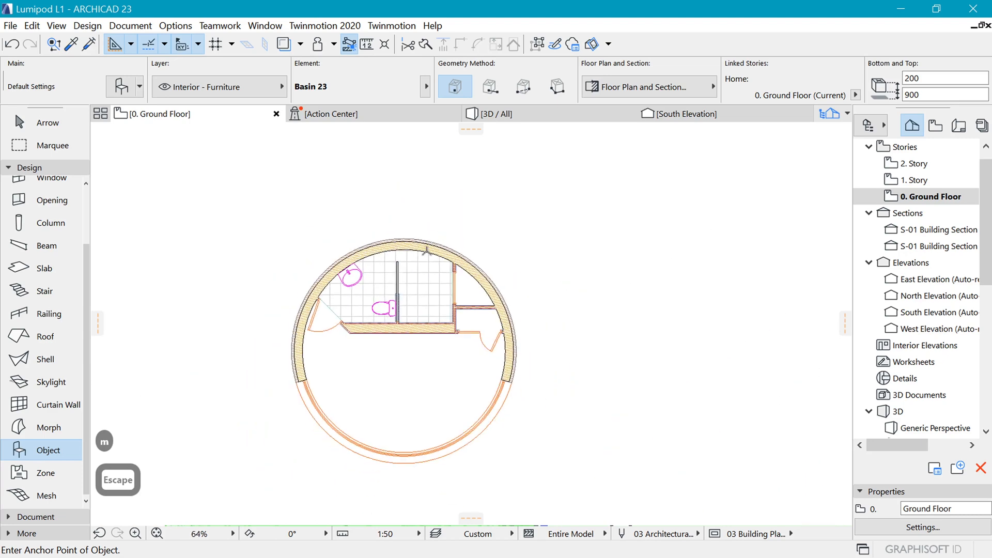
scroll(426, 250, down, 4)
scroll(439, 256, up, 11)
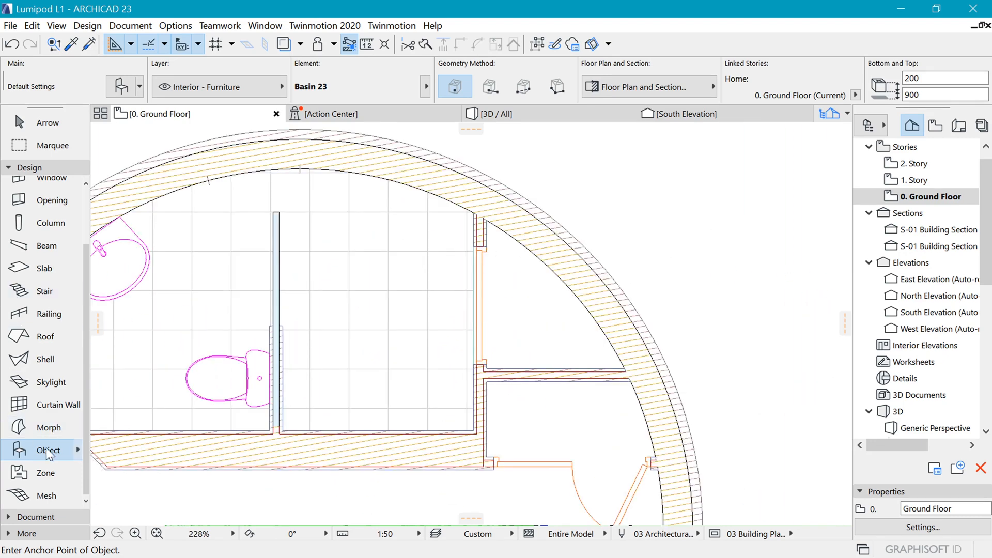
- Find the Shower Kit 23 object in the library and place it on the inner face of the shower's lower wall
key(ctrl+t)
text(sh)
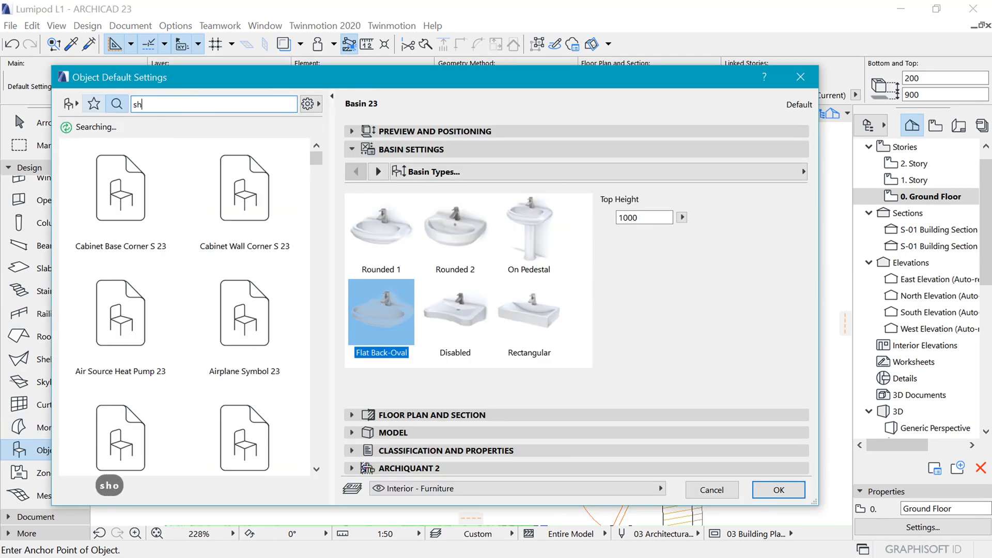
text(ower)
click(121, 314)
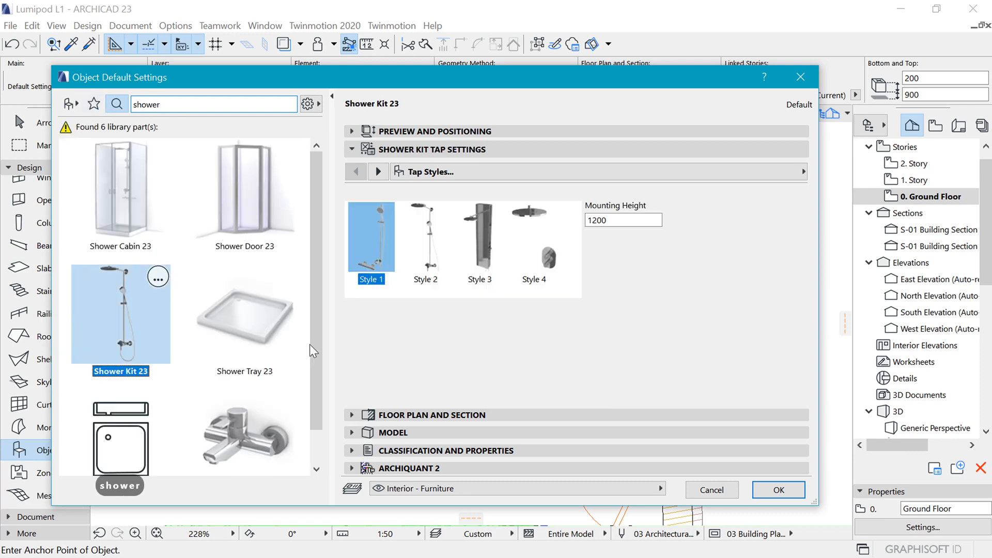
key(Return)
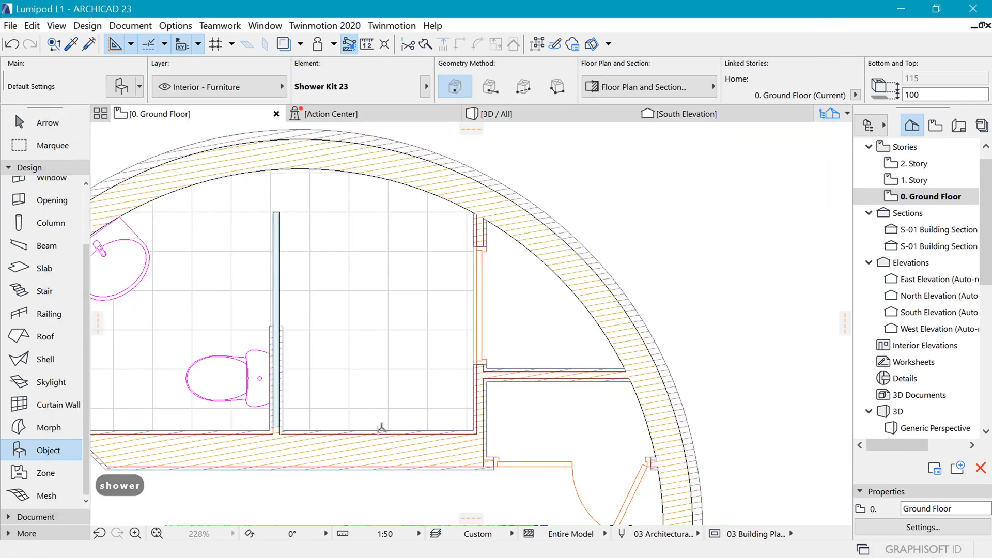
click(382, 428)
- Mirror the shower kit about the wall face so it sits inside the shower
key(ctrl+m)
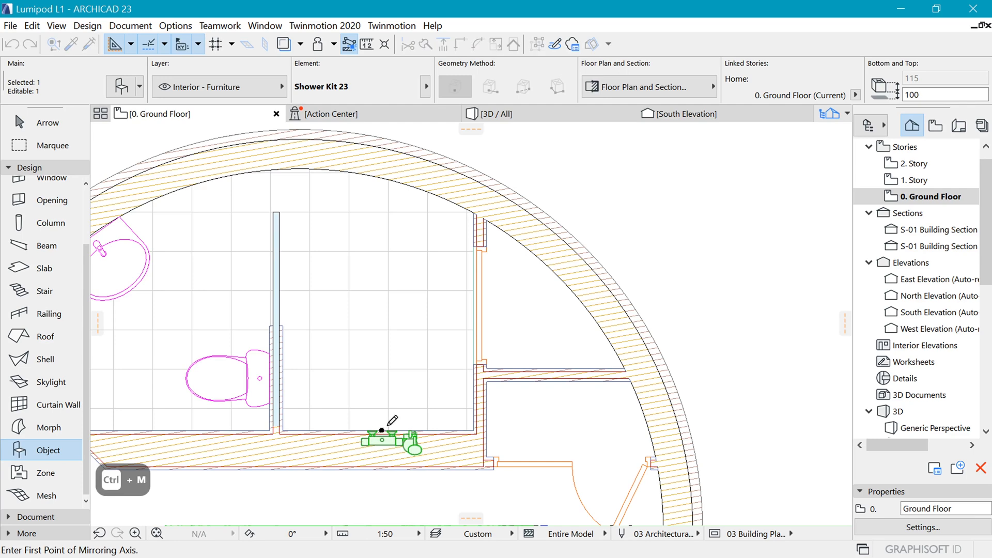
click(381, 430)
click(452, 431)
key(Escape)
- Search the object library for "bed" and choose Bed Double 23
scroll(473, 256, down, 3)
scroll(512, 414, up, 2)
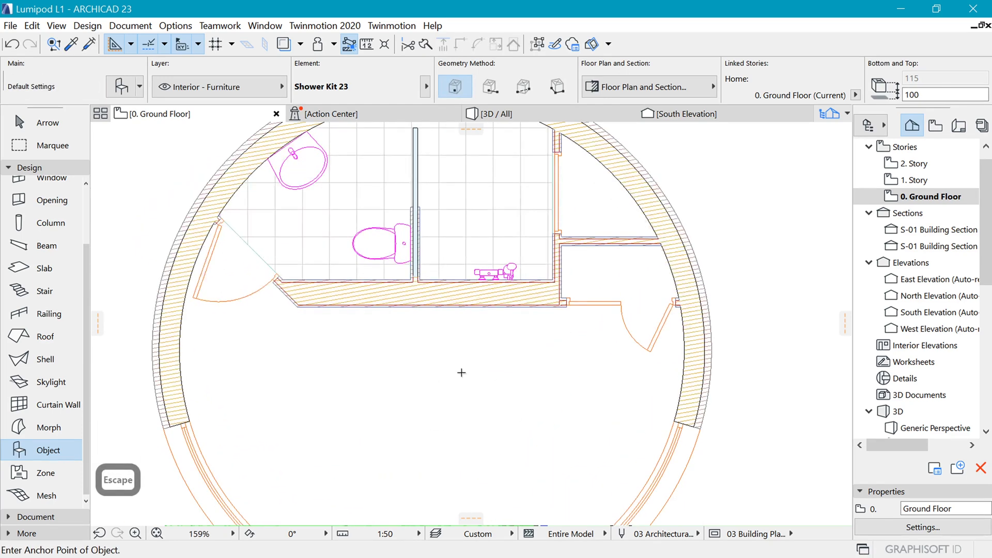
scroll(415, 351, up, 1)
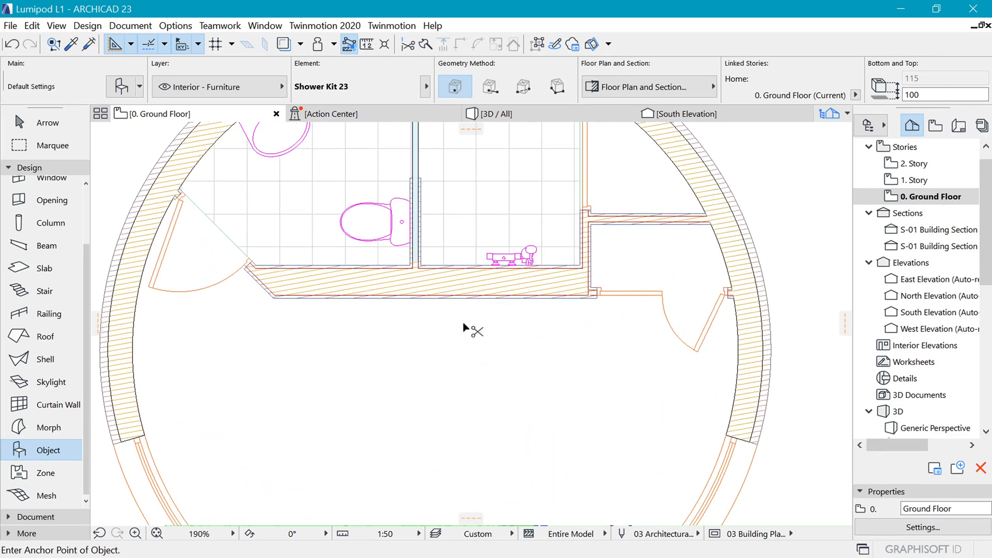
key(ctrl+t)
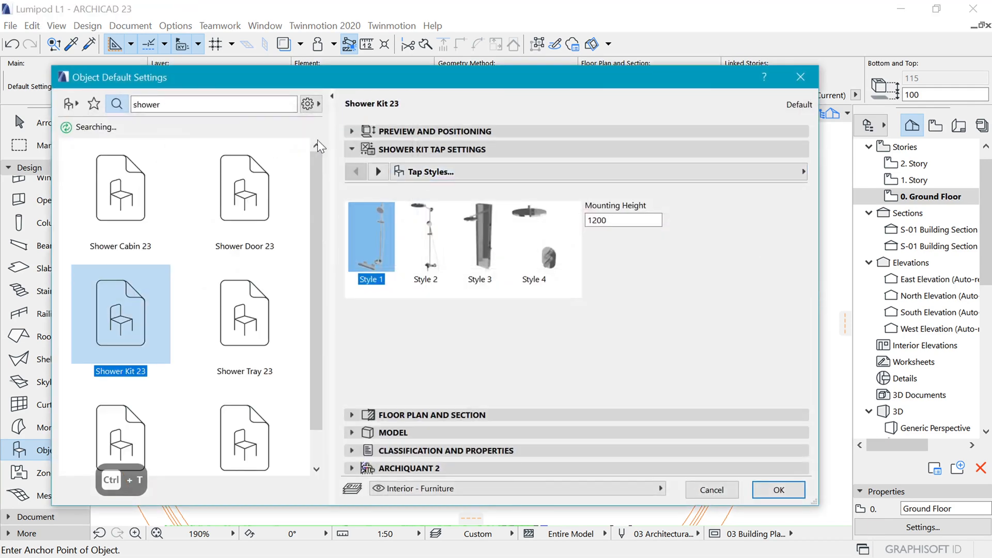
text(be)
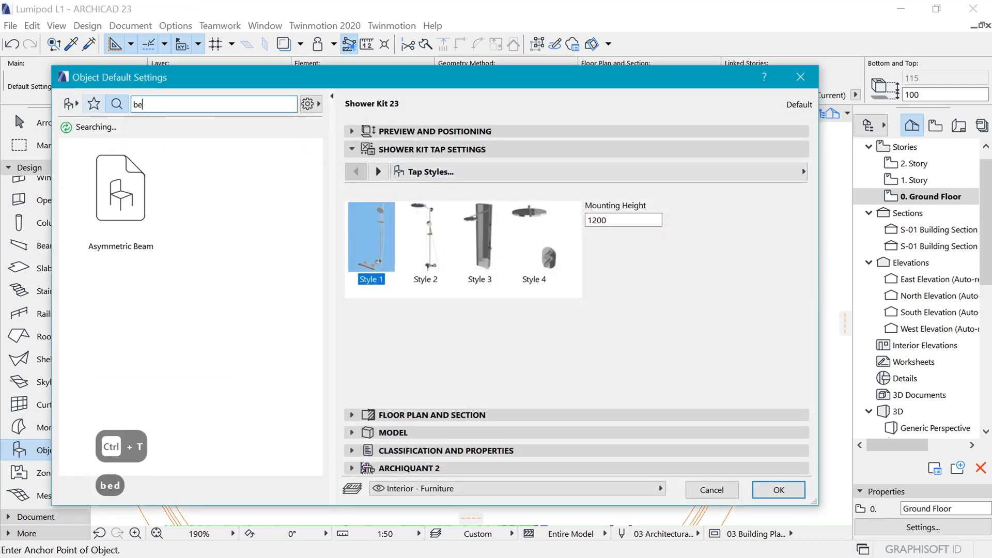
text(d)
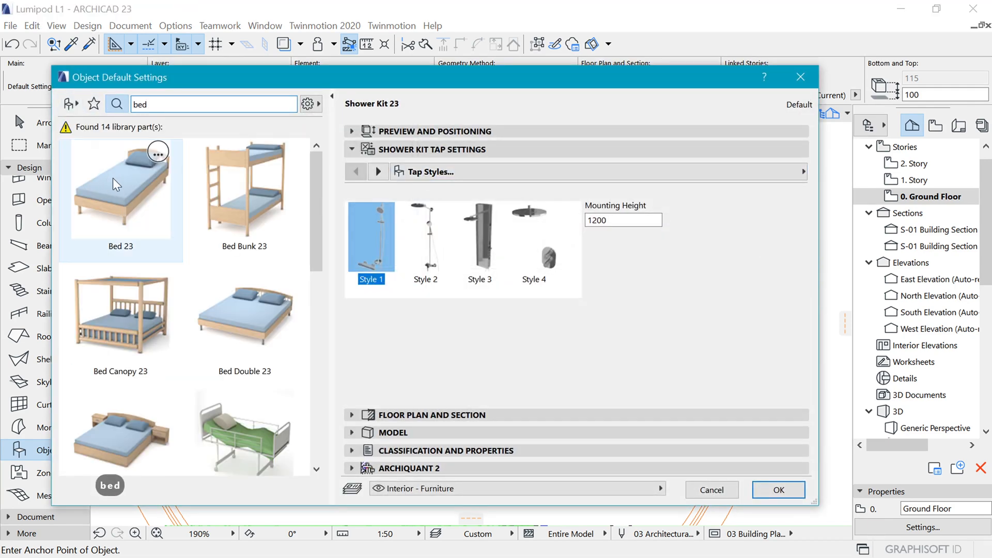
click(113, 181)
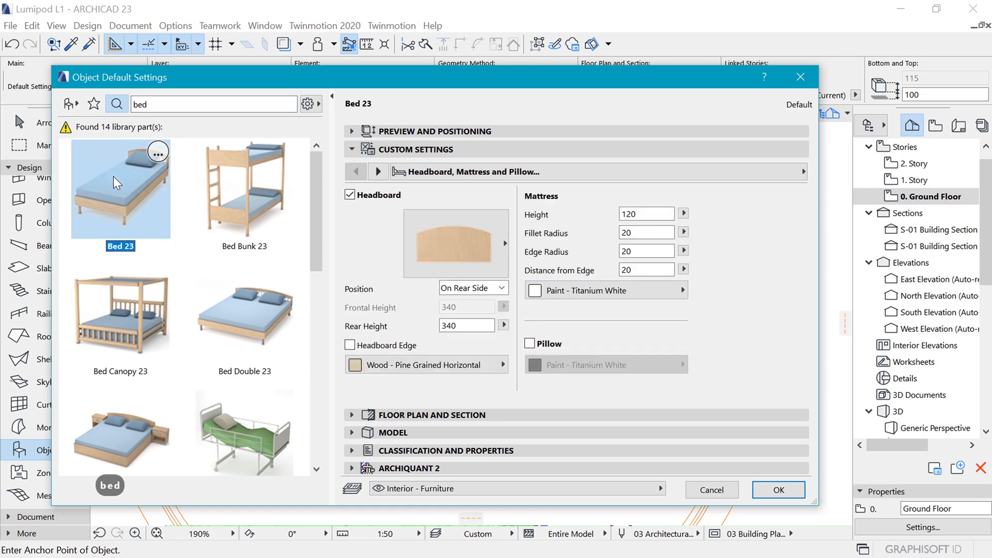
click(246, 312)
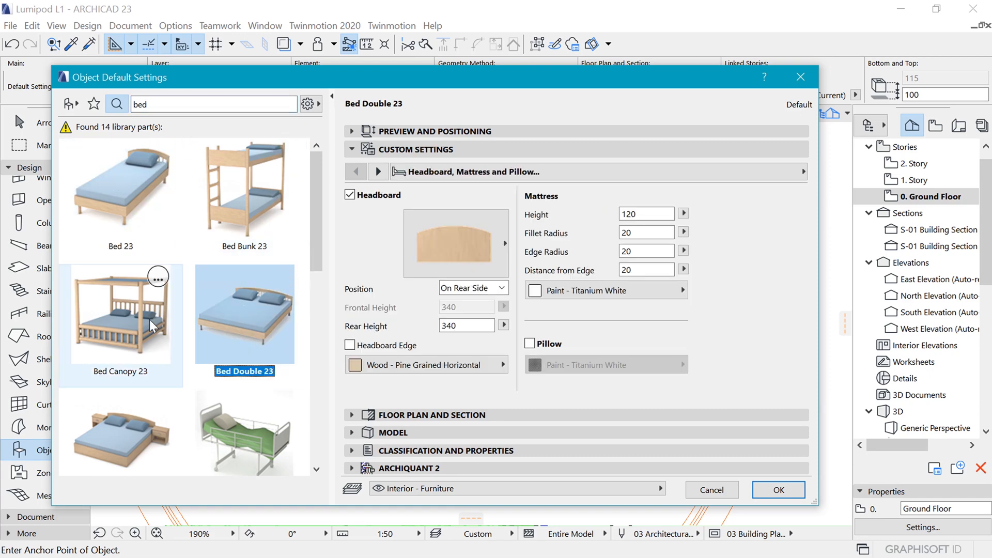
- Give the double bed a Style 2 headboard and enable pillows with the Paint - Royal Blue surface
click(467, 244)
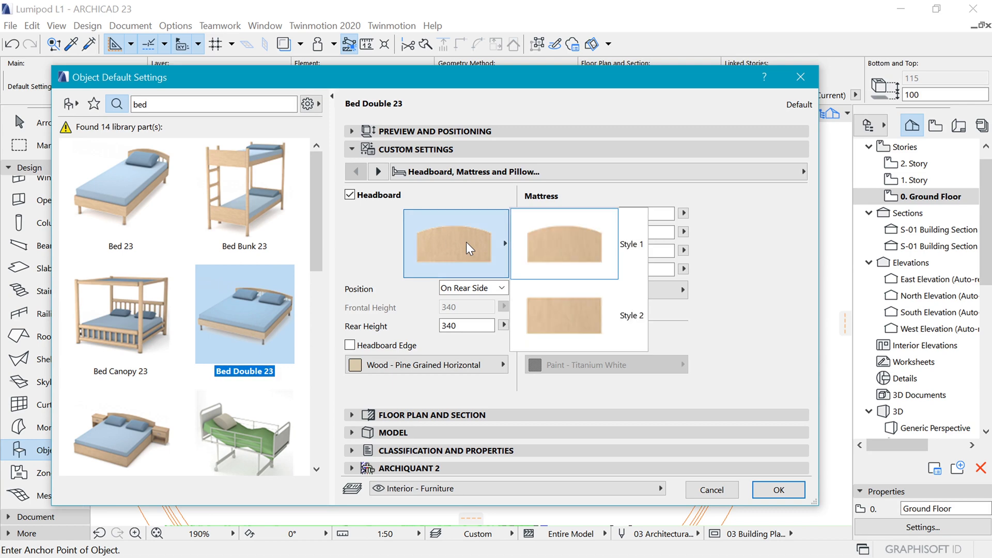
click(574, 313)
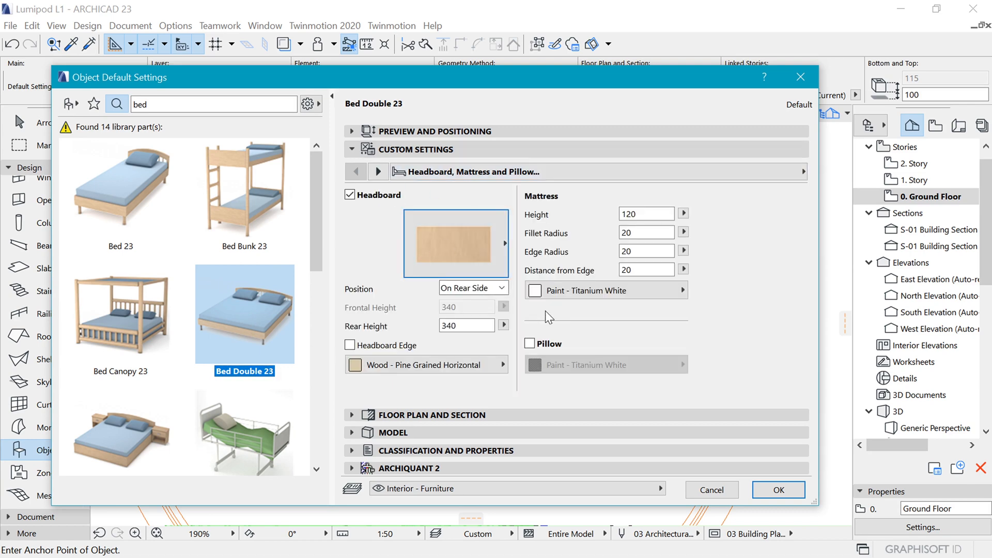
click(584, 292)
click(583, 297)
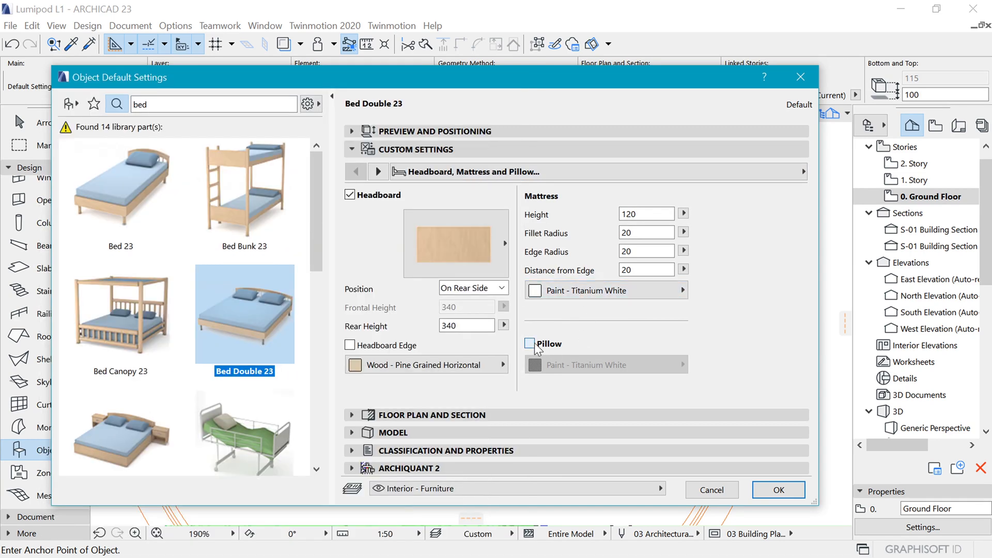
click(531, 343)
click(592, 365)
click(431, 182)
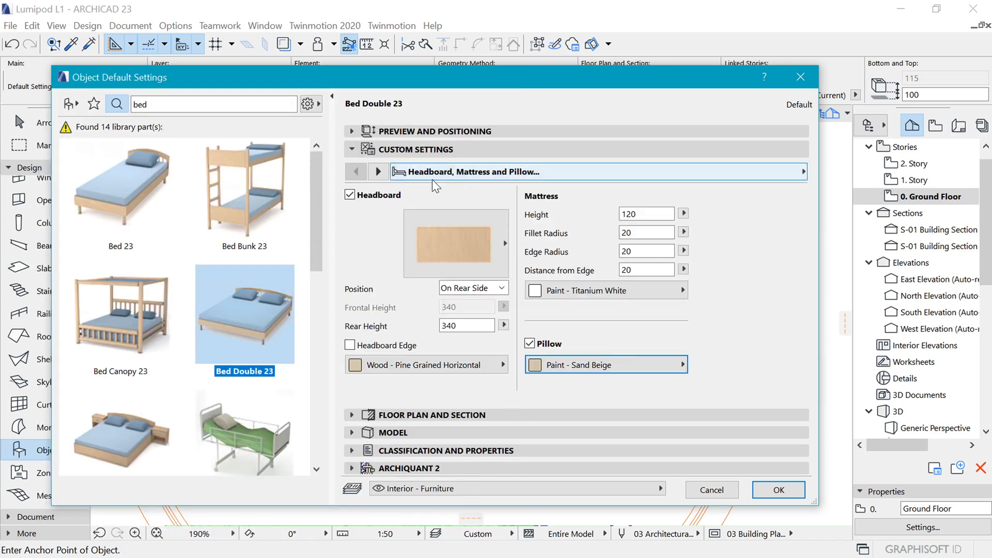
click(606, 362)
click(405, 170)
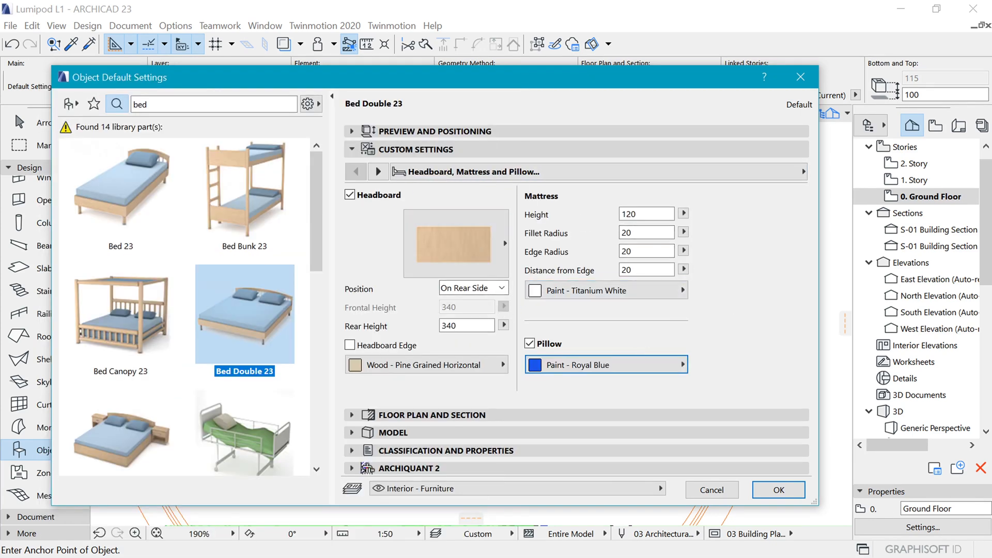
- Set the bed's mattress height to 250 and its fillet radius, edge radius and distance from edge to 50
key(Tab)
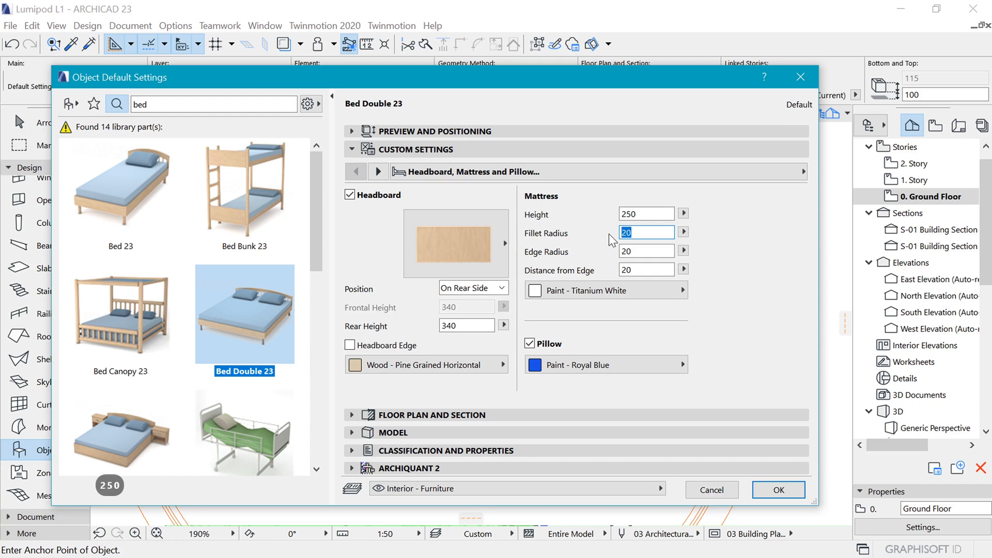
text(50)
key(Tab)
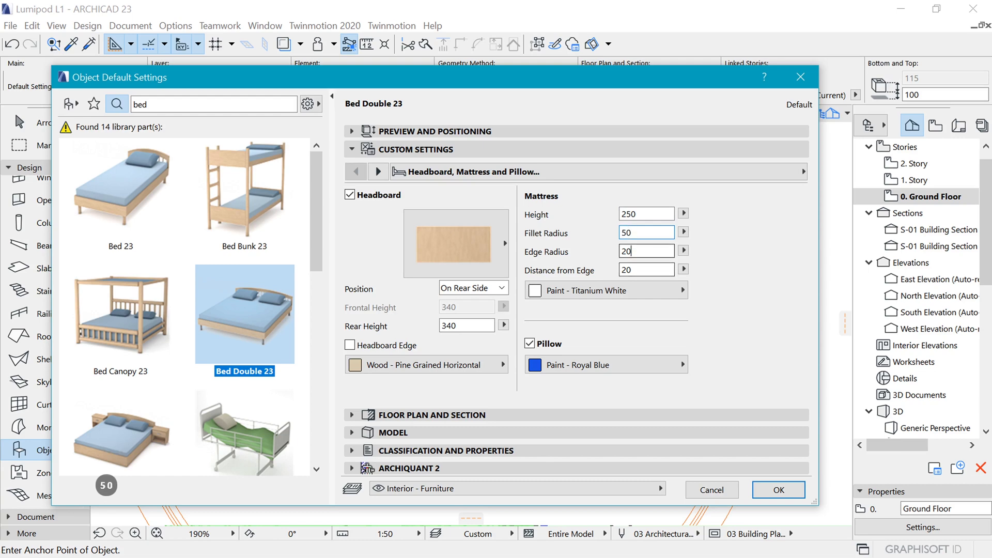
text(50)
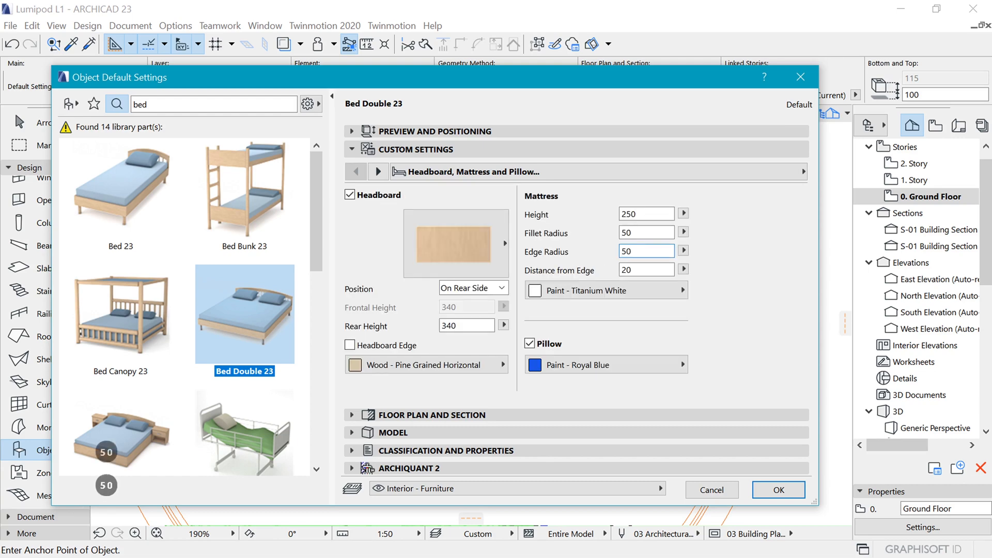
key(Tab)
text(50)
- Set the bed's support type to Leg with leg Style 3 and a width/diameter of 100, and accept the settings
click(379, 172)
click(474, 197)
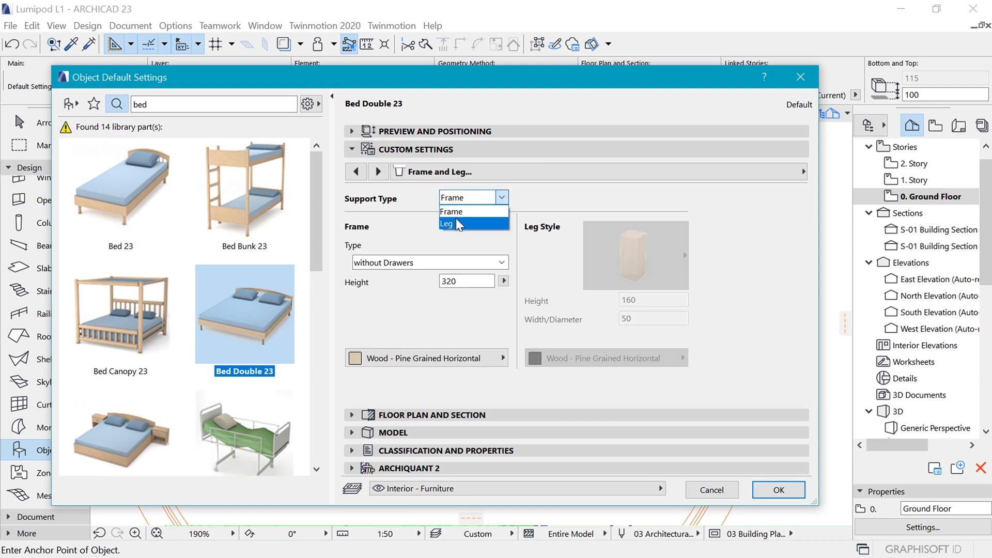
click(454, 223)
click(644, 231)
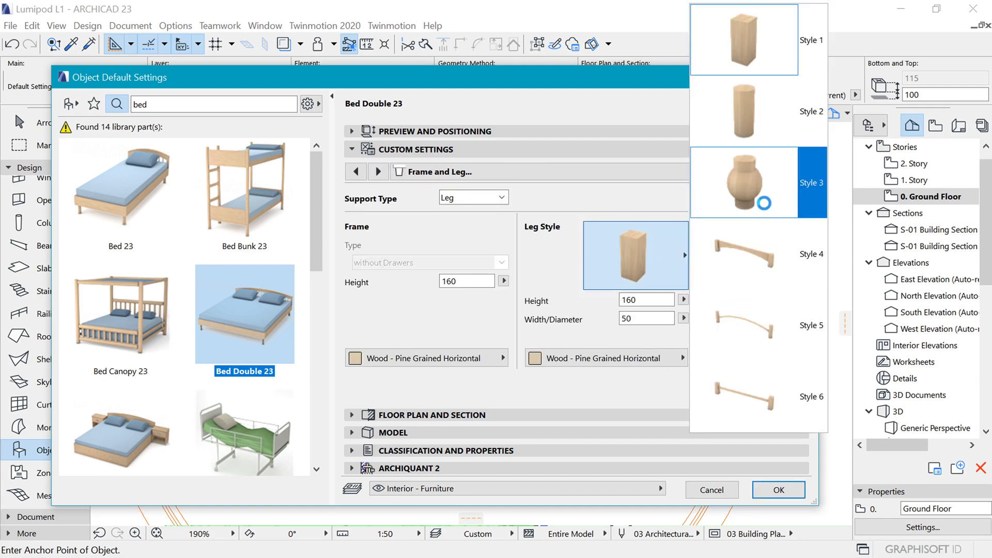
click(764, 203)
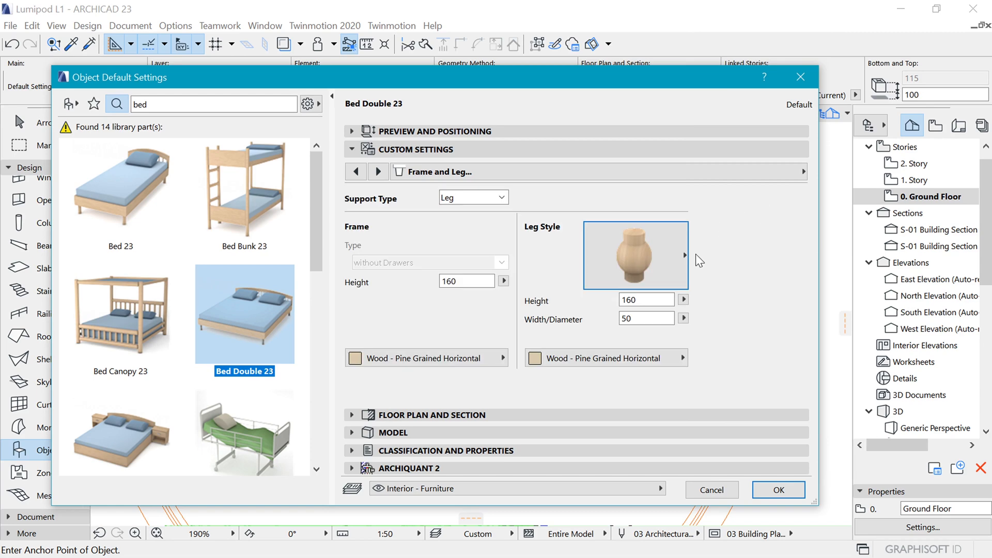
click(645, 322)
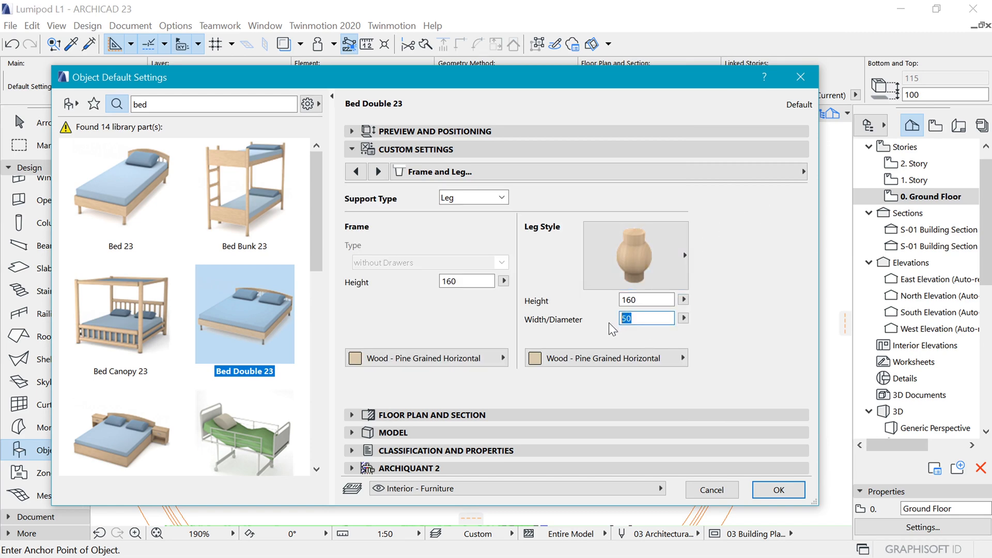
text(100)
click(711, 316)
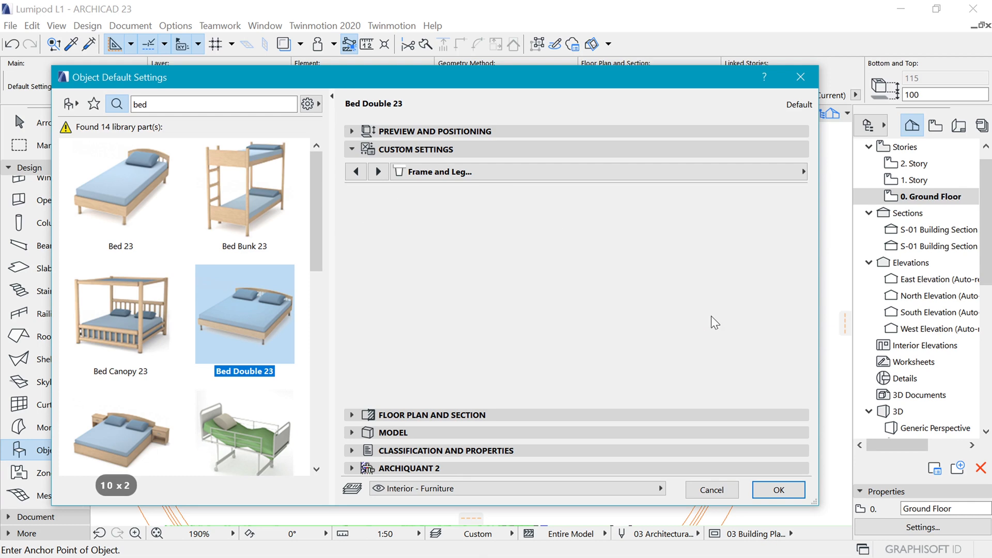
click(773, 490)
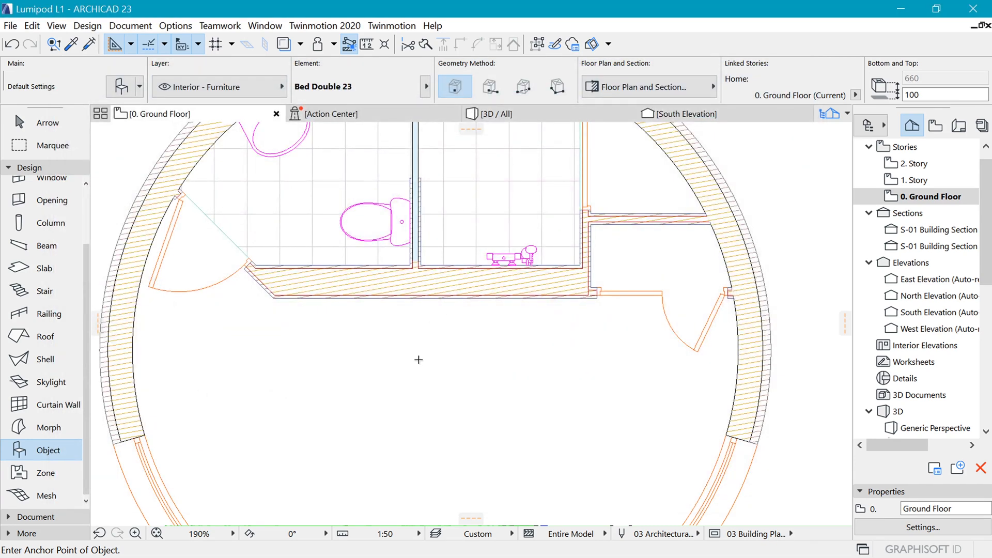
- Place the double bed in the main room and move its headboard against the bathroom's lower wall
click(438, 358)
scroll(477, 281, down, 4)
key(ctrl+d)
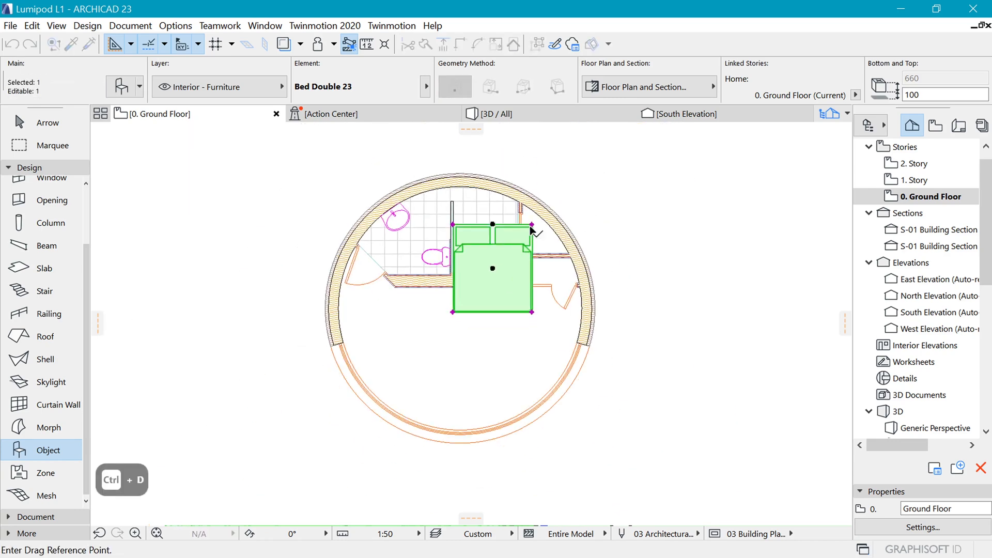
click(532, 225)
click(495, 287)
scroll(465, 276, up, 5)
scroll(424, 282, down, 2)
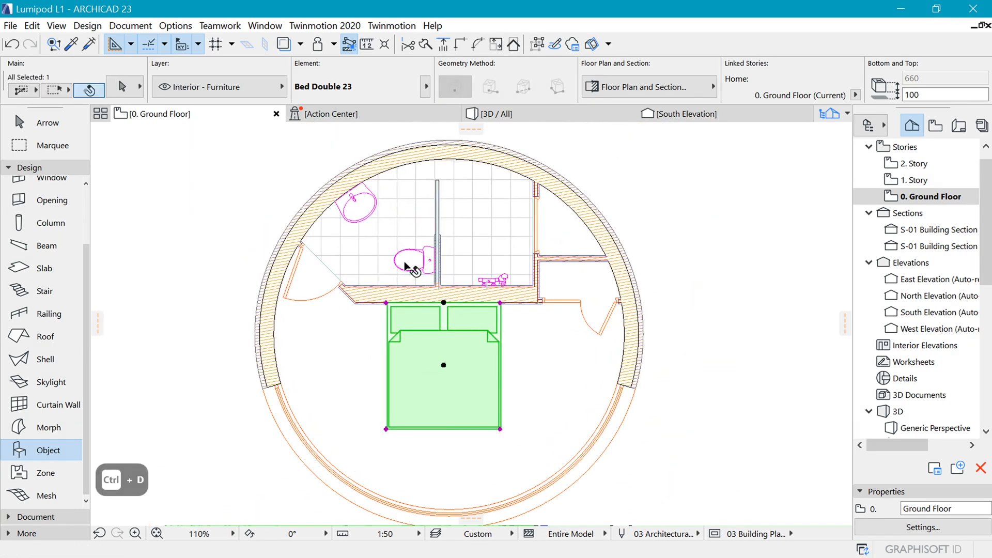
- Set the bottom elevation of both the double bed and the WC to 0
shift+click(407, 261)
click(925, 95)
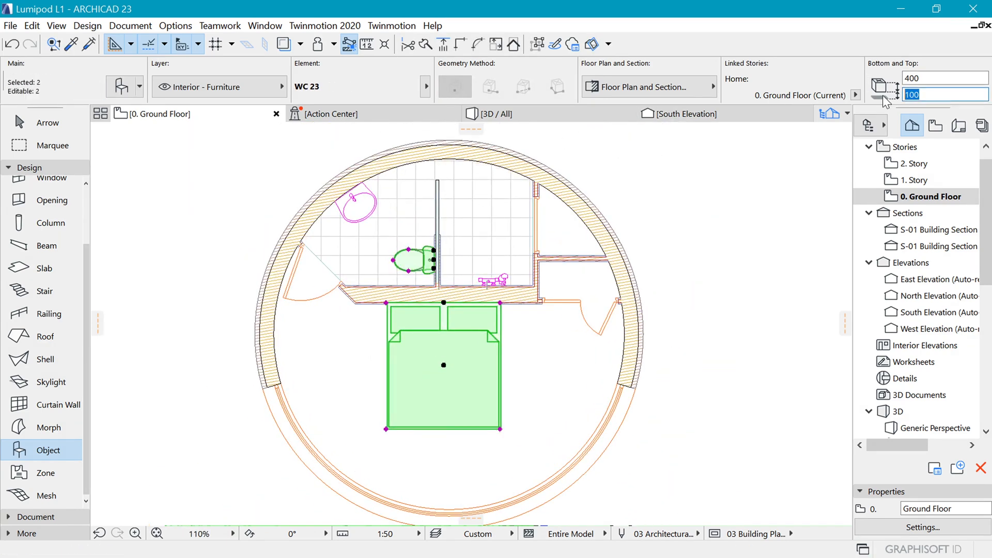
text(0)
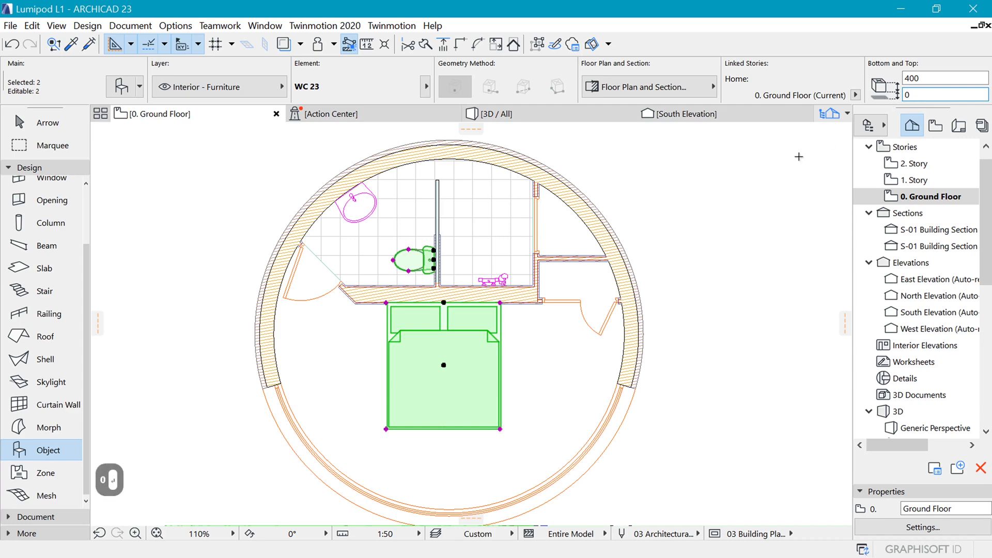
key(Escape)
- Move the double bed slightly away from the bathroom wall, leaving a small gap behind the headboard
scroll(409, 289, up, 2)
click(541, 305)
key(ctrl+d)
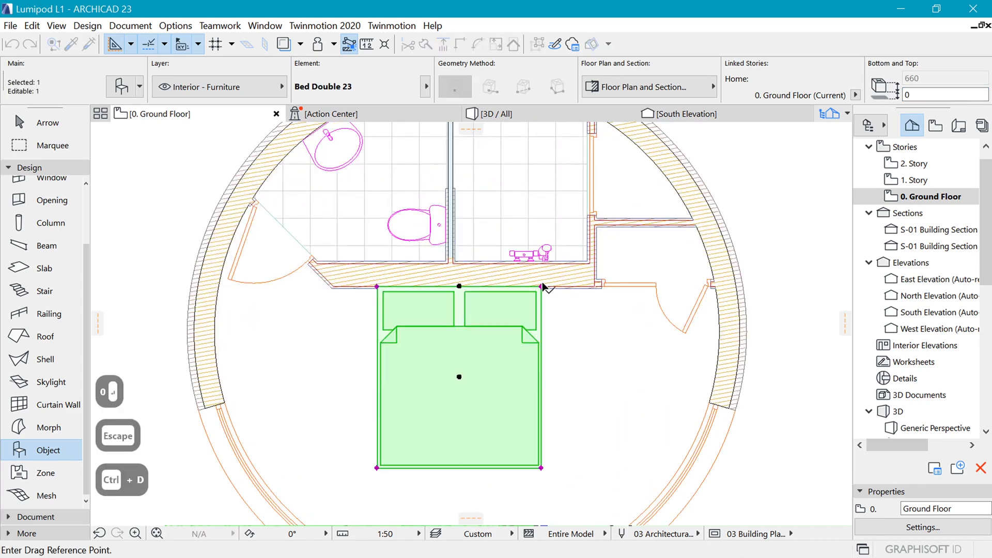
click(541, 286)
click(542, 296)
key(Escape)
- Examine the placed bed and bathroom fixtures from above in the 3D view
scroll(550, 254, down, 3)
key(F3)
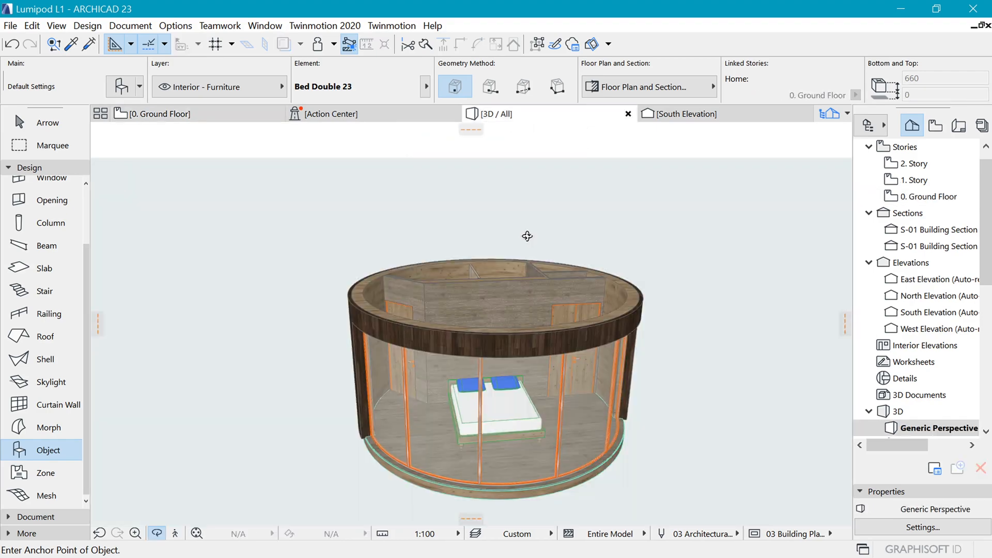
drag(528, 236, 538, 356)
scroll(440, 267, up, 2)
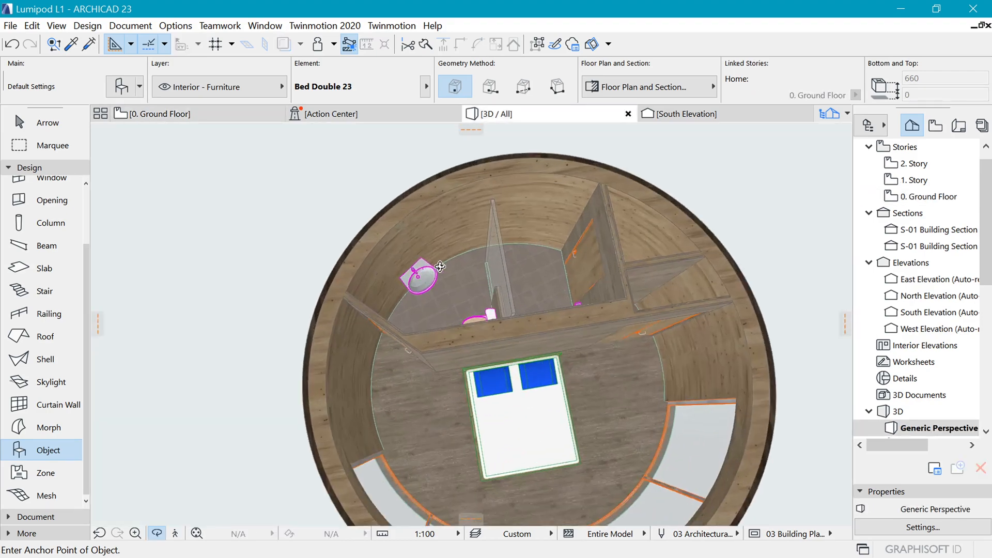
scroll(440, 266, up, 2)
drag(370, 297, 394, 377)
scroll(378, 364, up, 3)
- Return to the ground floor plan and examine the wall behind the bed in the PureRef exterior reference image
key(F2)
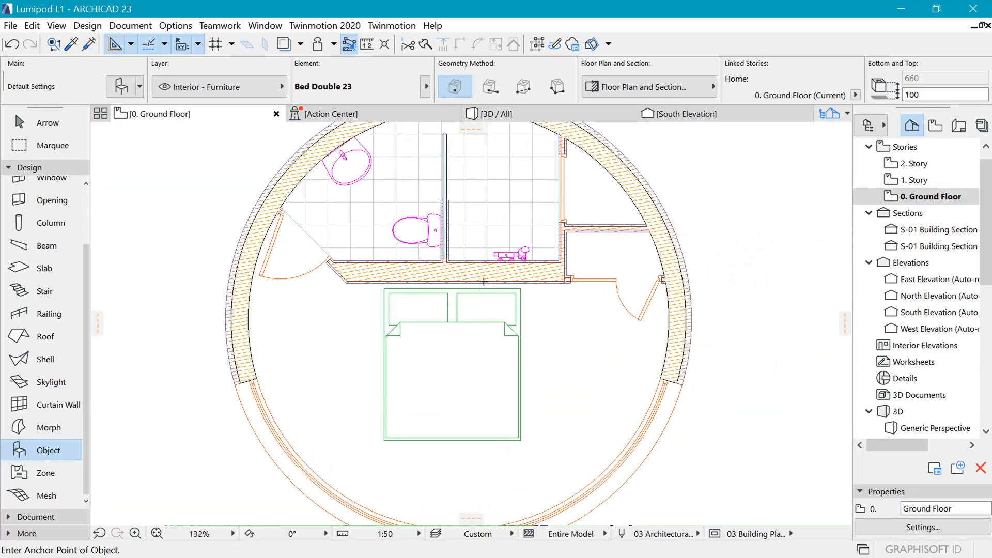
scroll(484, 281, up, 2)
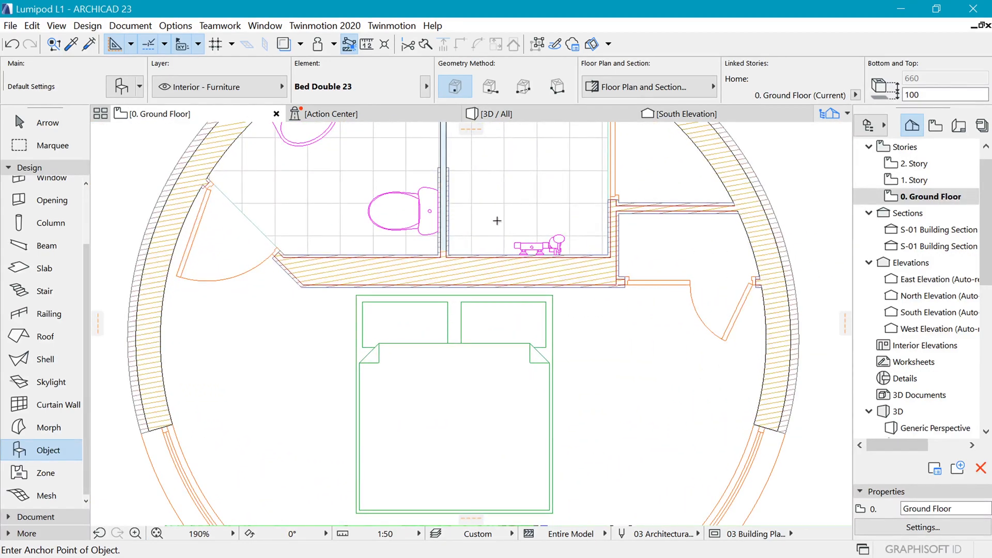
key(alt+Tab)
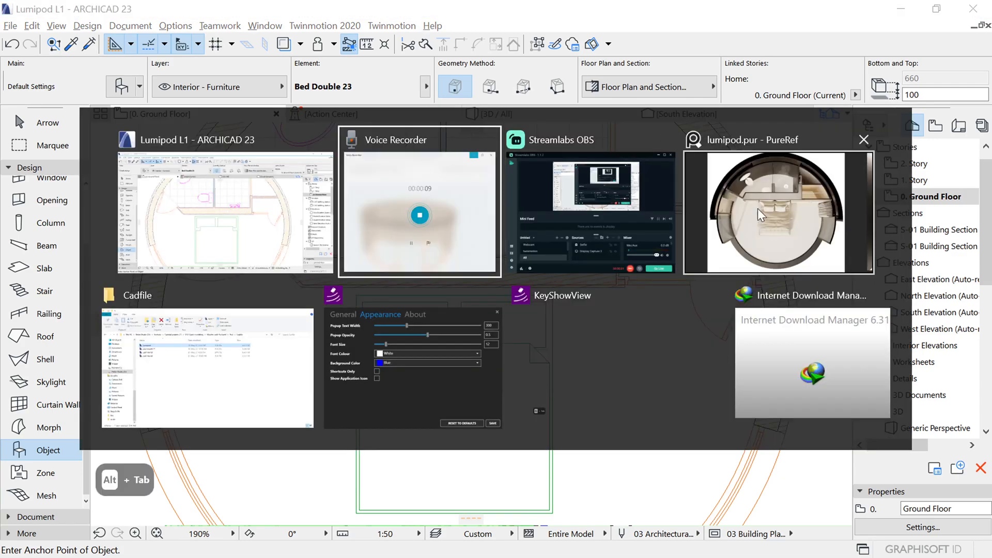
click(759, 208)
double_click(420, 281)
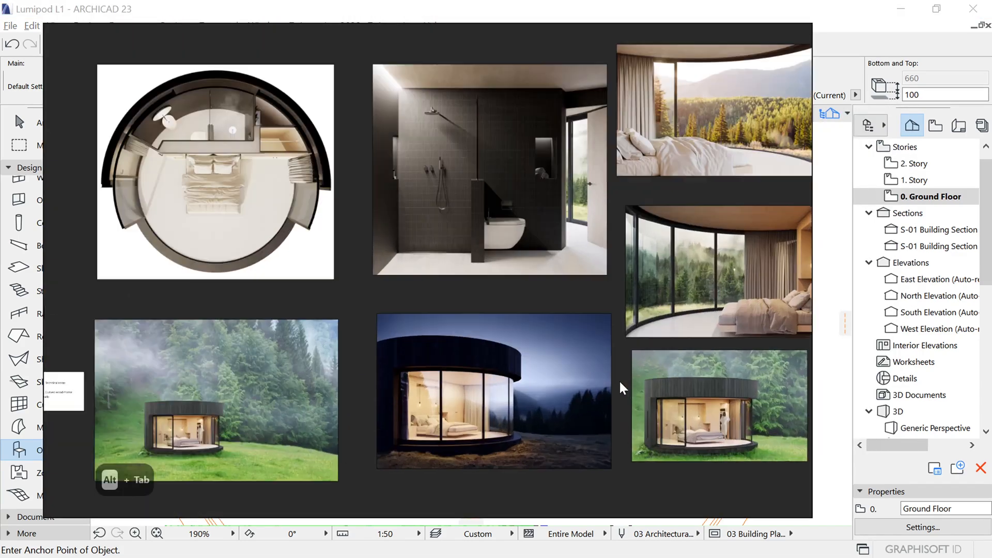
scroll(222, 467, up, 4)
scroll(325, 387, up, 2)
middle_drag(325, 390, 584, 392)
scroll(439, 396, down, 2)
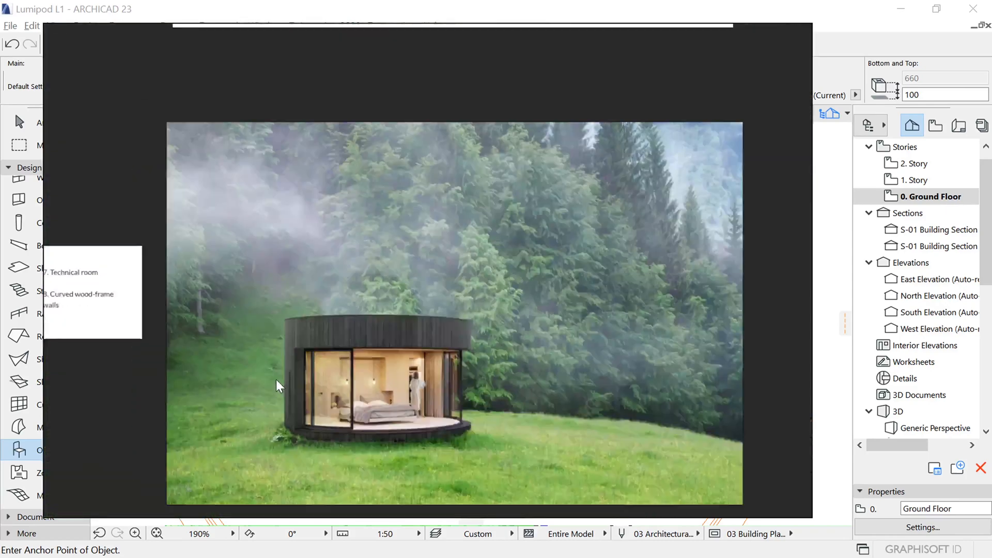
scroll(378, 381, up, 6)
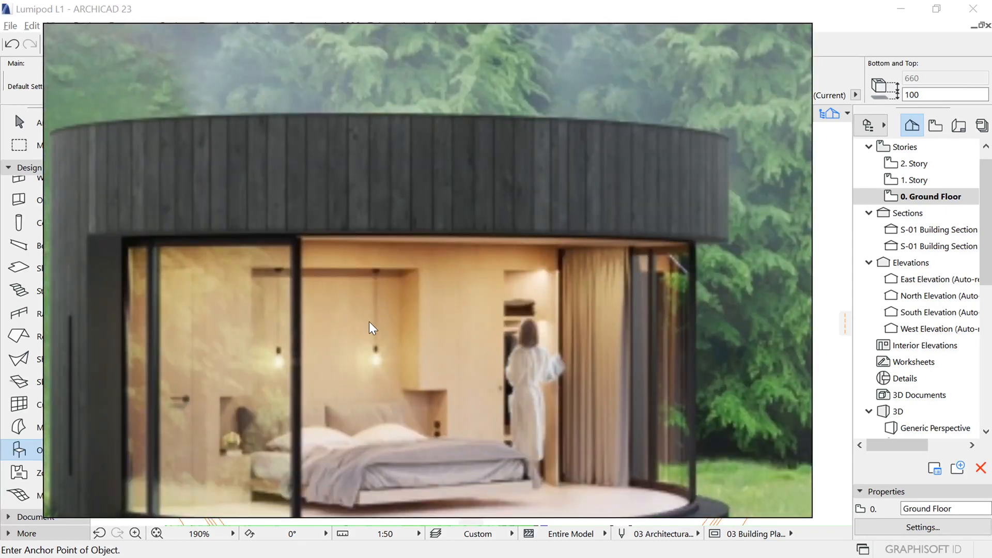
key(alt+Tab)
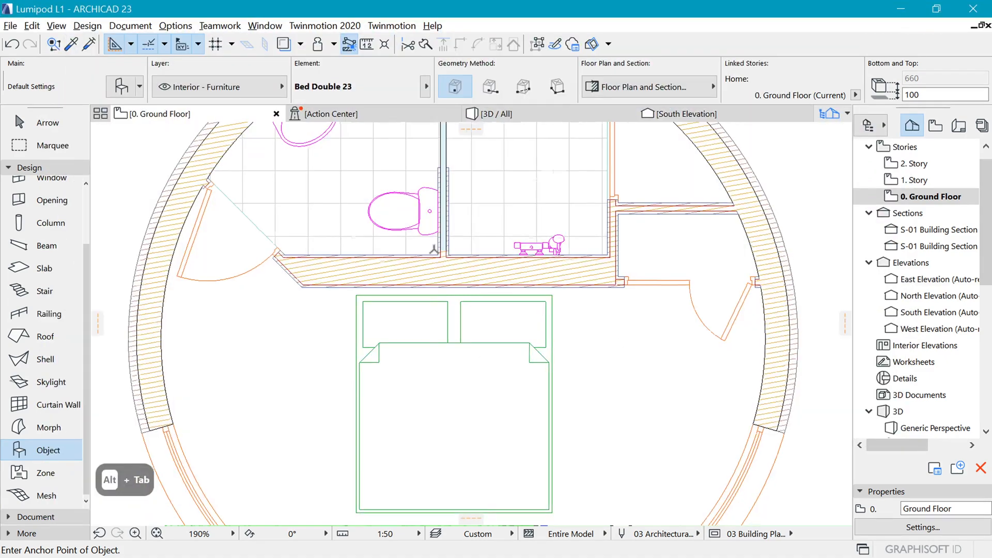
- Set the Opening defaults to 1800 wide, 2400 high, anchor height 2400, and a limited depth of 150 starting at 0
scroll(434, 249, down, 4)
scroll(452, 293, up, 4)
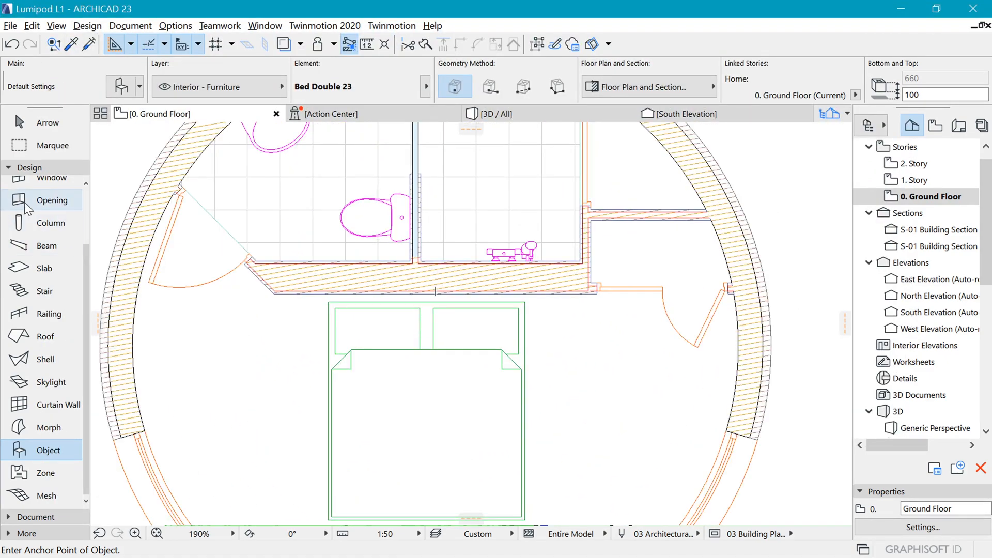
double_click(25, 206)
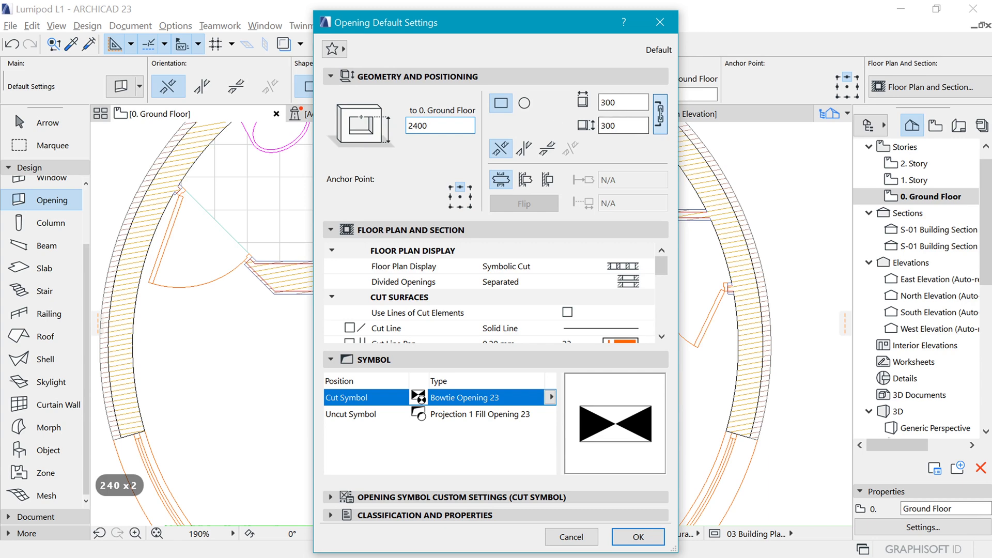
key(Tab)
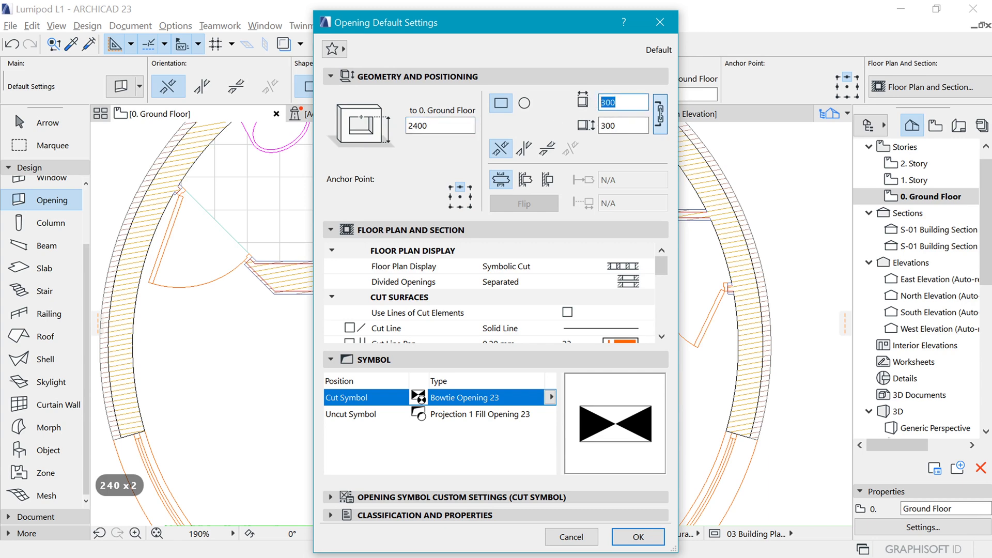
text(18)
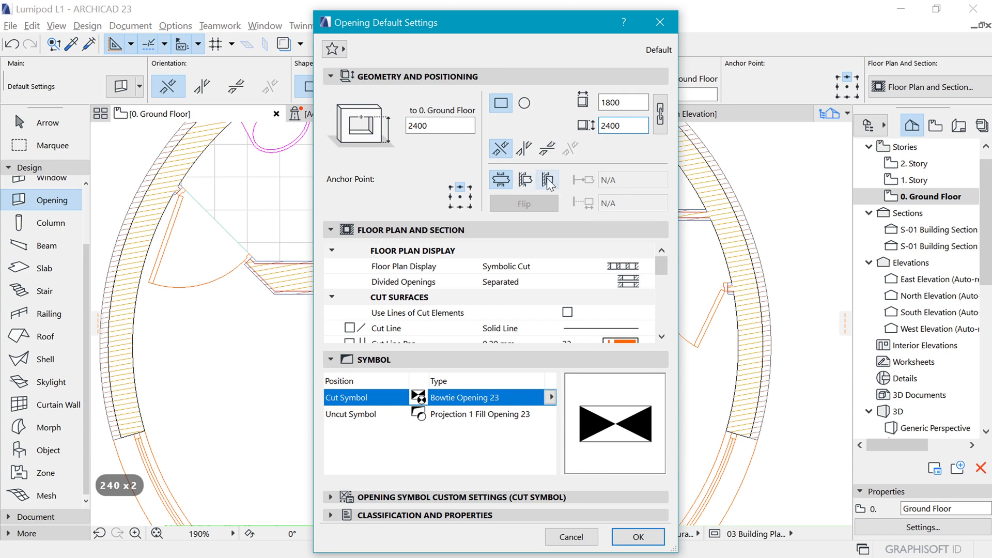
click(525, 179)
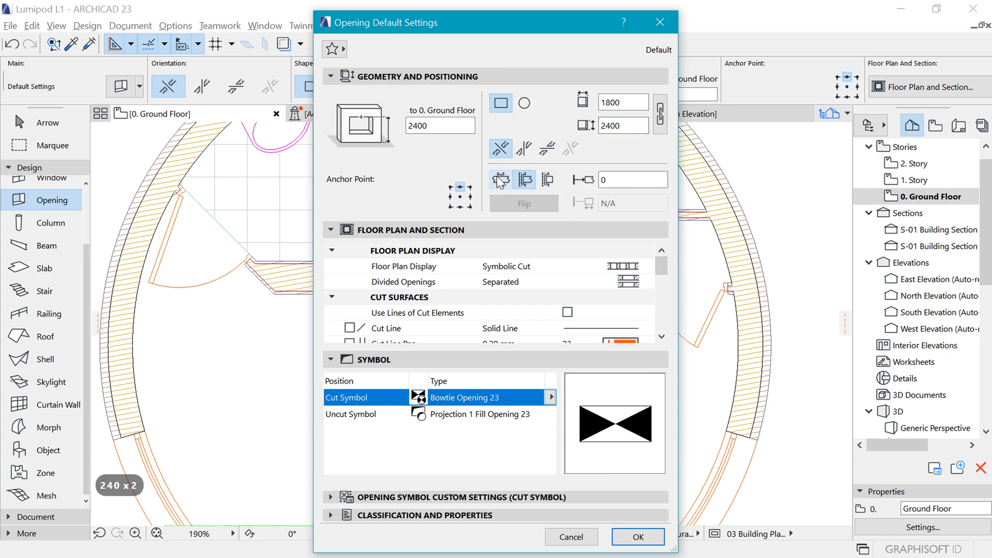
click(500, 181)
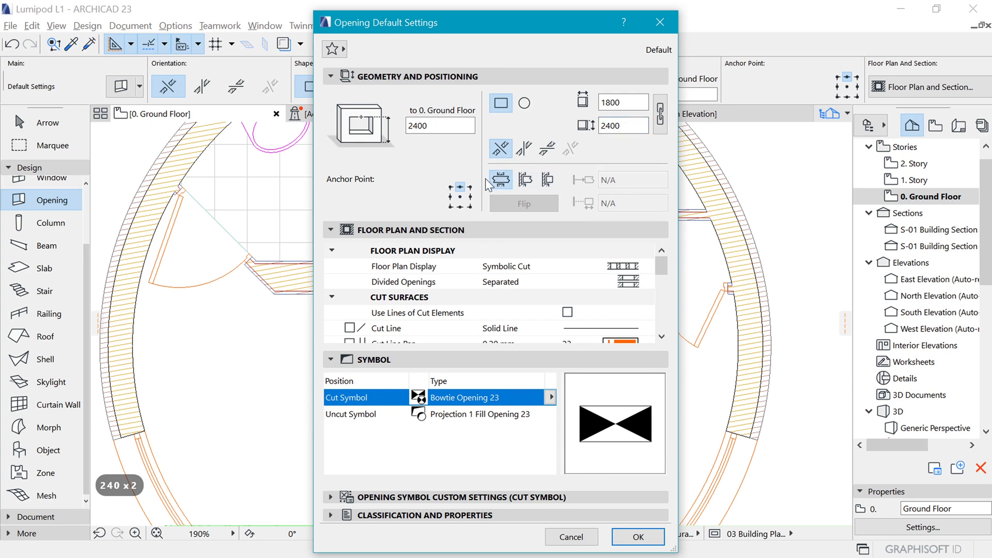
click(525, 180)
click(547, 180)
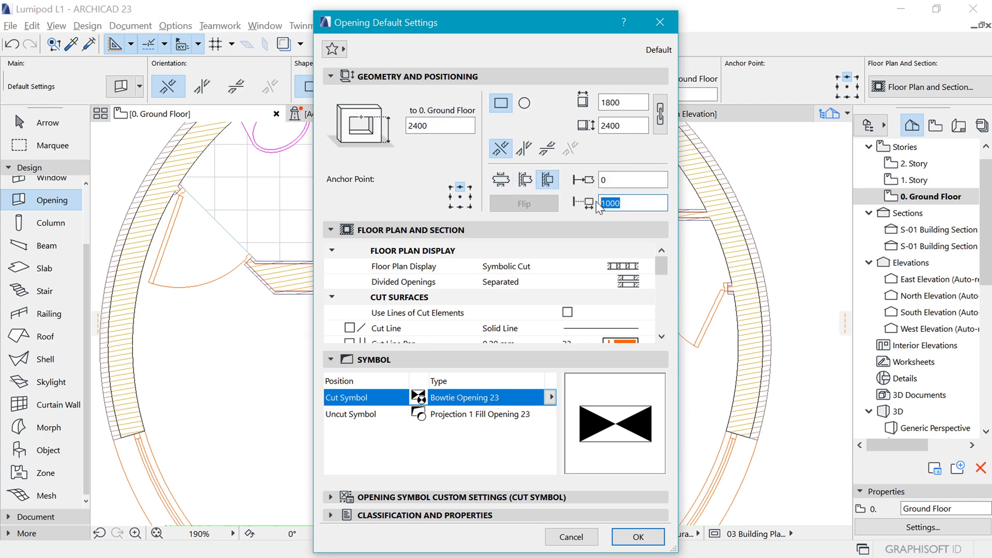
text(15)
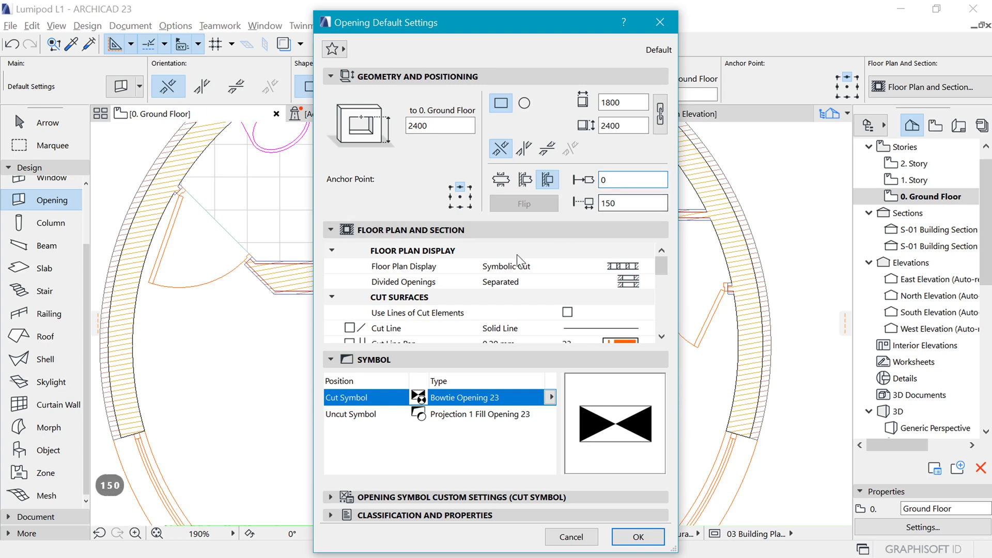
click(638, 537)
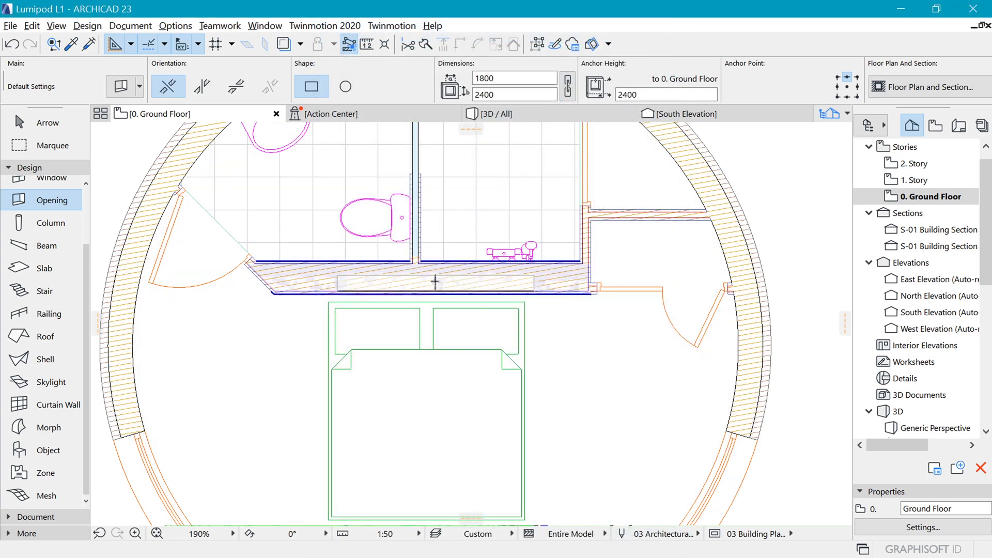
- Try placing the opening in the wall behind the bed with its depth towards the bed, and delete it
click(435, 281)
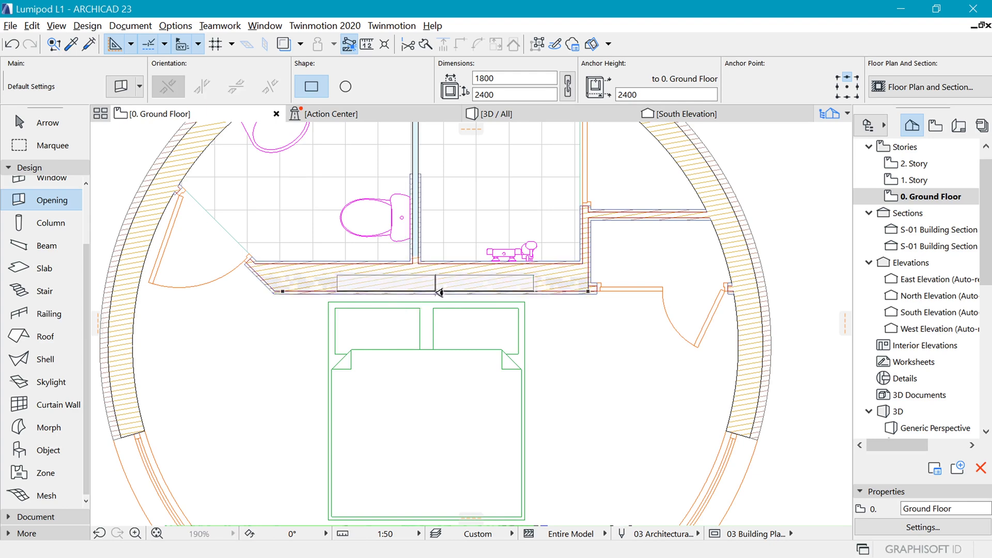
click(440, 348)
scroll(447, 262, up, 3)
shift+click(596, 341)
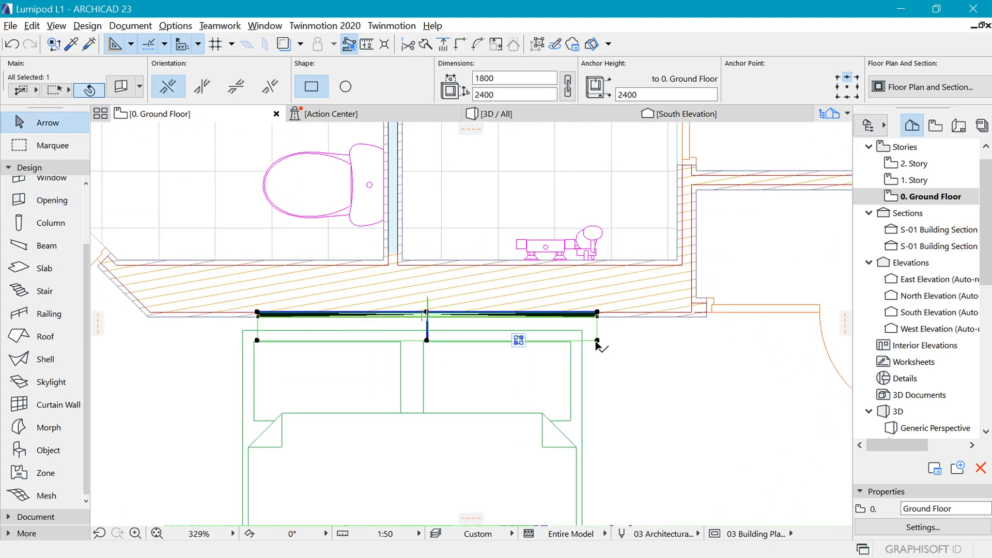
key(Delete)
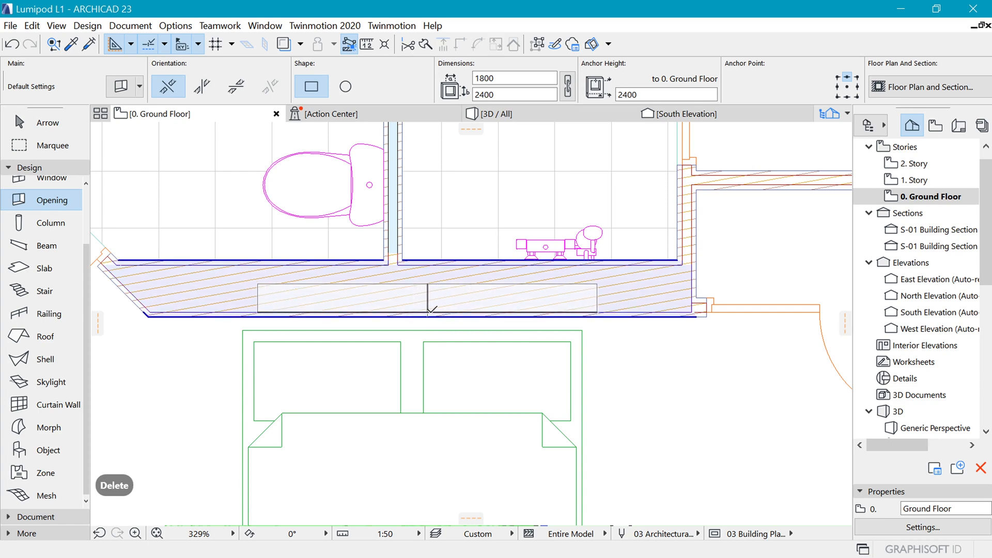
- Place the opening inside the wall behind the bed and extend its depth to the wall's bed-side face
click(428, 311)
key(Escape)
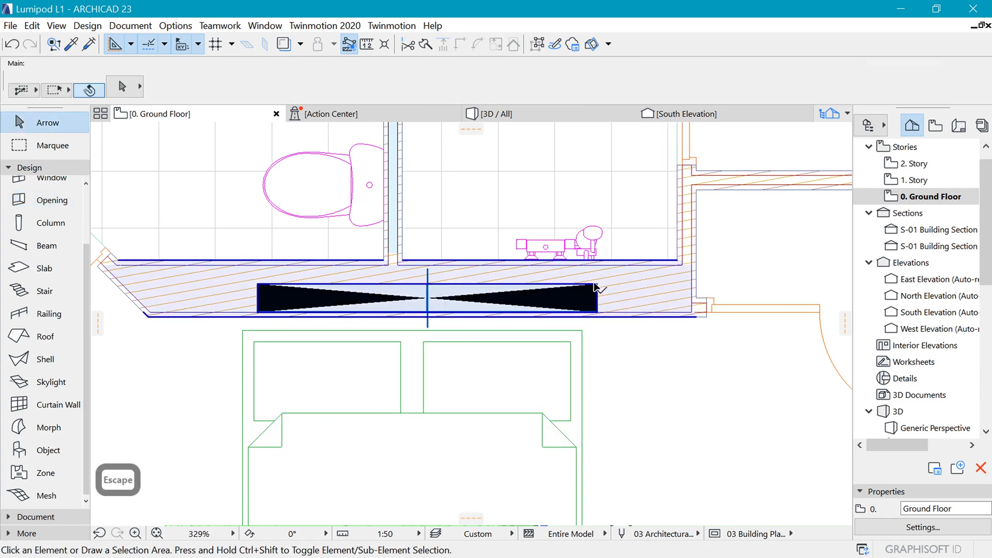
click(598, 290)
scroll(427, 310, up, 2)
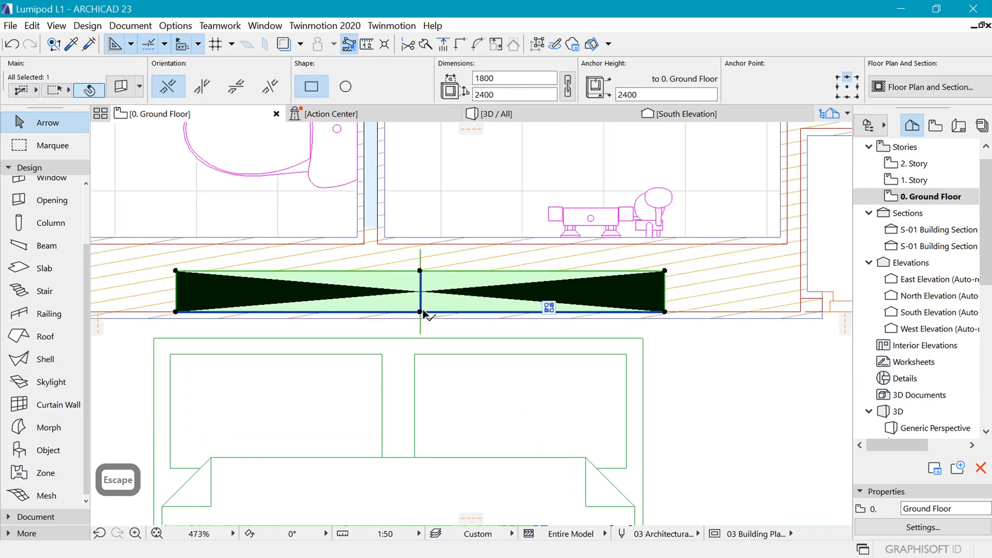
click(665, 311)
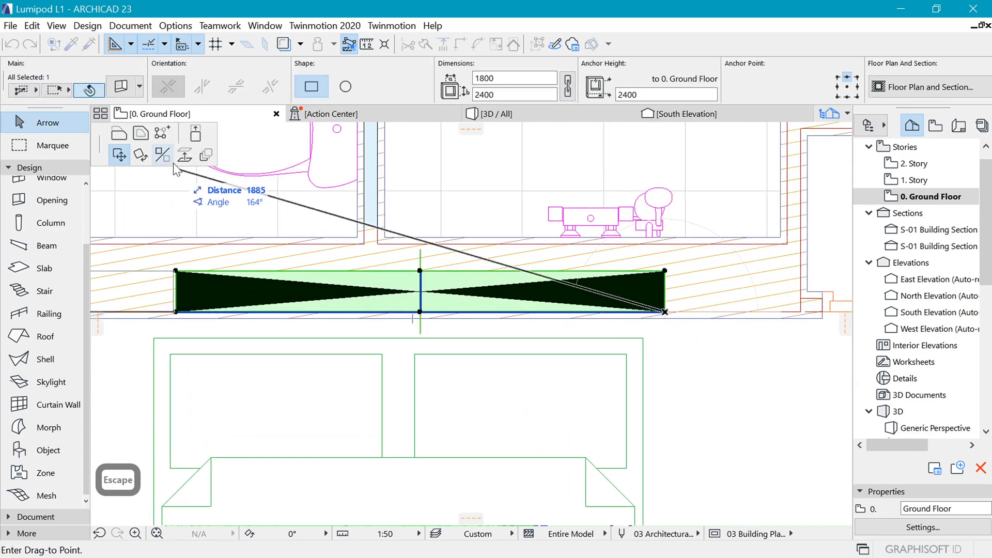
click(195, 135)
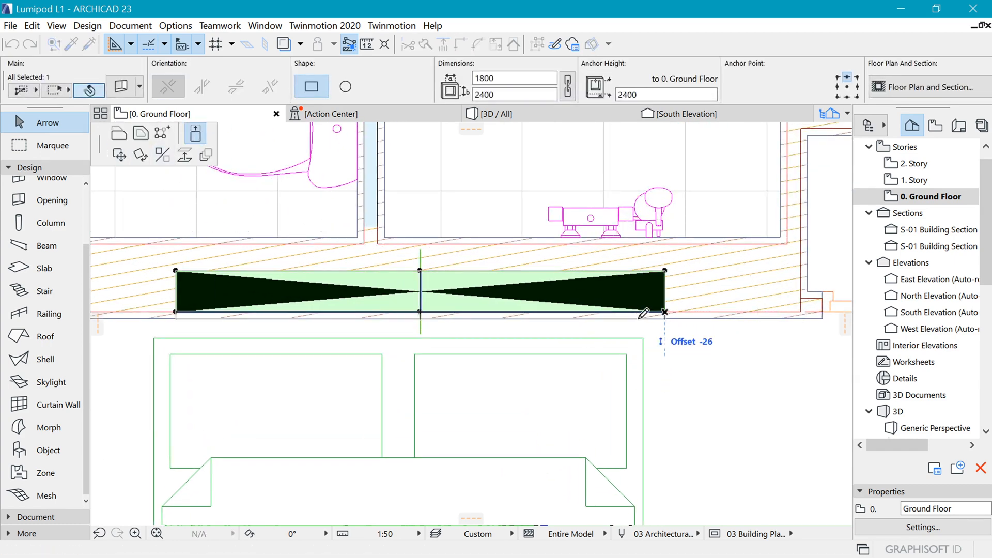
click(682, 317)
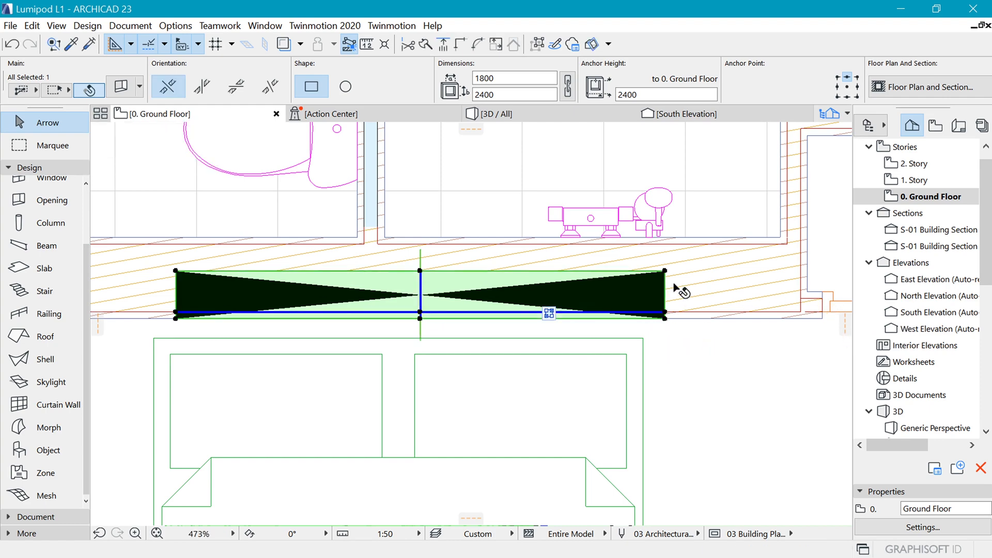
scroll(675, 294, down, 2)
key(Escape)
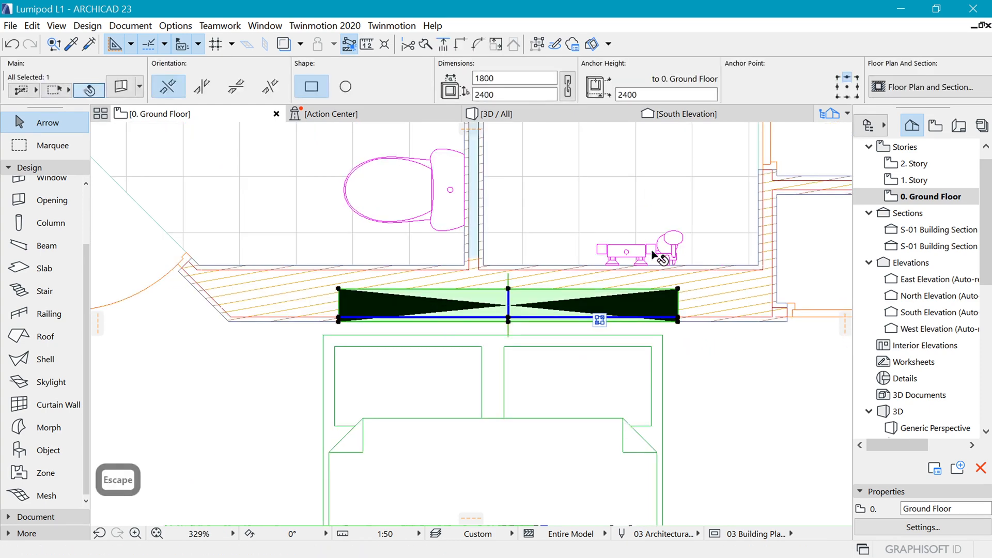
scroll(455, 279, down, 5)
key(ctrl+d)
scroll(485, 336, up, 4)
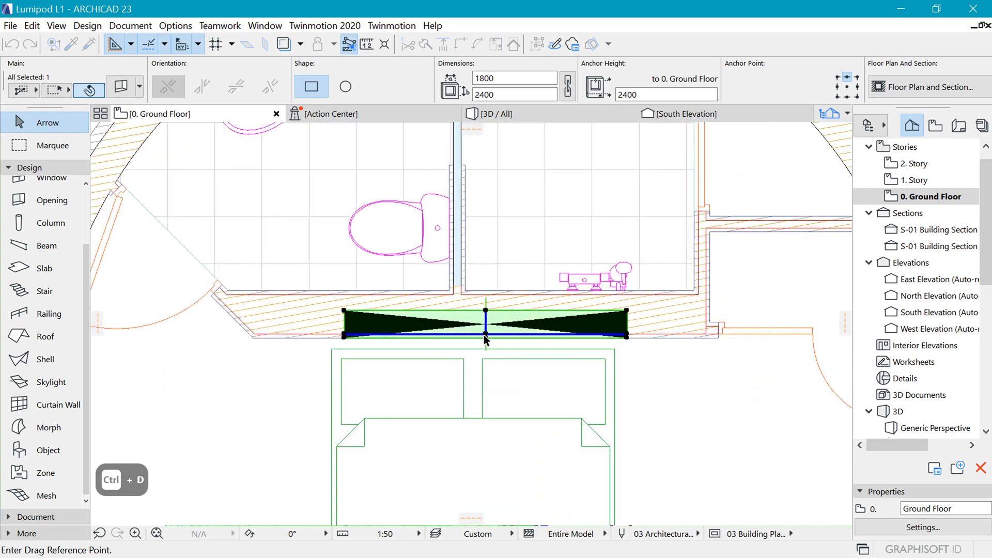
click(487, 342)
click(486, 336)
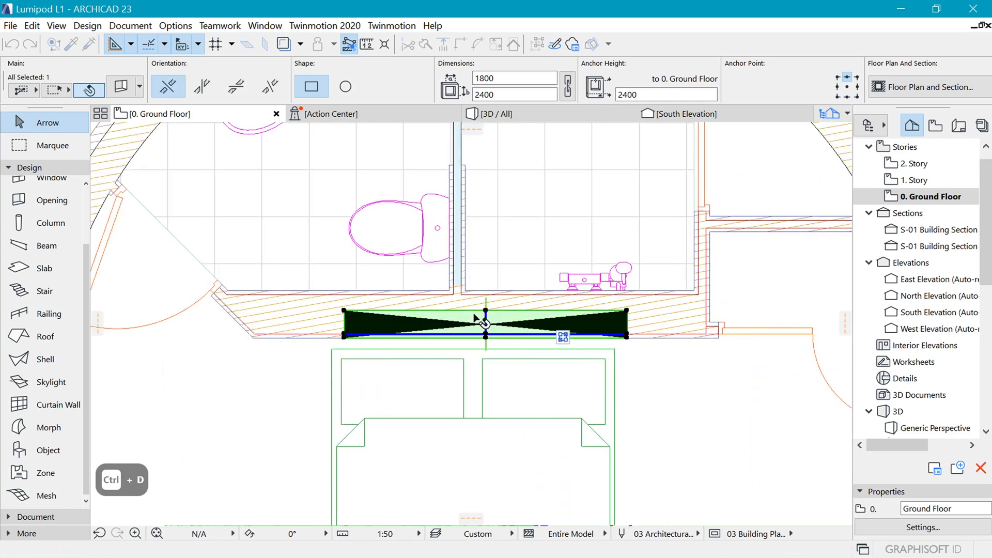
scroll(542, 323, down, 1)
key(Escape)
- Move the double bed against the wall so its headboard corner meets the corner of the opening
click(597, 342)
key(ctrl+d)
click(596, 343)
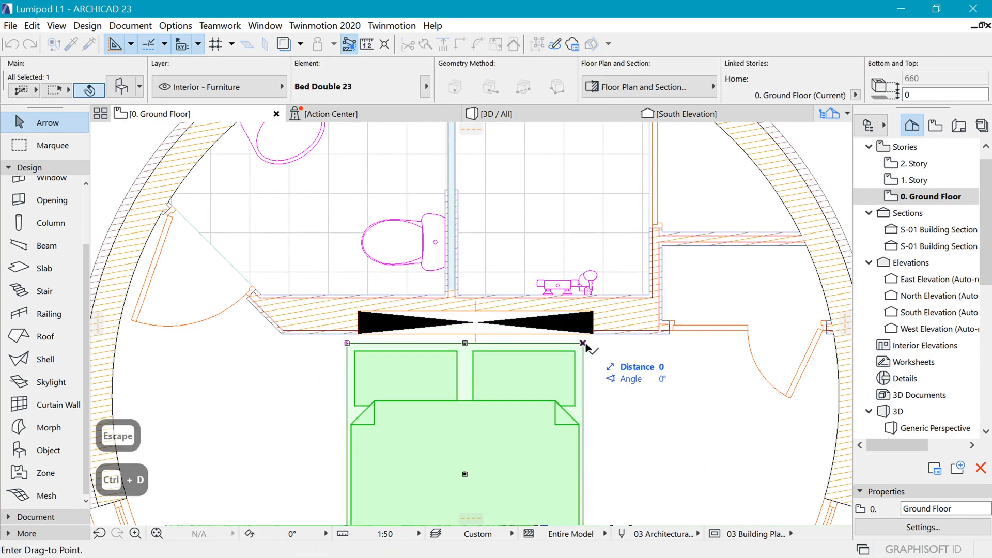
click(594, 334)
scroll(593, 325, up, 2)
key(Escape)
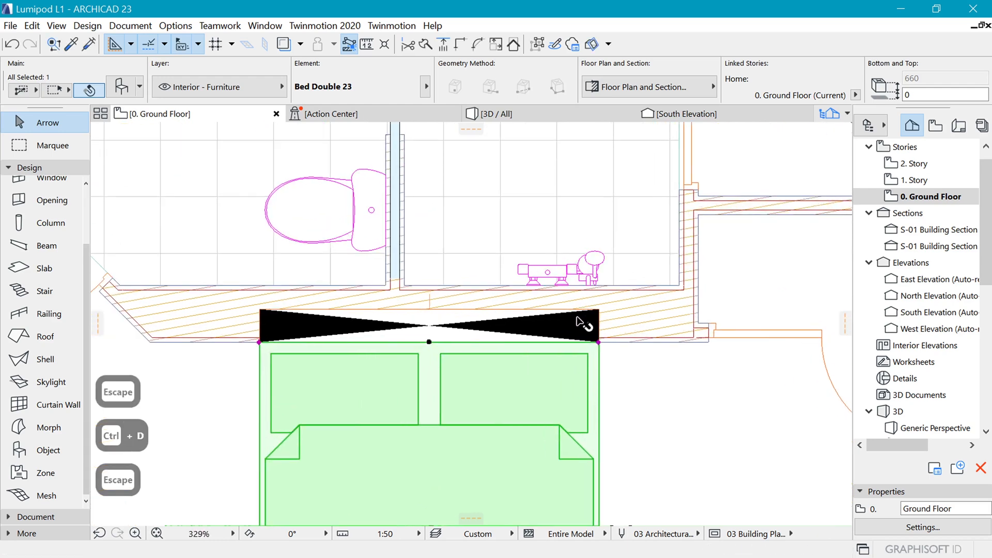
- Change the cut symbol of the opening behind the bed to Diagonal Opening 23
scroll(601, 318, down, 1)
click(594, 323)
key(ctrl+t)
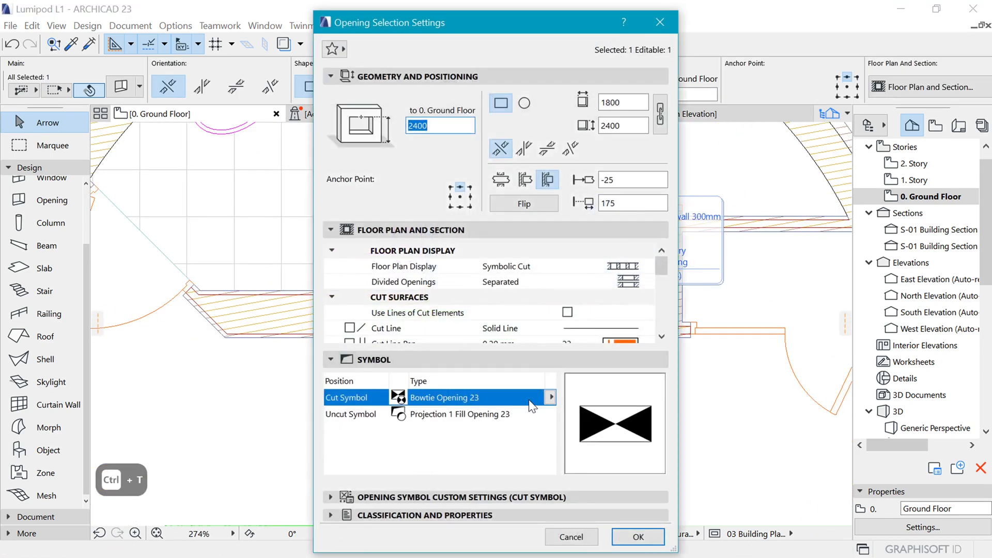
click(551, 398)
click(667, 345)
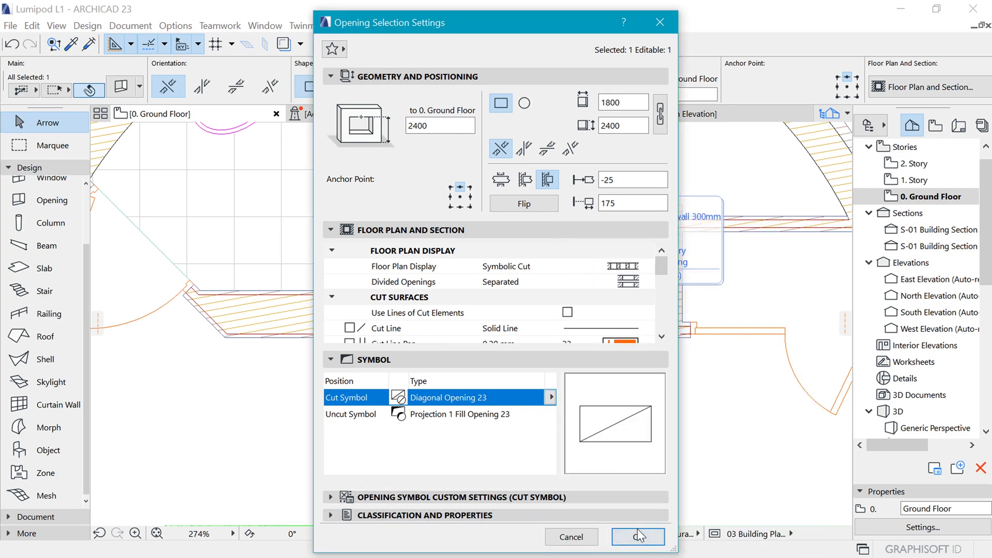
click(637, 534)
key(Escape)
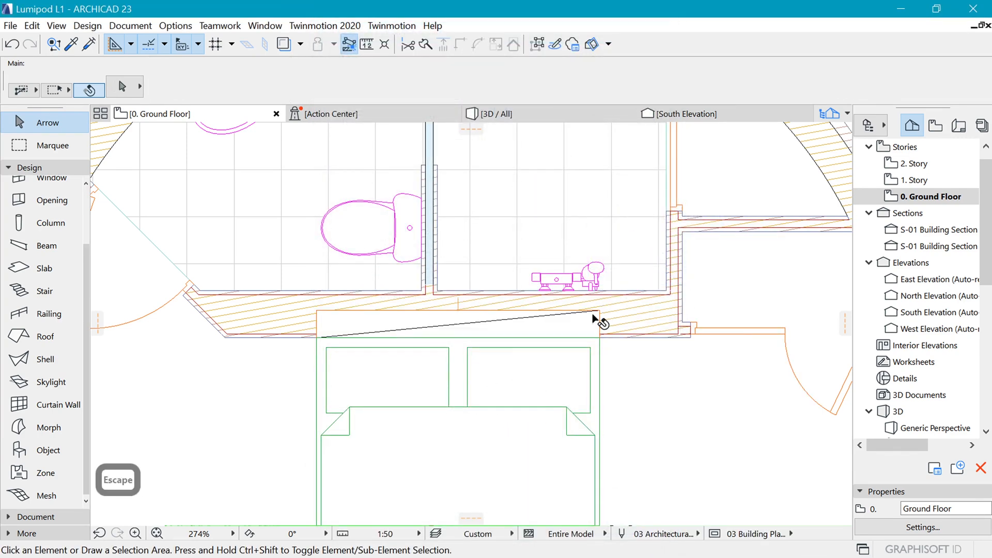
- Set the defaults for a new opening to 2600 wide, 1000 high, with an anchor height of 1500 to the ground floor
alt+click(599, 310)
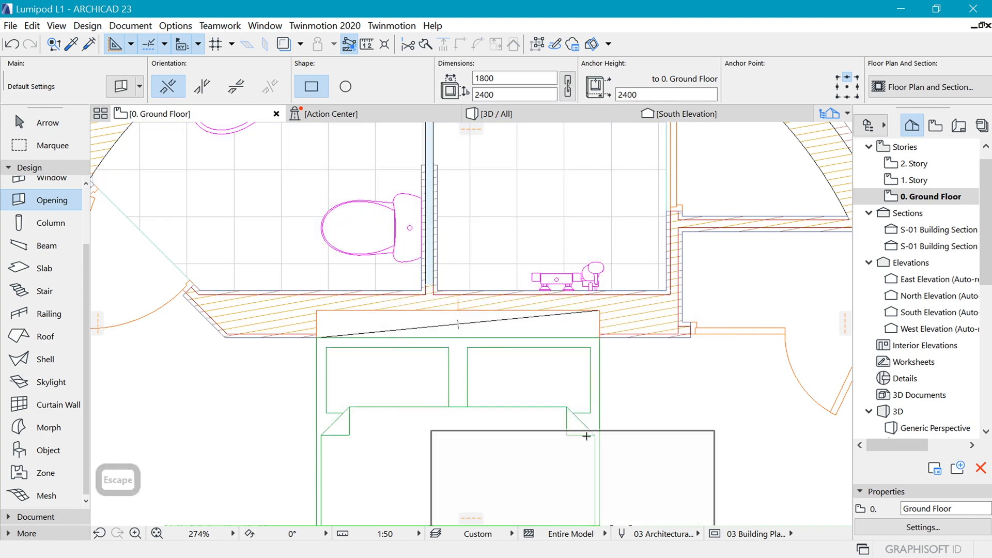
key(ctrl+t)
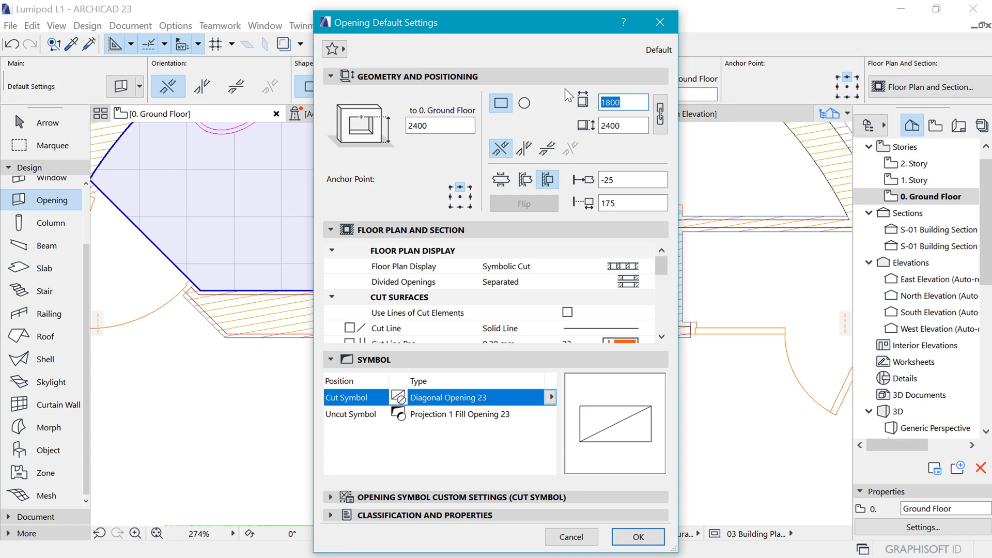
text(260)
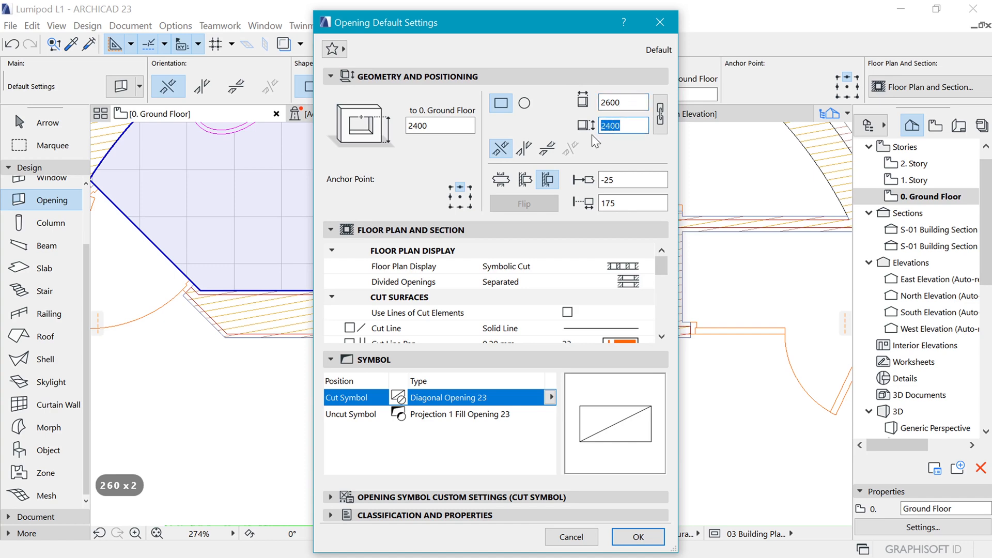
text(1000)
click(413, 129)
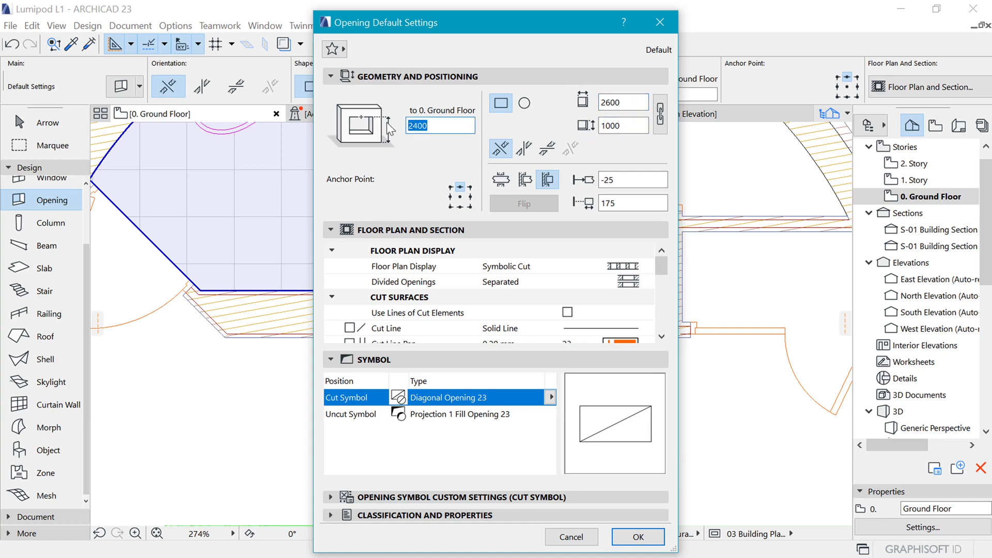
text(1500)
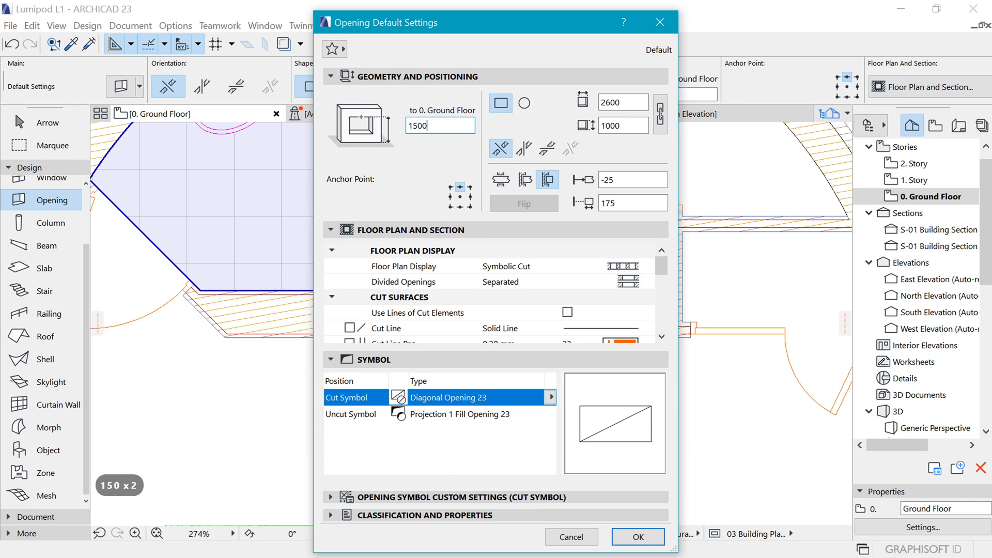
click(638, 537)
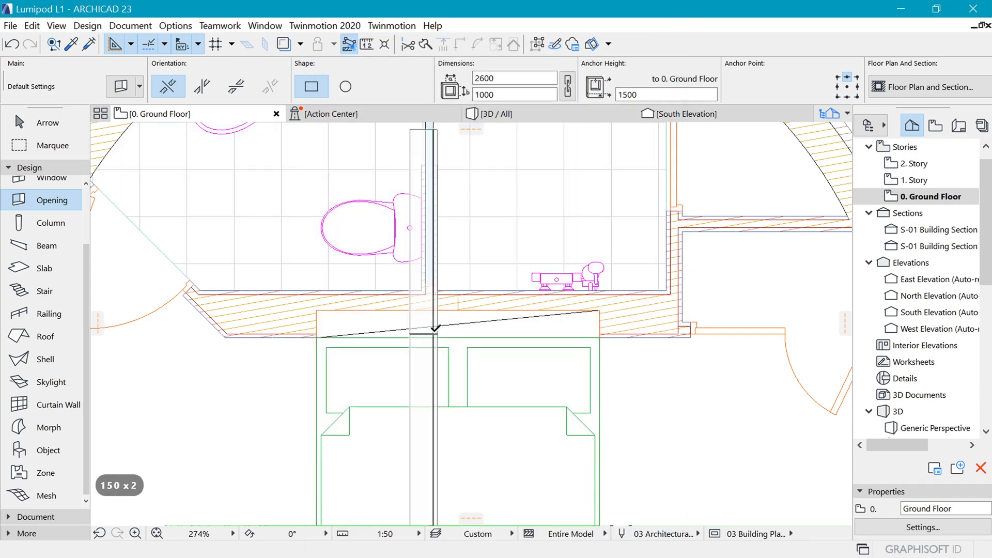
- Place the 2600 × 1000 opening in the wall behind the bed, centred on the existing opening and with matching depth
click(473, 324)
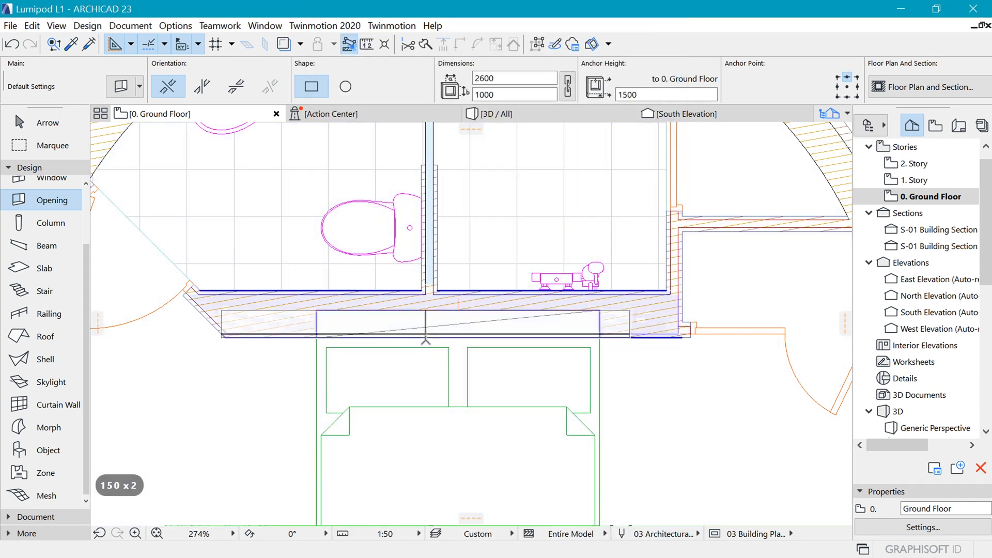
click(457, 341)
click(471, 308)
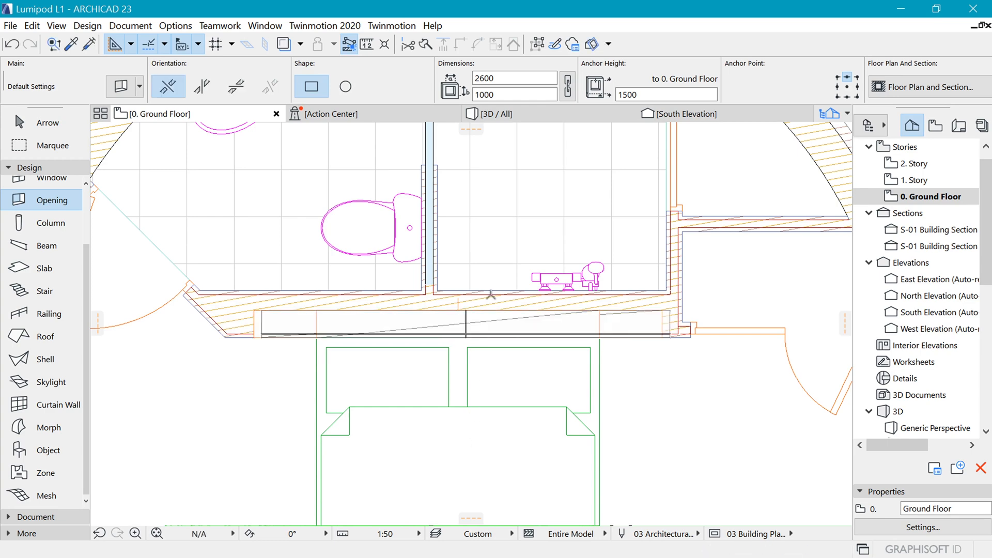
key(Escape)
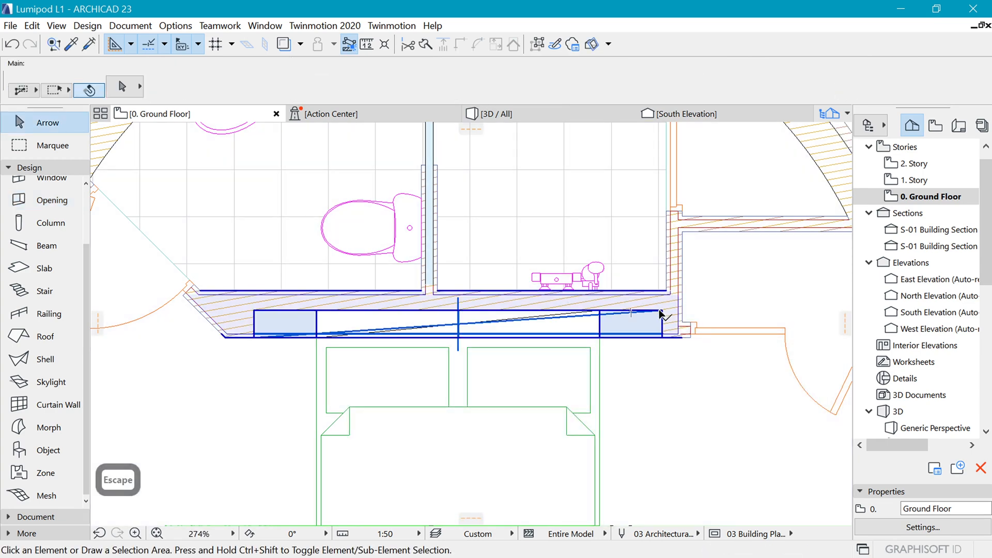
click(660, 312)
scroll(661, 310, up, 4)
scroll(674, 306, down, 4)
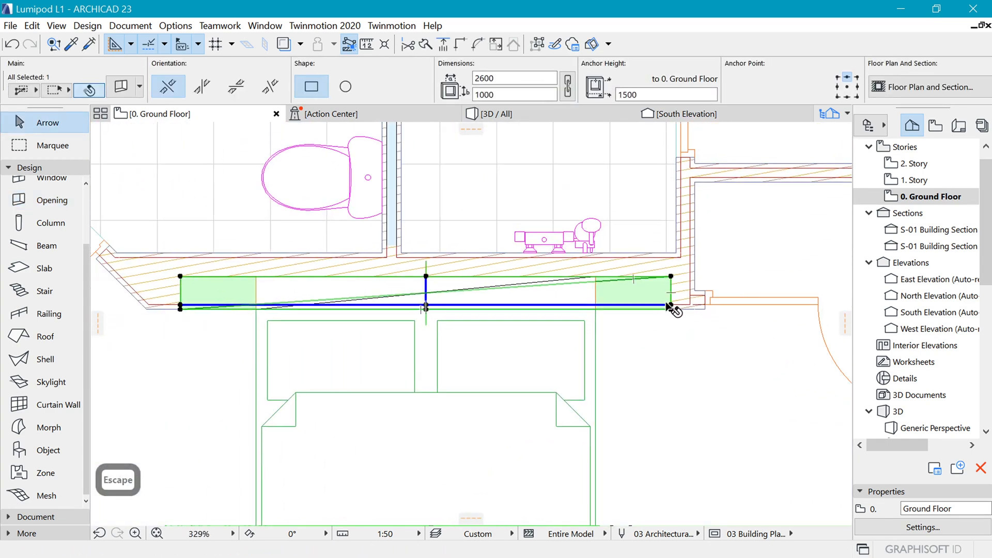
key(Escape)
scroll(421, 282, down, 3)
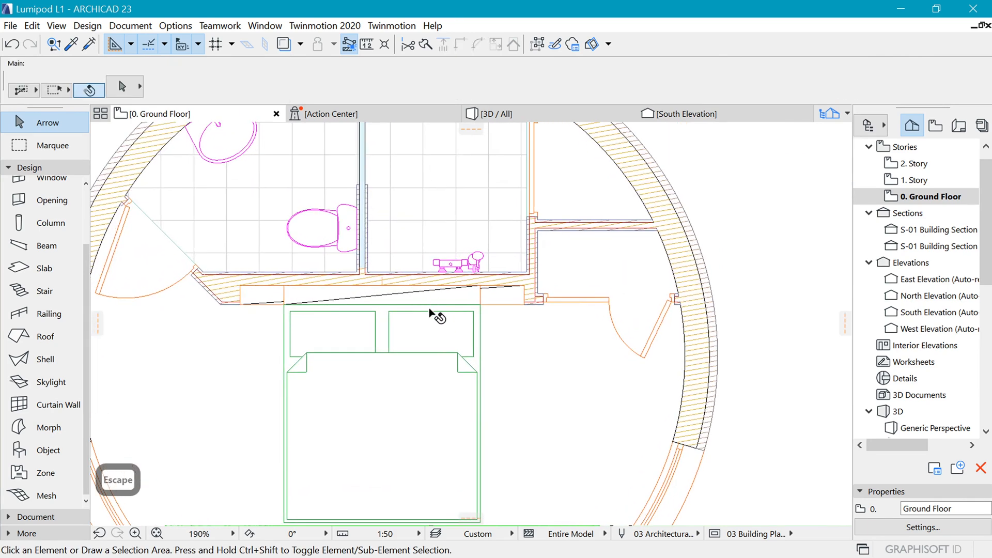
- Move the double bed straight into the wall recess, with its headboard close to the recess's back face
click(464, 298)
key(ctrl+d)
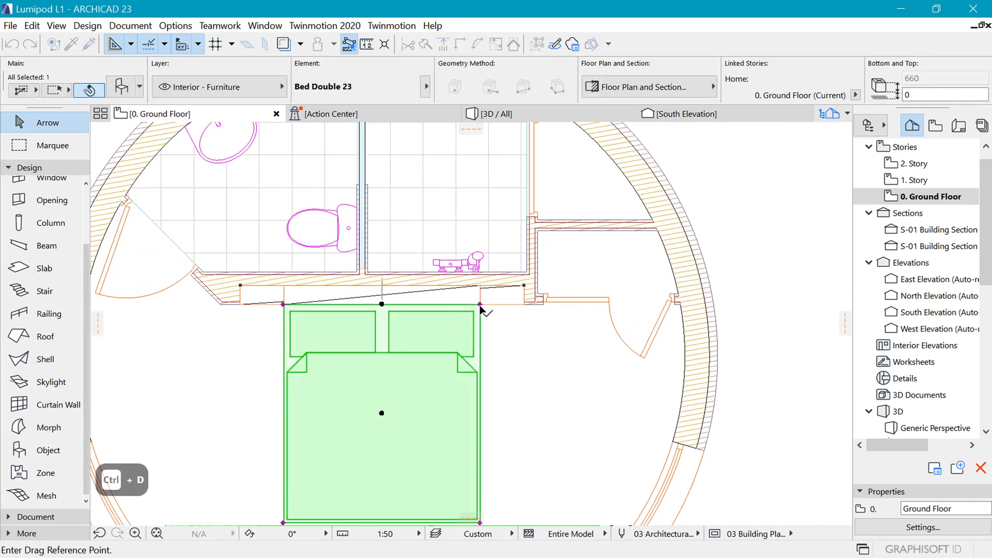
click(480, 304)
click(480, 288)
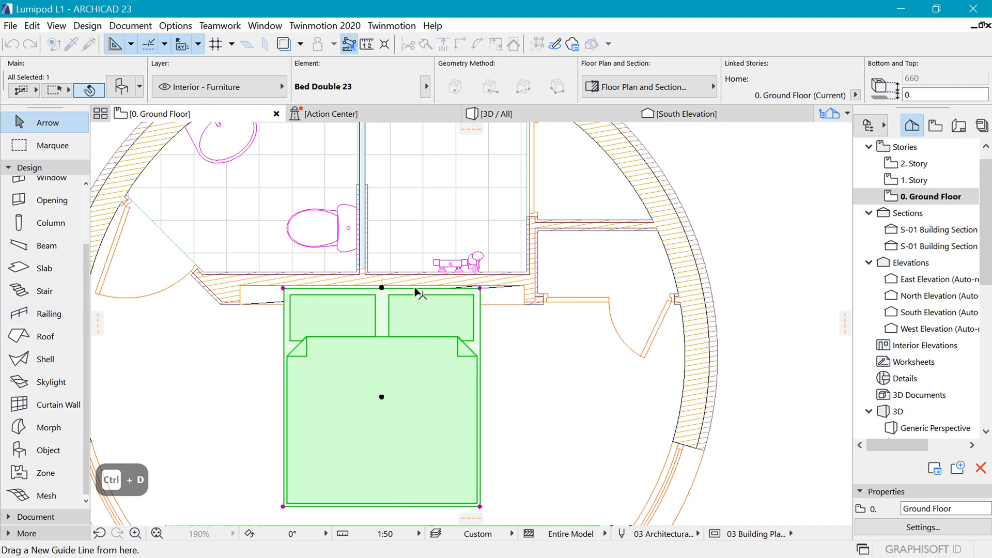
key(Escape)
- Move the horizontal S-01 section line onto the building across the bed, and stretch its short end past the round outer wall
scroll(514, 271, down, 5)
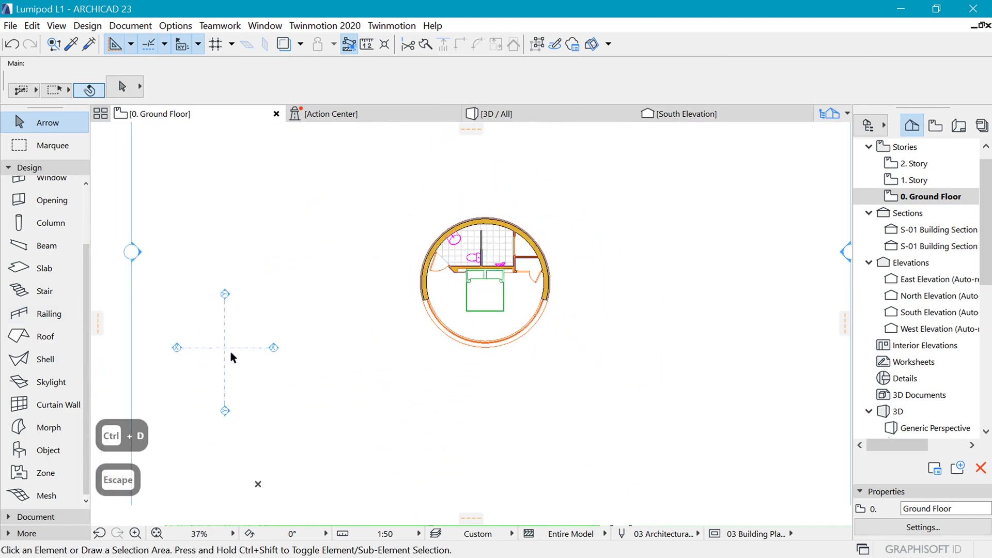
click(177, 348)
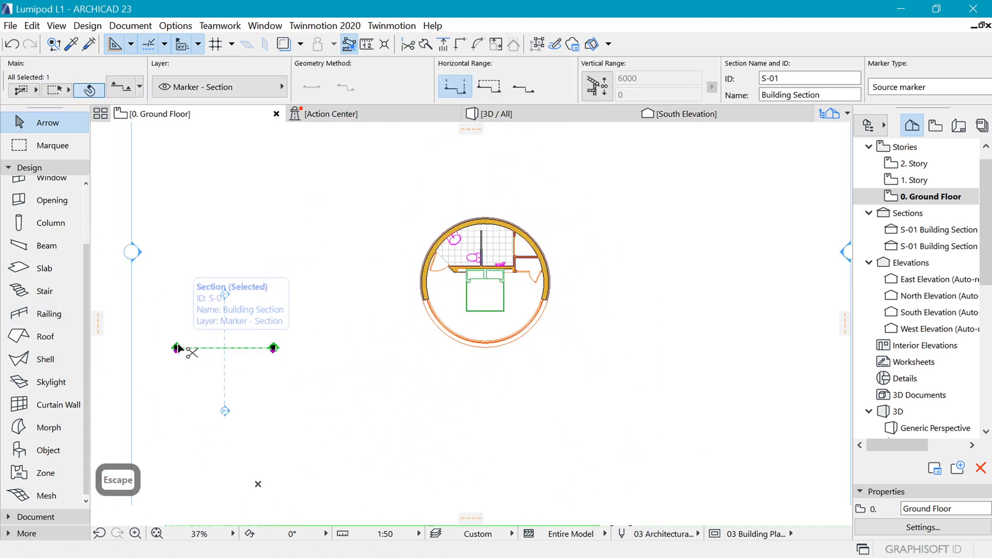
key(ctrl+d)
click(231, 348)
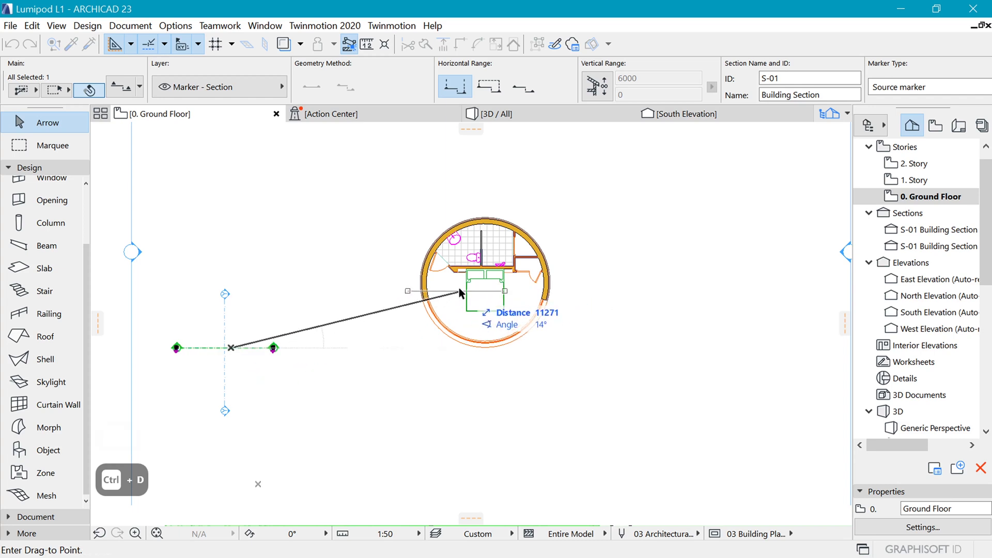
click(486, 289)
click(494, 288)
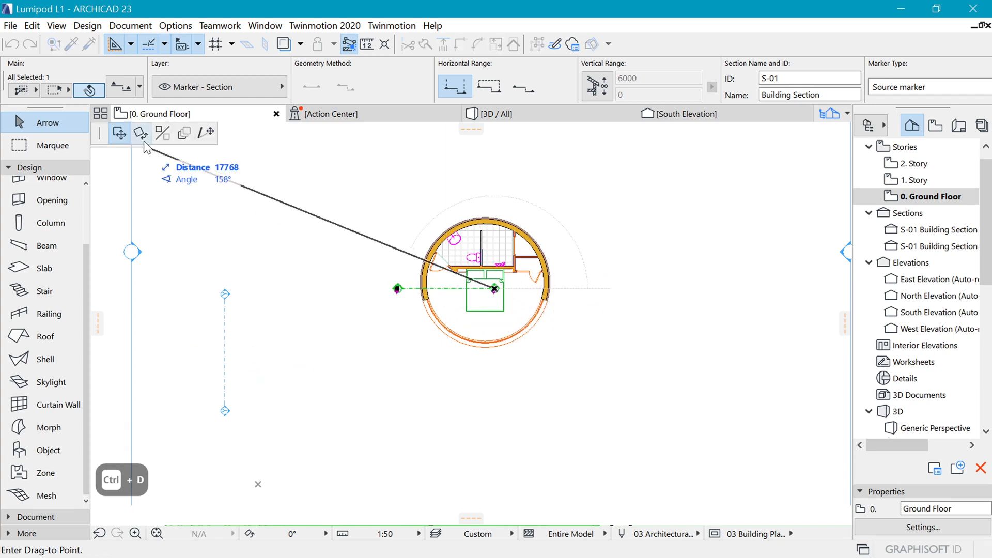
click(594, 288)
scroll(487, 181, up, 3)
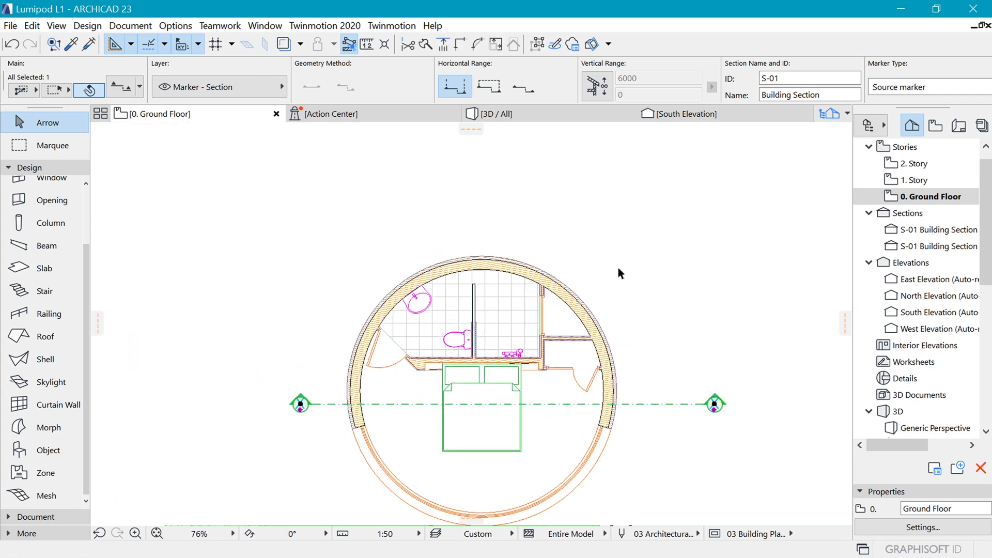
- Open the S-01 building section and the 3D view, and examine how the openings cut the wall layers behind the bed
right_click(618, 265)
click(683, 275)
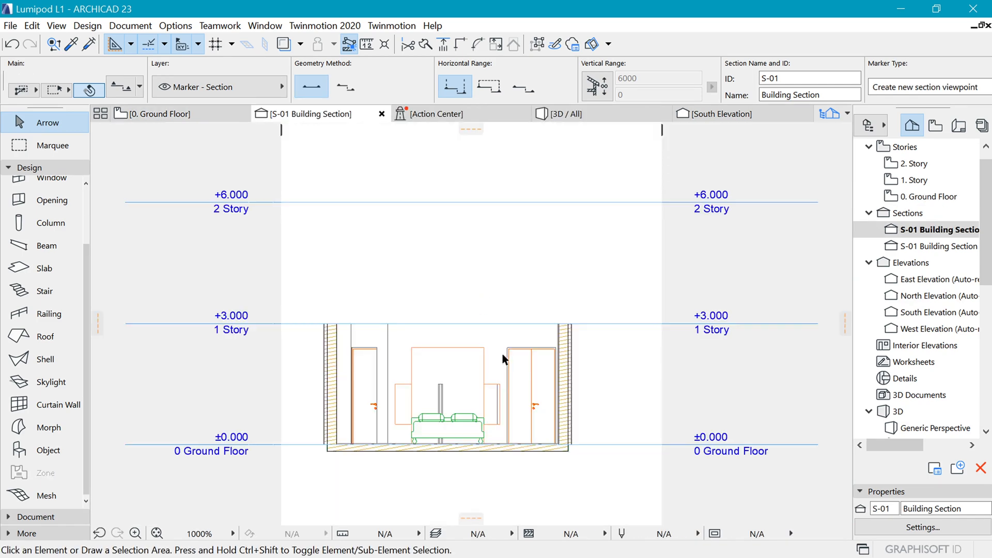
scroll(419, 465, up, 4)
scroll(607, 341, down, 3)
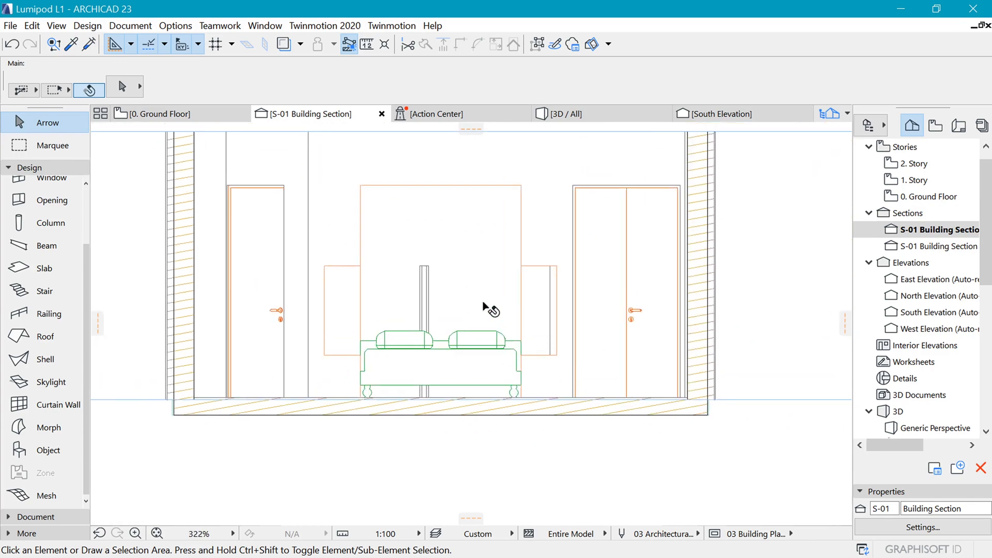
scroll(490, 289, up, 3)
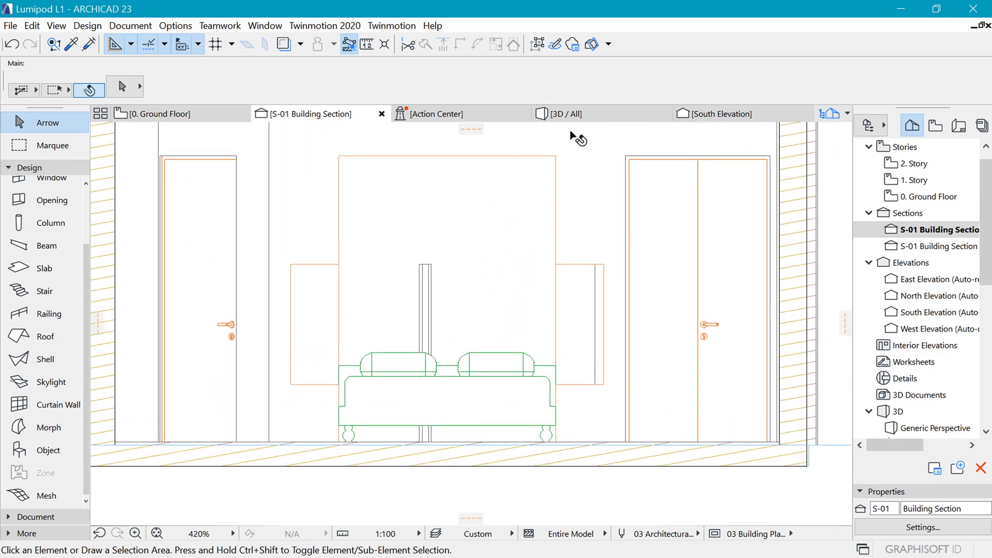
click(576, 113)
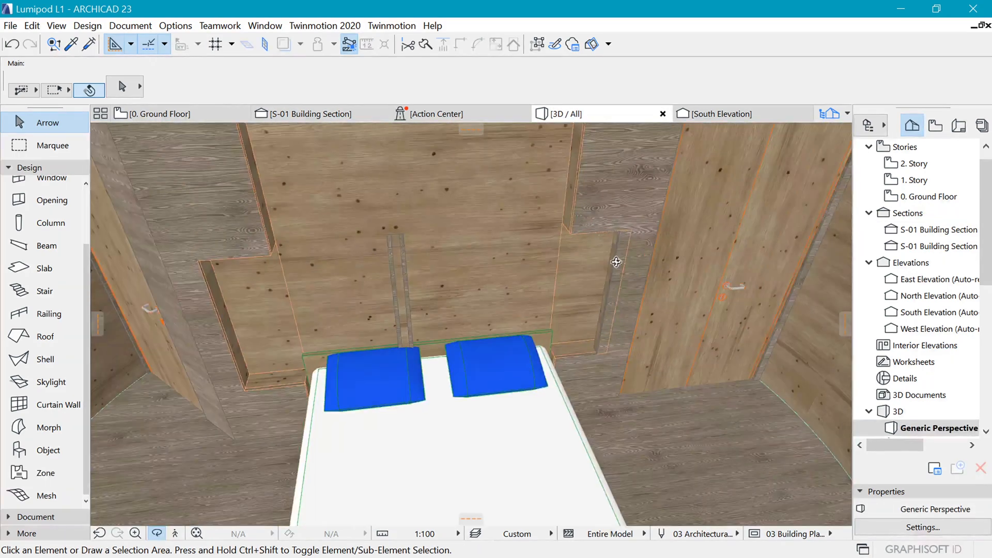
drag(617, 262, 452, 265)
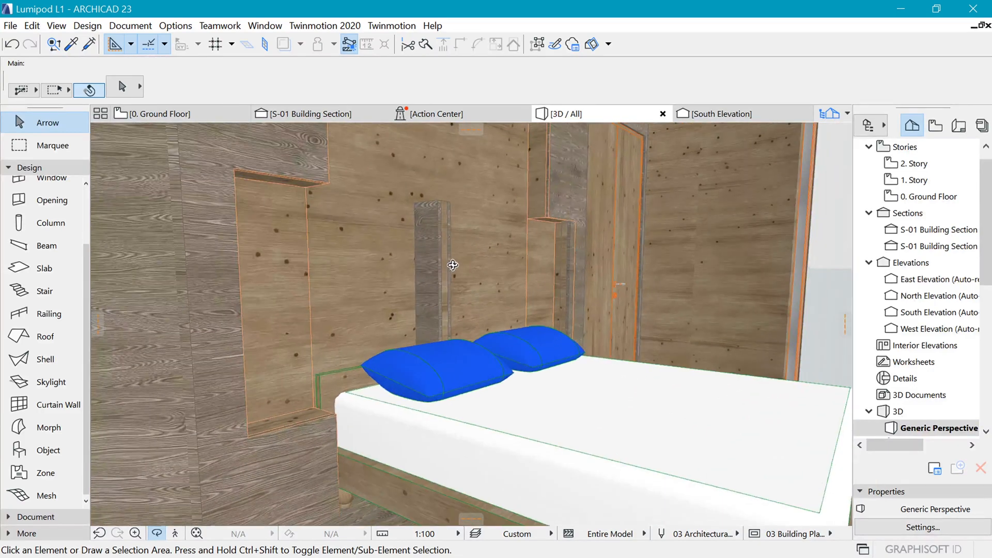
- Add the thin walls on both sides of the glass partition to the elements cut by the 1800 × 2400 opening
click(199, 114)
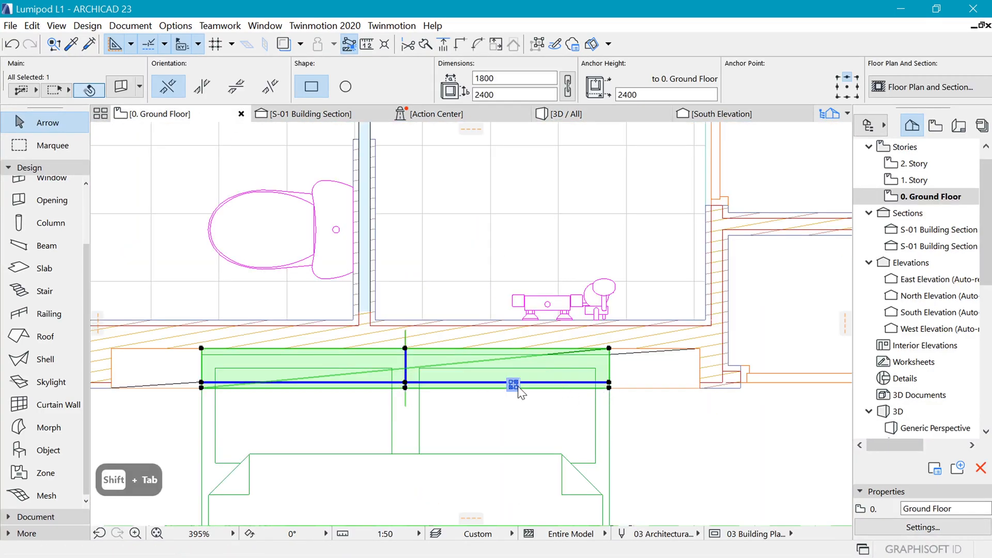
mouse_move(516, 383)
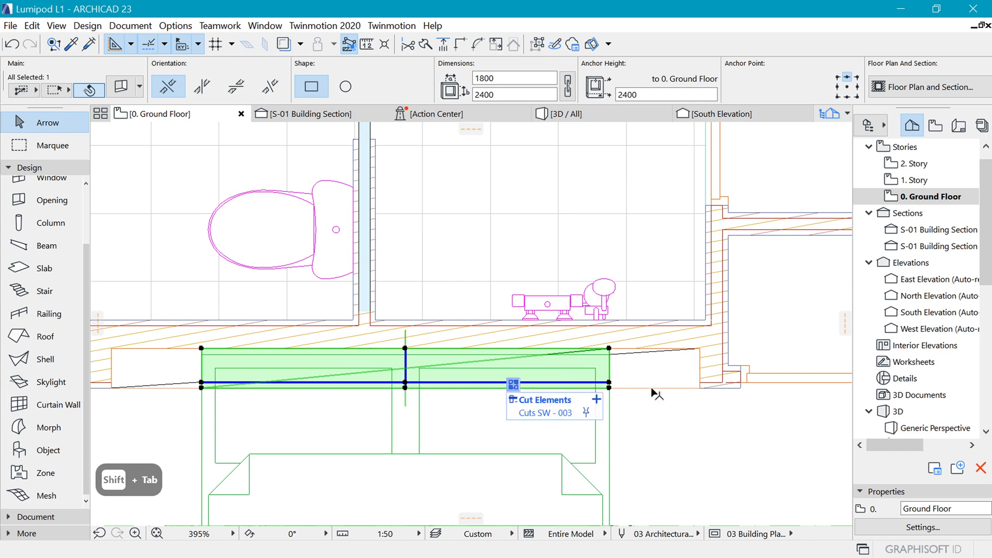
click(596, 400)
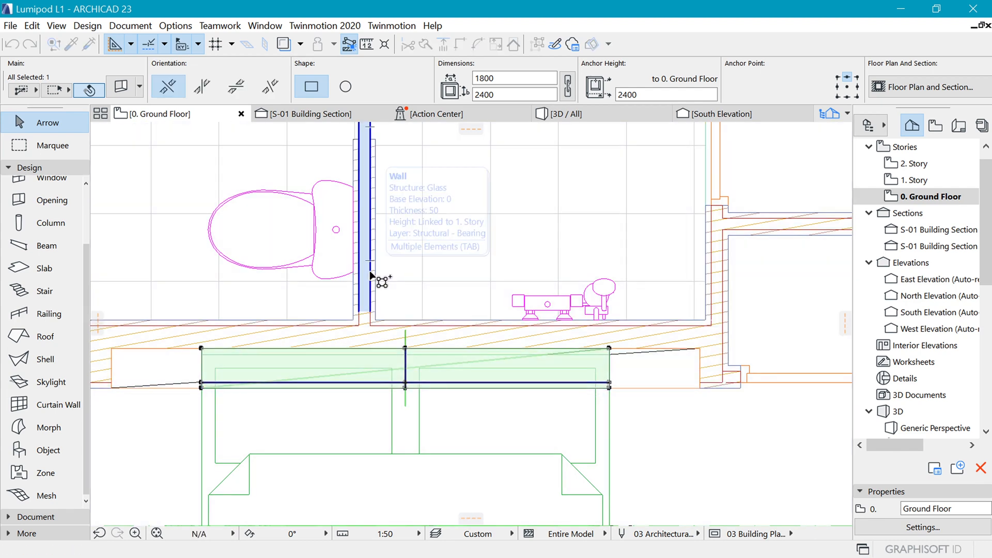
mouse_move(516, 383)
click(596, 400)
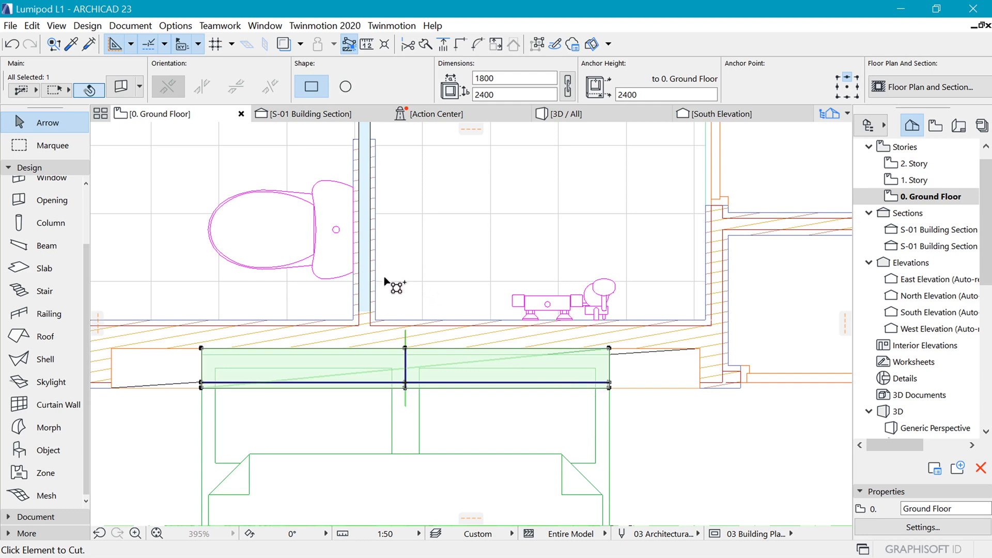
click(375, 292)
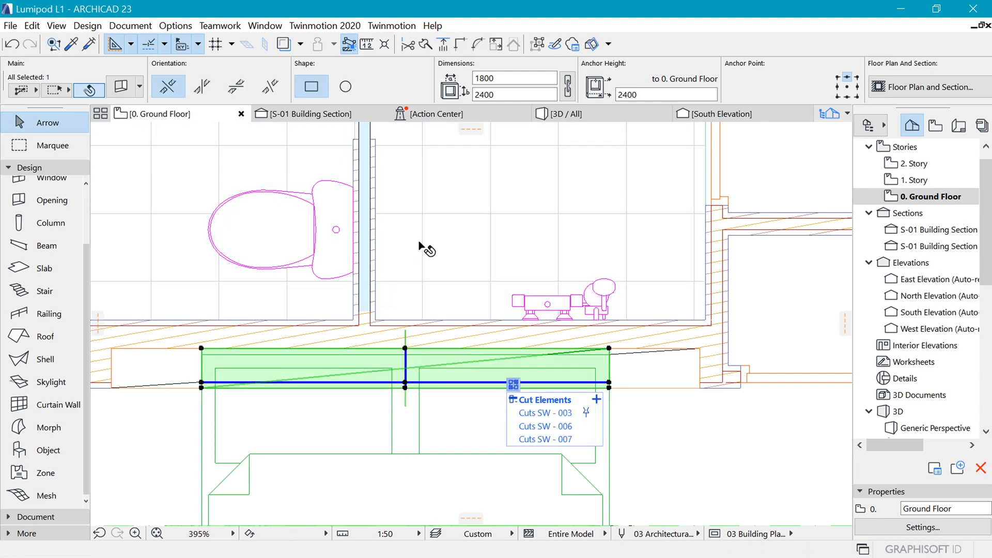
- Examine the recessed openings behind the bed and the whole round interior in 3D, and return to the ground floor plan
scroll(537, 330, down, 6)
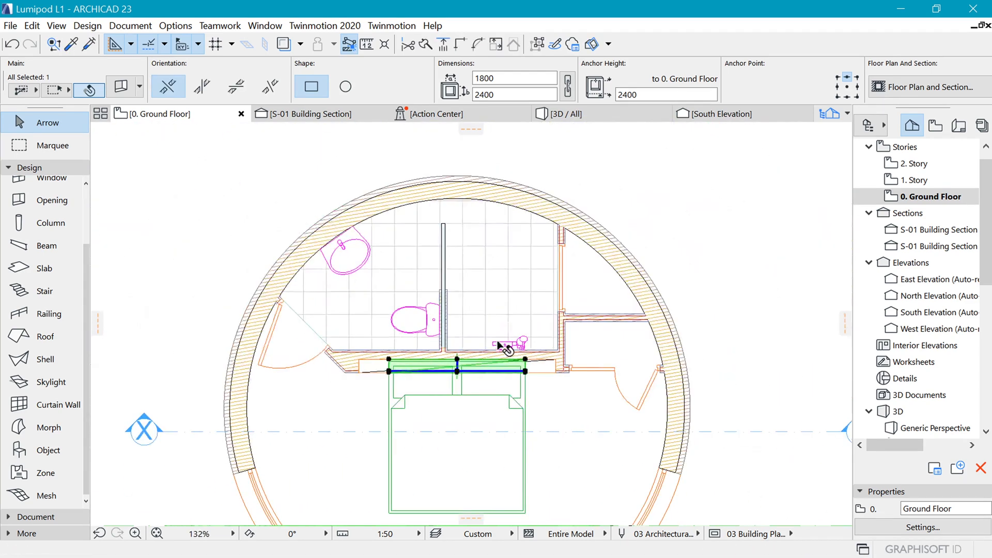
scroll(563, 202, up, 1)
click(582, 110)
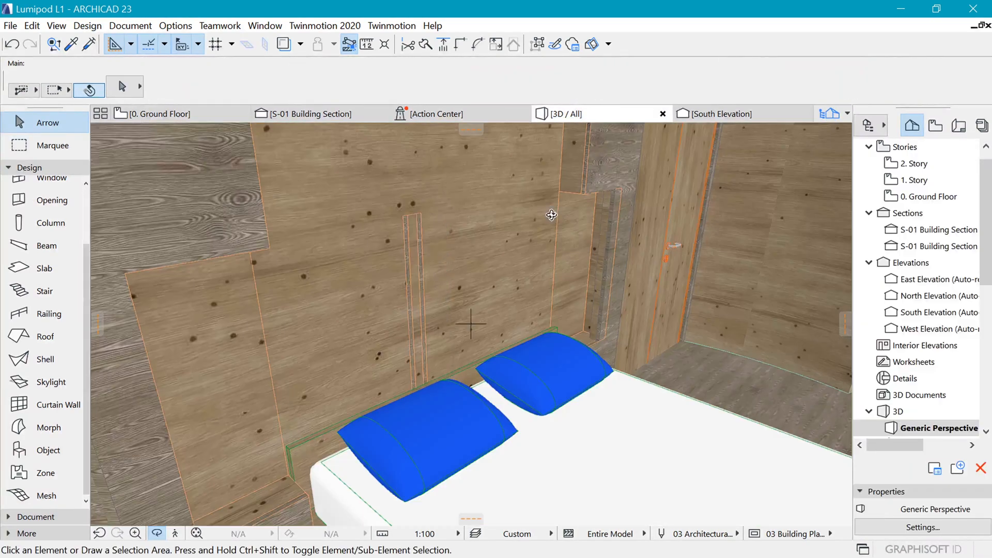
drag(543, 277, 247, 246)
scroll(445, 223, up, 8)
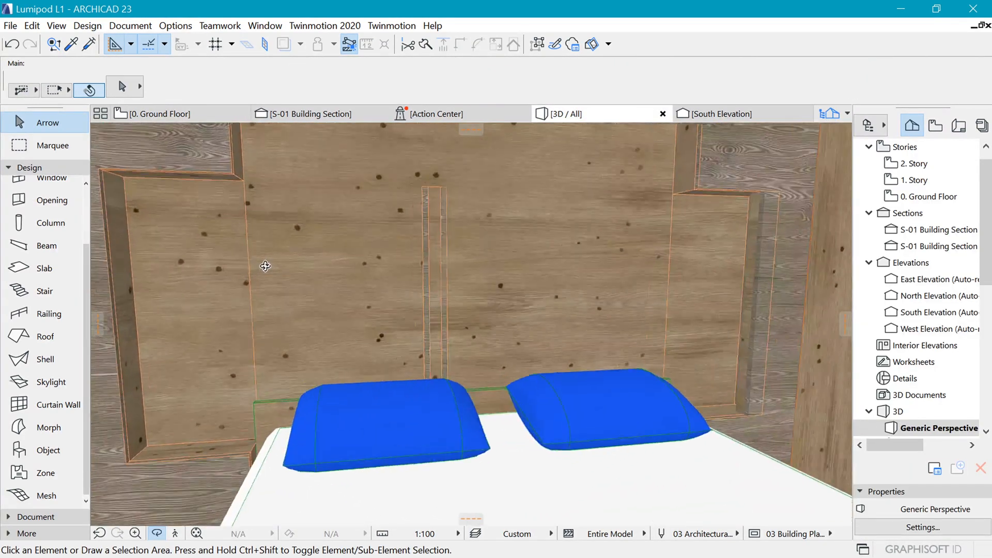
scroll(509, 259, down, 6)
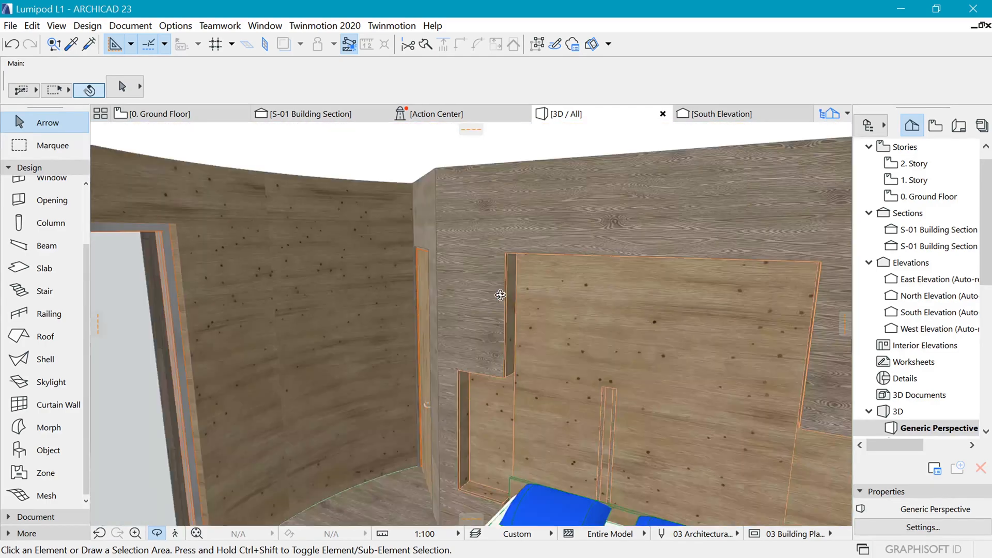
scroll(506, 347, up, 3)
drag(395, 344, 720, 270)
scroll(442, 347, down, 2)
scroll(509, 269, down, 10)
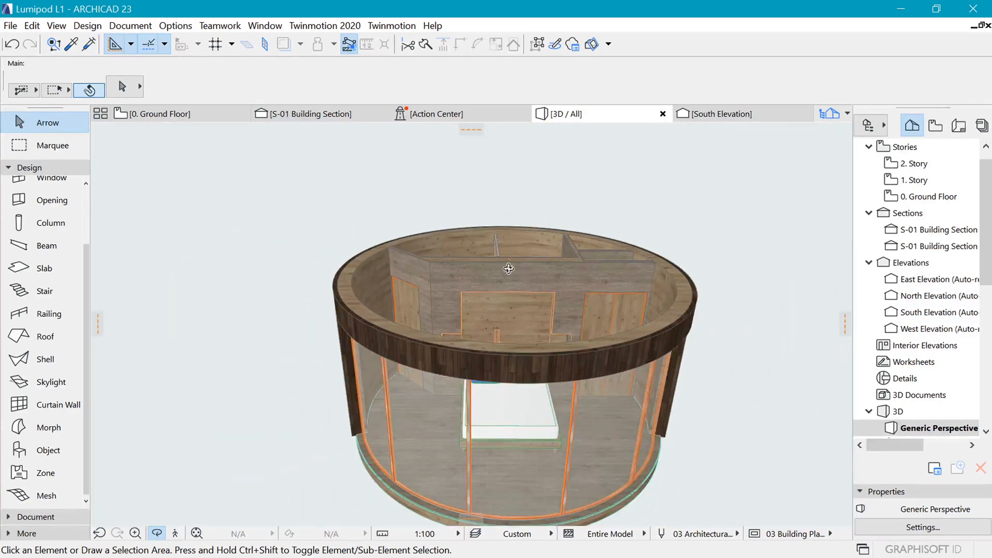
drag(509, 268, 527, 346)
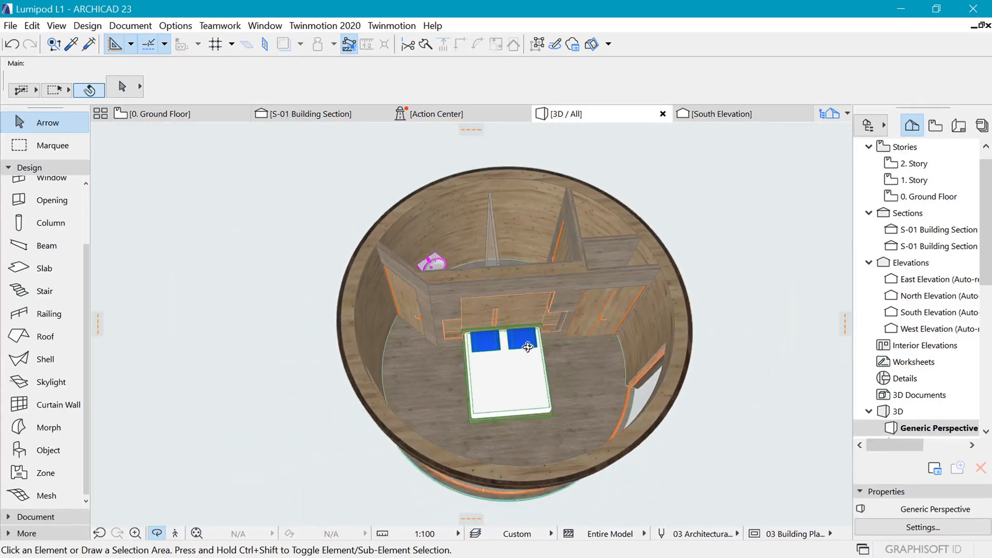
key(Escape)
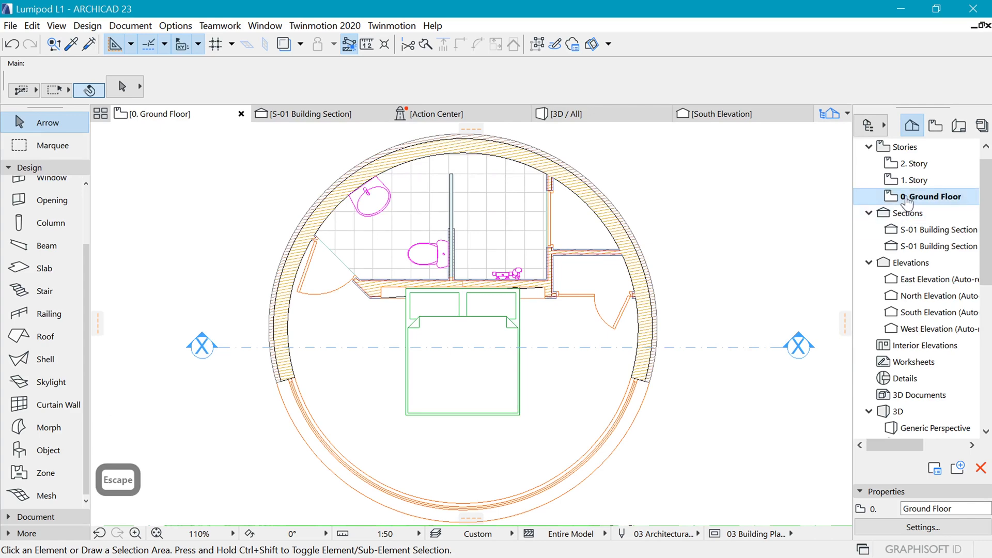
- In the story settings, name story 1 Roof and delete story 2
right_click(907, 201)
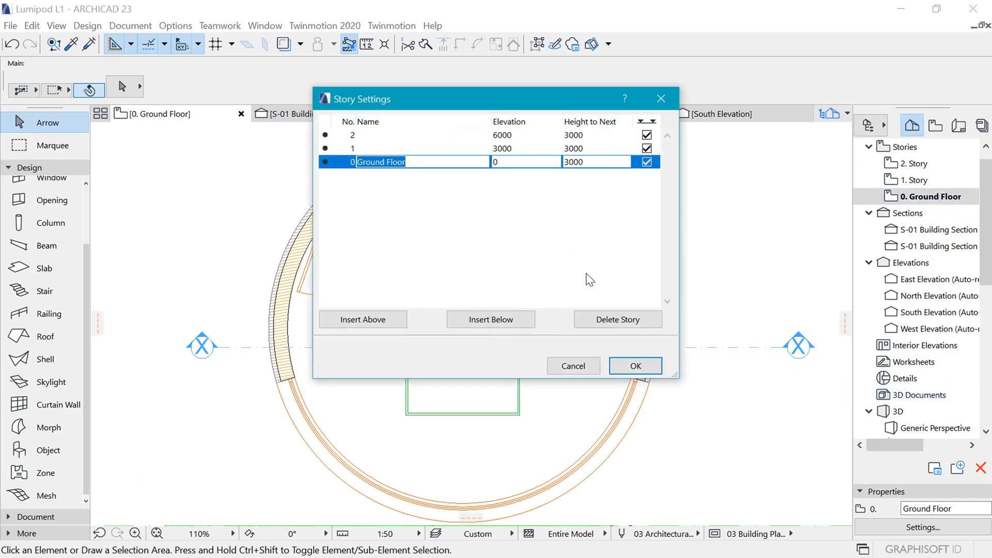
click(404, 136)
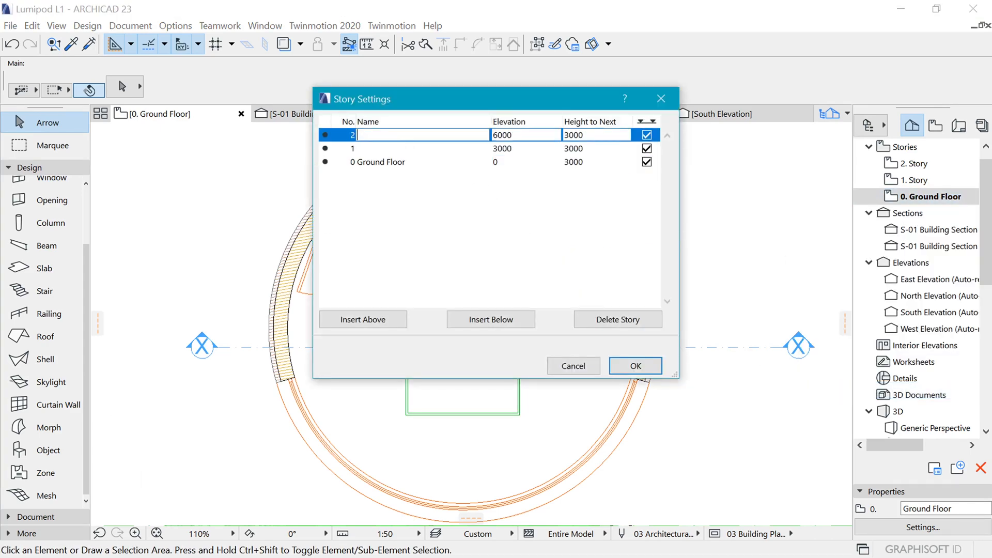
click(399, 148)
text(Roof)
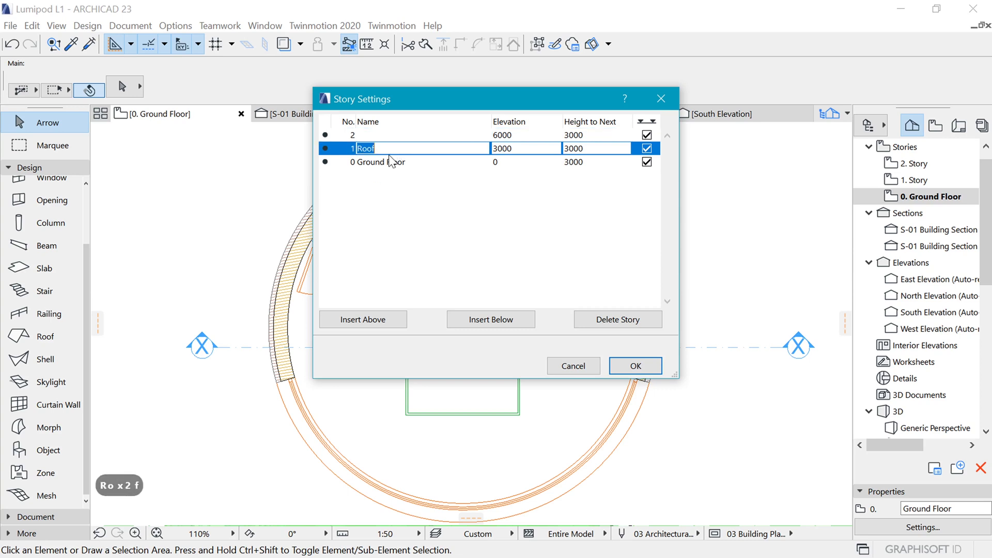
click(355, 134)
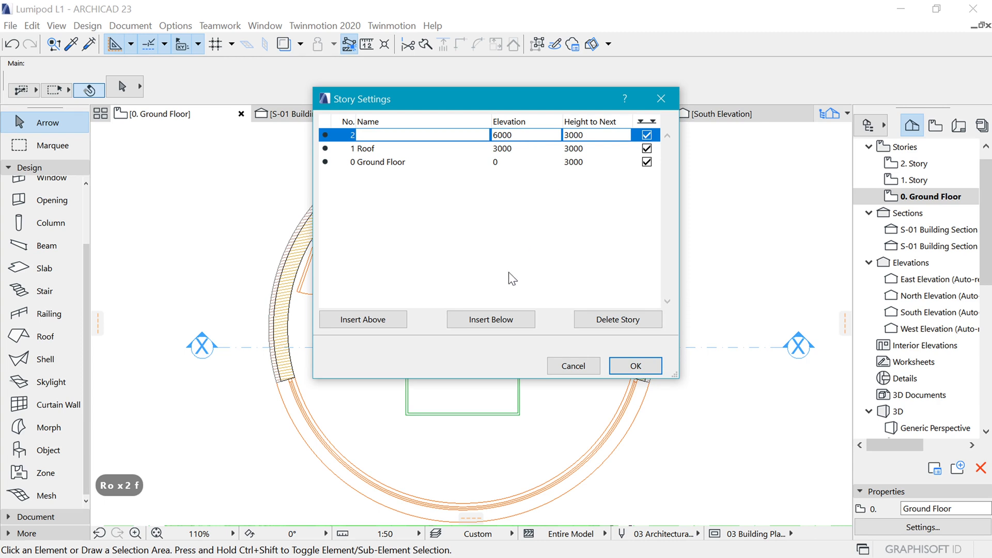
click(610, 321)
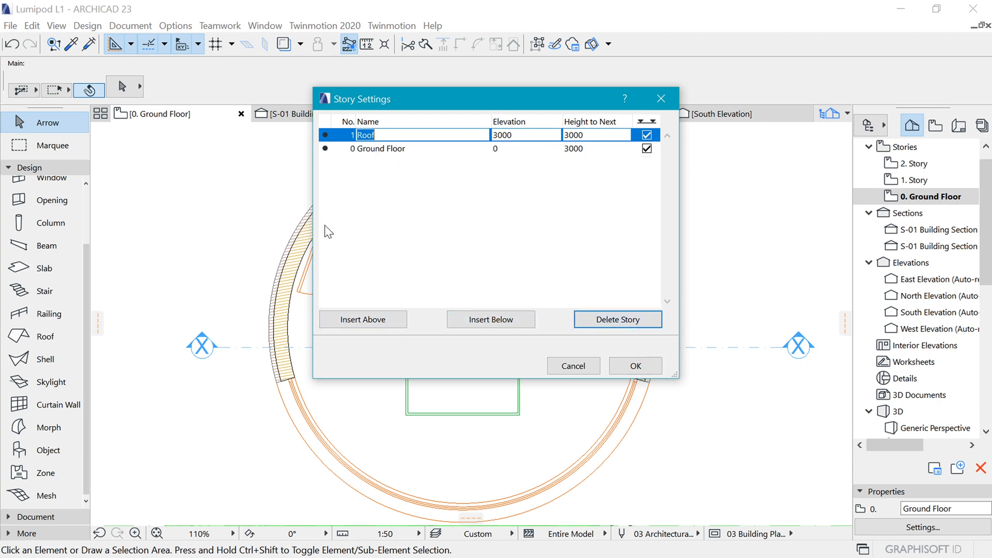
- Insert a story named Terrain below the Ground Floor and apply the story changes, including the irreversible story deletion
click(399, 149)
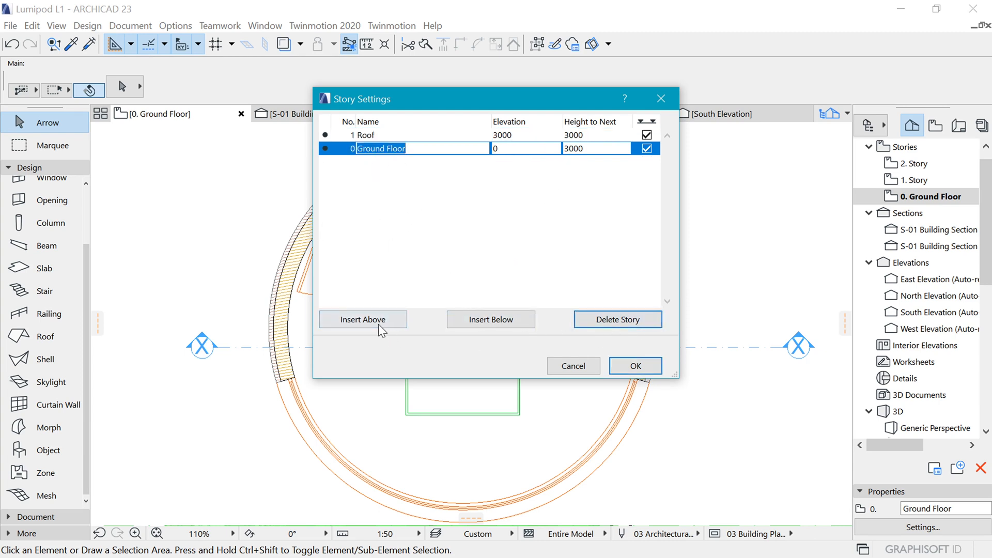
click(486, 321)
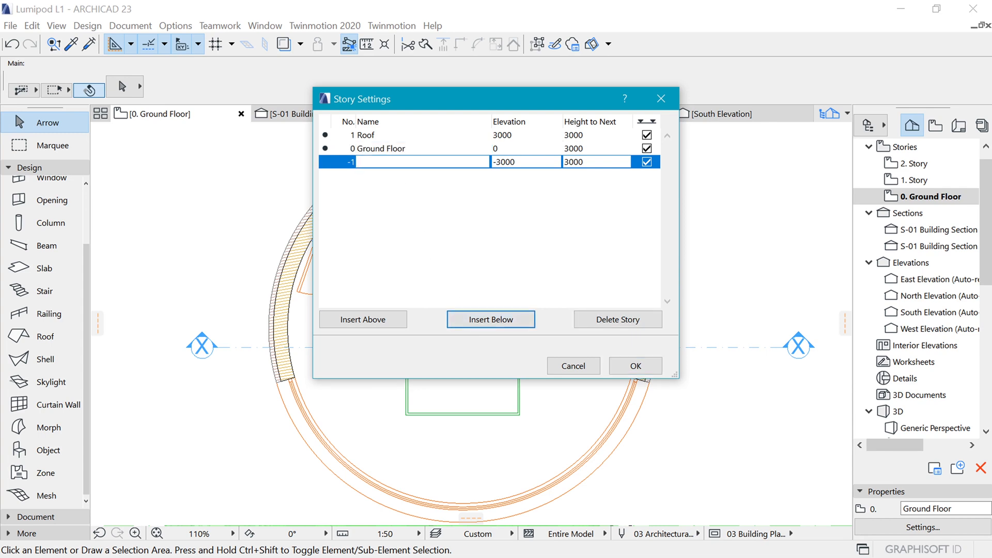
text(Terrain)
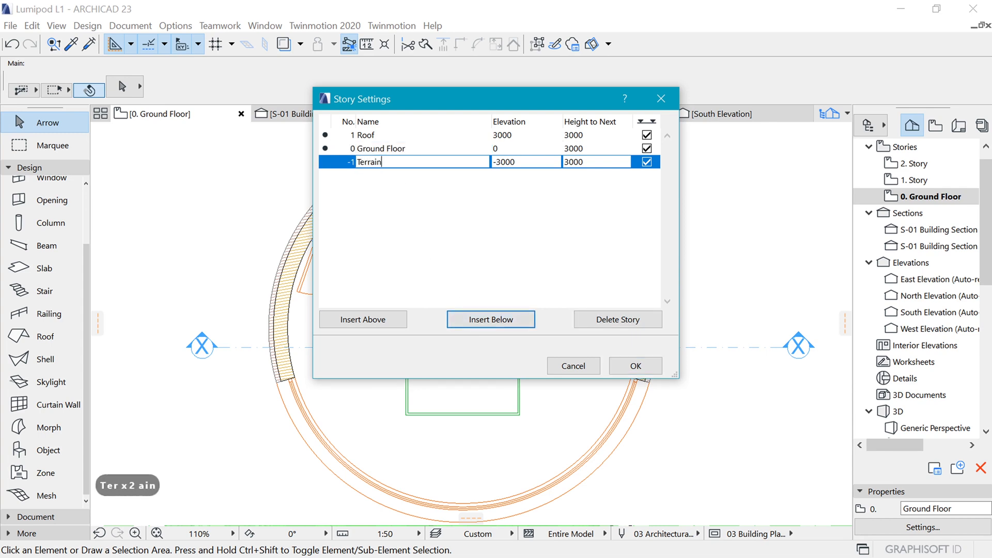
click(633, 367)
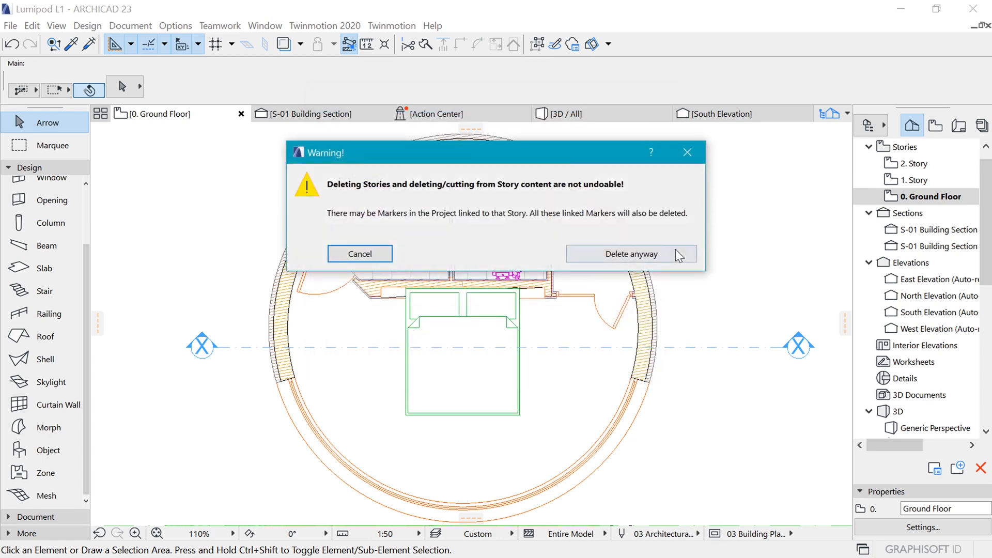
click(632, 257)
- Look through the Terrain and Roof stories, and return to the ground floor plan
scroll(572, 217, down, 3)
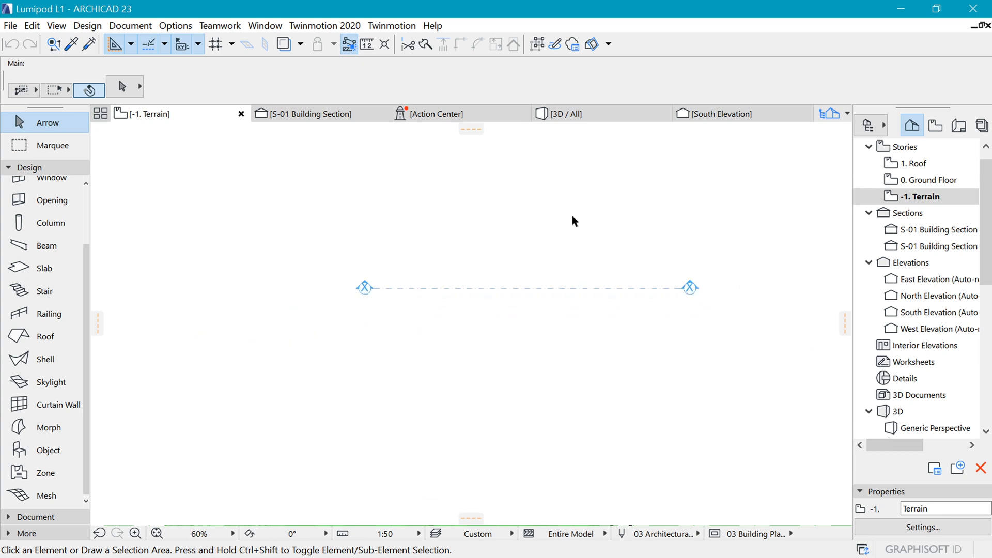
scroll(572, 217, up, 2)
scroll(485, 222, down, 2)
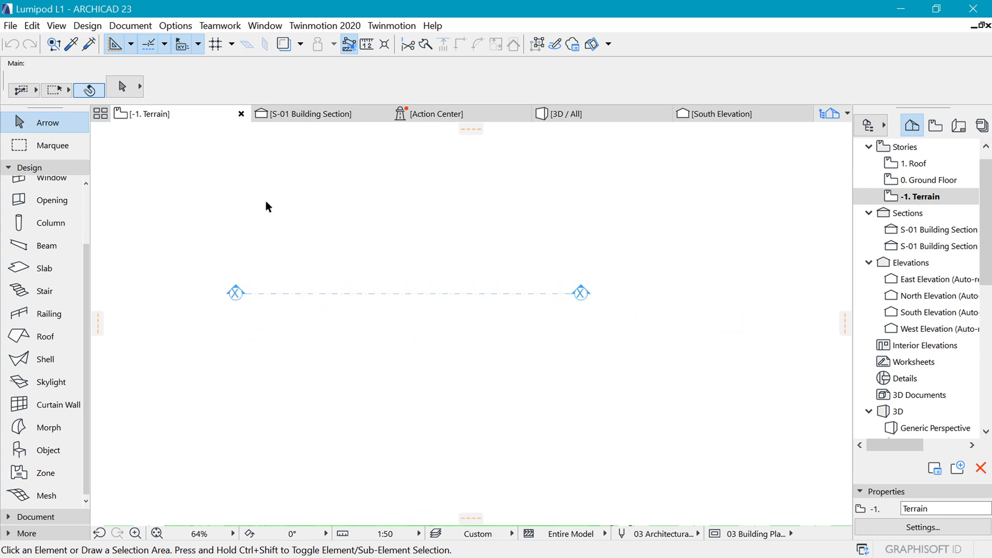
scroll(73, 237, up, 3)
click(909, 164)
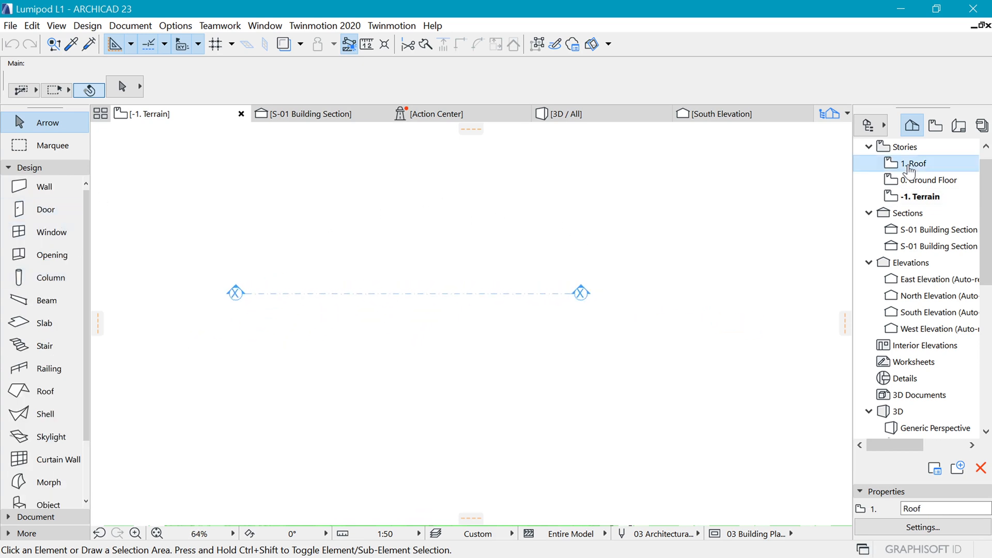
double_click(910, 167)
double_click(928, 181)
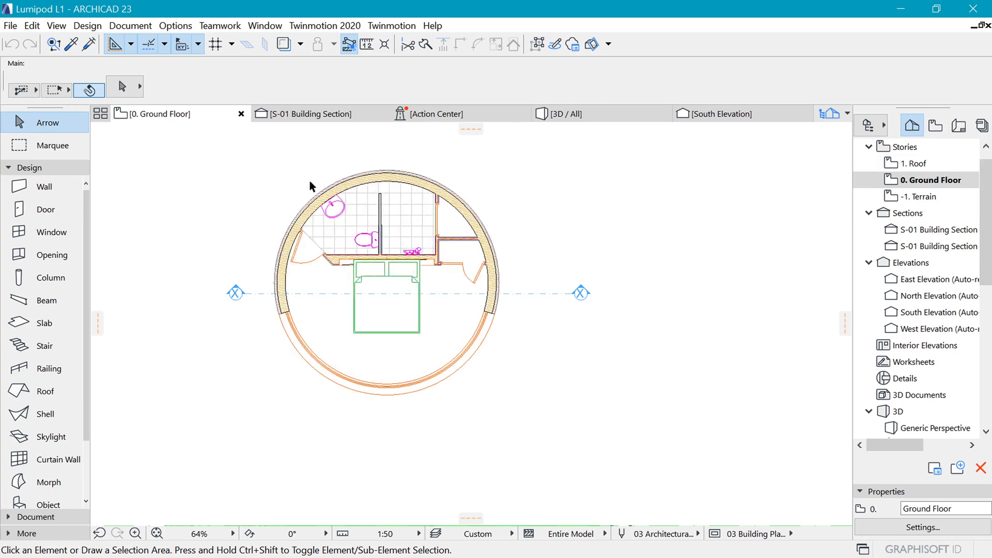
scroll(309, 181, up, 2)
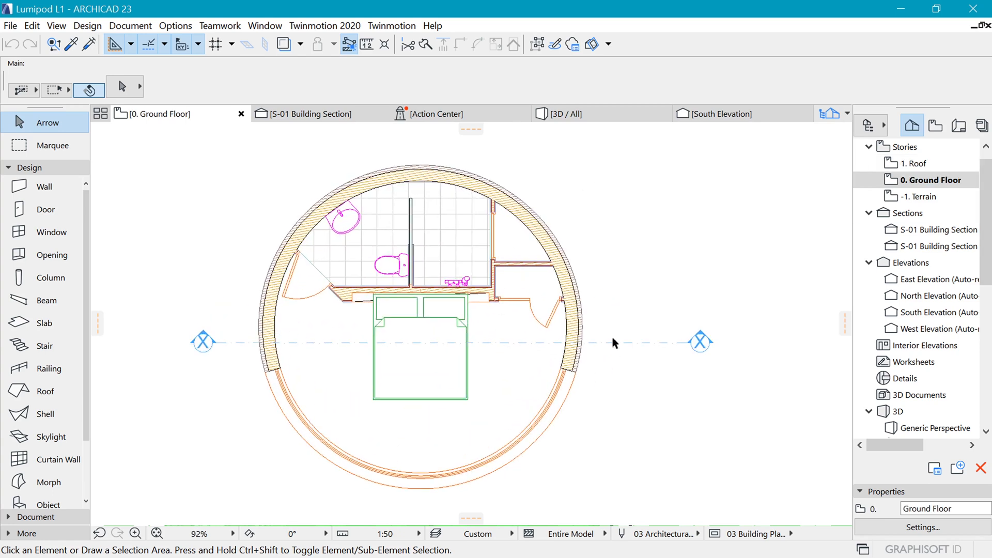
- Copy the two halves of the round exterior pod wall from the ground floor to the Roof story, and delete the copied curved window
click(576, 285)
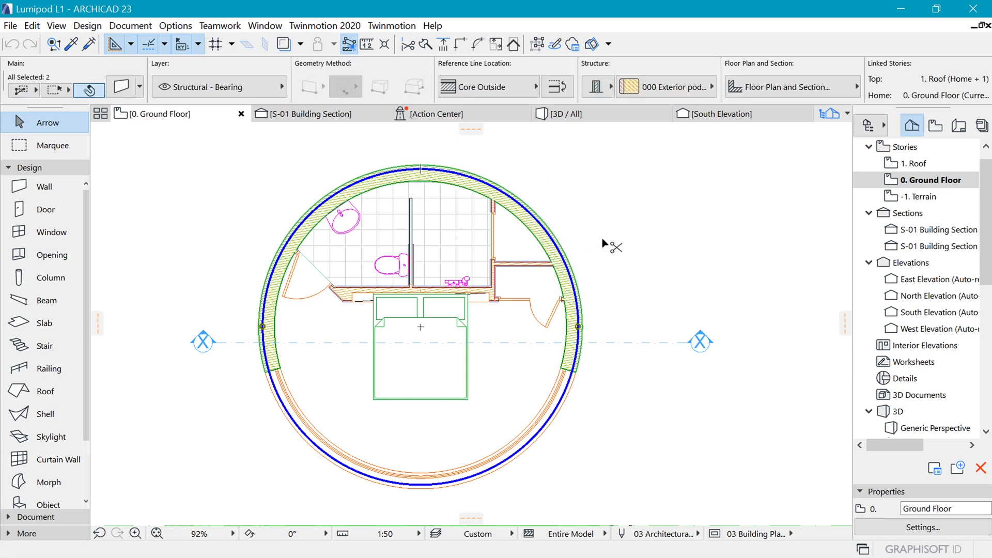
key(ctrl+c)
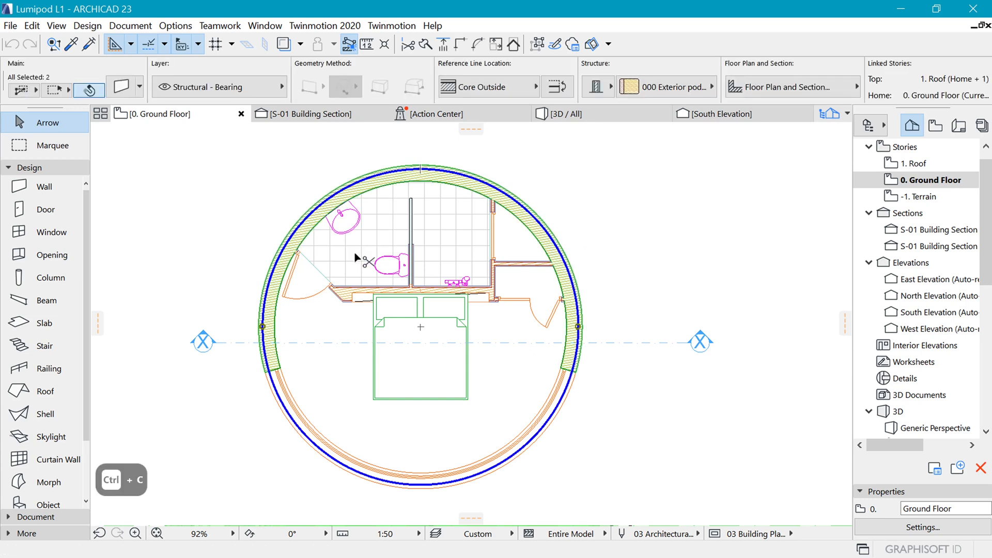
double_click(910, 164)
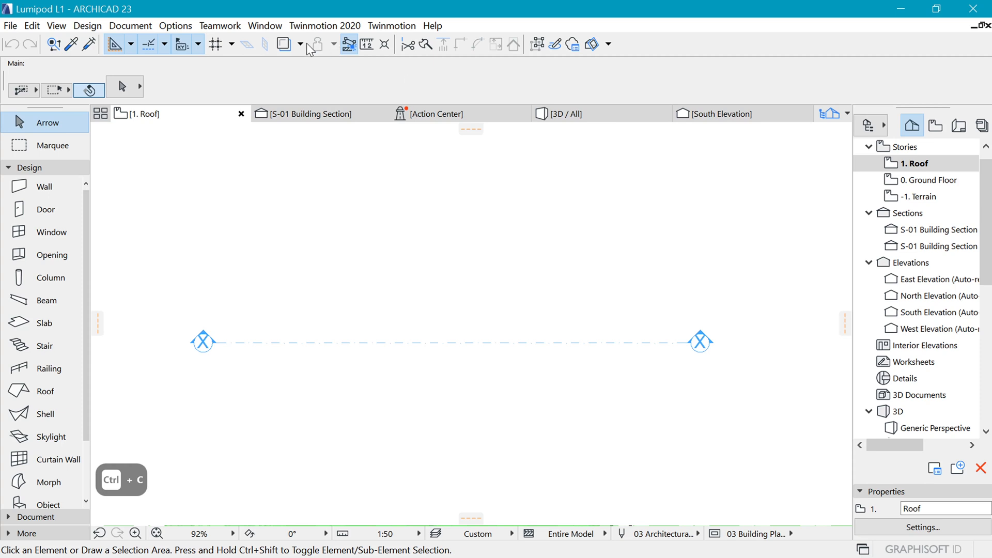
key(ctrl+v)
click(749, 206)
click(577, 379)
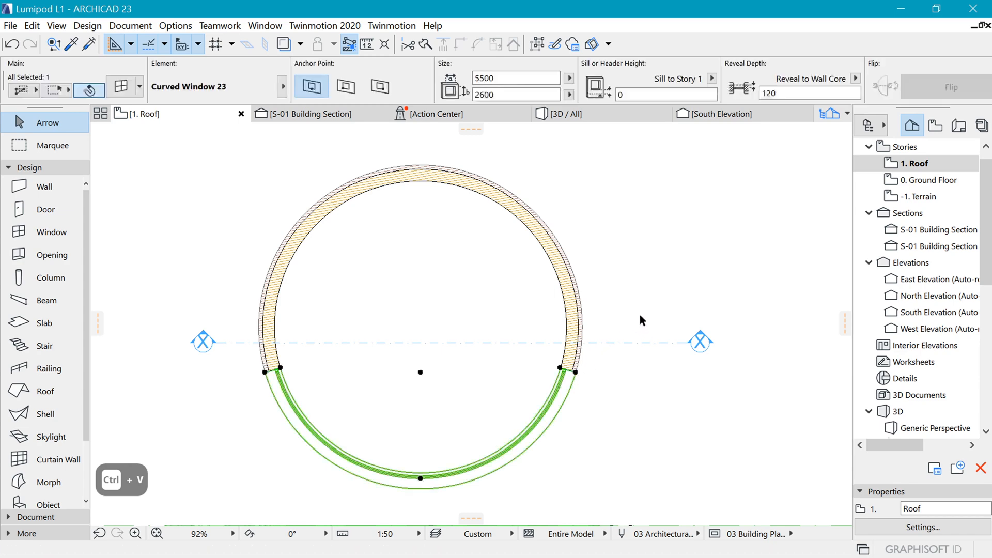
key(Delete)
- Set the height of both curved exterior walls on the Roof story to 700 mm
click(553, 239)
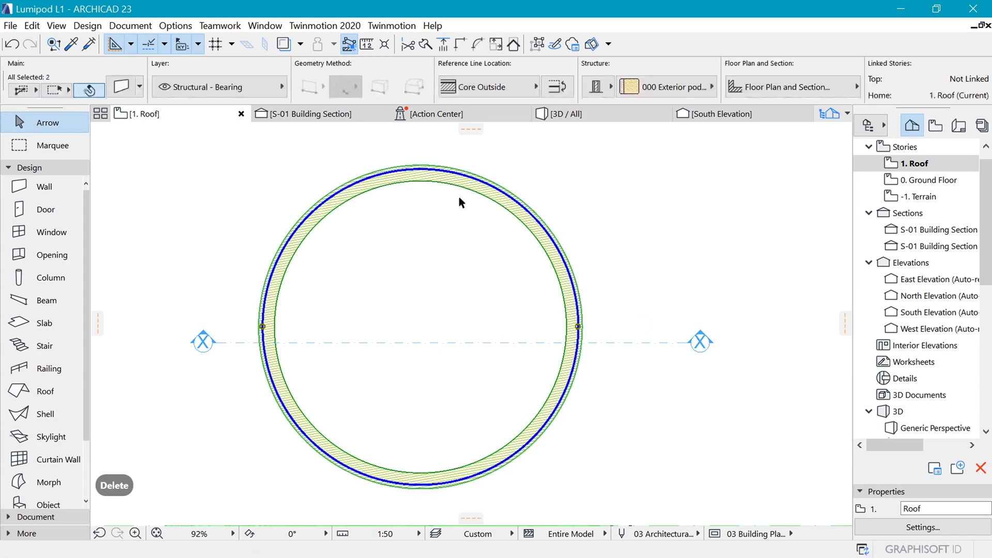
key(ctrl+t)
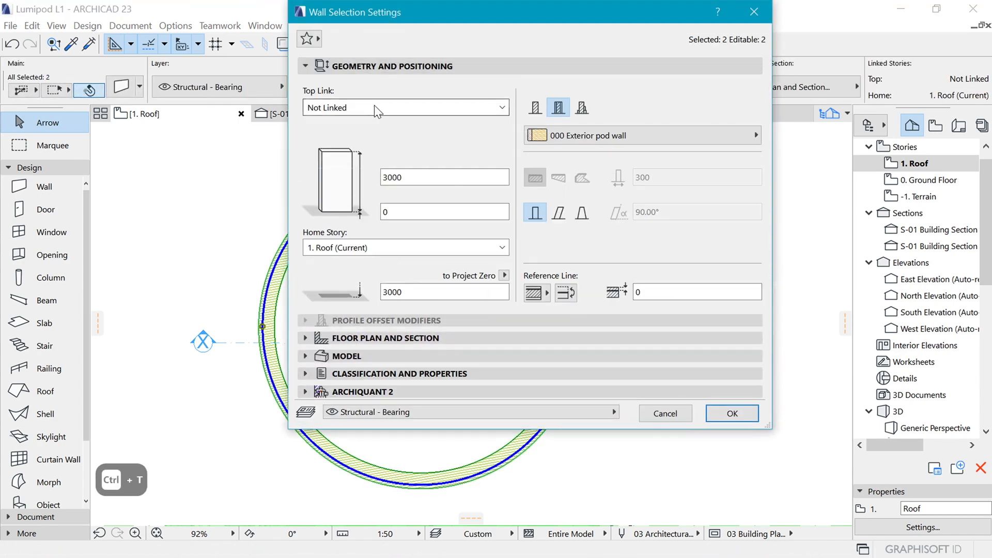
click(374, 106)
click(374, 125)
key(Tab)
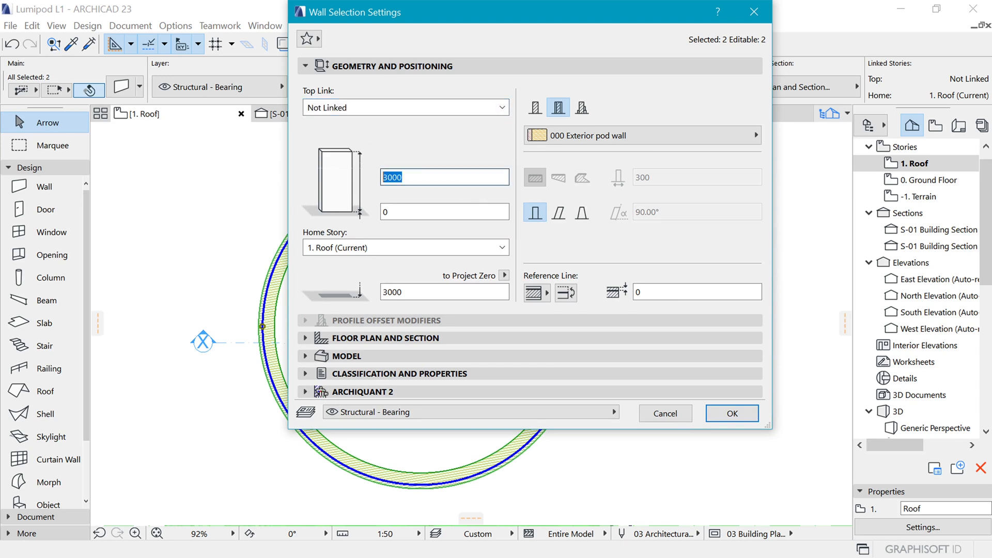
text(700)
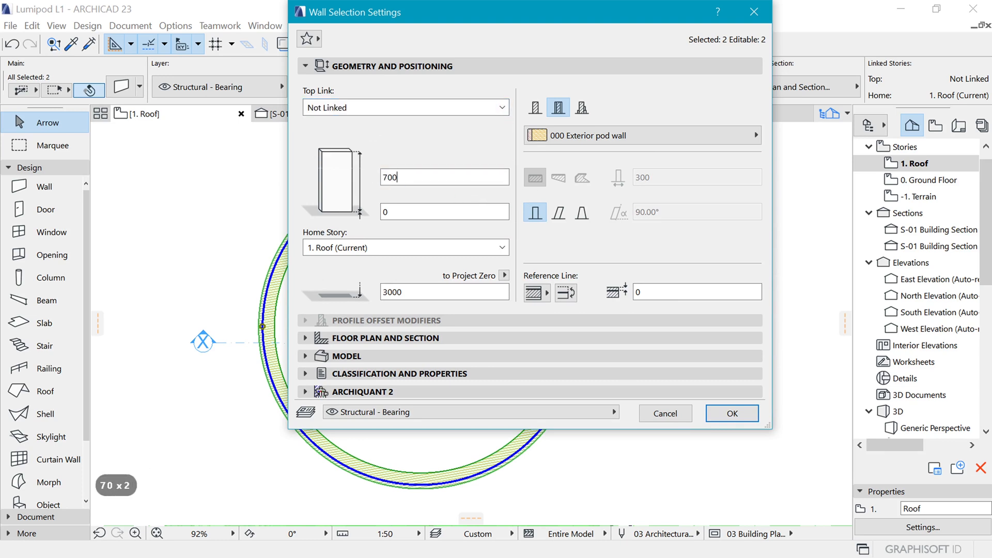
click(731, 412)
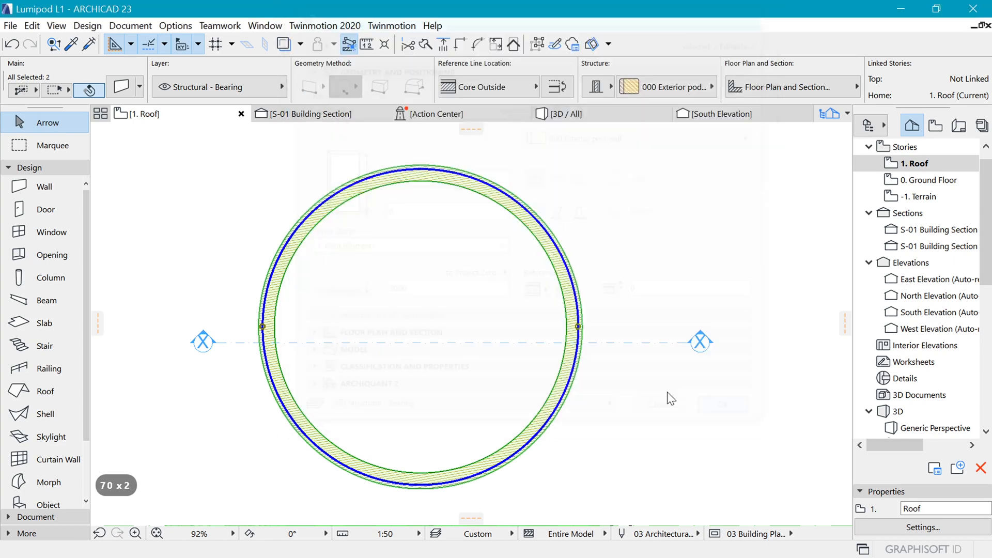
- Pick up the 004 pod floor slab settings from the ground floor, and create a half-circle slab along the round wall on the Roof story
key(ctrl+Down)
key(Escape)
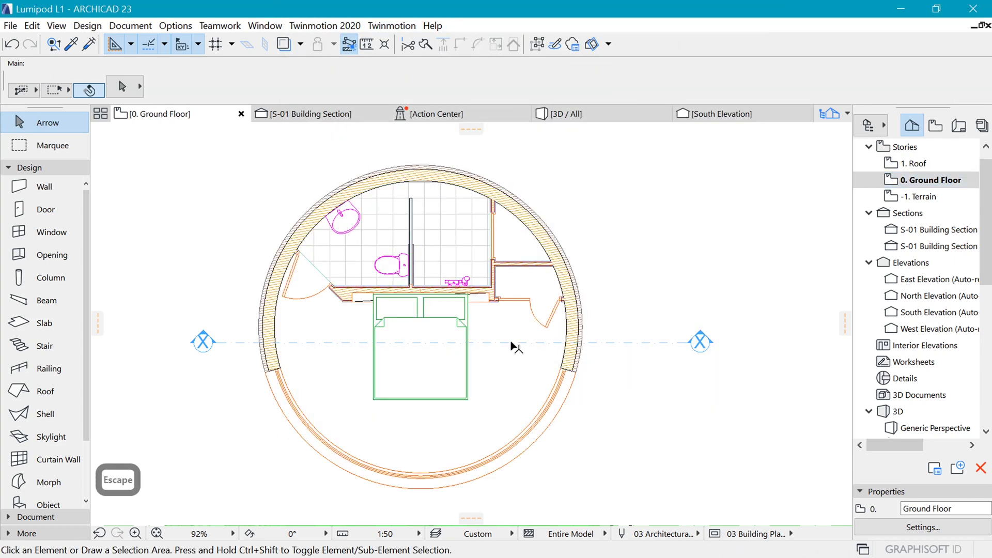
alt+click(513, 358)
key(ctrl+Up)
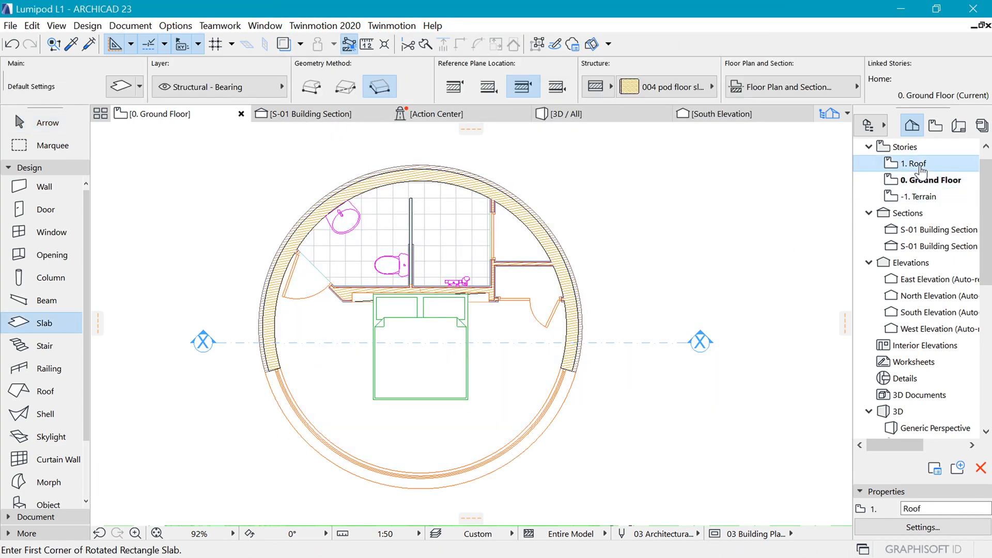
click(563, 273)
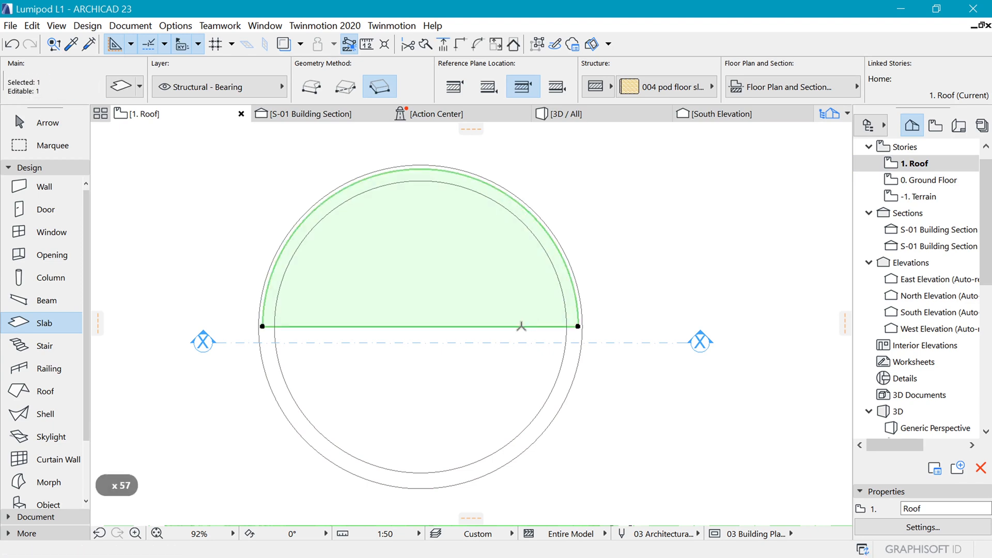
- Add the opposite half of the round wall outline to the Roof story slab to make it a full circle
click(522, 326)
click(249, 134)
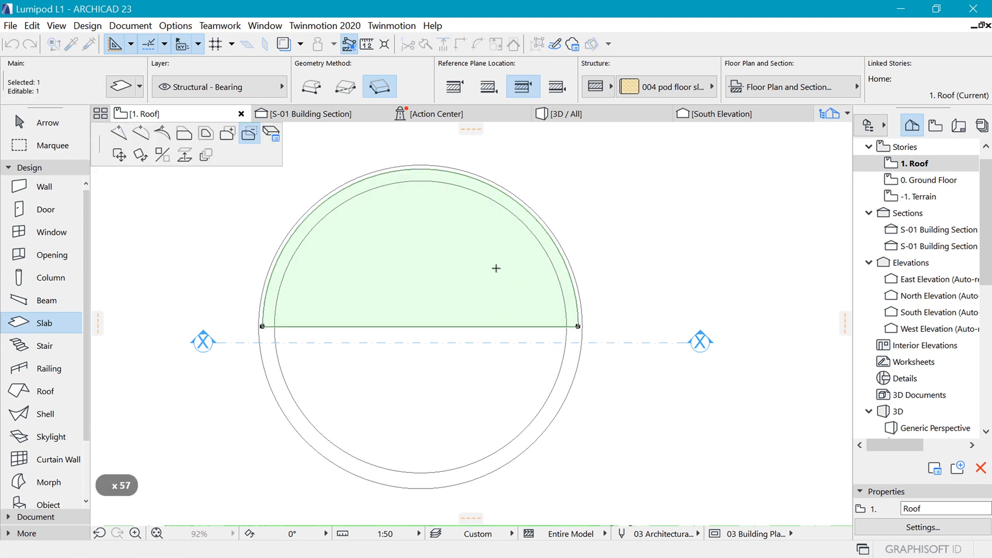
click(225, 136)
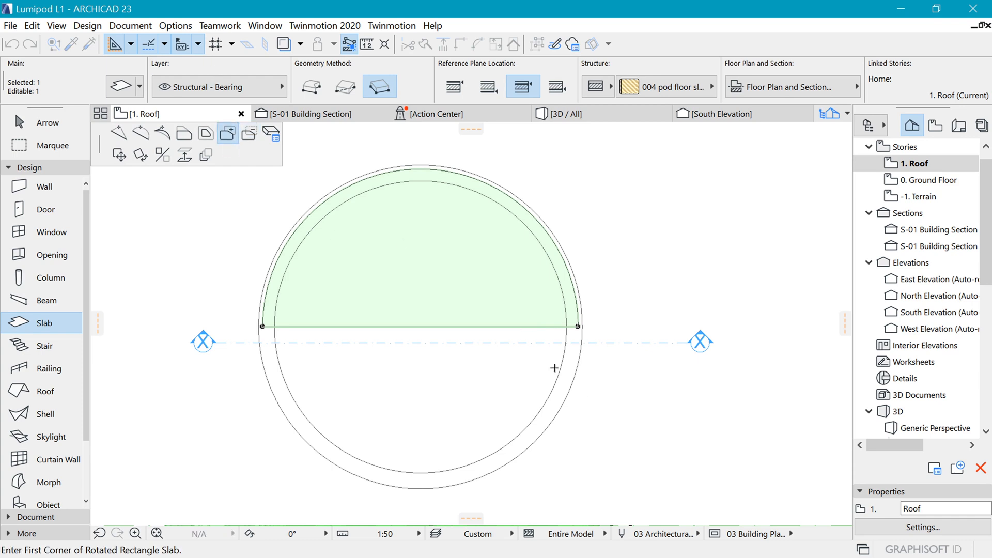
key(space)
click(561, 402)
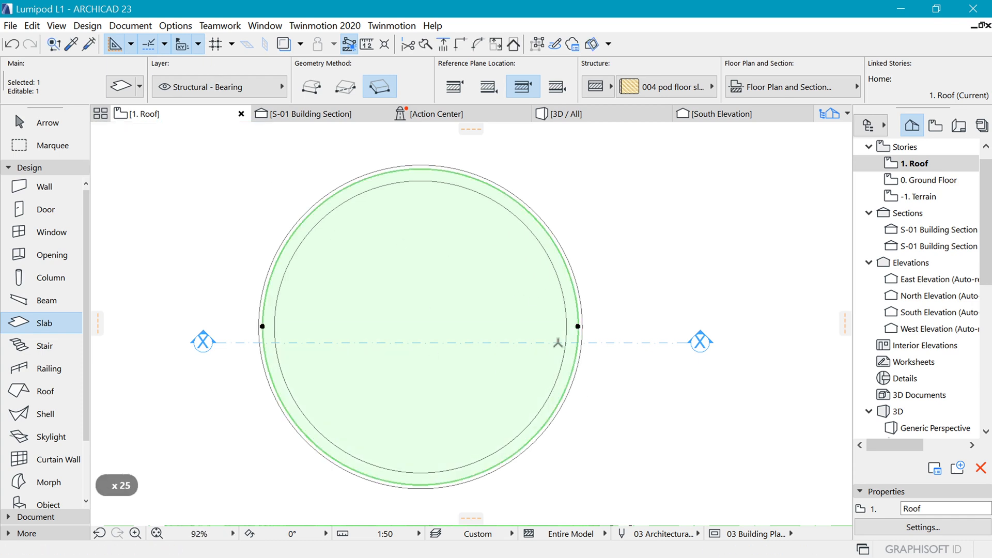
key(Escape)
- Set up the Roof tool with the 005 pod roof composite for a single-plane roof
scroll(550, 265, down, 2)
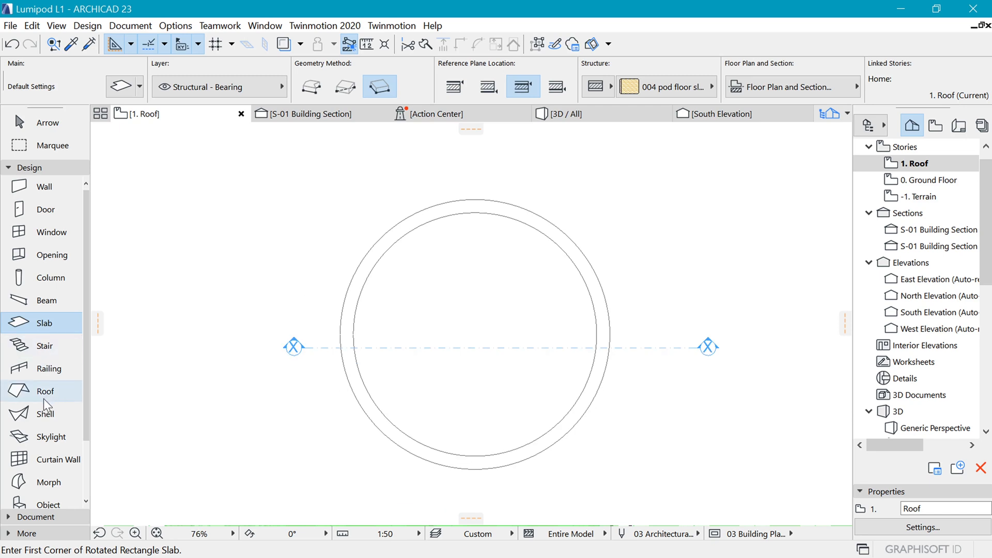
click(41, 391)
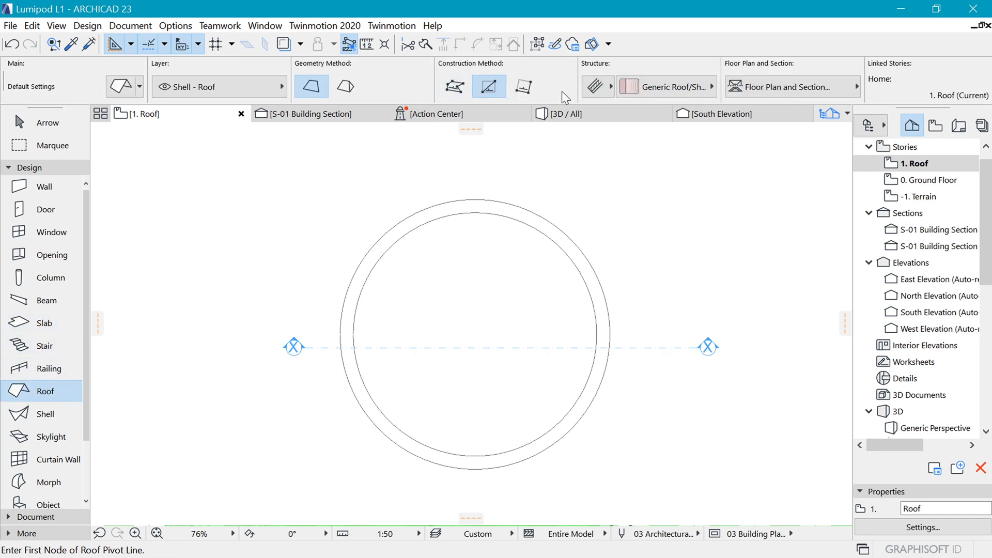
click(699, 95)
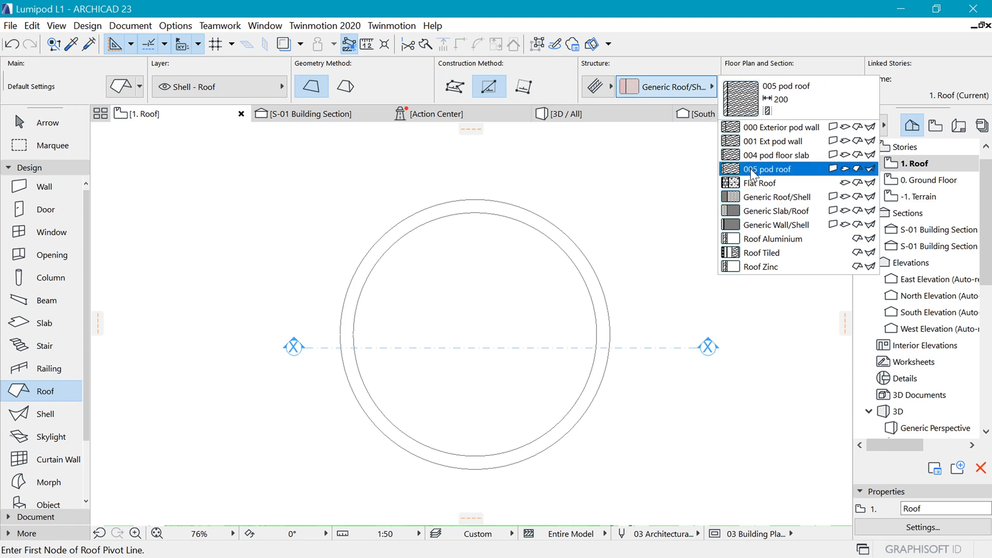
click(765, 169)
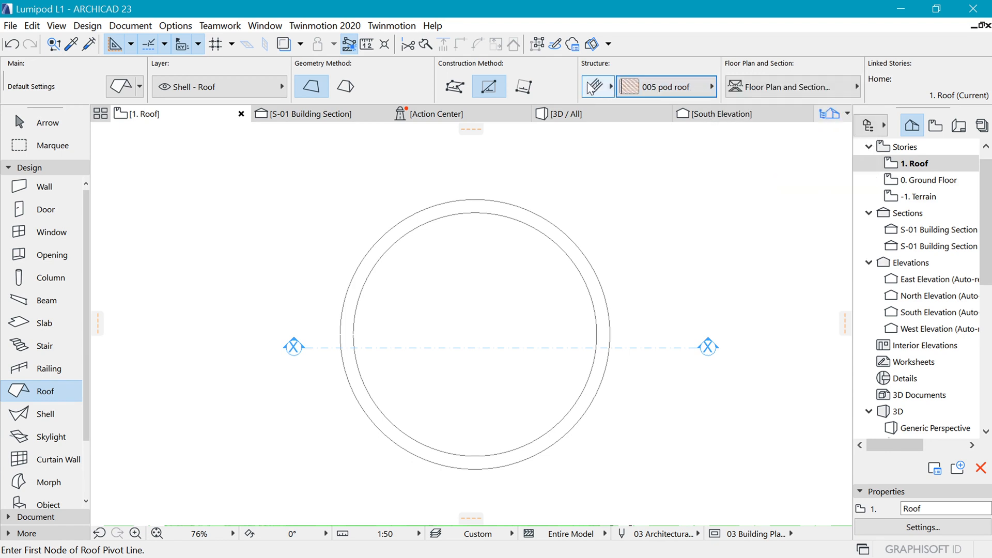
key(Escape)
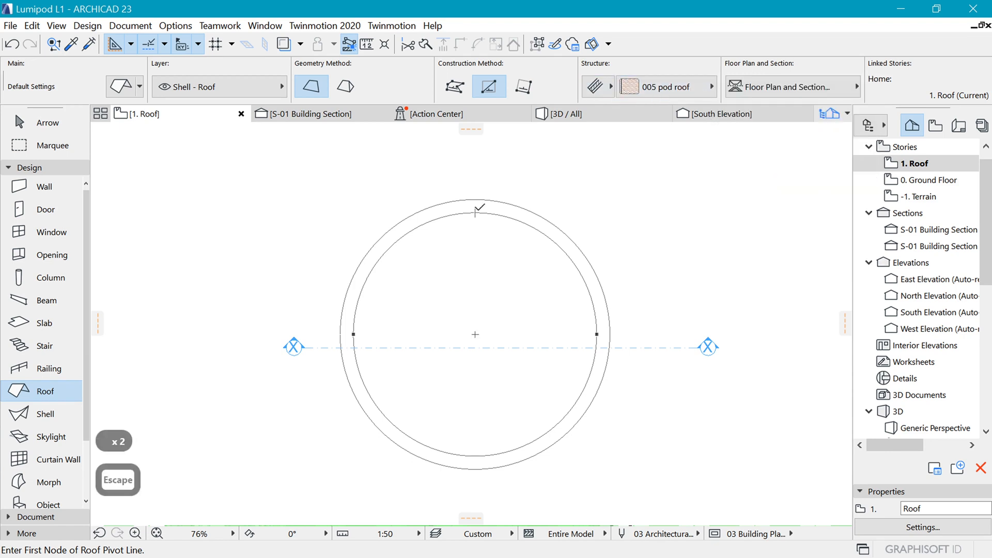
- Create a round single-plane roof from the slab outline, with a horizontal pivot line at the inner wall's north point and the pitch rising southward
click(475, 212)
click(627, 212)
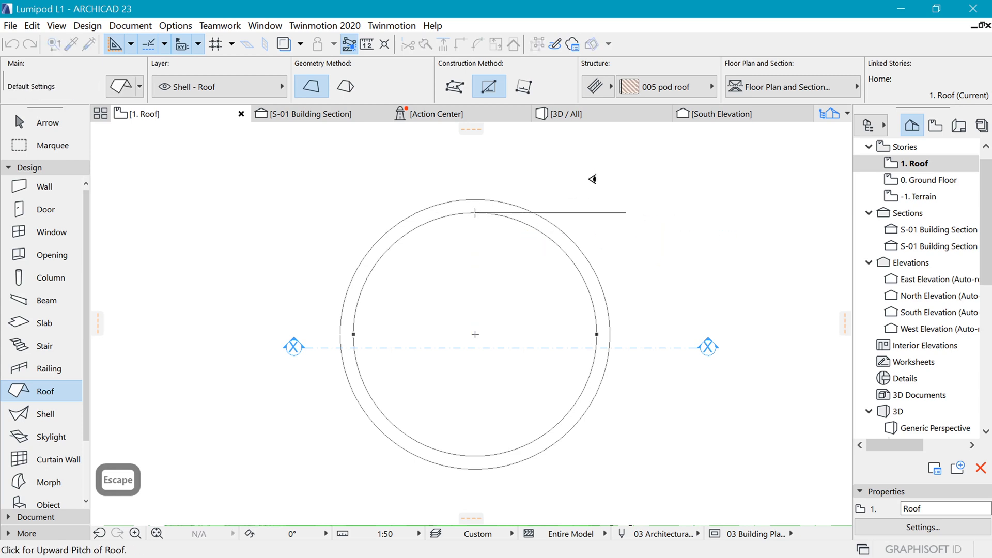
click(569, 423)
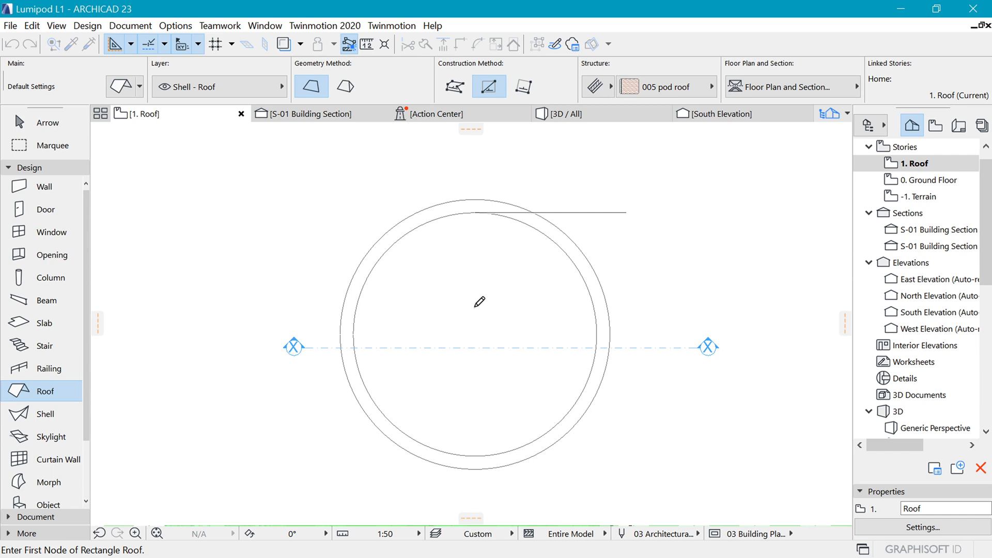
click(475, 280)
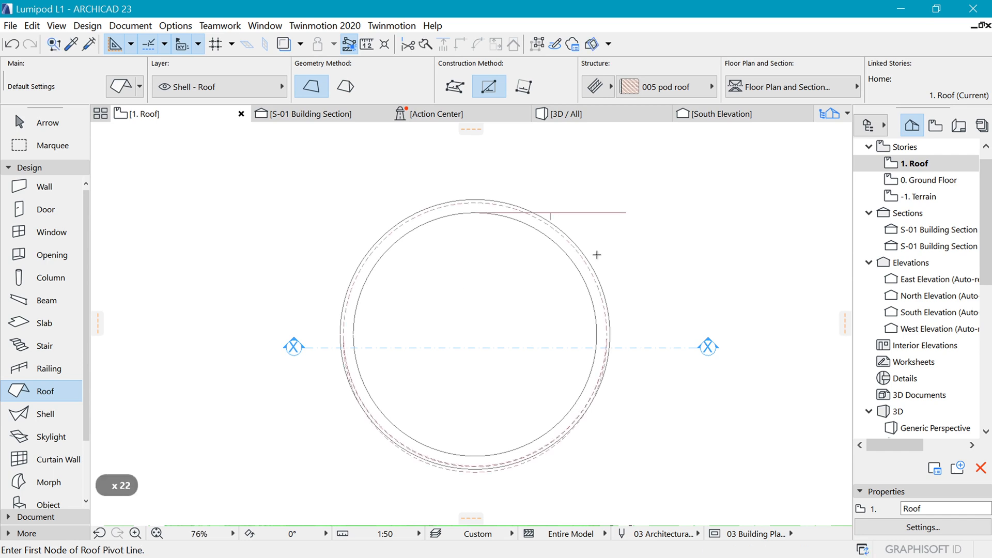
shift+click(607, 312)
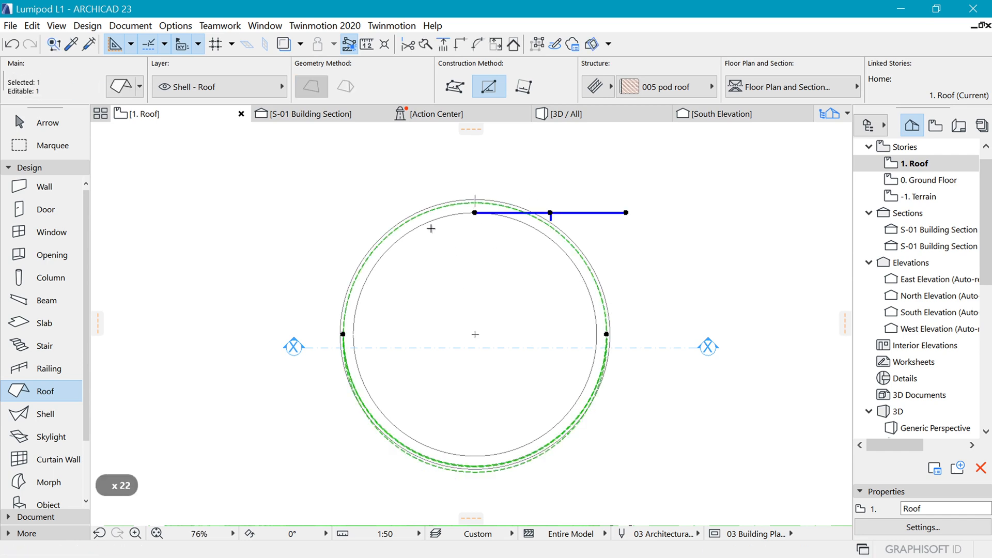
scroll(540, 403, up, 3)
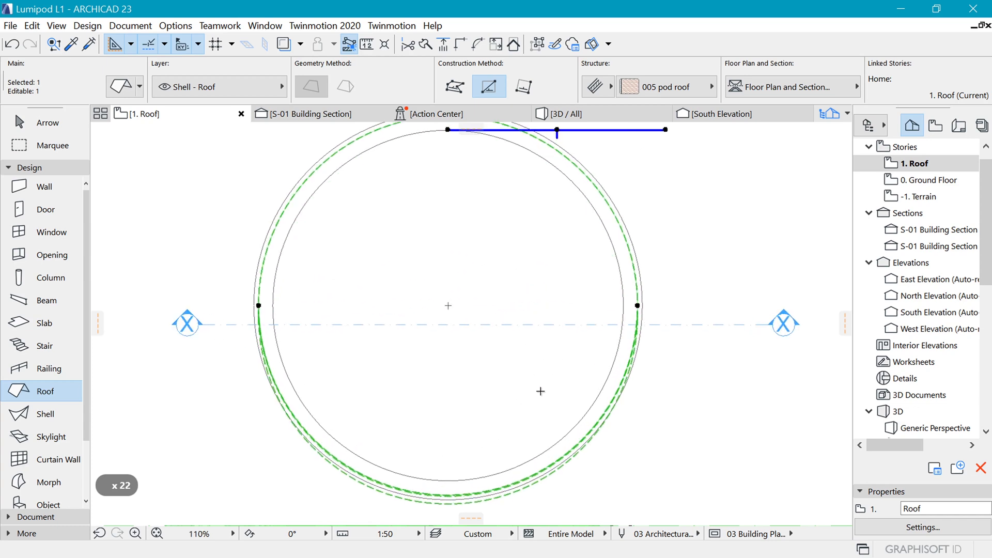
scroll(532, 293, down, 2)
key(Escape)
scroll(417, 221, down, 3)
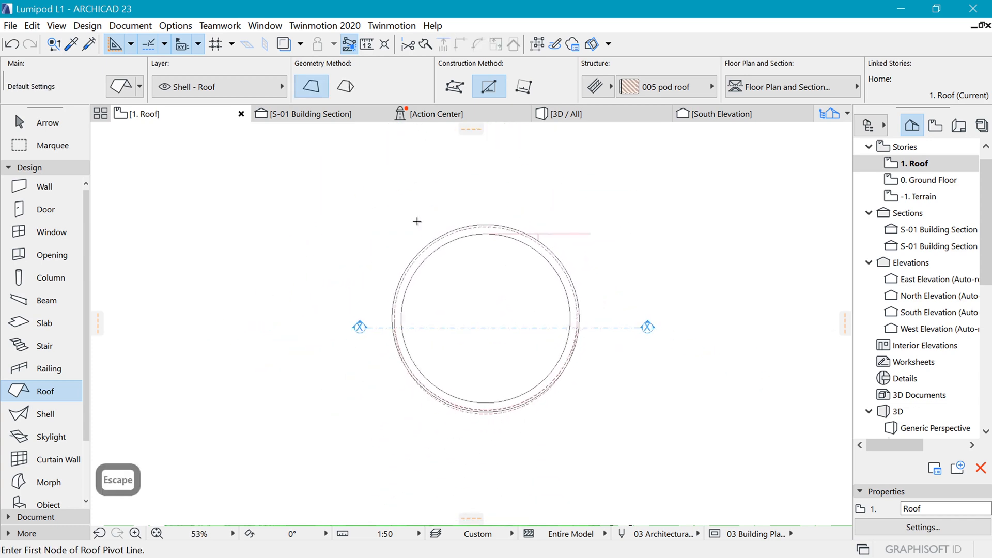
- Move the vertical building section line to the round plan's centre and extend its lower end well beyond the wall
scroll(417, 221, down, 2)
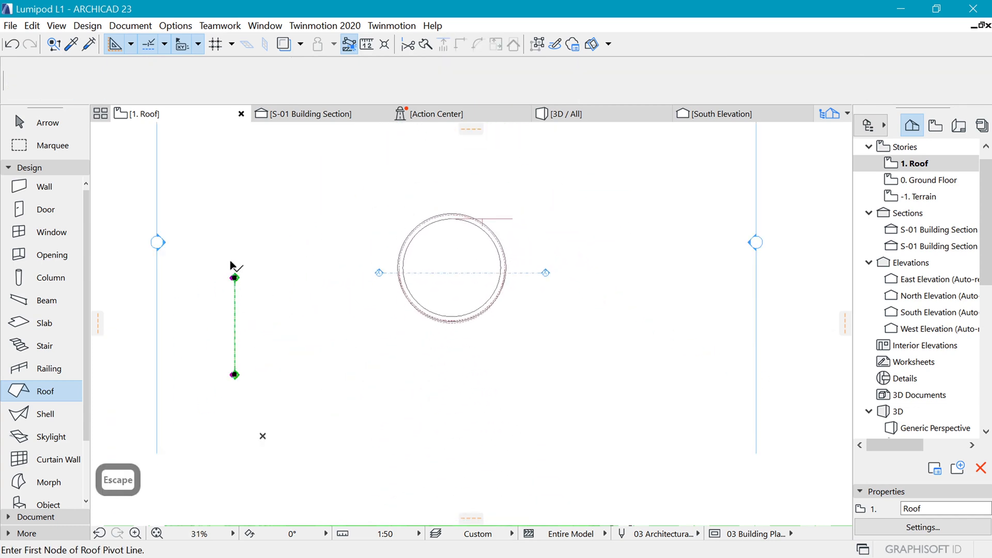
key(ctrl+d)
click(235, 276)
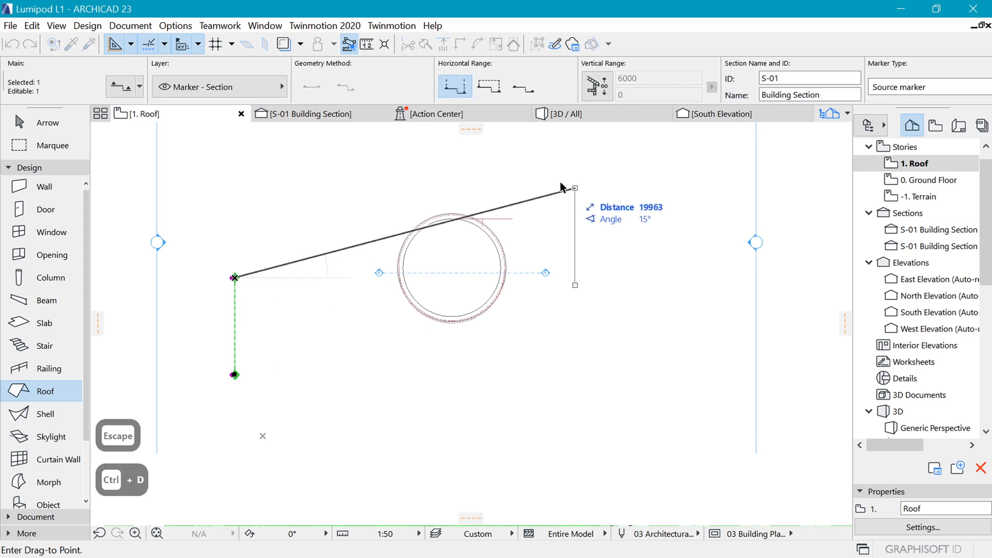
click(452, 196)
click(452, 292)
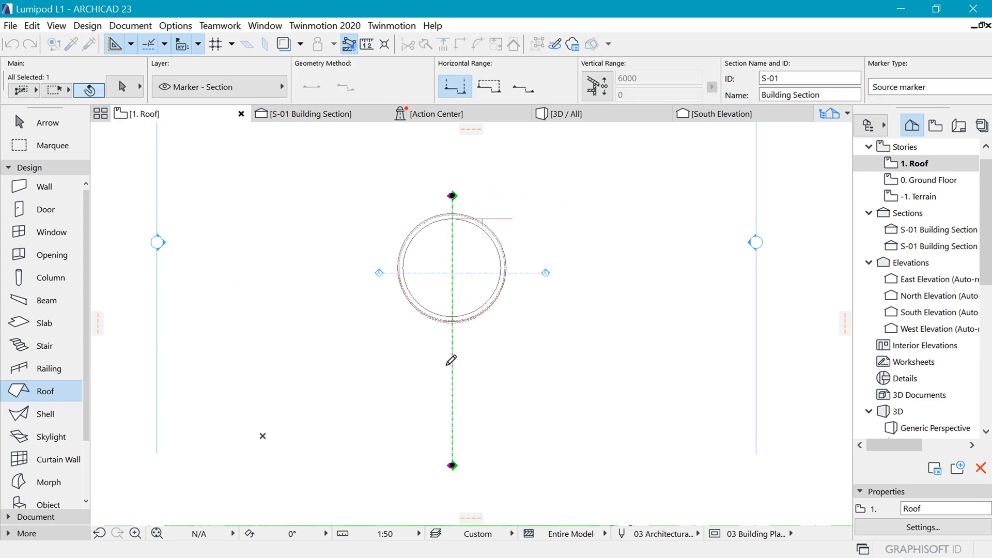
click(452, 366)
- Open the relocated building section and set the pod roof's pitch to 7 degrees
right_click(580, 203)
click(654, 275)
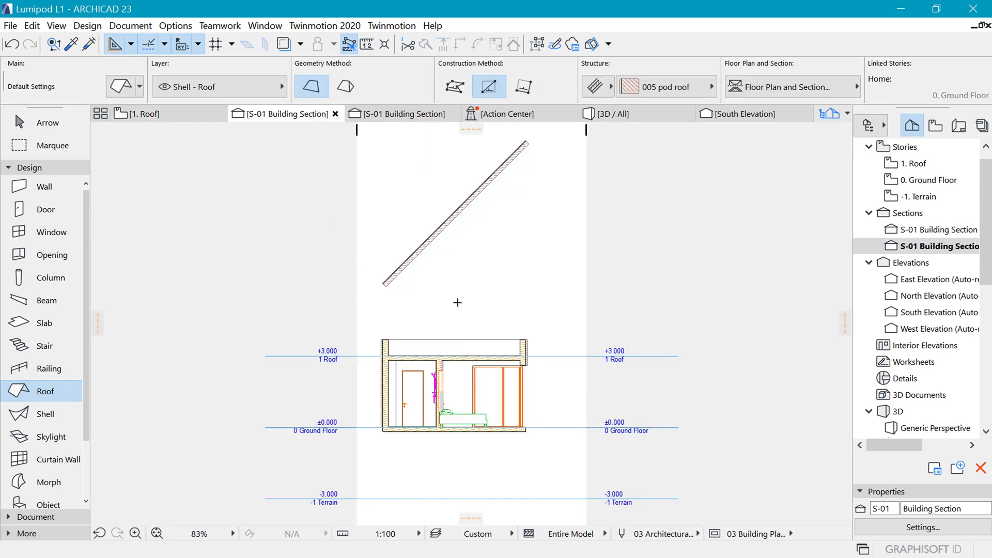
scroll(455, 279, up, 2)
key(ctrl+t)
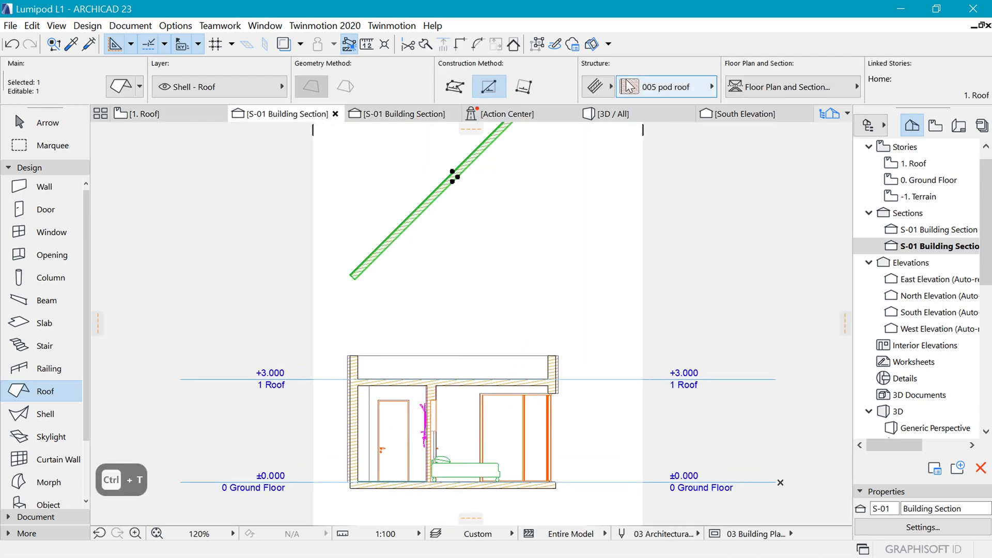
click(850, 181)
text(7)
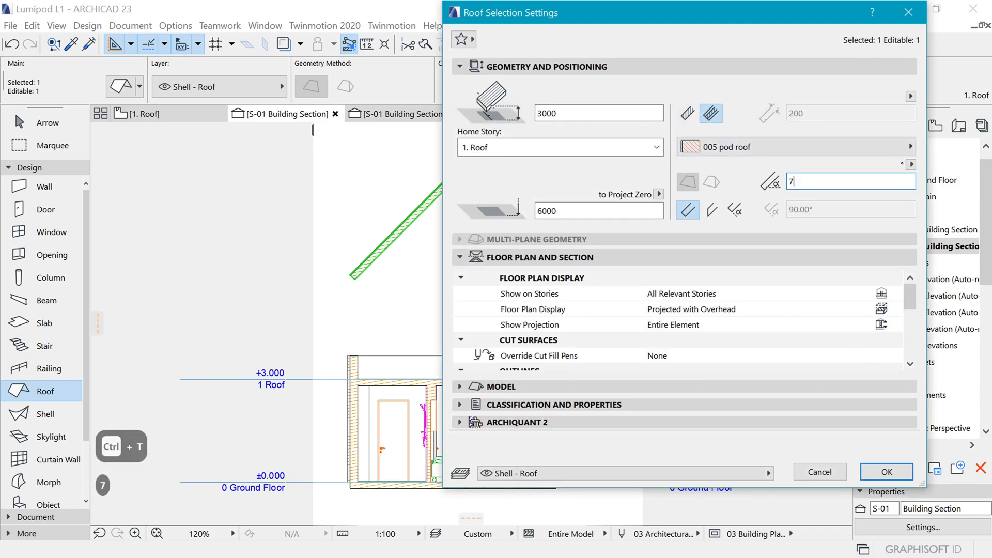
click(887, 472)
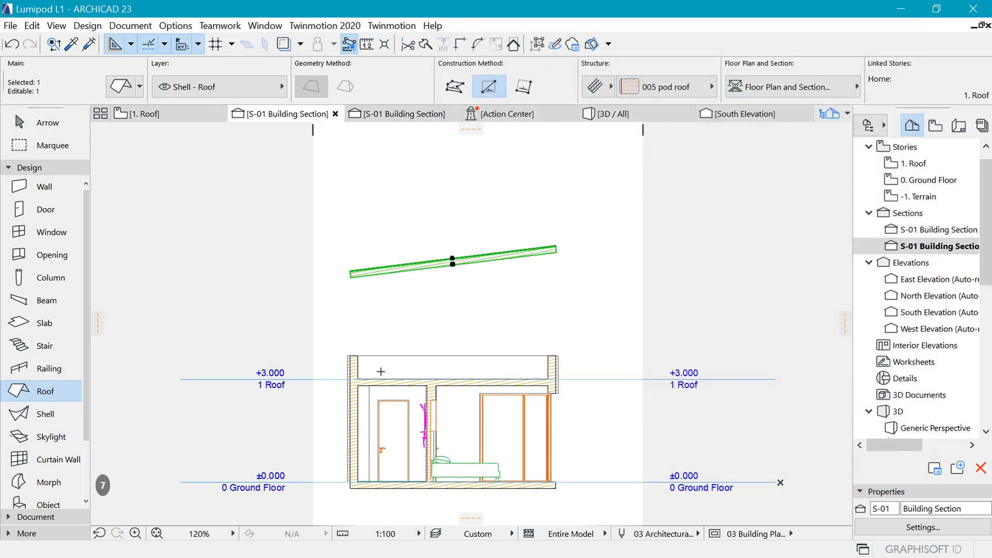
- Move the roof down in the section so its low end sits at the Roof story level on the outer wall
key(Escape)
key(ctrl+d)
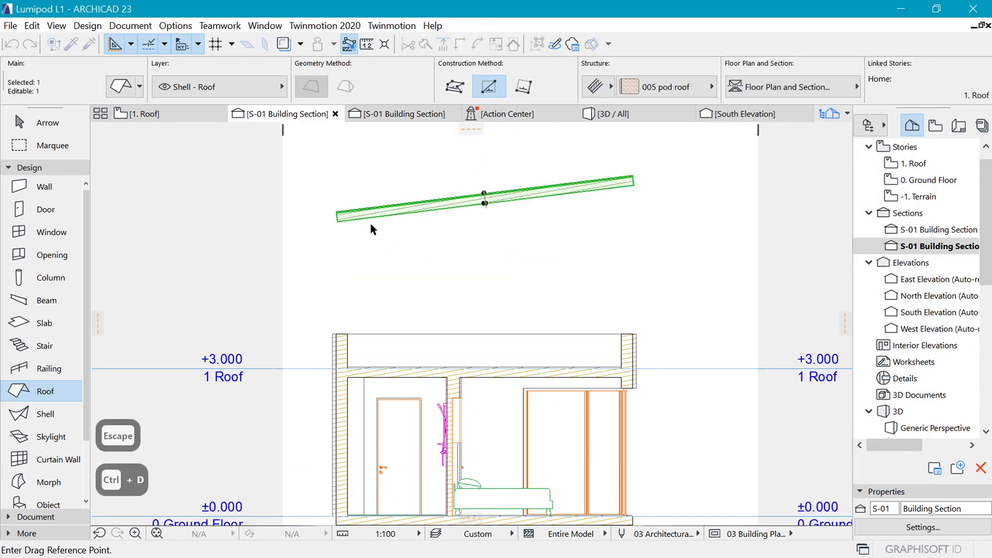
click(337, 216)
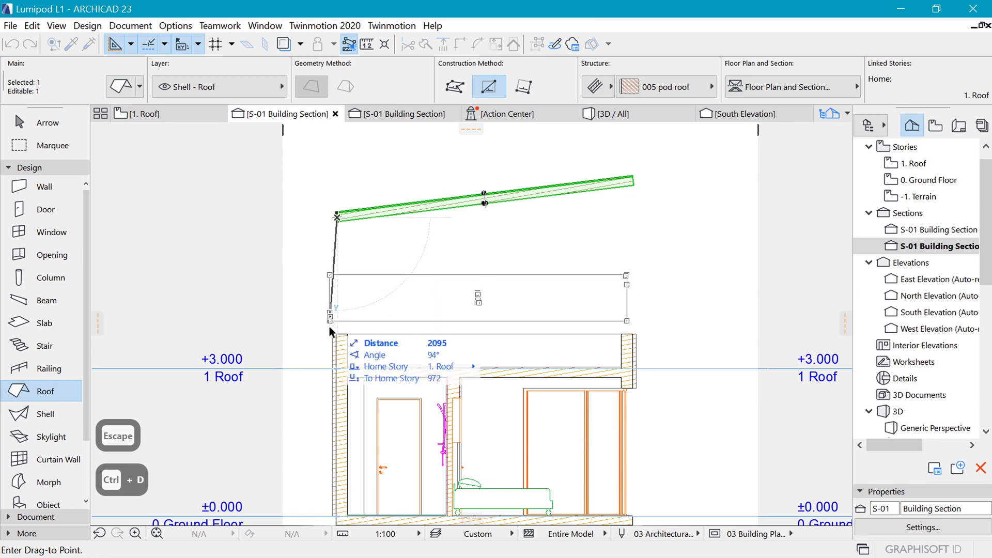
click(337, 369)
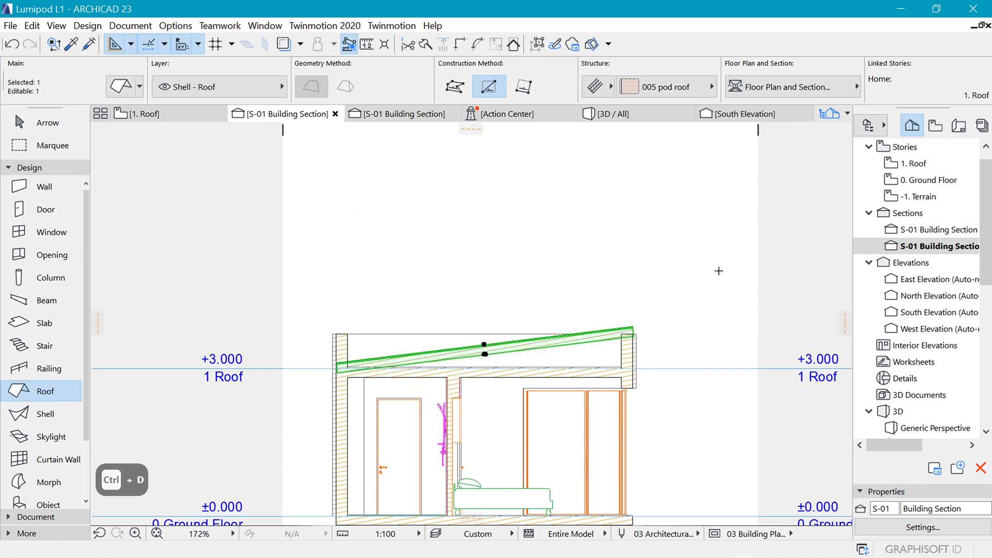
key(Escape)
scroll(465, 269, down, 4)
scroll(479, 312, up, 3)
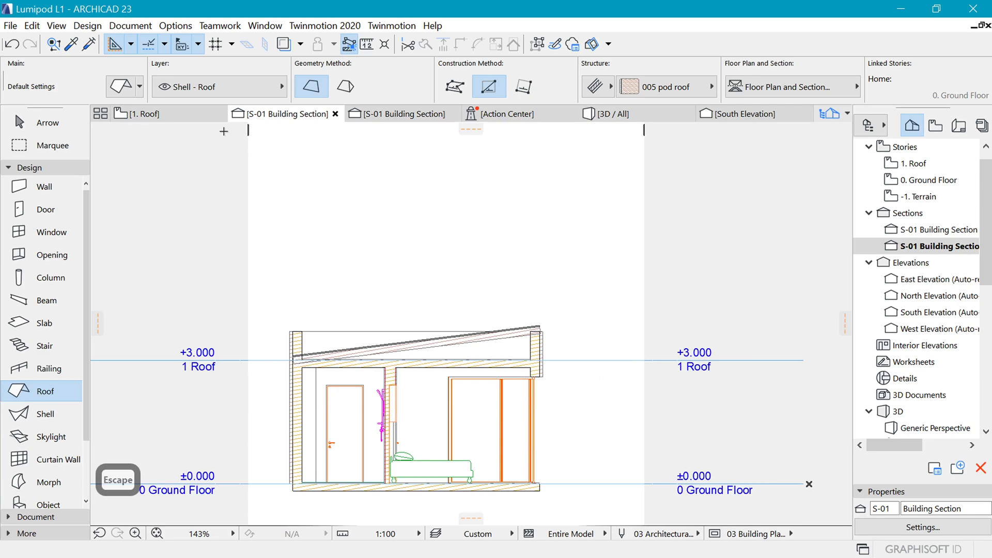
- Subtract a rectangular strip across the round roof's north edge on the Roof floor plan, leaving a straight edge
click(166, 115)
click(461, 217)
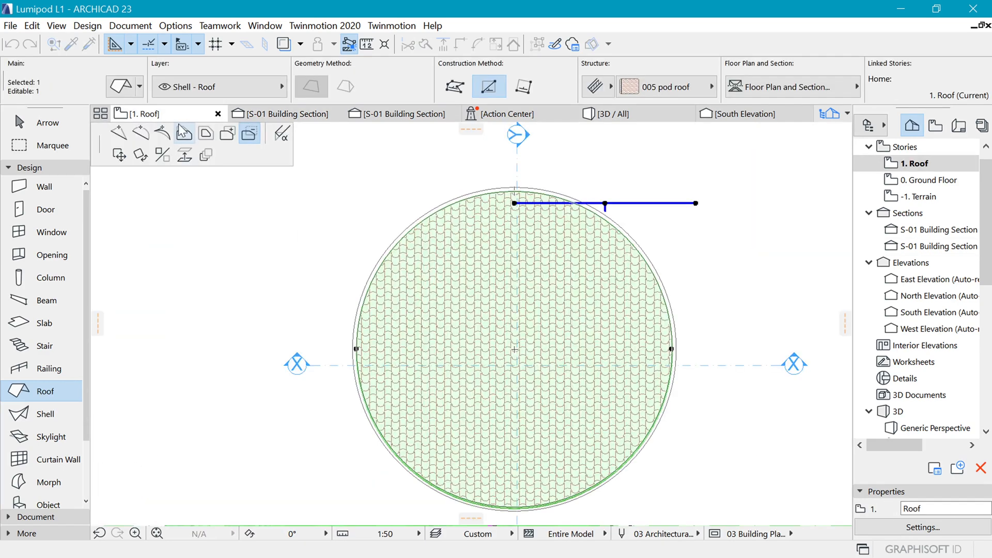
click(387, 225)
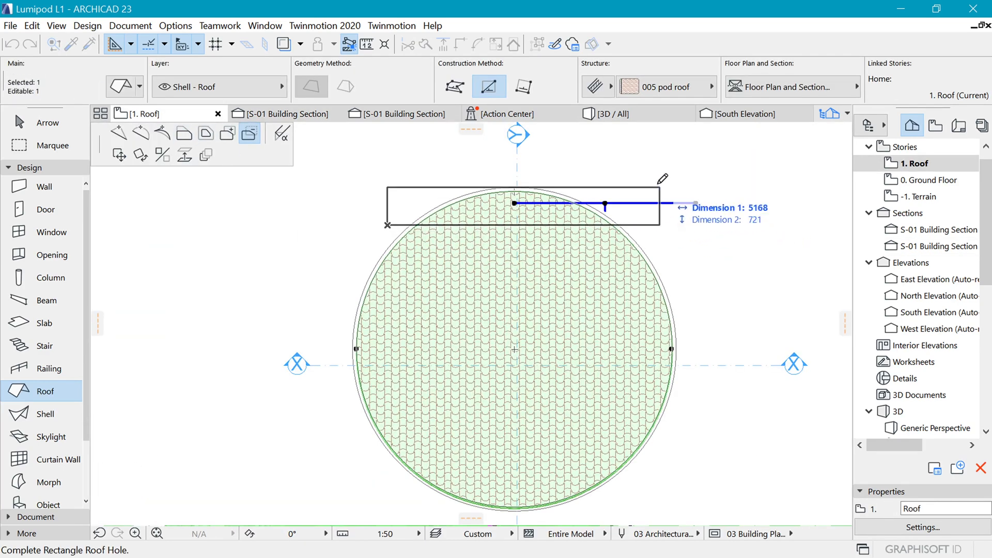
click(721, 167)
key(Escape)
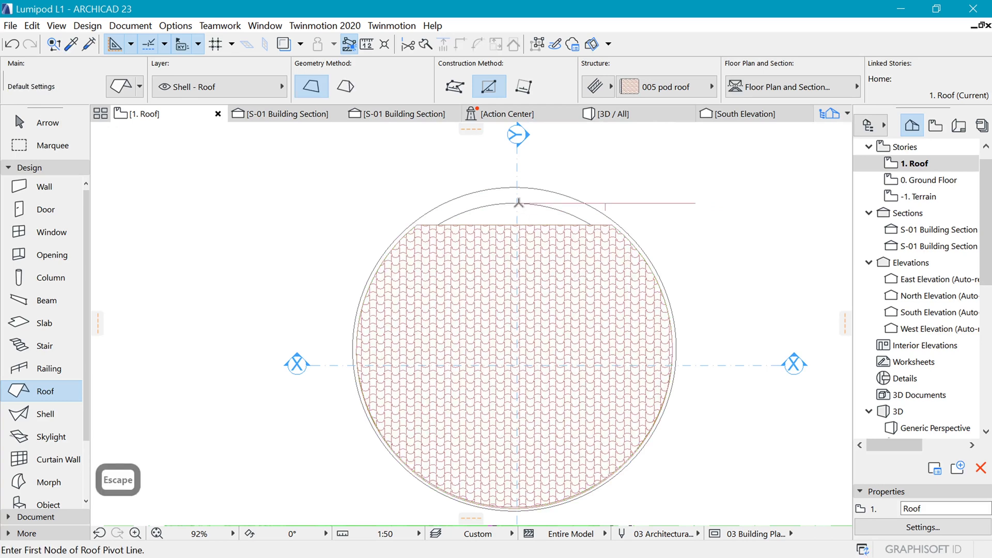
- Offset the roof's straight cut edge outward by 120 mm and inspect the result from around the 3D model
scroll(547, 248, down, 4)
scroll(568, 238, up, 4)
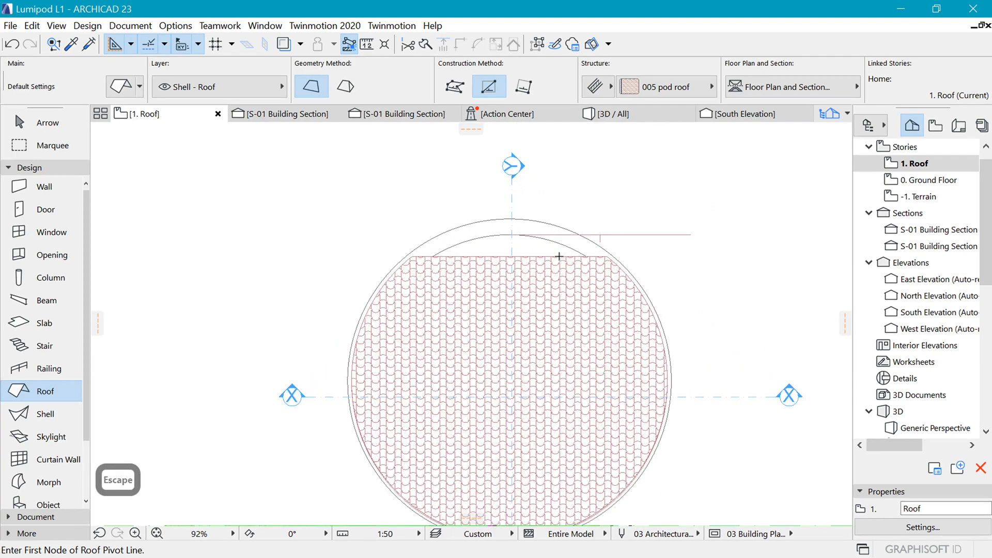
shift+click(557, 255)
click(550, 256)
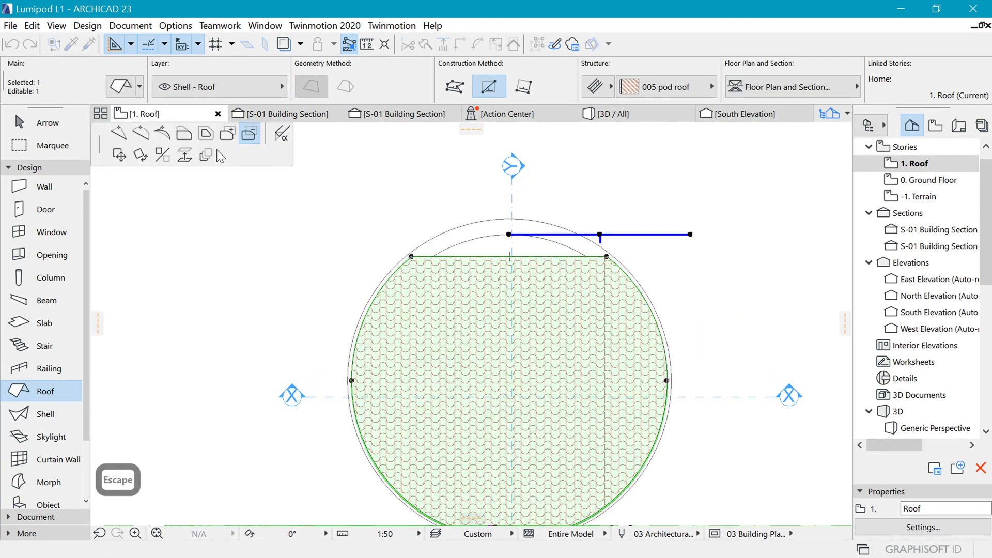
click(250, 133)
text(120)
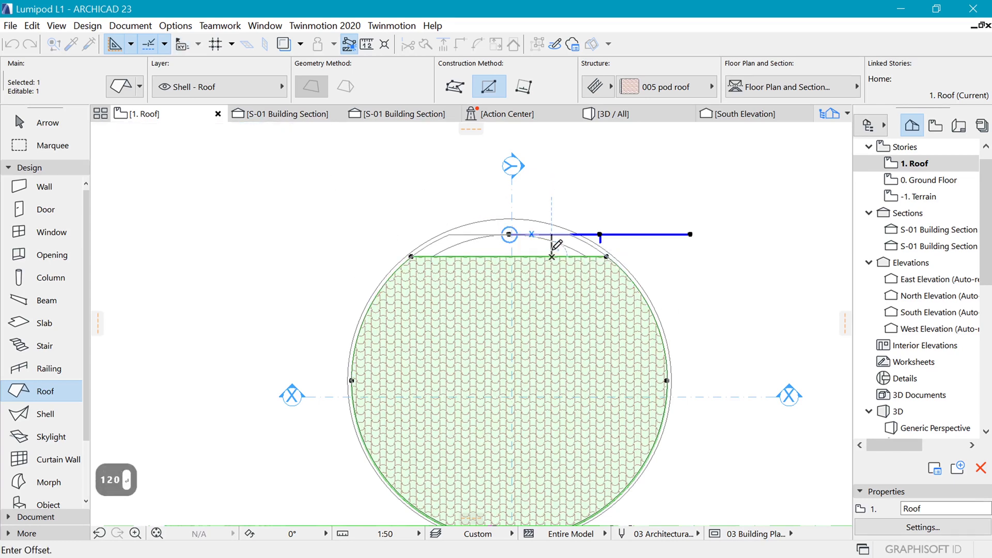
key(Return)
key(Escape)
click(613, 114)
shift+middle_drag(747, 244, 475, 254)
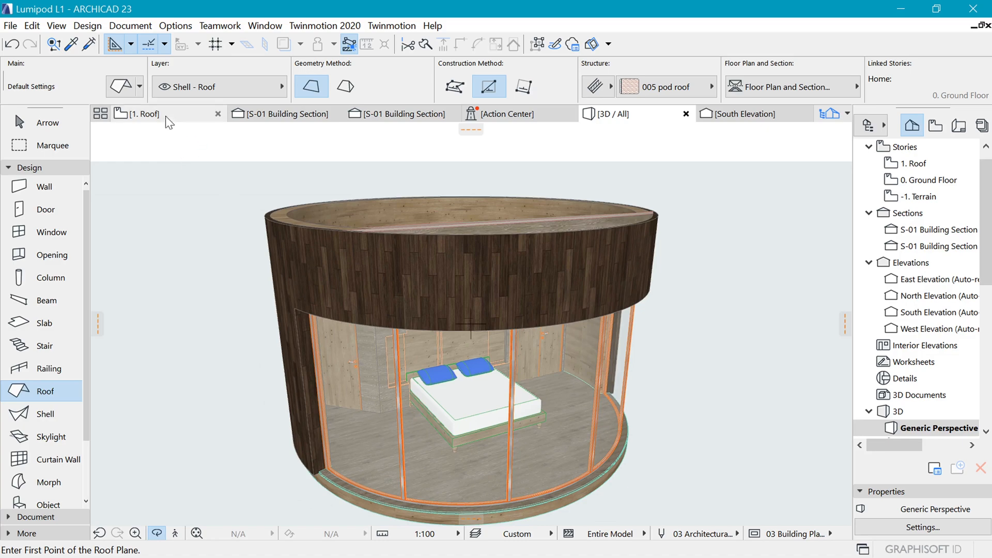
- On the Roof story, set the slab defaults to a basic structure 150 mm thick in Steel - Stainless
click(155, 115)
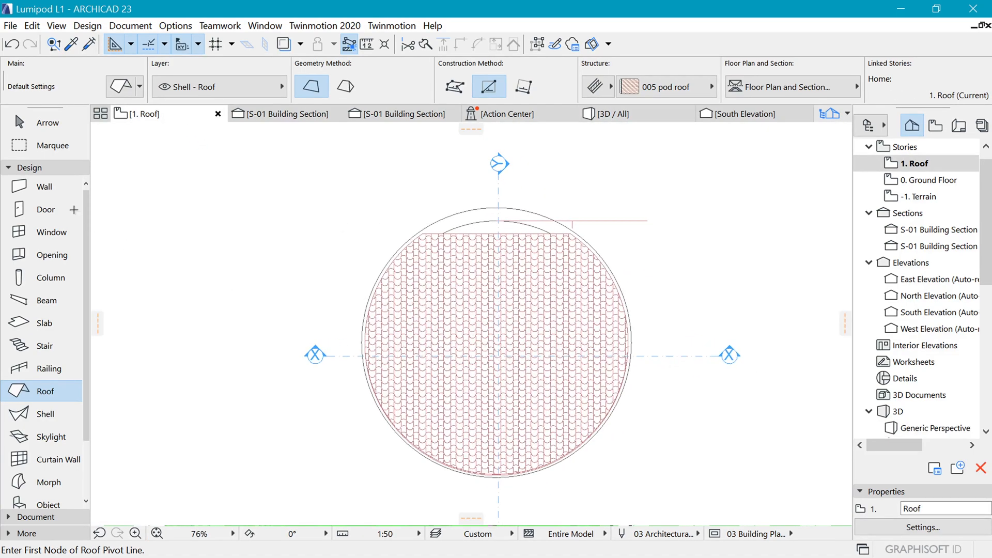
click(41, 323)
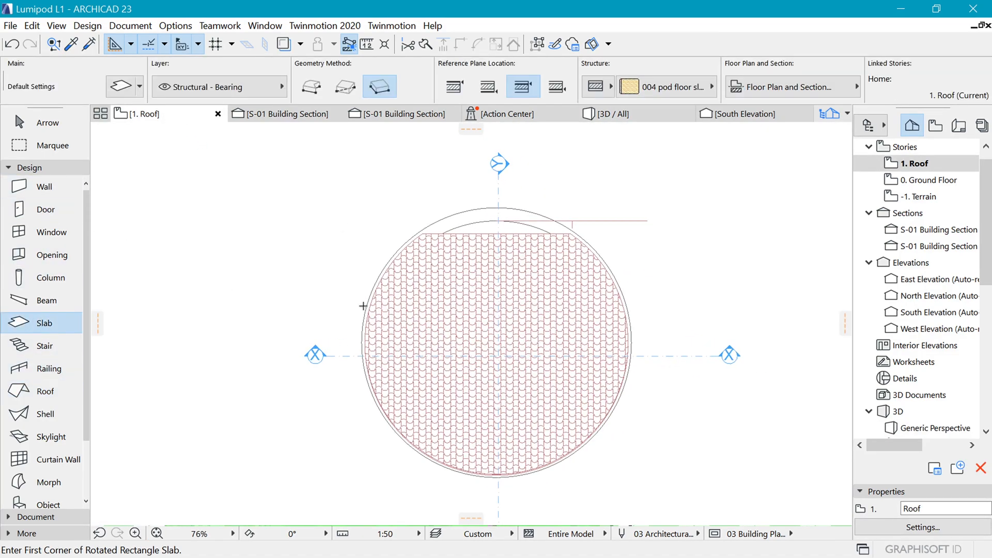
key(ctrl+t)
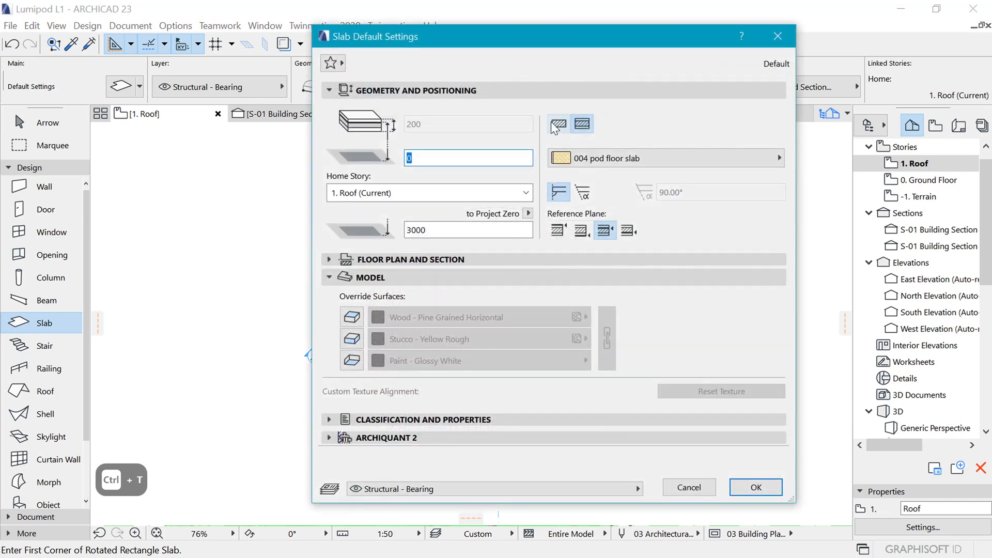
click(559, 124)
drag(433, 124, 370, 116)
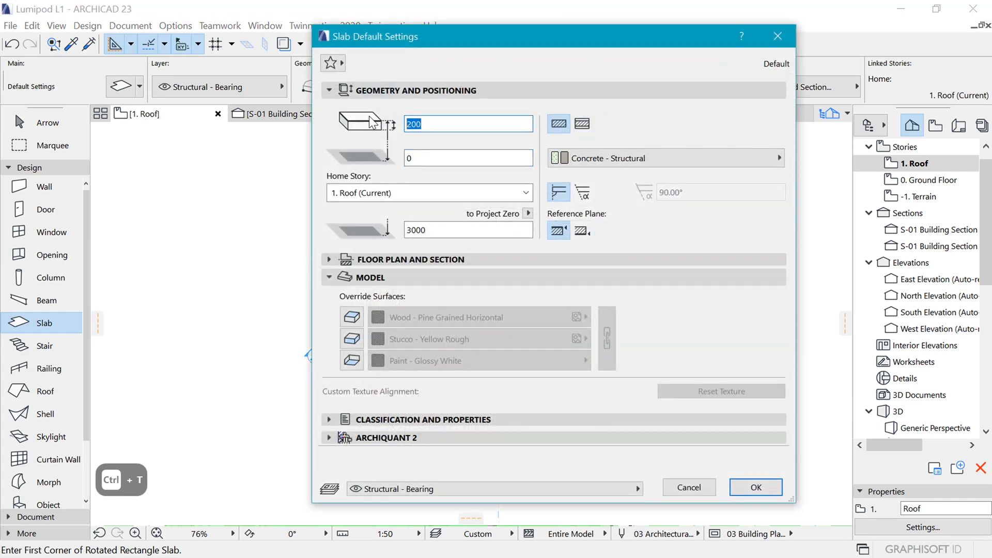
text(150)
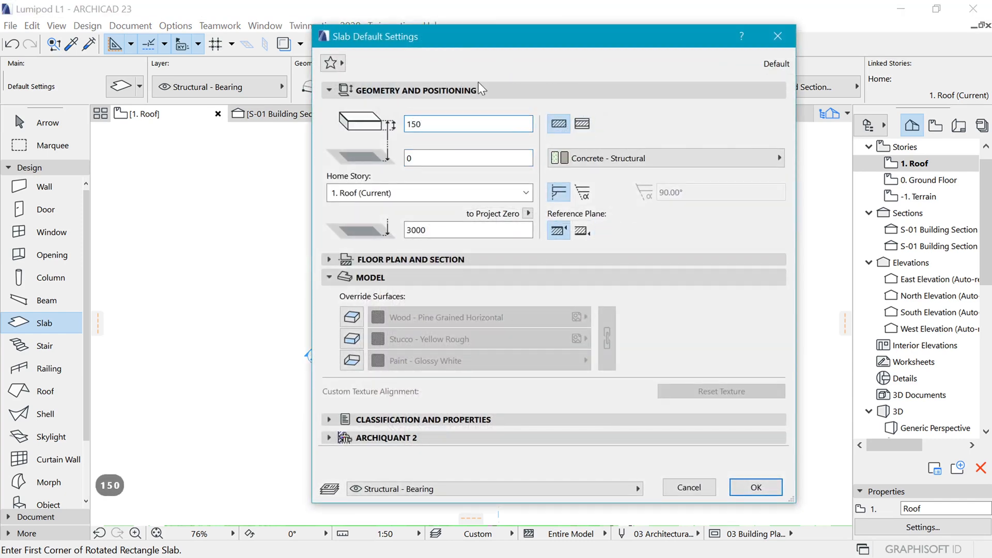
click(624, 155)
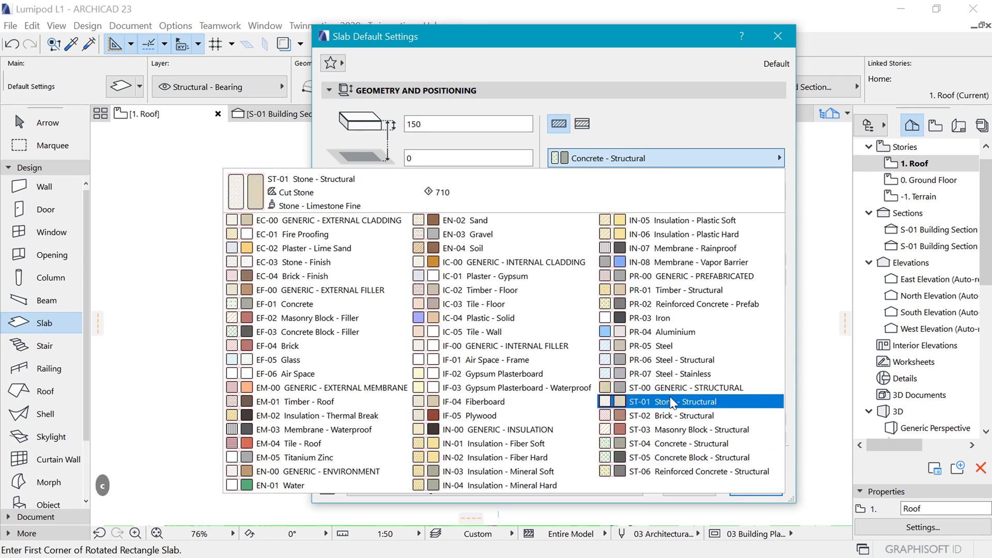
click(685, 374)
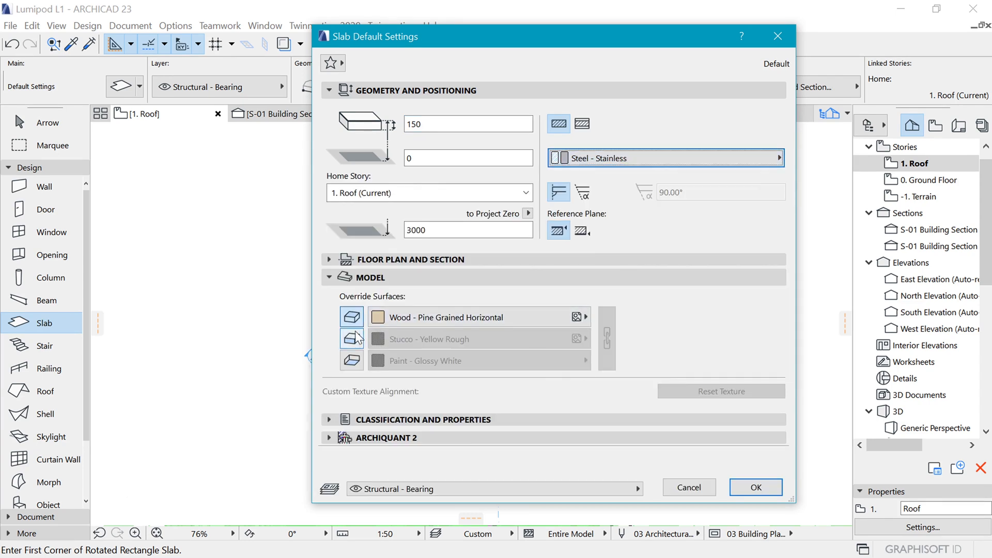
- Override all three default slab surfaces, linked together, with Metal - Zinc
click(352, 339)
click(352, 361)
click(606, 340)
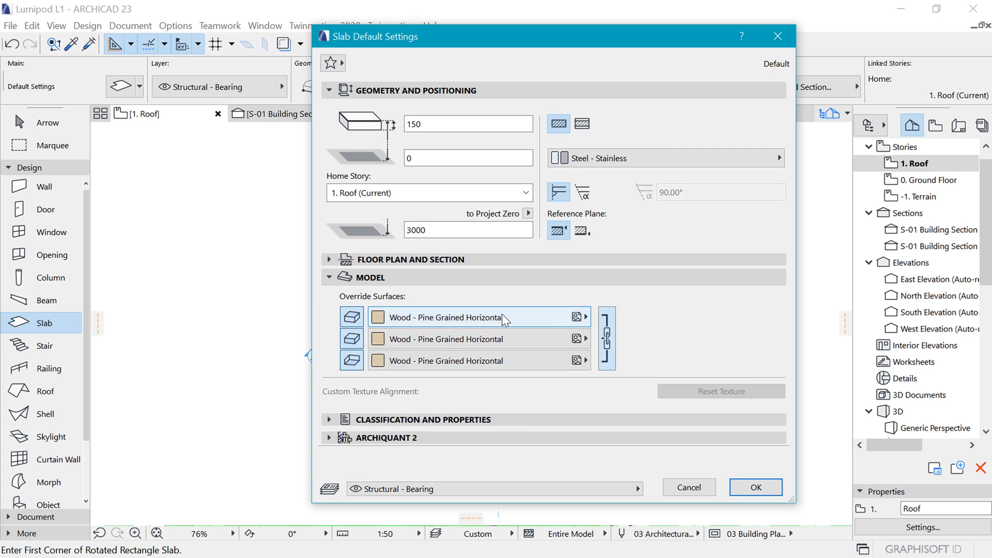
click(504, 318)
key(m)
key(m)
key(m)
key(m)
click(791, 294)
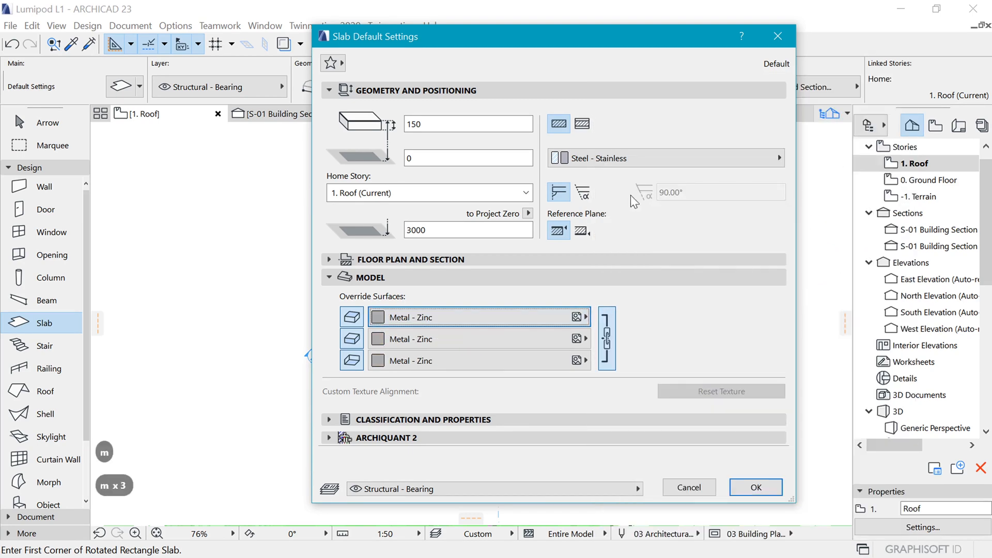
- Set the default slab's offset to the Roof home story to 700 mm and accept the settings
double_click(439, 125)
key(Tab)
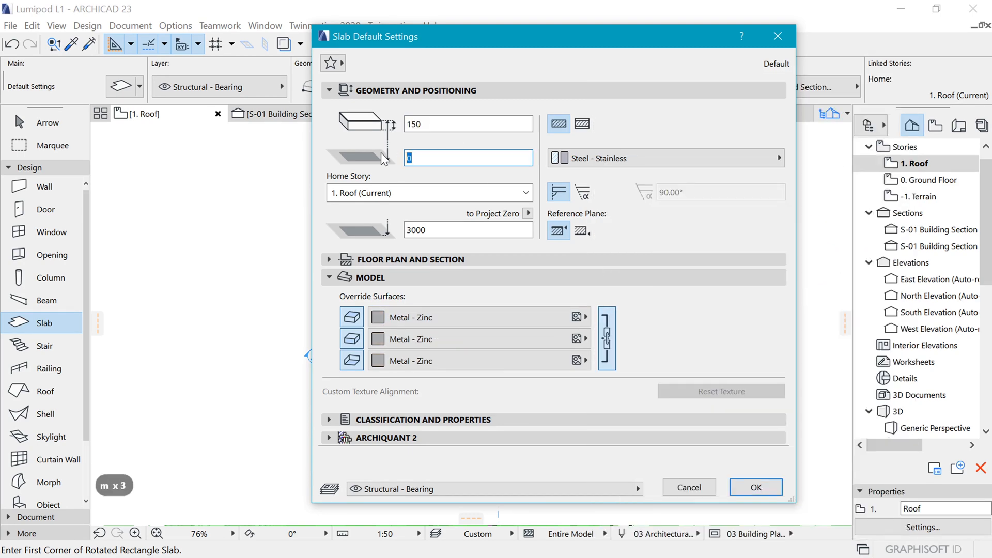
text(700)
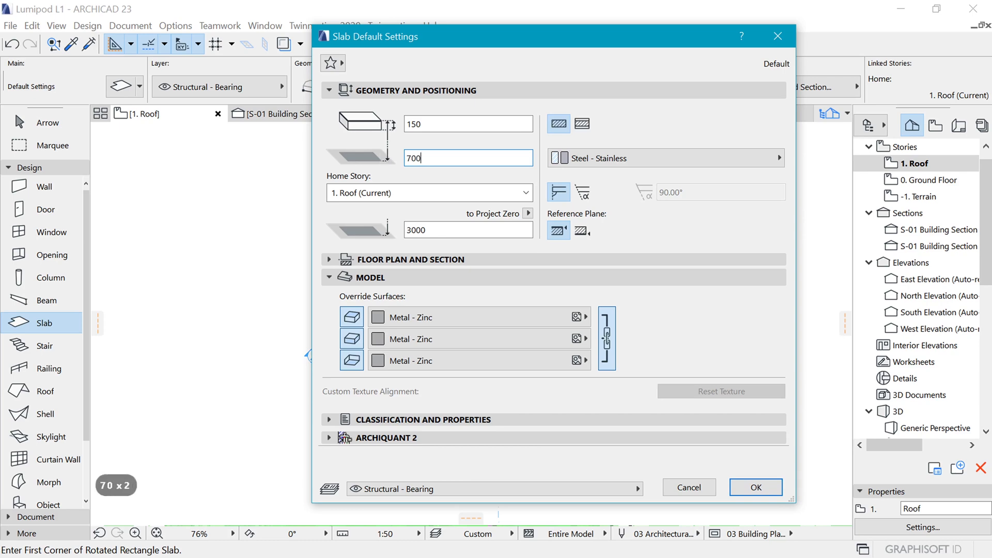
click(755, 486)
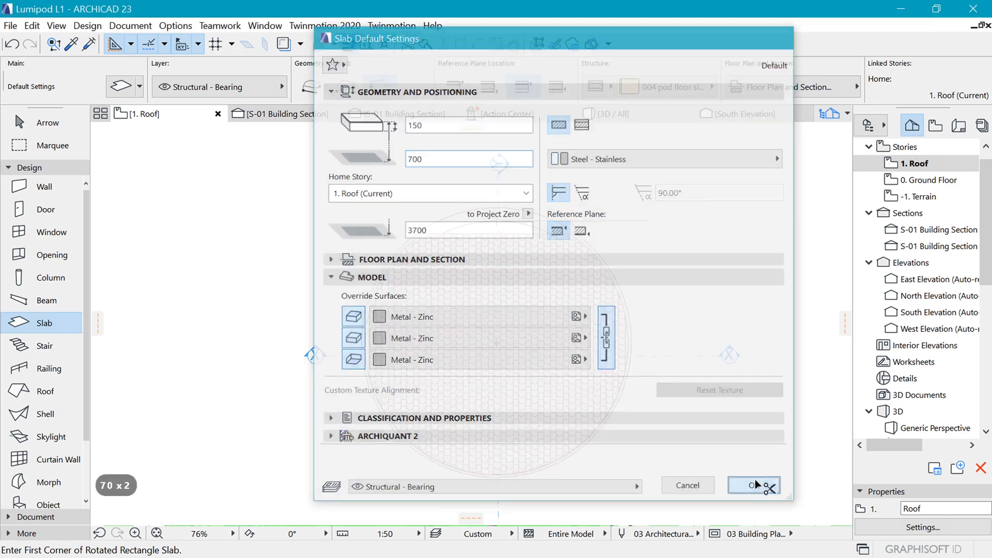
- Trace the parapet's outer outline with the Magic Wand and add its other half to form one full circular slab
scroll(563, 260, up, 2)
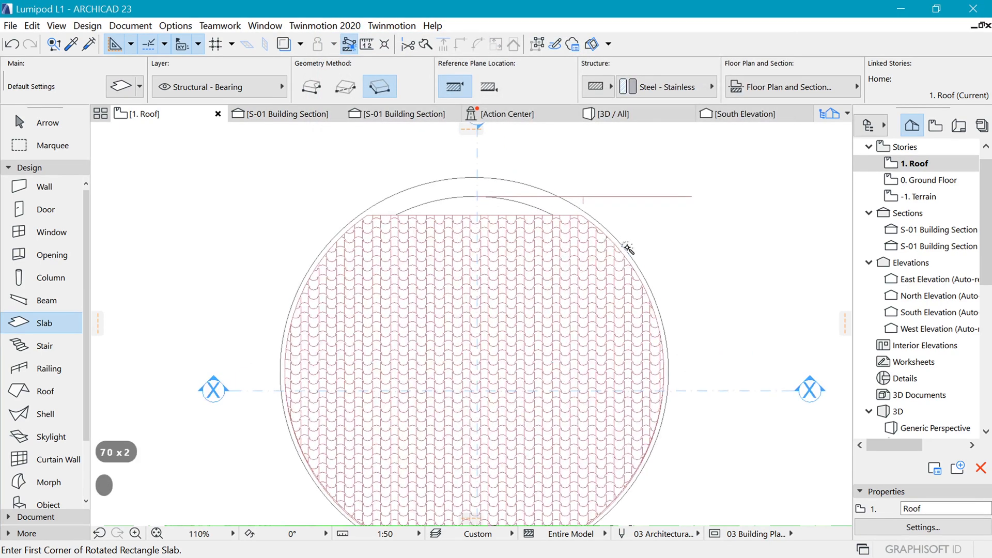
key(space)
click(631, 372)
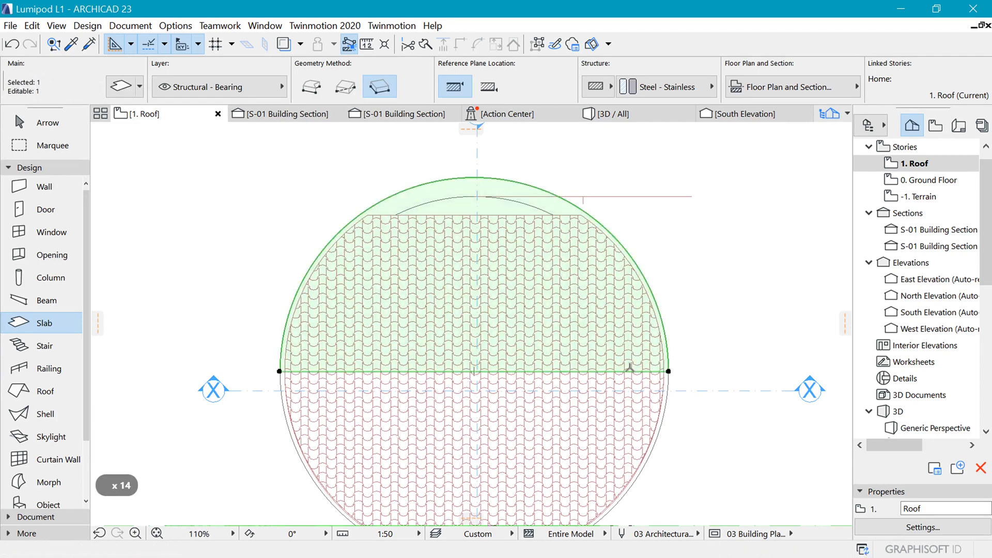
click(630, 371)
scroll(482, 216, down, 2)
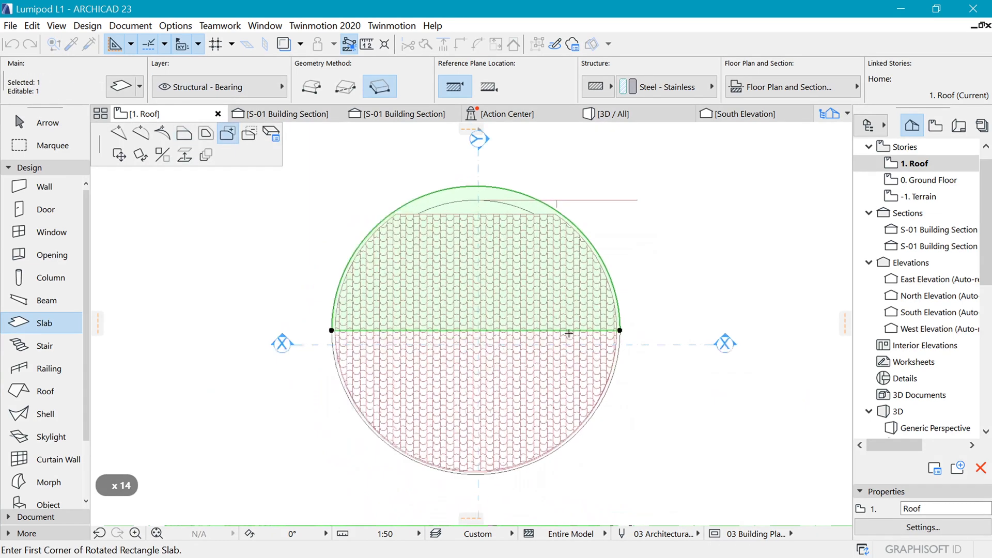
scroll(619, 364, up, 1)
key(space)
click(617, 374)
scroll(608, 319, down, 5)
scroll(598, 278, up, 4)
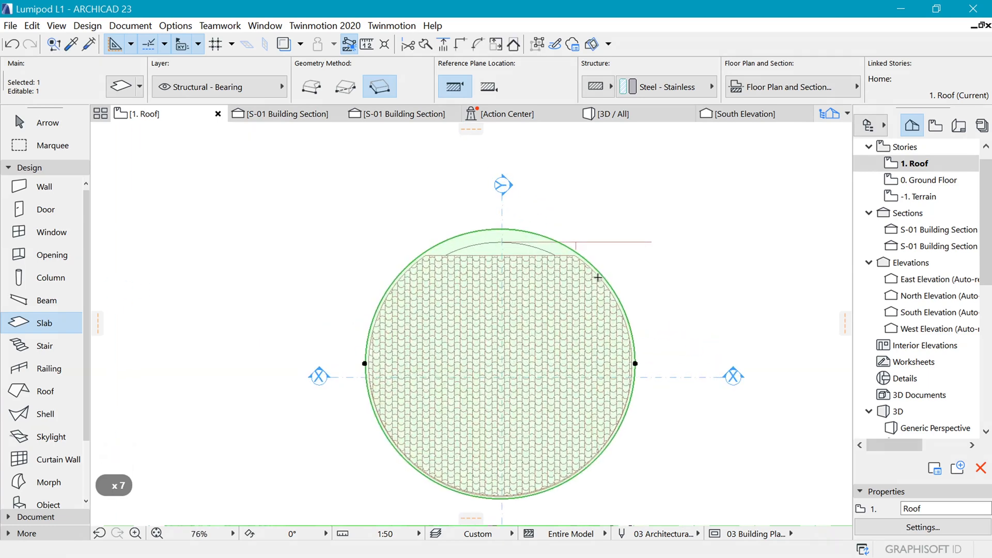
- Offset the circular slab's outer edge outward by 50 mm
click(602, 275)
click(228, 134)
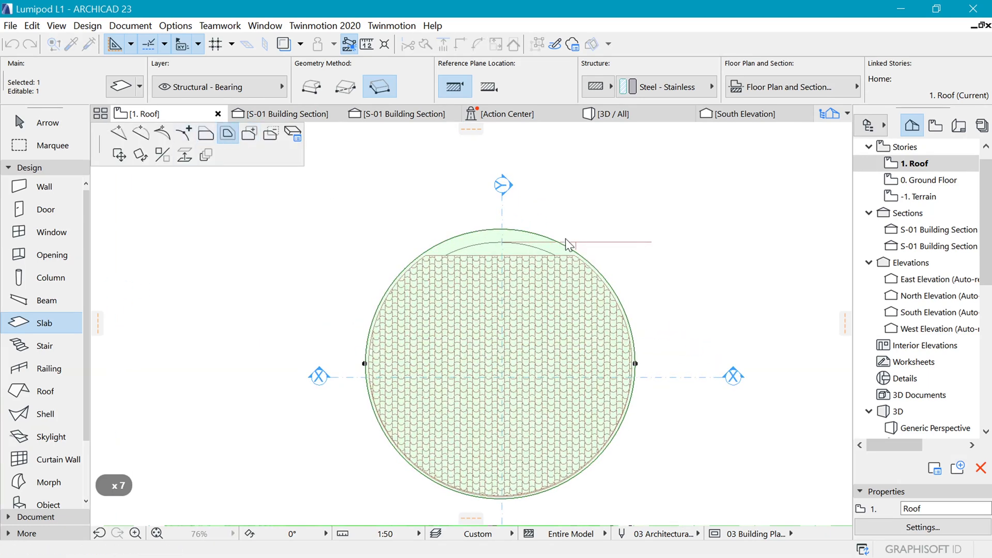
text(50)
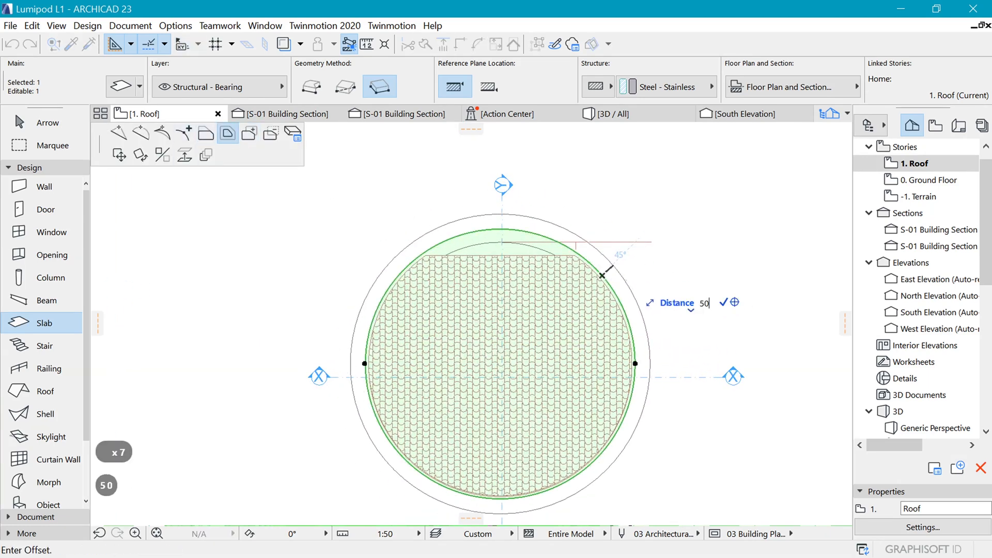
key(Return)
scroll(585, 271, up, 4)
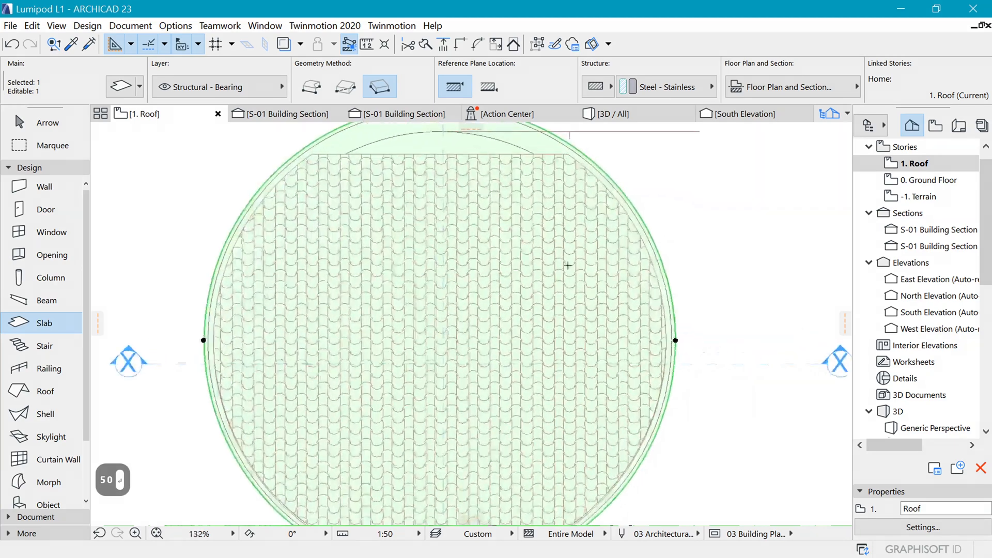
- Subtract both halves of the parapet's inner circle from the slab with the Magic Wand, leaving a ring-shaped coping
click(581, 272)
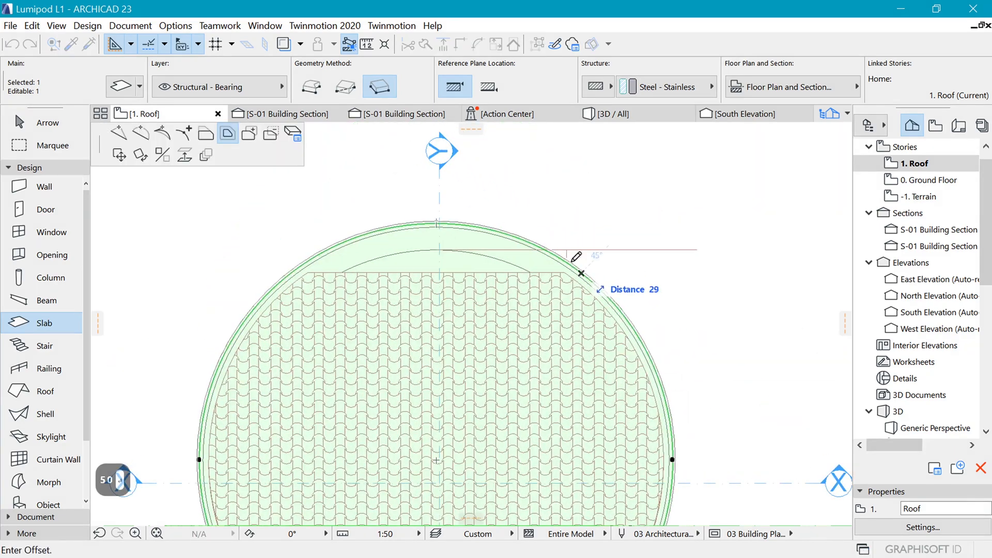
click(457, 249)
scroll(517, 259, down, 3)
click(541, 292)
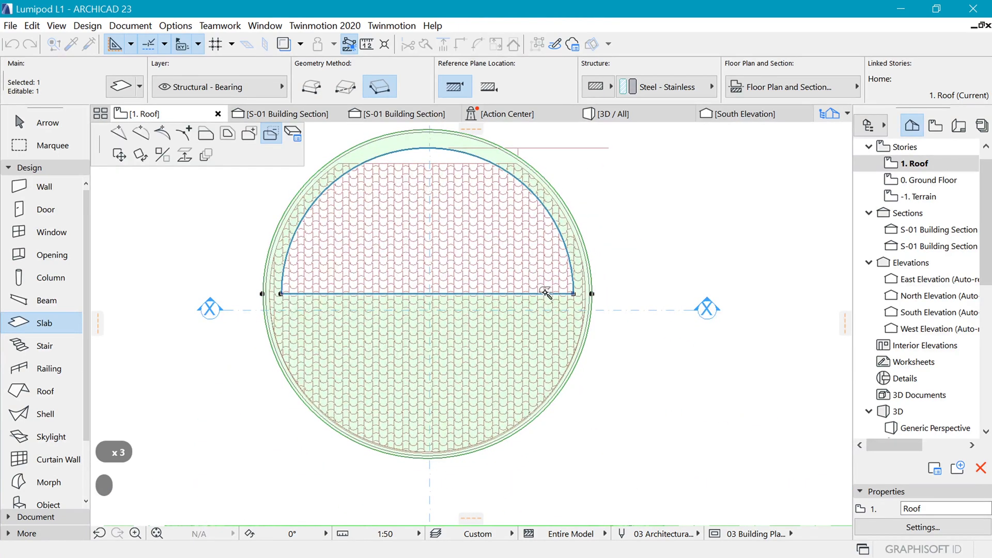
click(527, 401)
scroll(549, 235, up, 2)
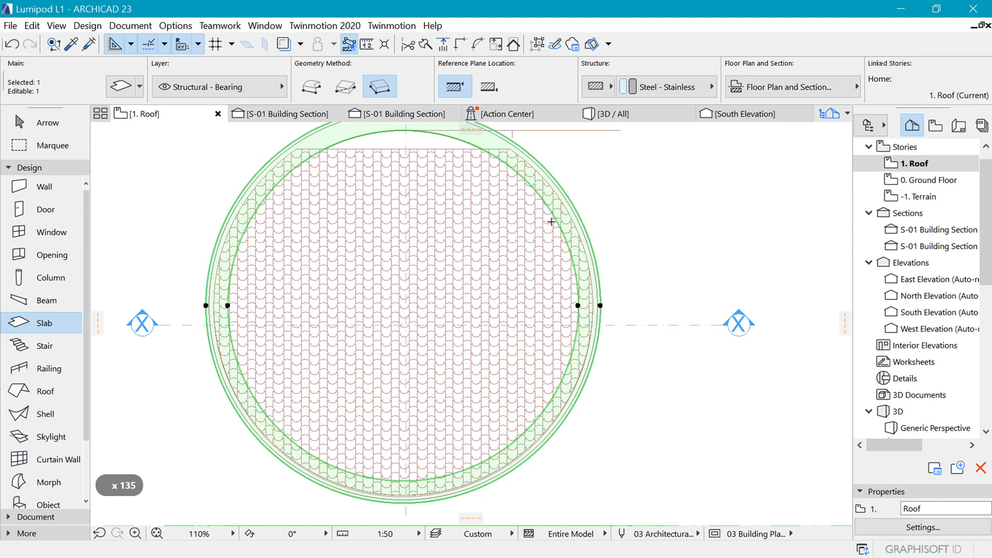
- Offset the inner edge of the ring-shaped coping slab inward by 50 mm
click(404, 306)
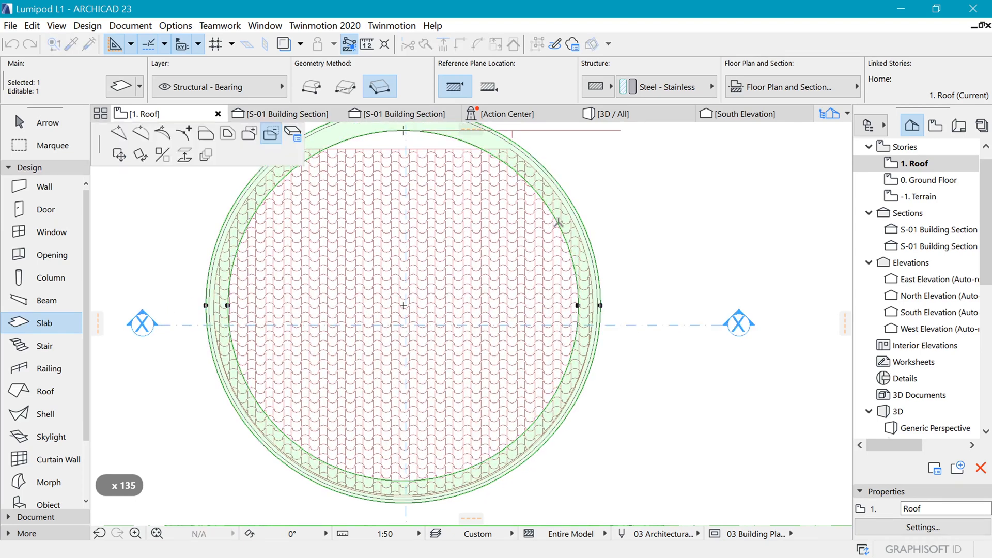
click(228, 134)
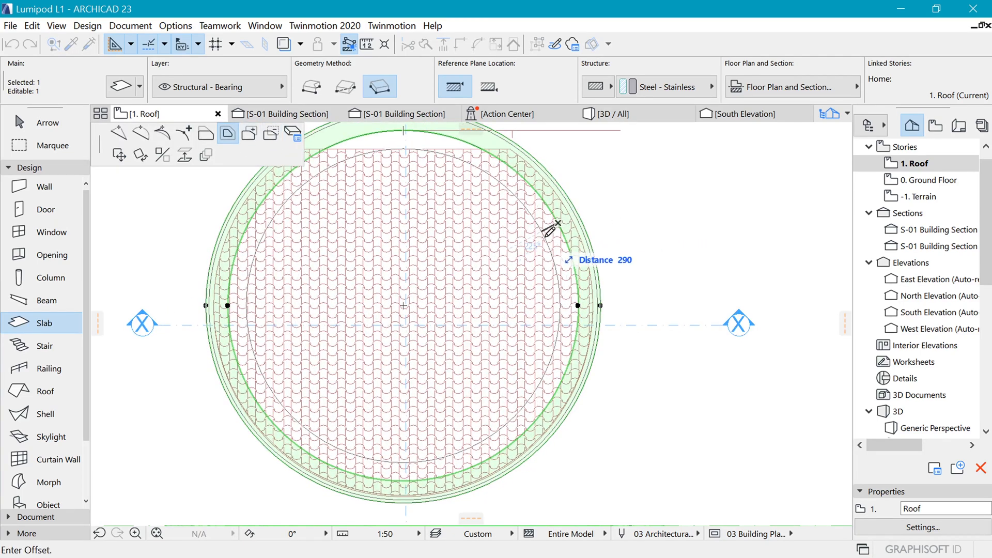
text(50)
key(Return)
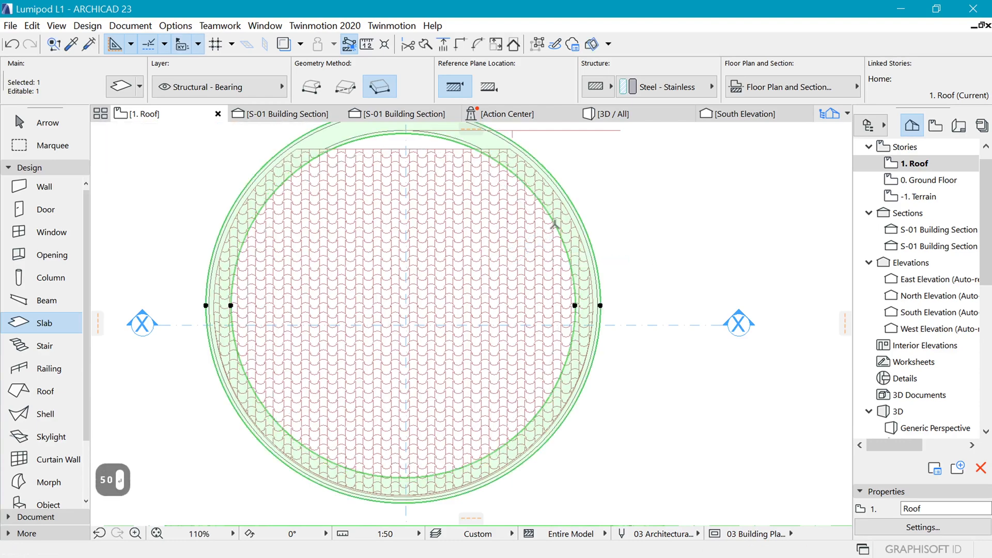
key(Escape)
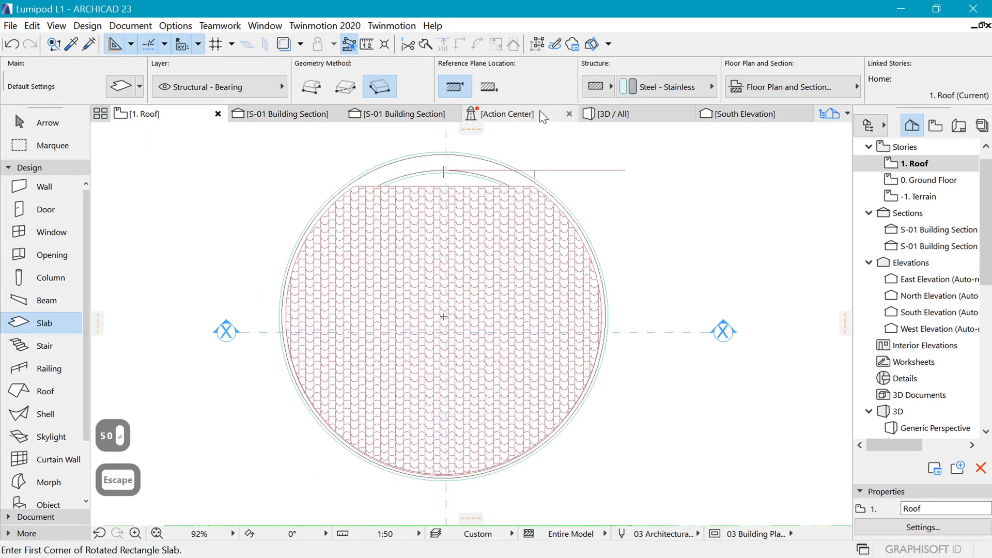
- Select the pod roof in the 3D view and set its pitch to 5 degrees
click(589, 114)
drag(574, 293, 397, 373)
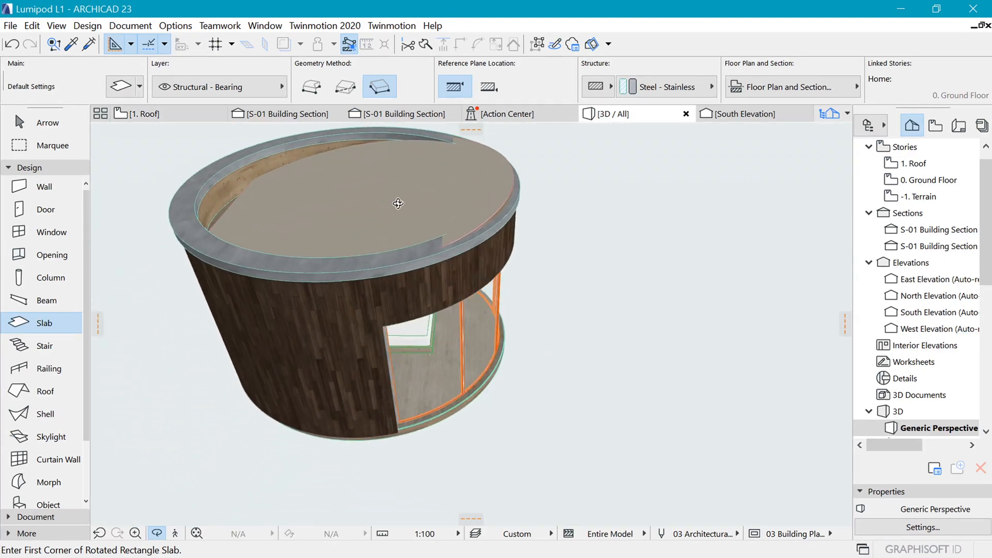
key(Escape)
shift+click(476, 178)
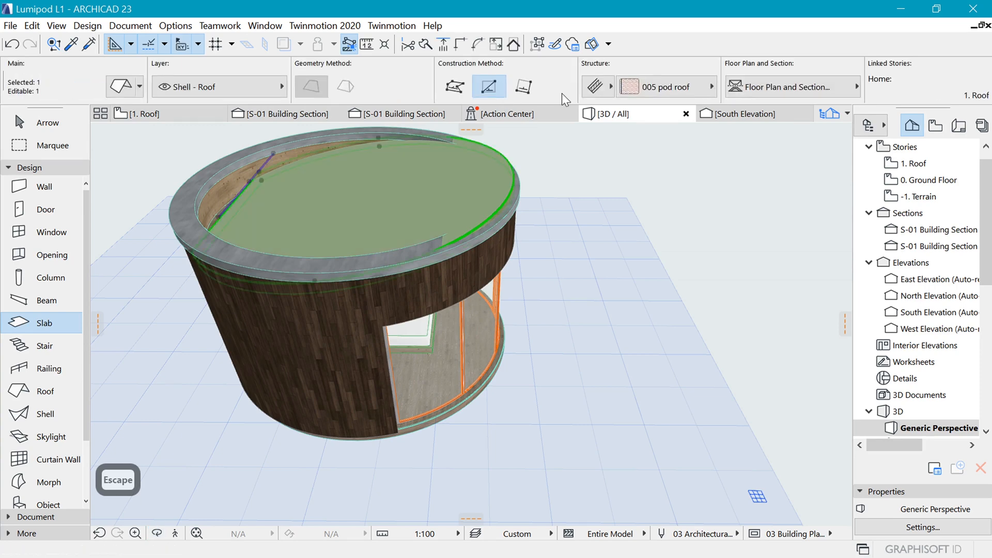
key(ctrl+t)
double_click(794, 181)
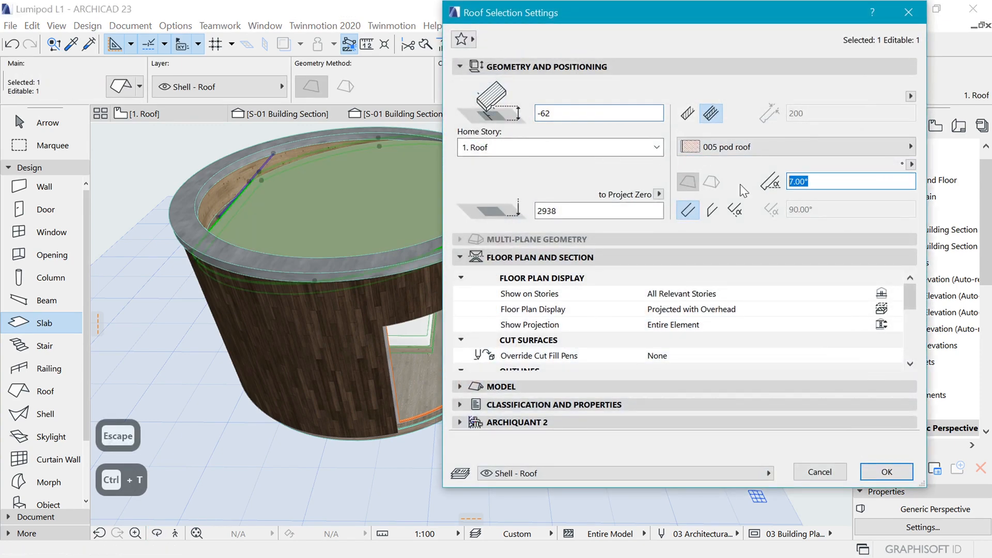
text(5)
click(877, 471)
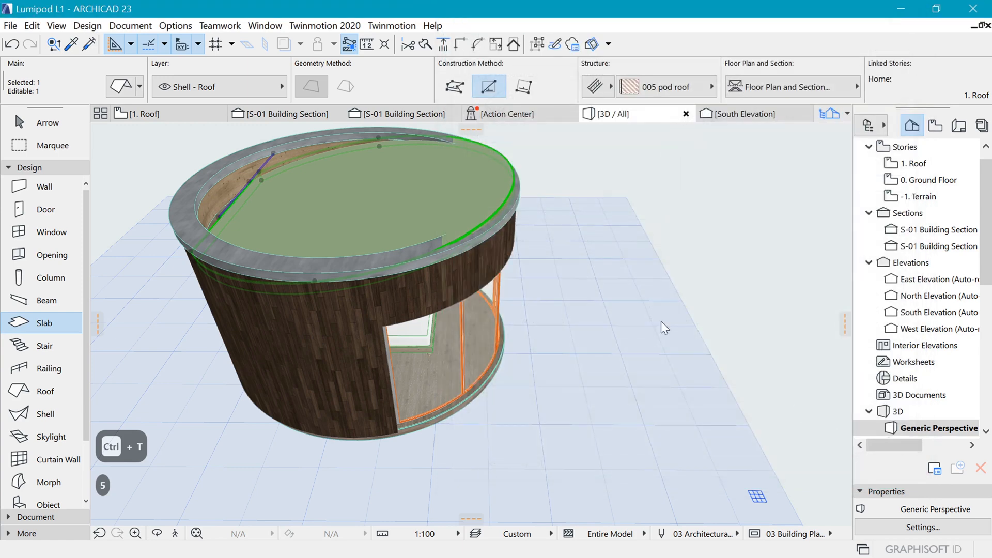
- Select both ground-floor exterior pod walls in the 3D view and set their base offset to -200 mm
key(Escape)
shift+middle_drag(662, 241, 357, 164)
key(ctrl+a)
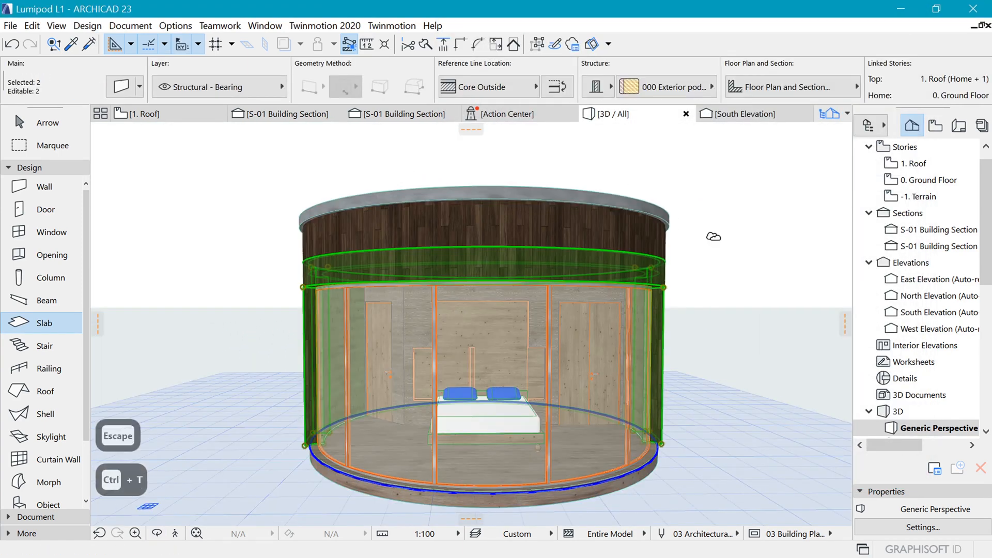
key(ctrl+t)
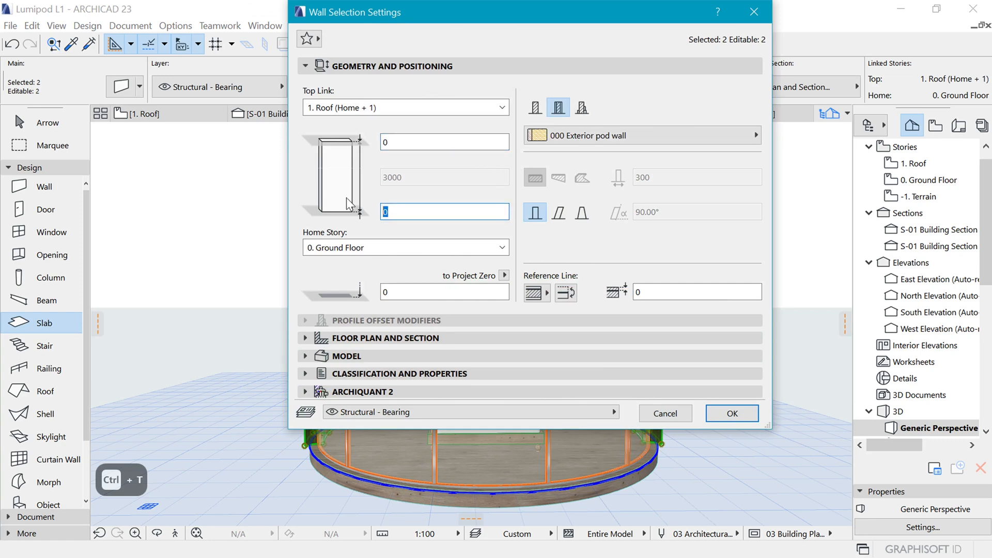
text(-)
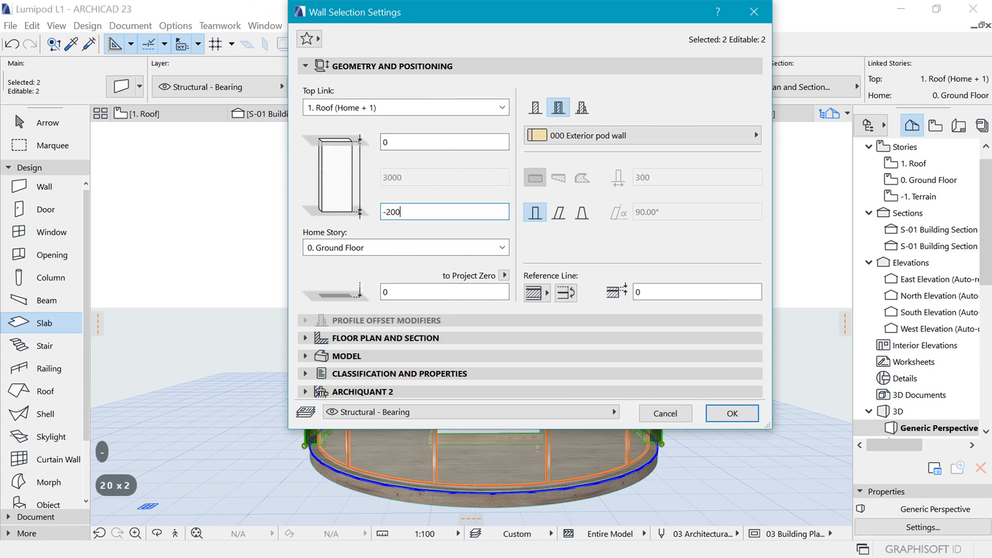
text(200)
key(Return)
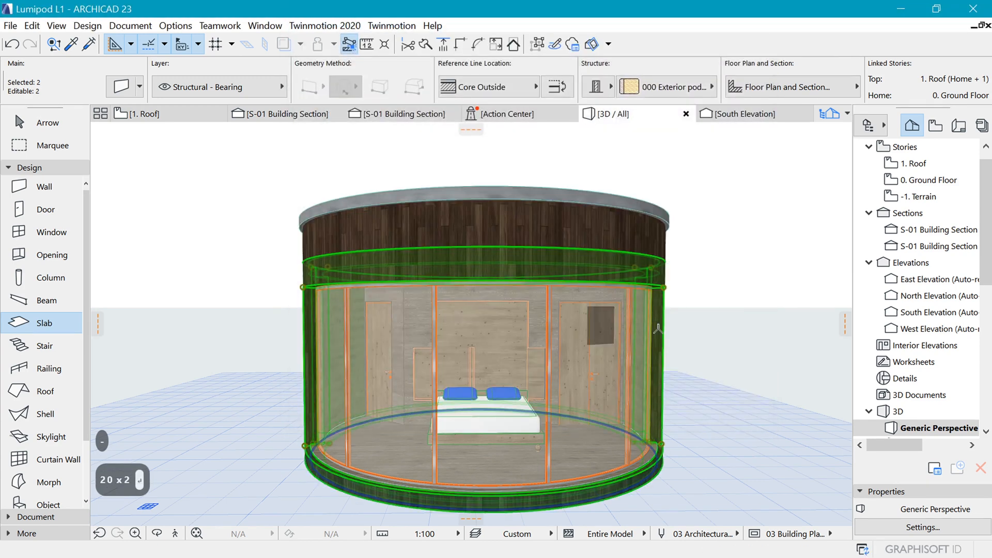
key(Escape)
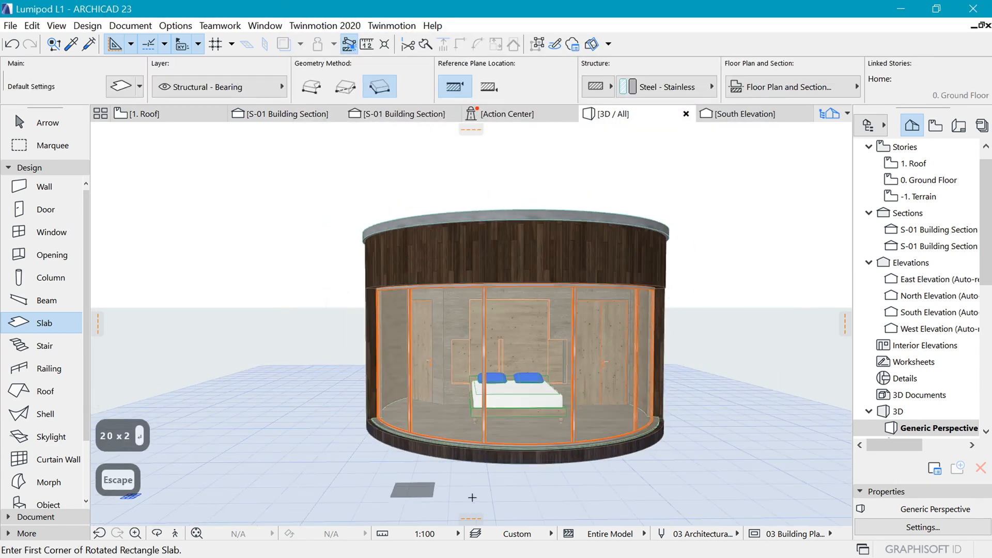
- Open the Terrain story plan and display the Ground Floor plan beneath it as the trace reference
key(o)
mouse_move(685, 427)
mouse_down()
mouse_move(656, 416)
mouse_move(675, 418)
mouse_up()
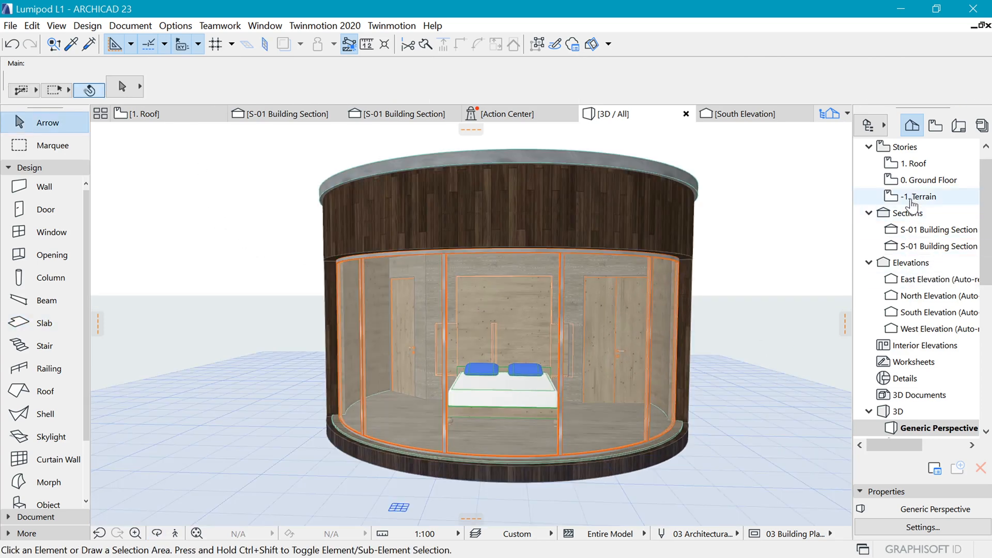
double_click(911, 200)
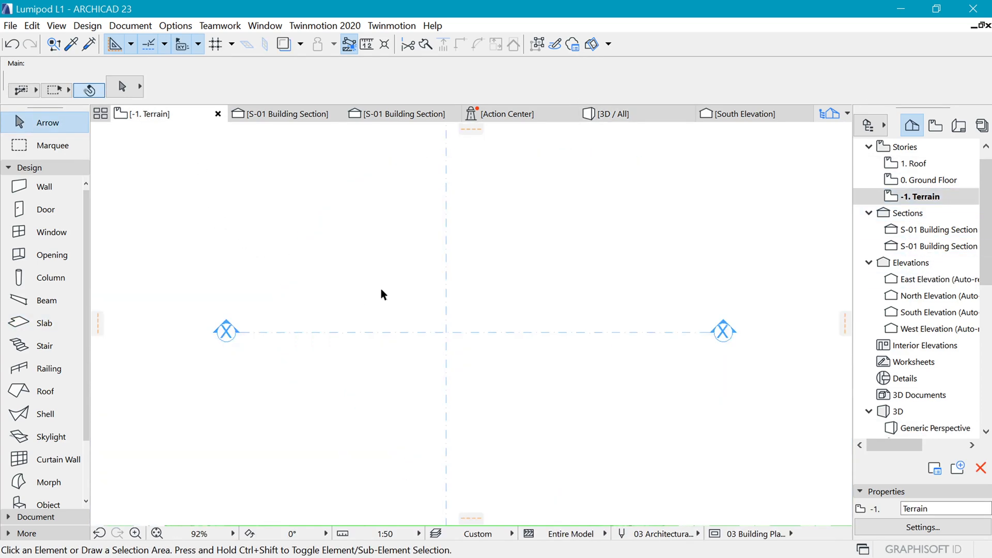
scroll(421, 282, down, 3)
scroll(435, 280, up, 2)
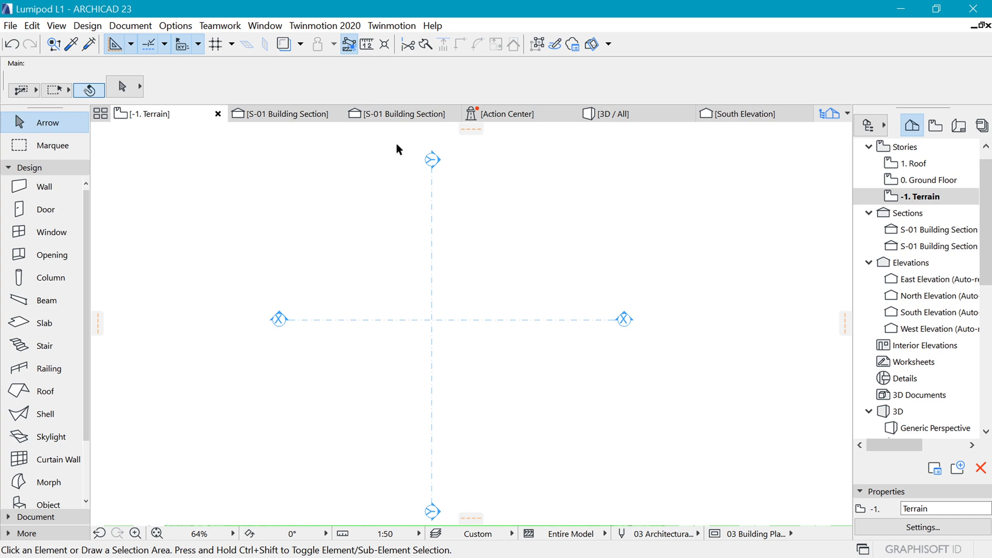
click(300, 45)
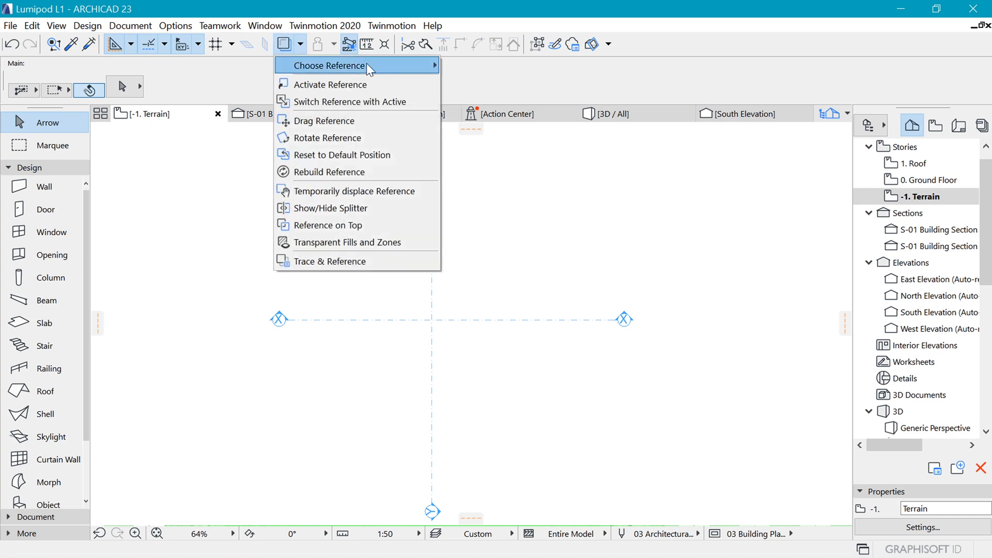
mouse_move(367, 63)
click(488, 84)
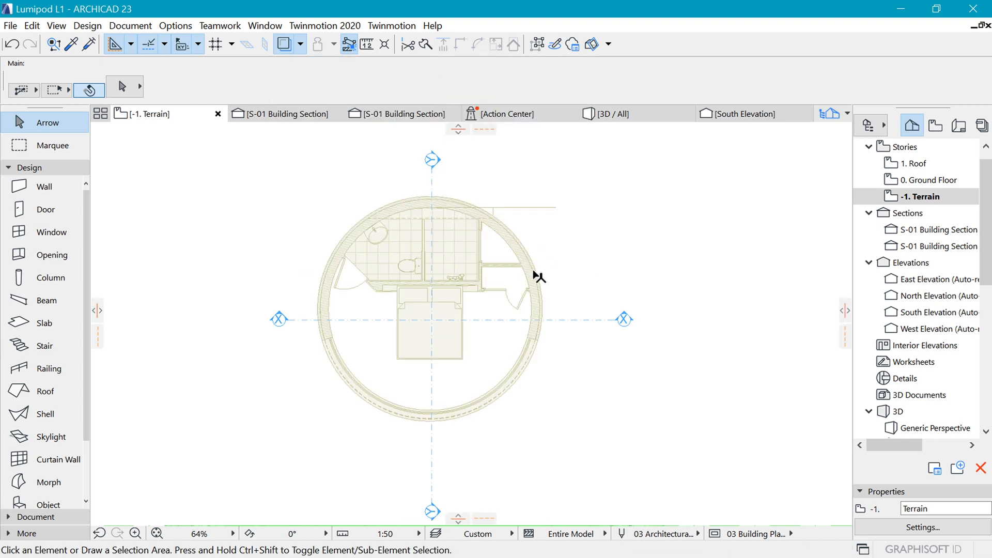
scroll(538, 276, down, 3)
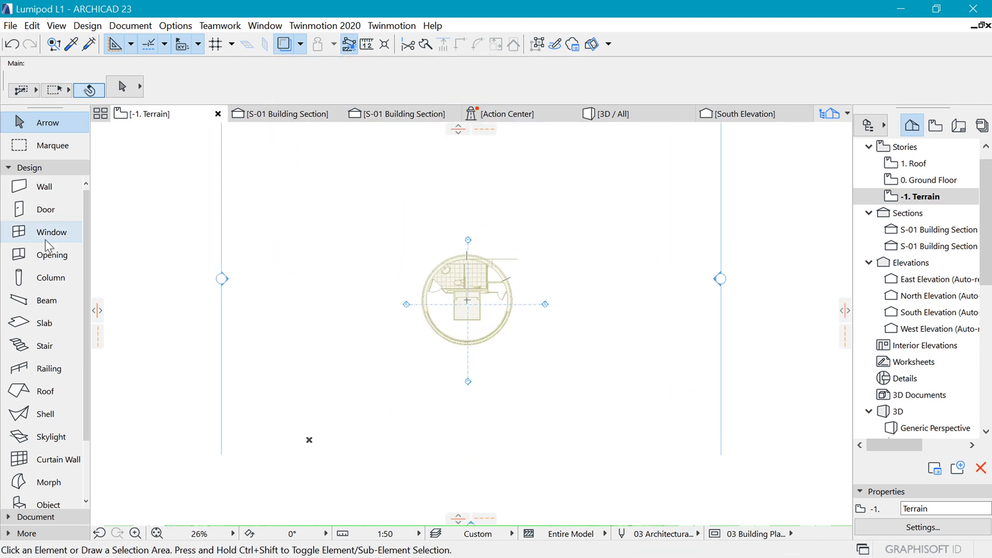
- Draw a rectangular site-boundary polyline around the traced pod with red pen 20, 30000 mm long vertically and 15000 mm wide
click(39, 169)
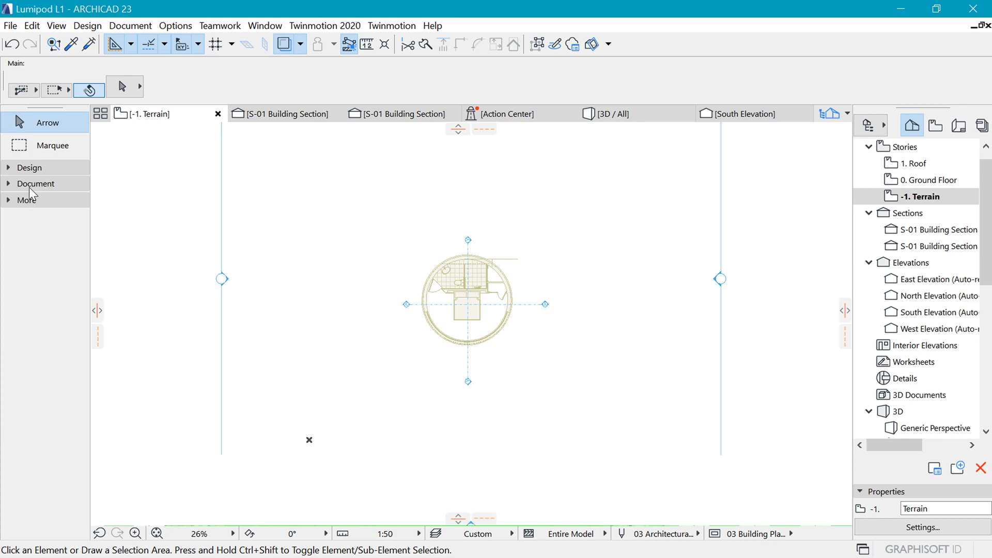
click(30, 186)
click(21, 361)
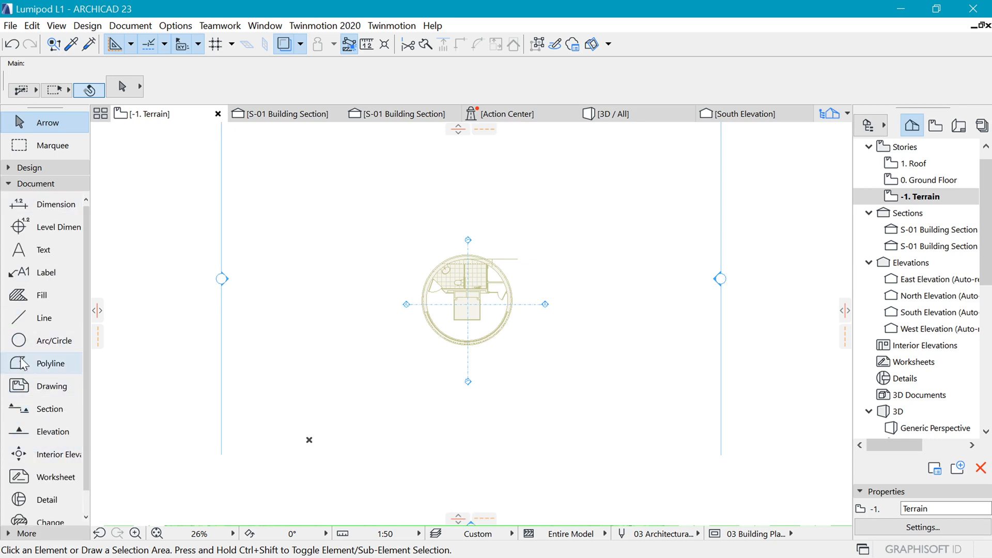
click(702, 86)
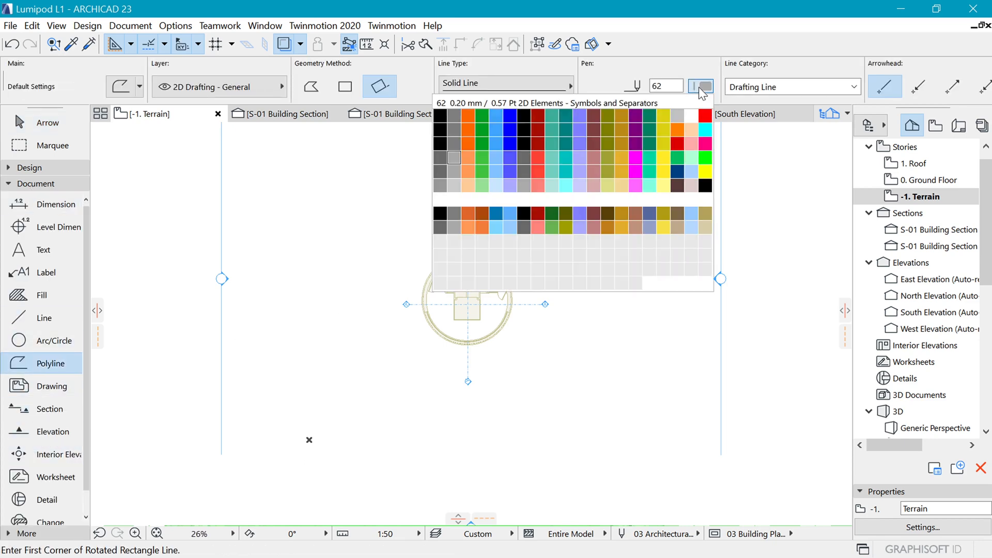
click(496, 127)
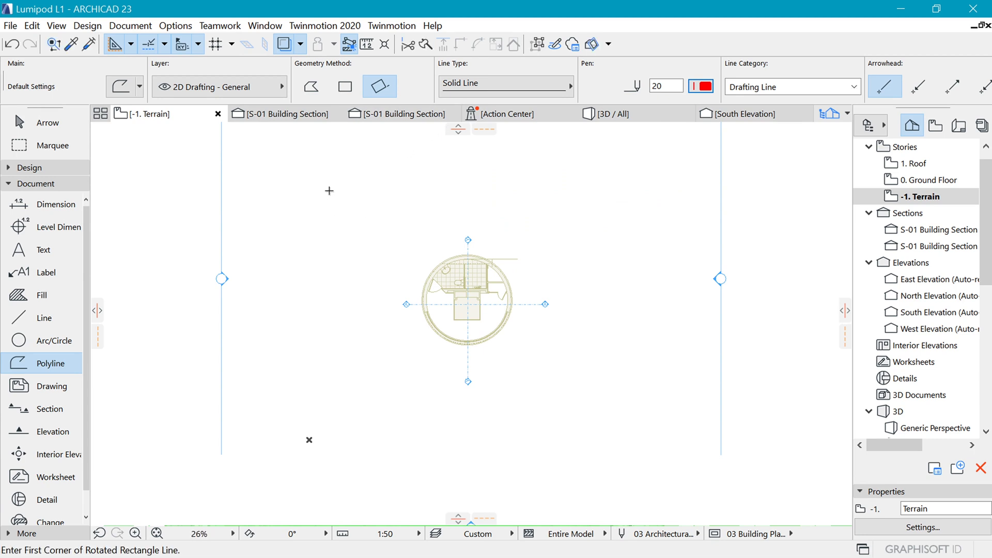
click(332, 142)
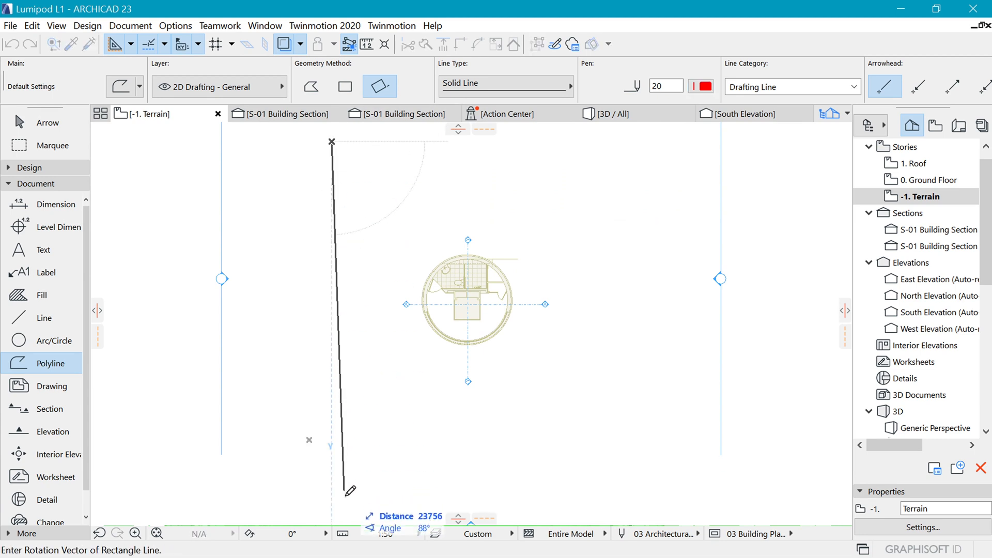
key(shift+Tab)
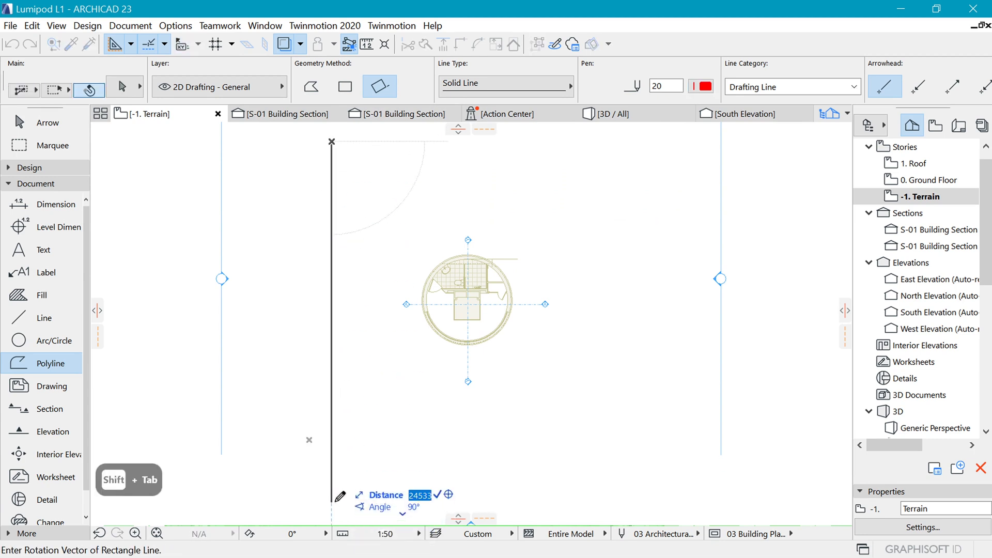
text(30)
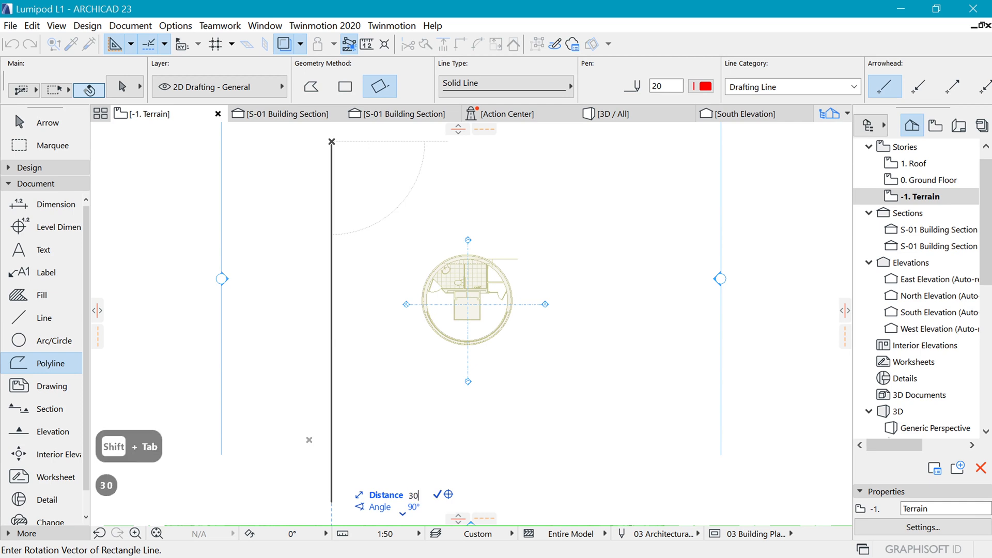
text(00)
key(BackSpace)
key(BackSpace)
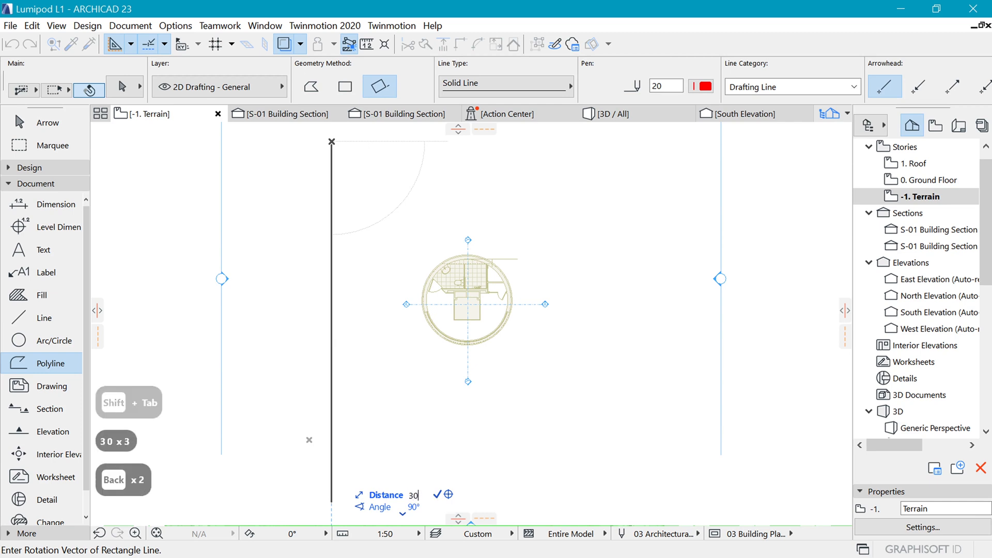
text(000)
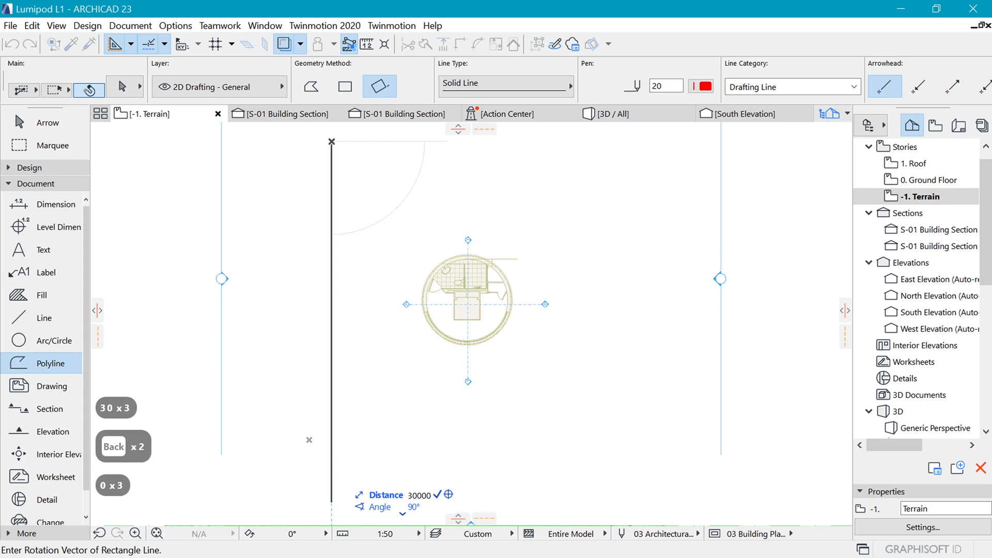
key(Return)
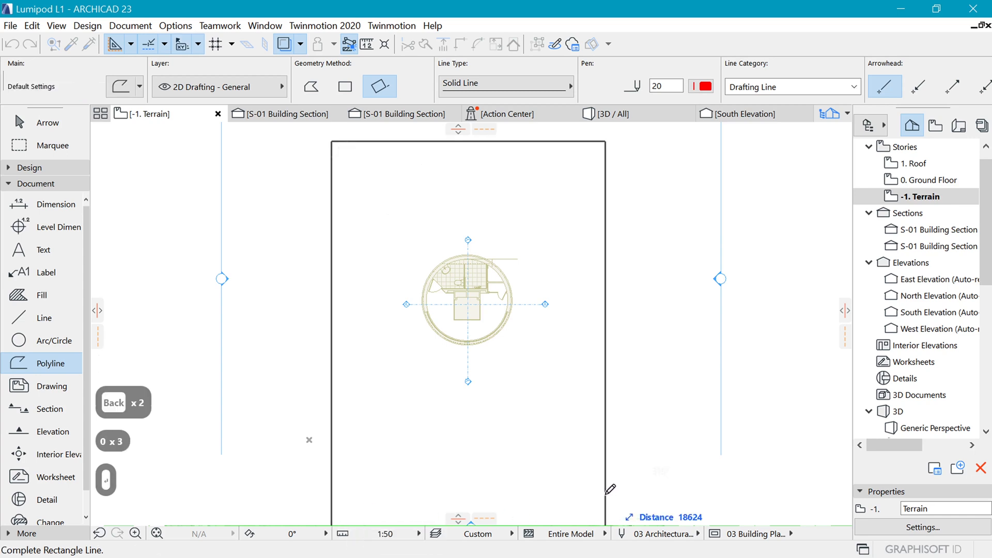
text(15)
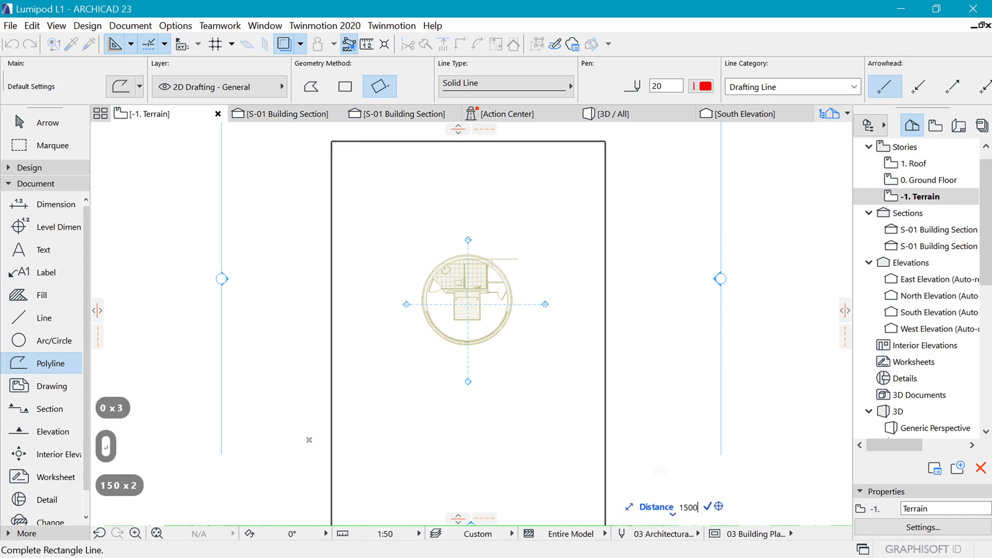
text(00)
key(Return)
scroll(543, 470, down, 3)
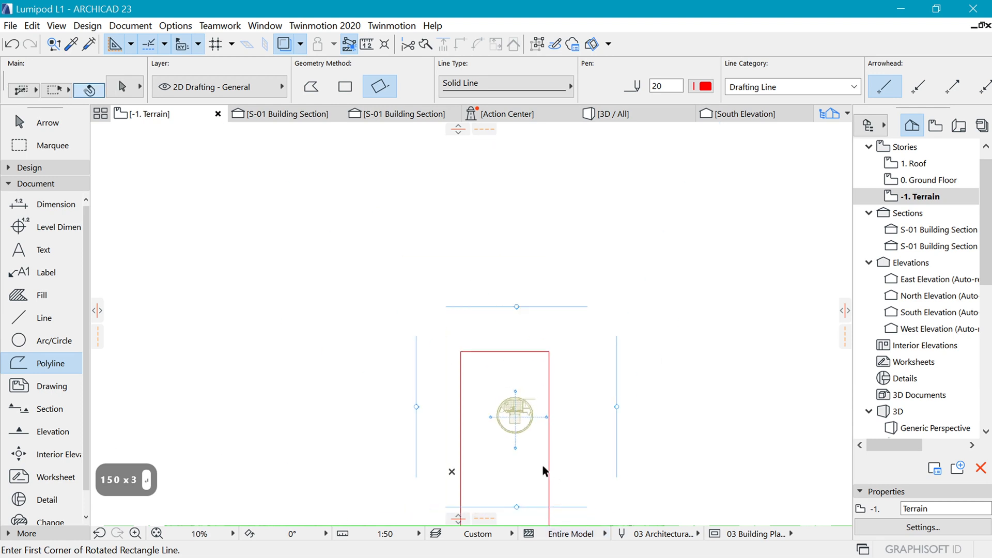
- Move the site rectangle about 6880 mm at roughly 74° so it extends both above and below the pod
key(ctrl+d)
click(549, 440)
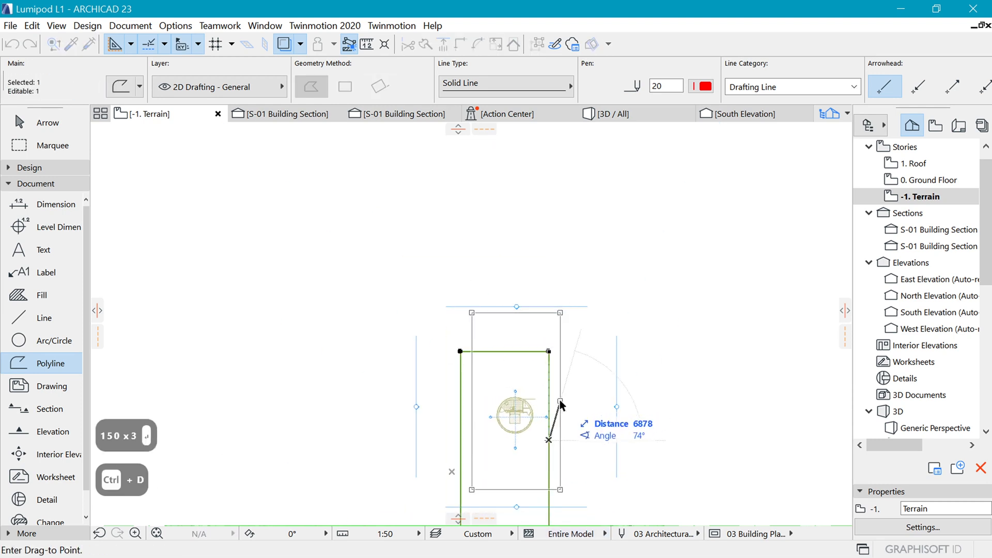
click(560, 403)
scroll(545, 428, up, 1)
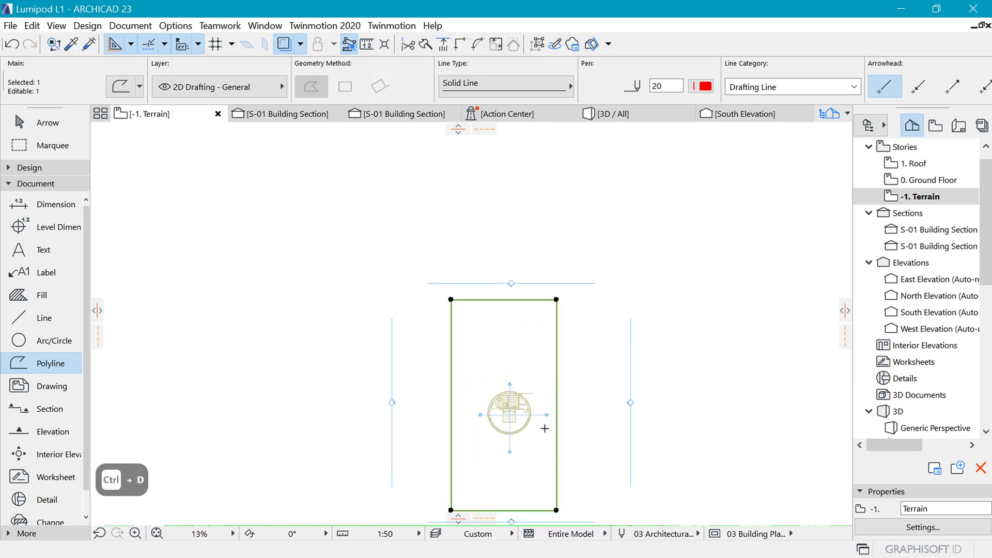
scroll(545, 428, up, 2)
key(Escape)
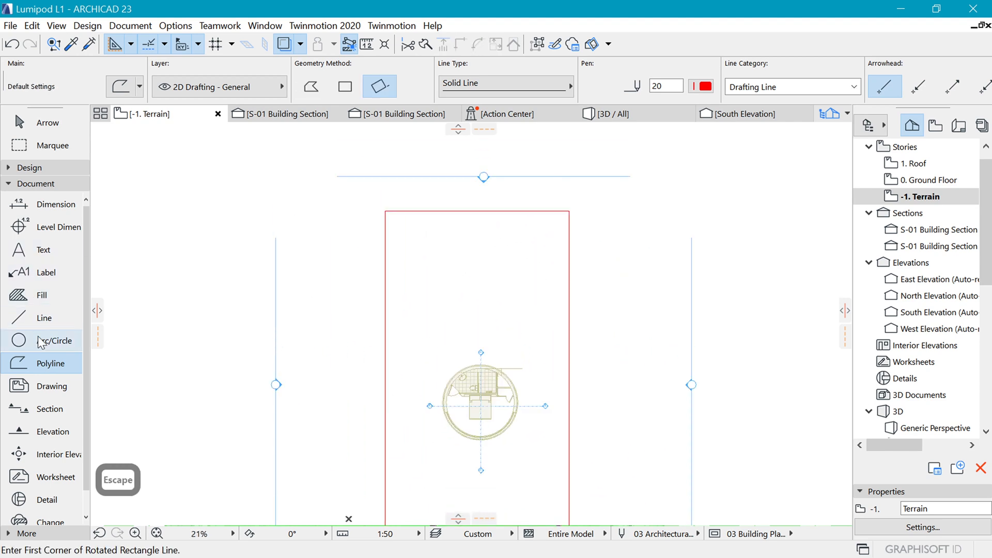
- Draw a four-node spline contour cutting across the site rectangle's upper-right corner, with both ends outside the boundary
click(34, 186)
click(29, 201)
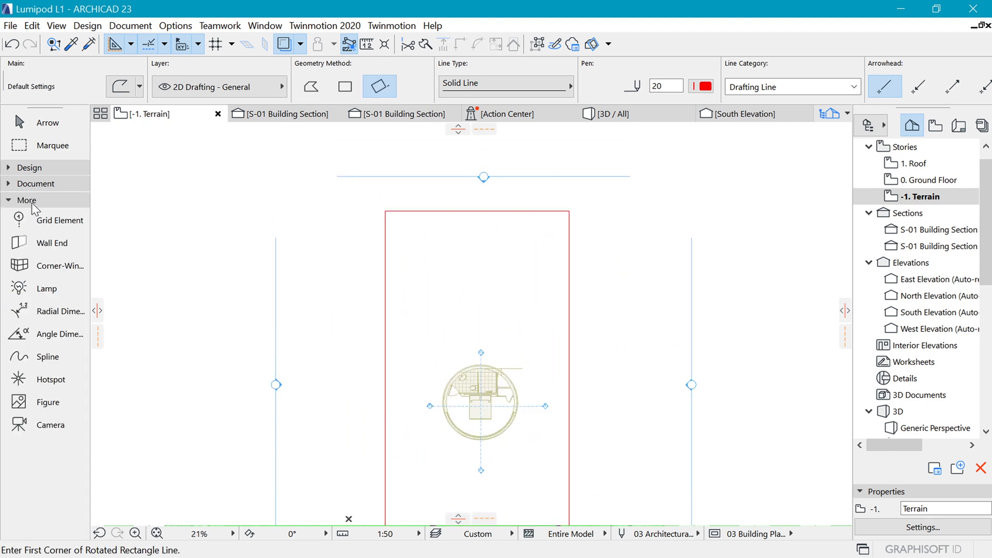
click(48, 357)
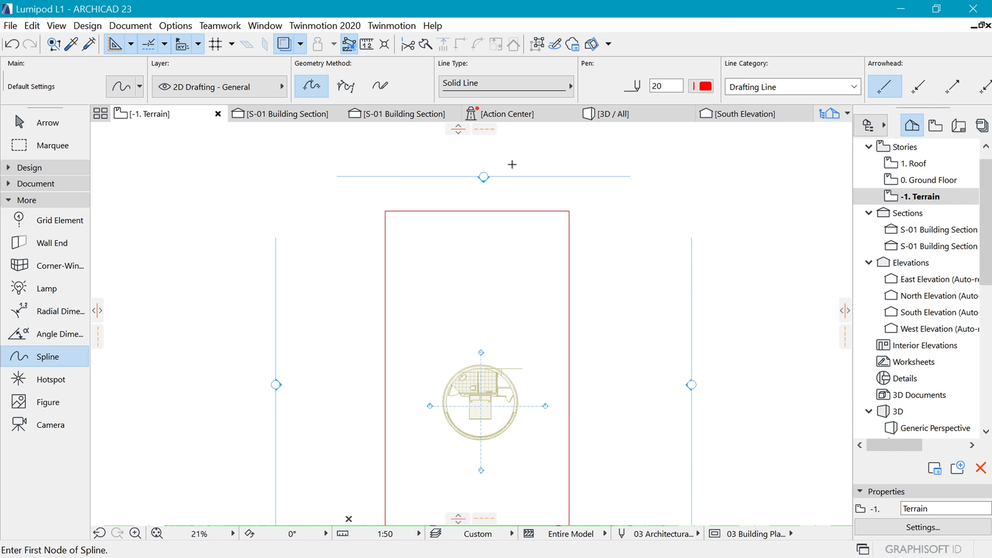
scroll(512, 165, up, 4)
key(Escape)
key(Escape)
scroll(501, 212, down, 2)
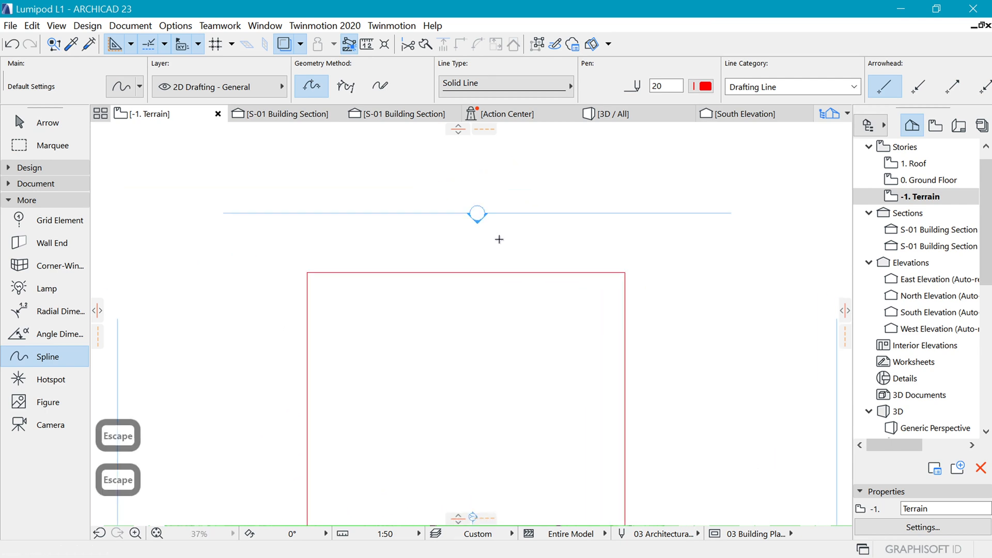
click(500, 239)
click(540, 307)
click(607, 328)
click(692, 342)
click(692, 342)
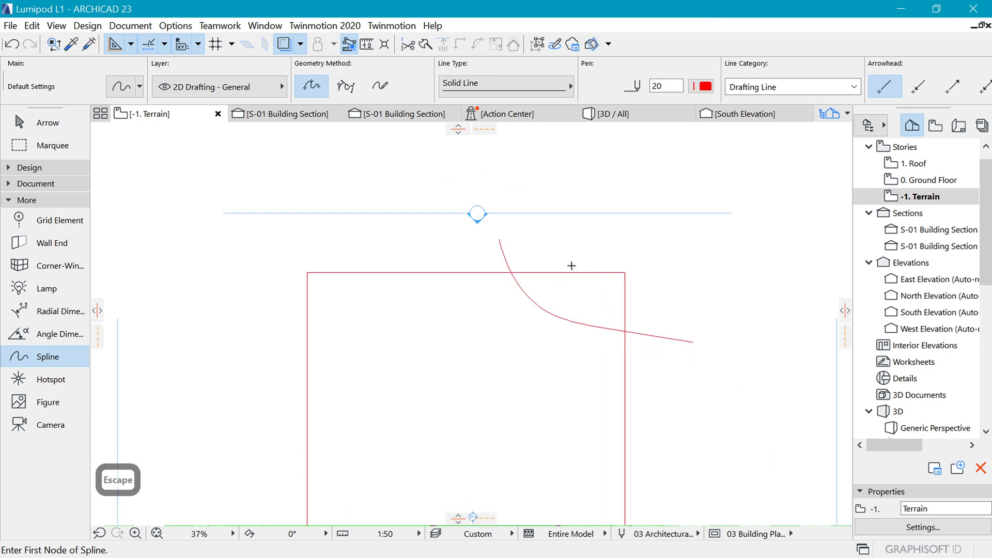
- Draw a second spline contour below the first, running from above the rectangle's top edge to beyond its right edge
scroll(503, 289, up, 2)
click(356, 236)
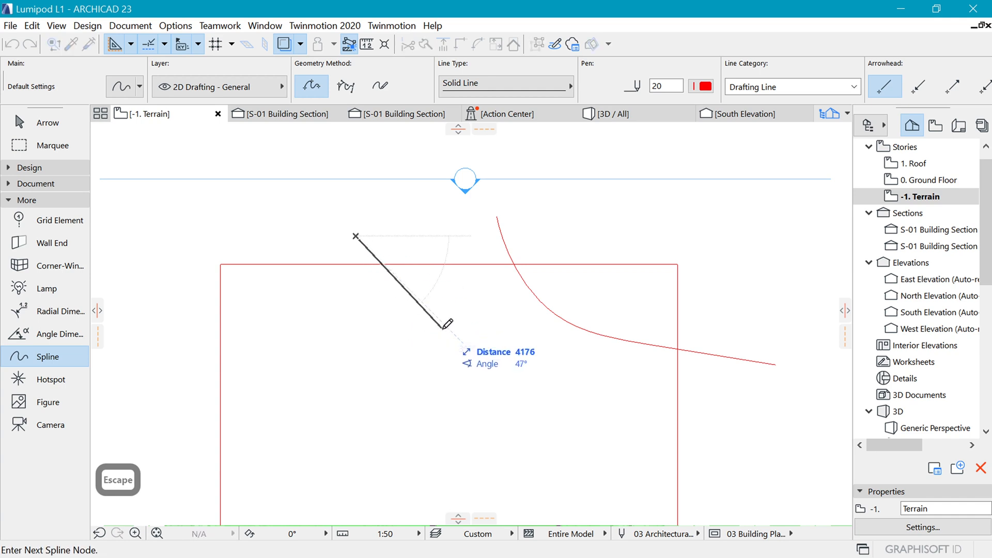
click(504, 368)
click(602, 407)
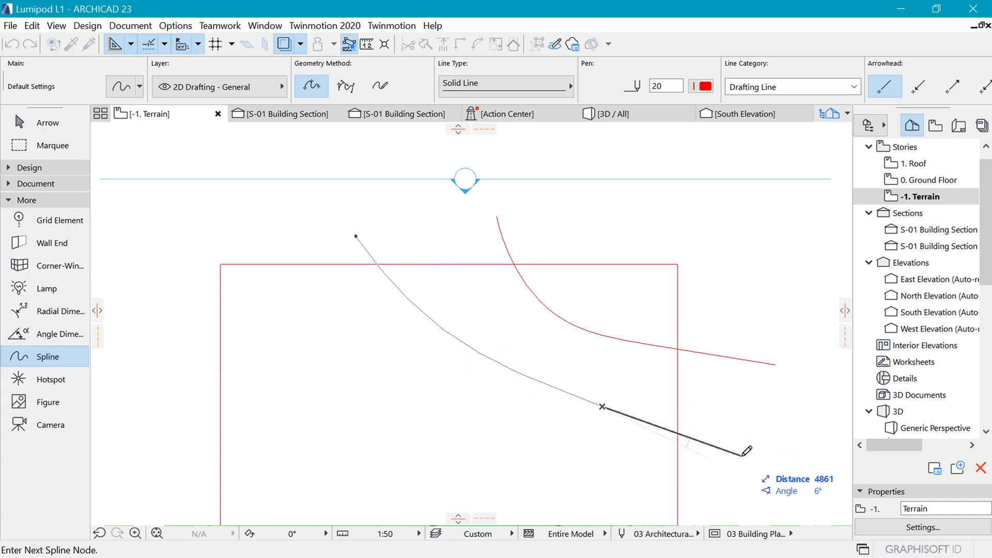
click(716, 394)
click(716, 394)
scroll(478, 277, down, 3)
scroll(363, 255, up, 1)
- Draw a third spline contour just above the pod, crossing the site rectangle from its left edge to its right edge
click(307, 266)
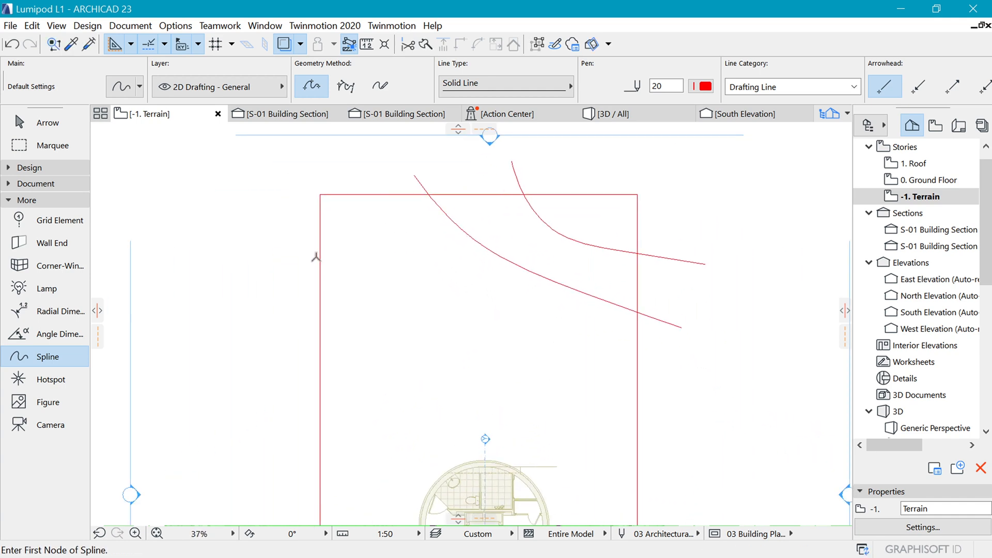
click(394, 295)
click(479, 348)
click(558, 401)
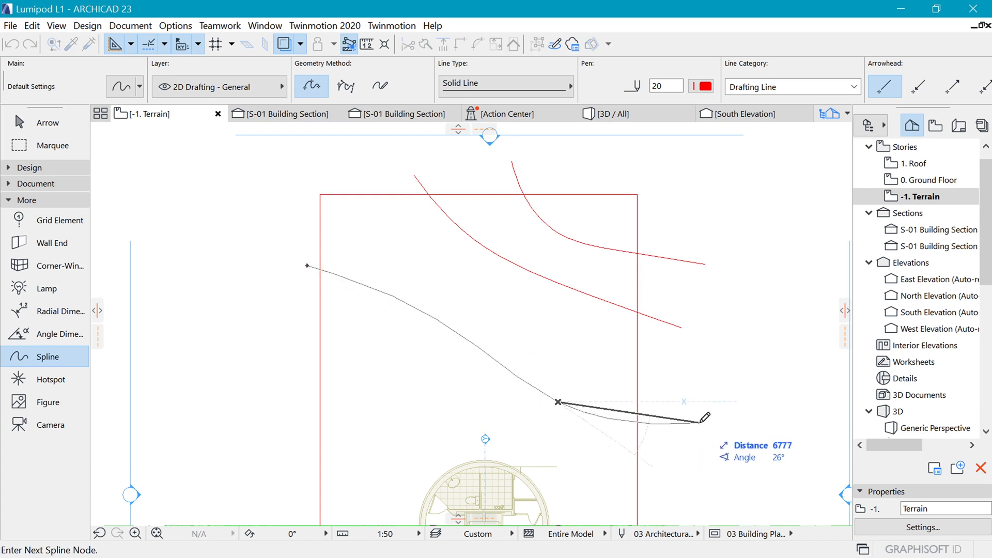
double_click(703, 420)
scroll(703, 420, down, 4)
scroll(593, 274, up, 2)
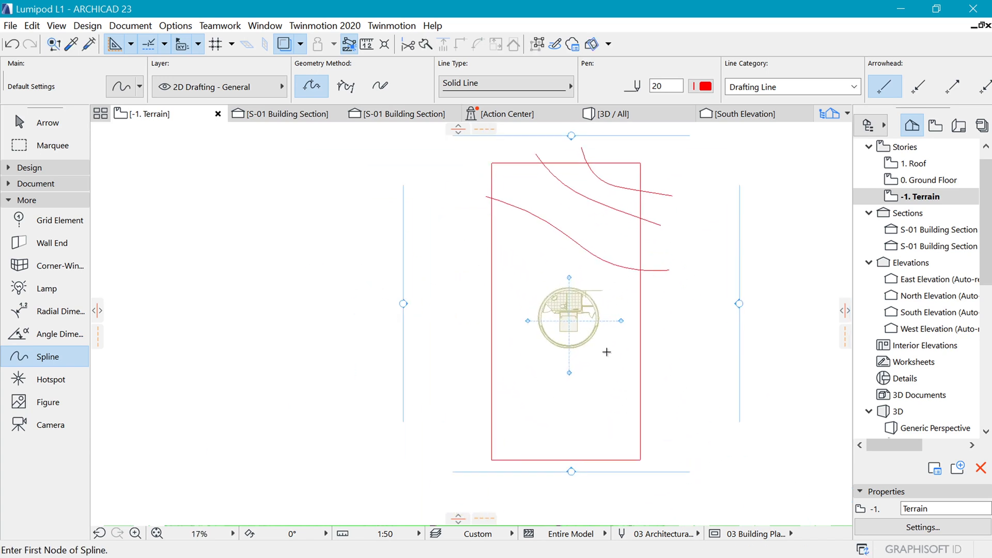
- Draw a fourth spline contour just below the pod, sloping down from left of the site rectangle to beyond its right edge
scroll(594, 274, up, 1)
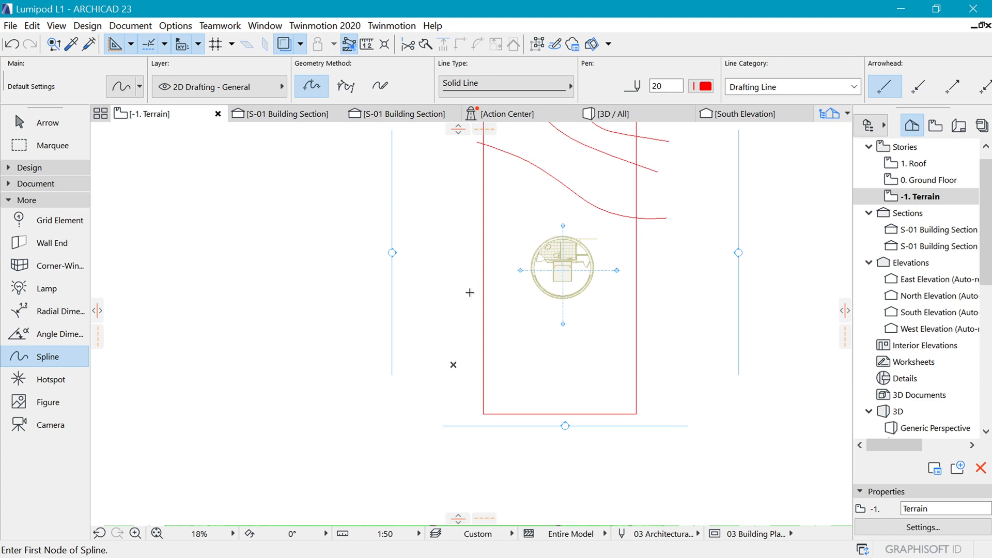
click(469, 293)
click(568, 352)
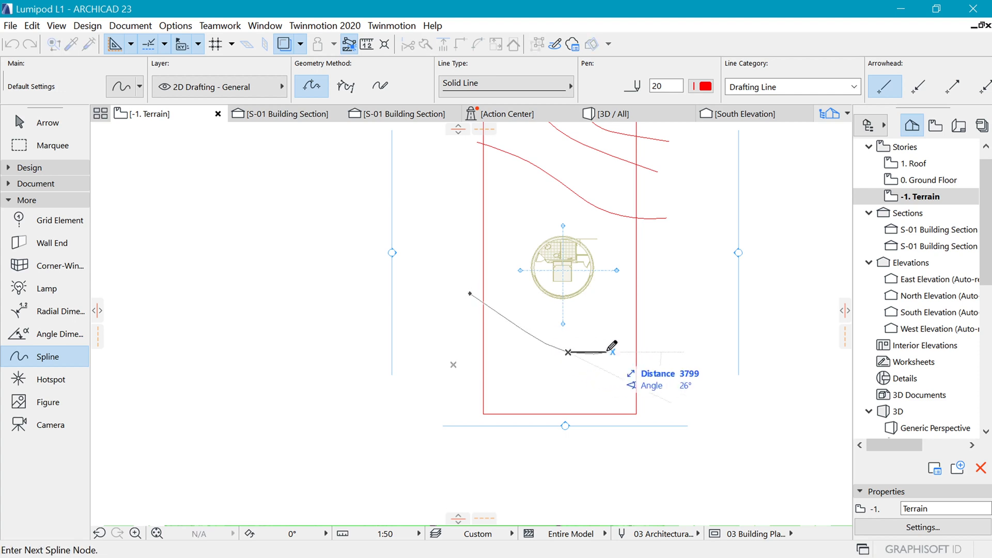
double_click(654, 355)
scroll(569, 377, up, 3)
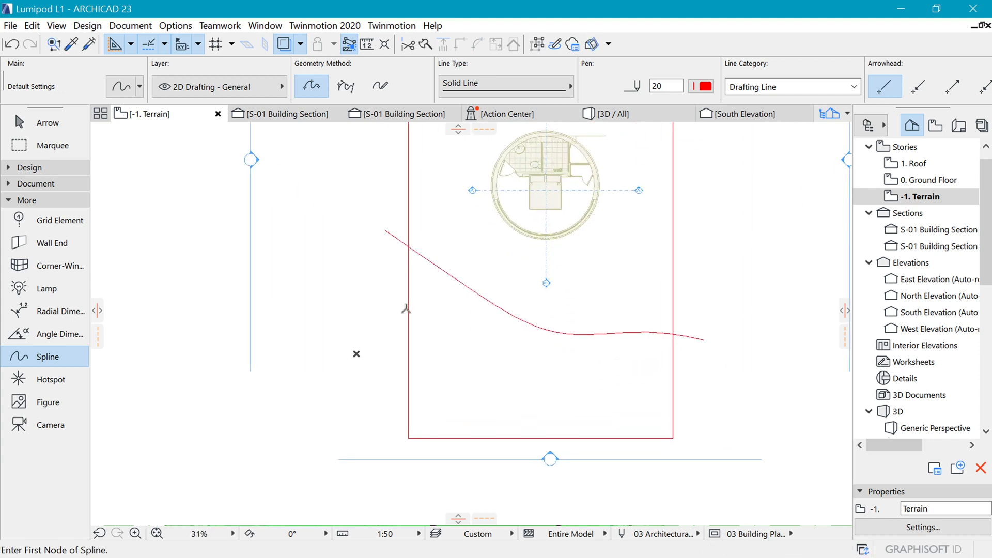
- Draw a fifth spline contour below the fourth, from left of the site rectangle down past its bottom edge near the lower-right corner
click(400, 304)
click(444, 340)
click(540, 368)
click(593, 395)
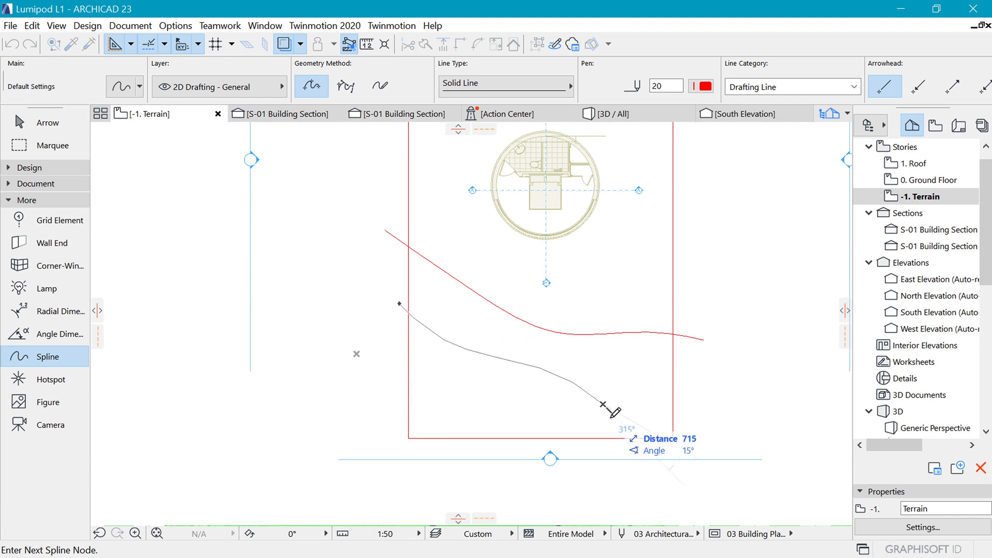
double_click(630, 448)
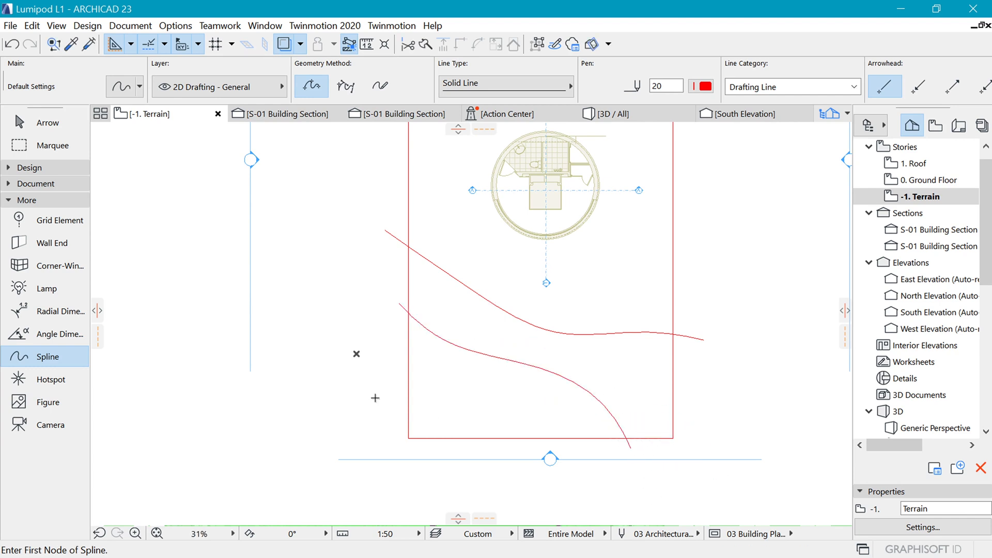
- Draw a sixth spline contour across the site rectangle's lower-left corner, from beyond its left edge to below its bottom edge
click(394, 375)
click(442, 396)
click(515, 448)
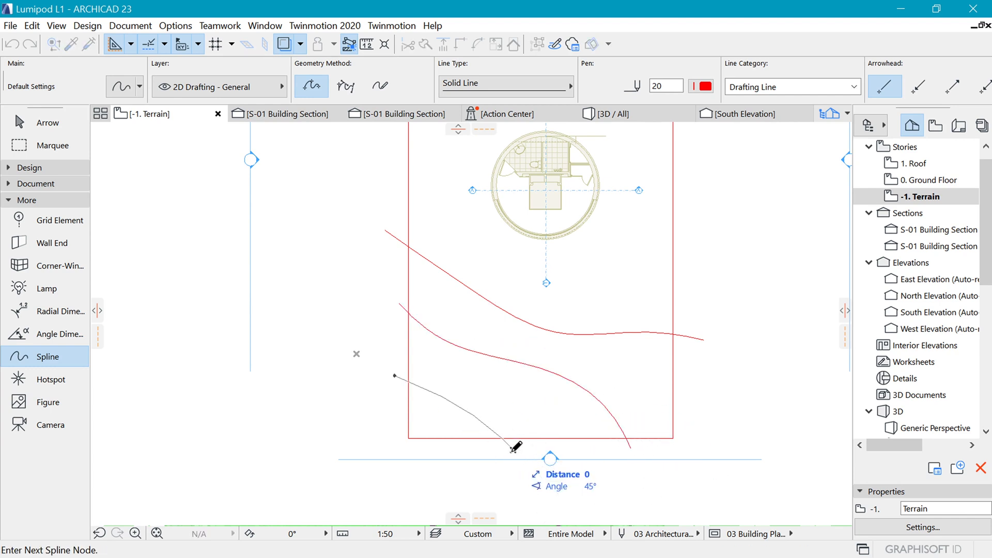
double_click(516, 447)
scroll(516, 377, down, 5)
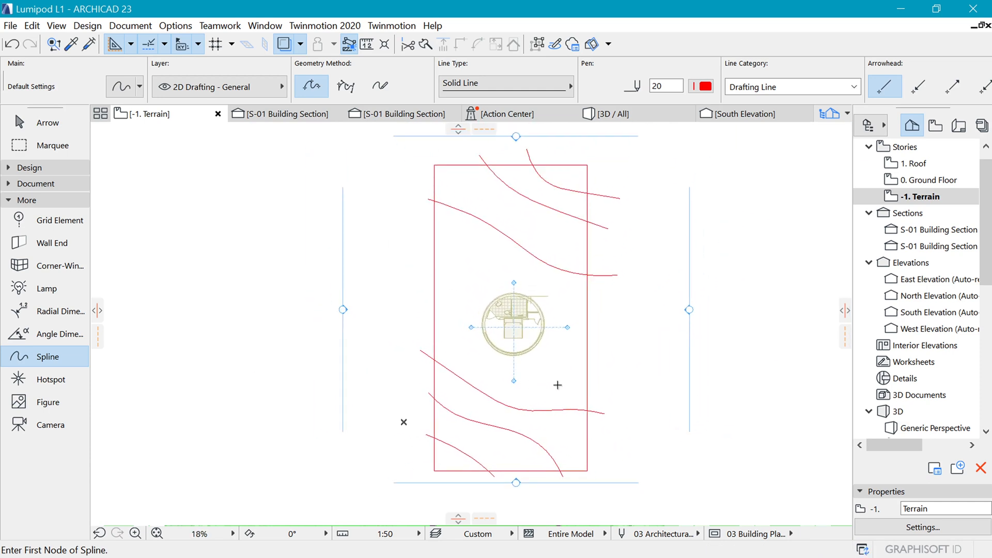
- Activate the Mesh tool and turn off Cover Fills in its default settings
click(41, 149)
click(29, 167)
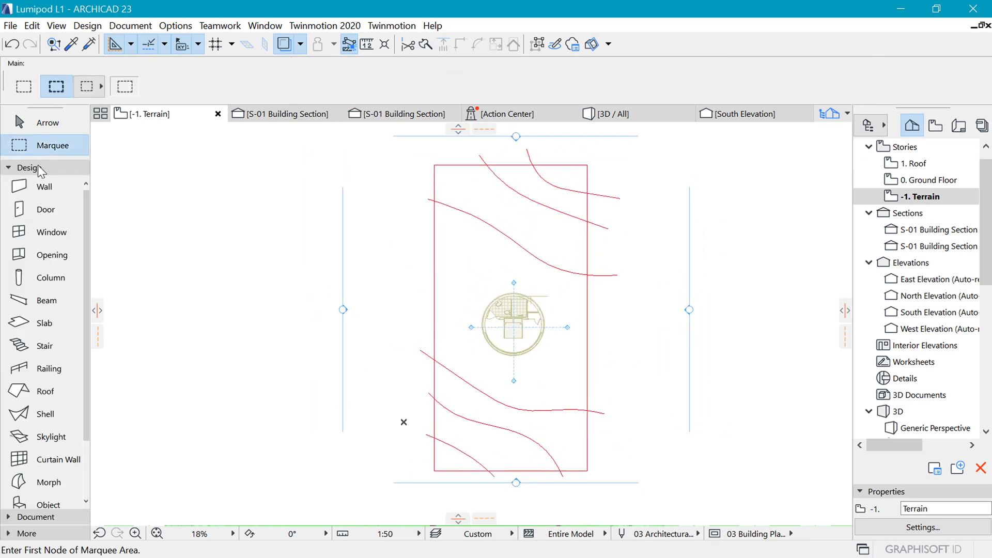
scroll(45, 481, down, 2)
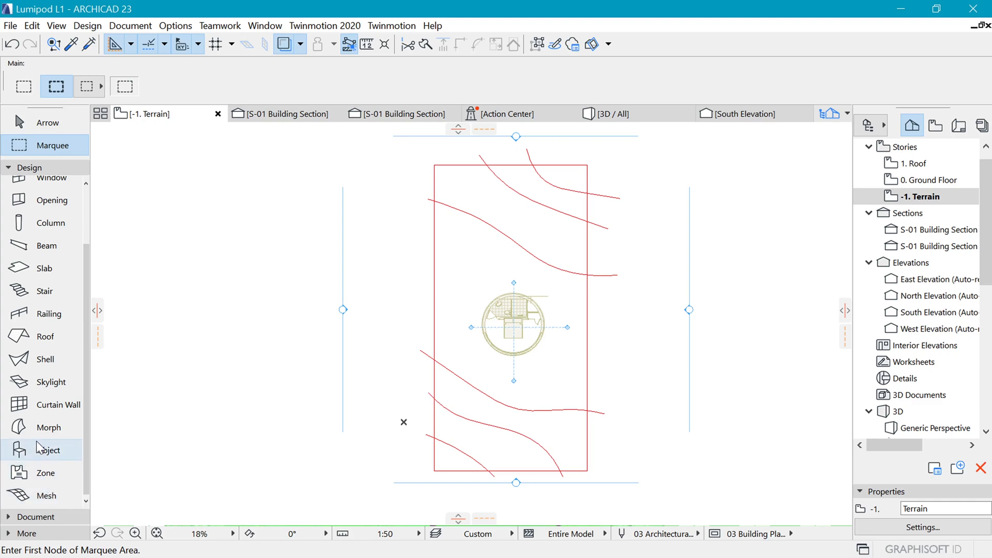
double_click(44, 496)
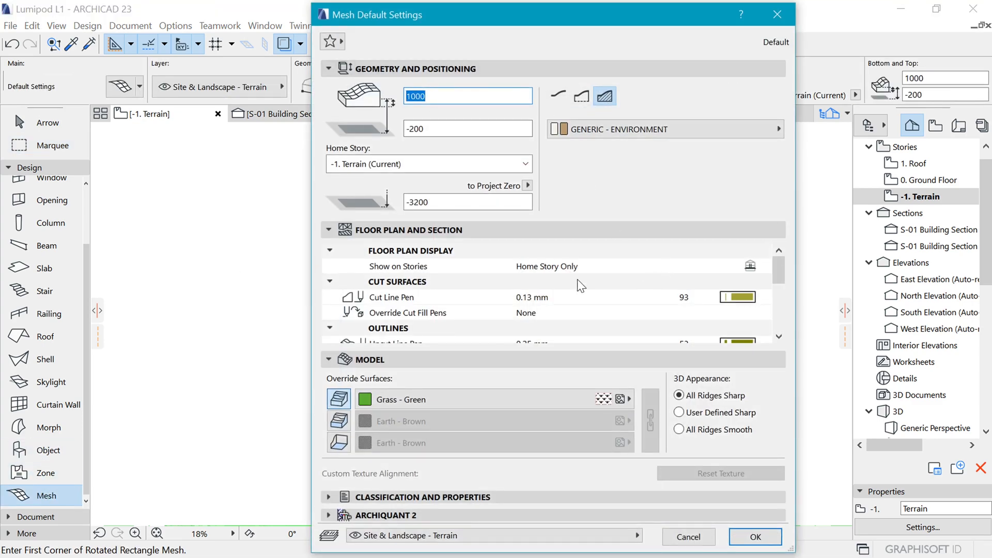
scroll(578, 279, down, 4)
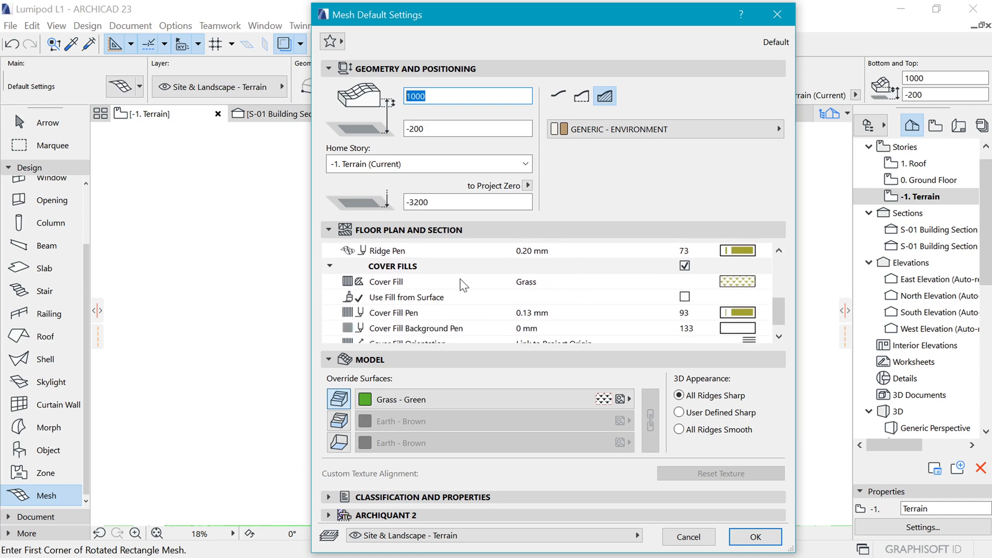
click(683, 266)
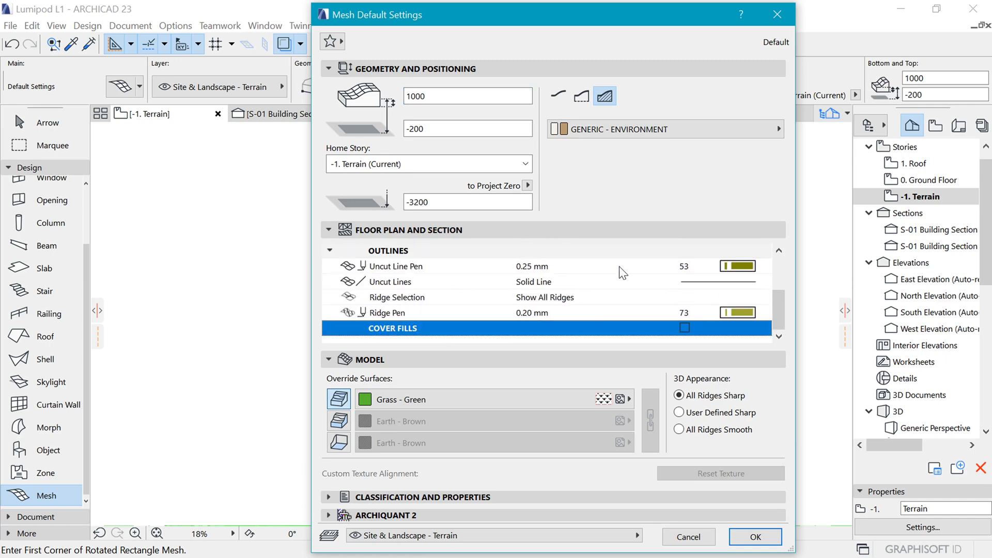
click(754, 537)
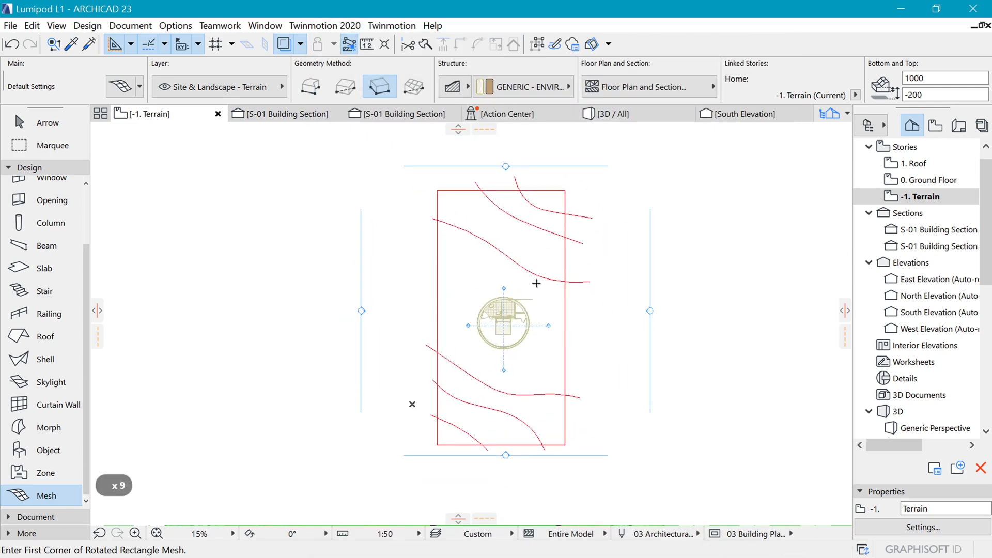
- Create a terrain mesh from the outline of the site rectangle
key(ctrl+a)
scroll(552, 295, up, 2)
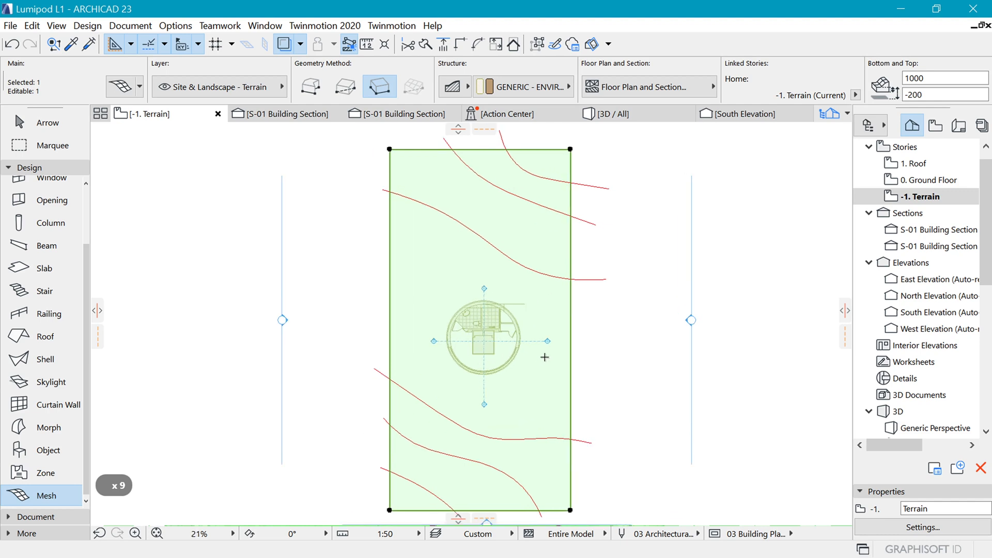
scroll(543, 243, down, 1)
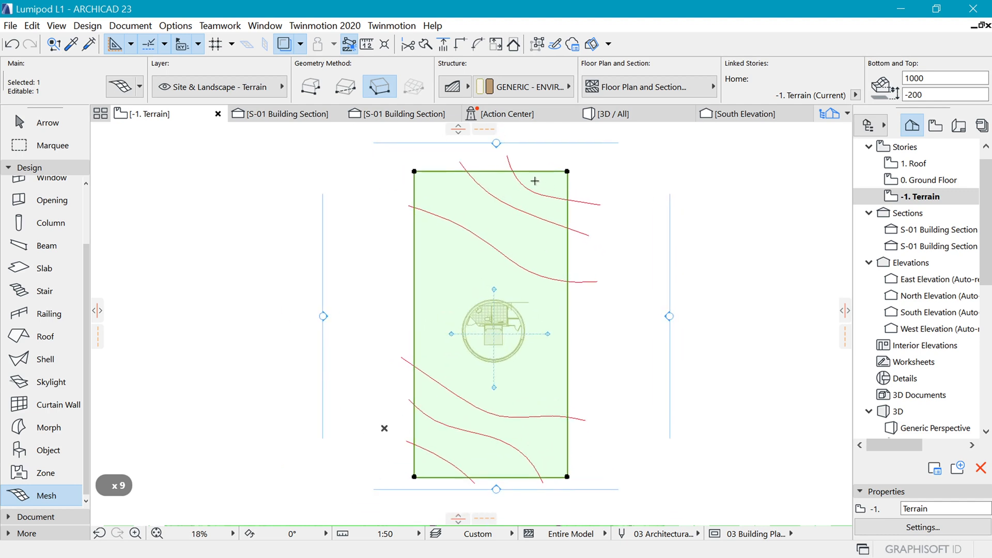
- Add the three spline contours below the pod to the mesh as new points, using Fit to User Ridges
scroll(456, 414, up, 2)
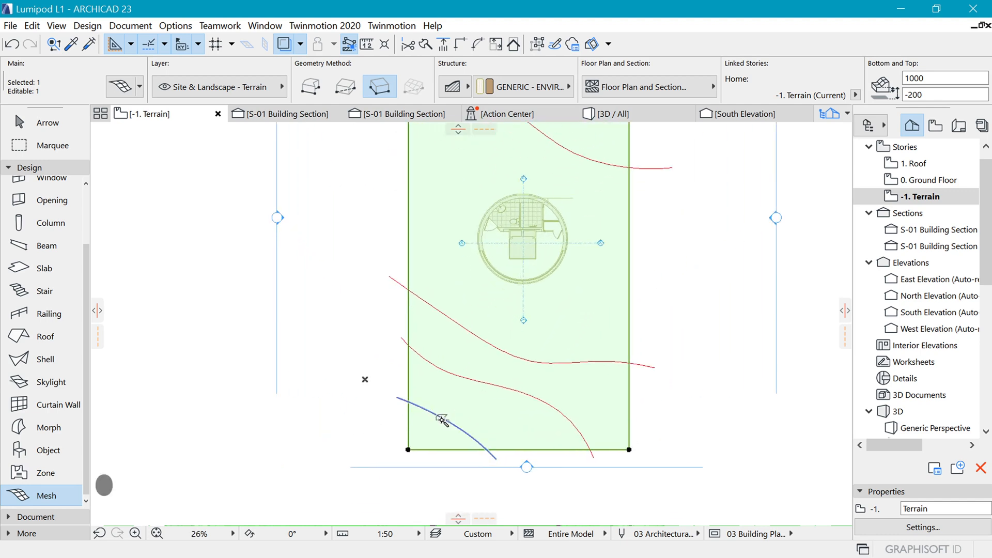
click(442, 419)
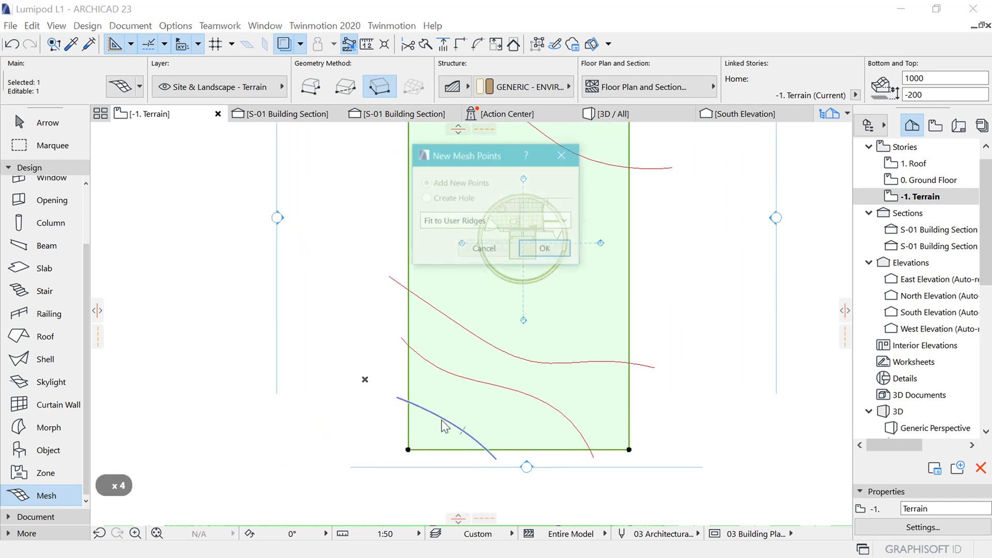
click(545, 251)
click(471, 379)
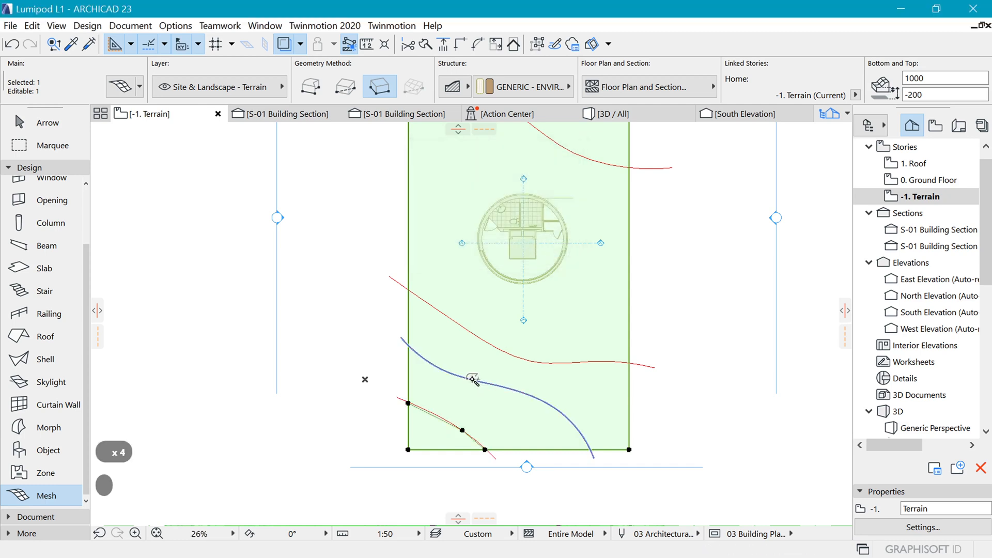
click(544, 248)
click(519, 356)
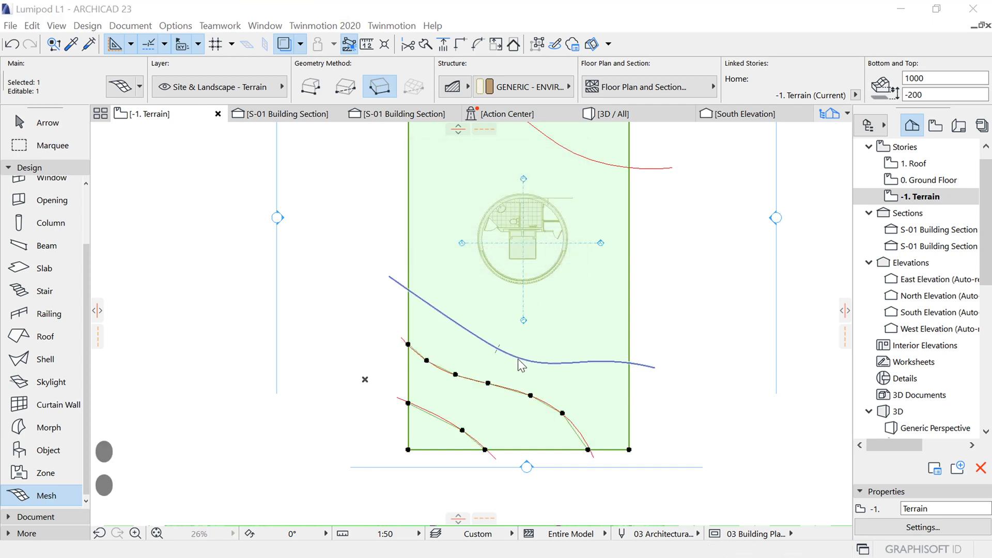
click(545, 250)
- Add the three spline contours above the pod to the mesh as new points, using Fit to User Ridges
middle_drag(540, 141, 546, 291)
click(545, 291)
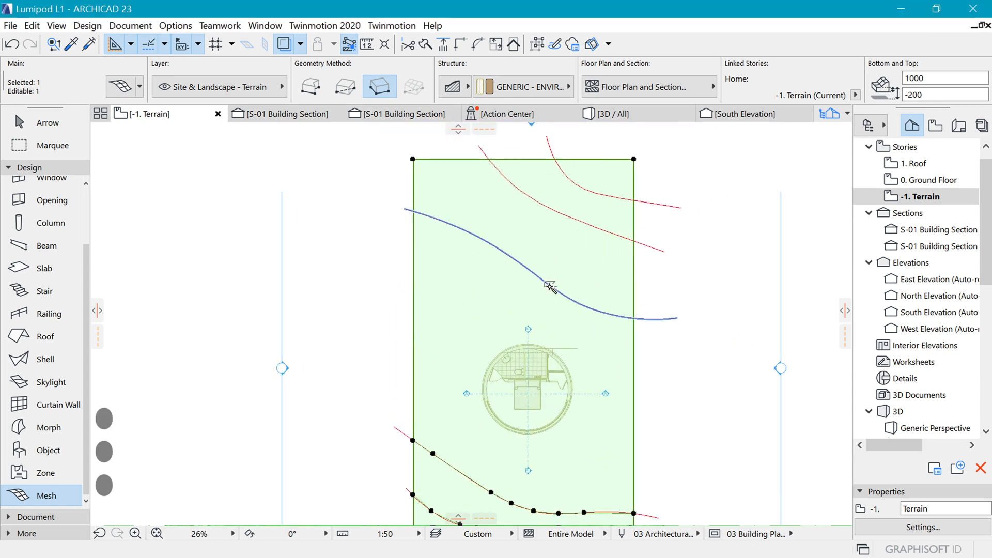
click(548, 255)
click(583, 194)
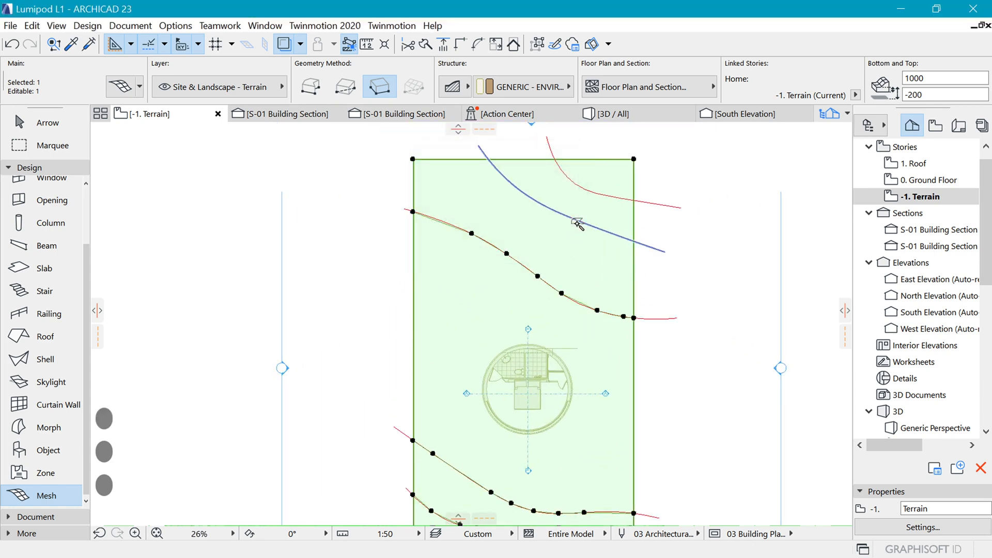
click(546, 250)
click(595, 199)
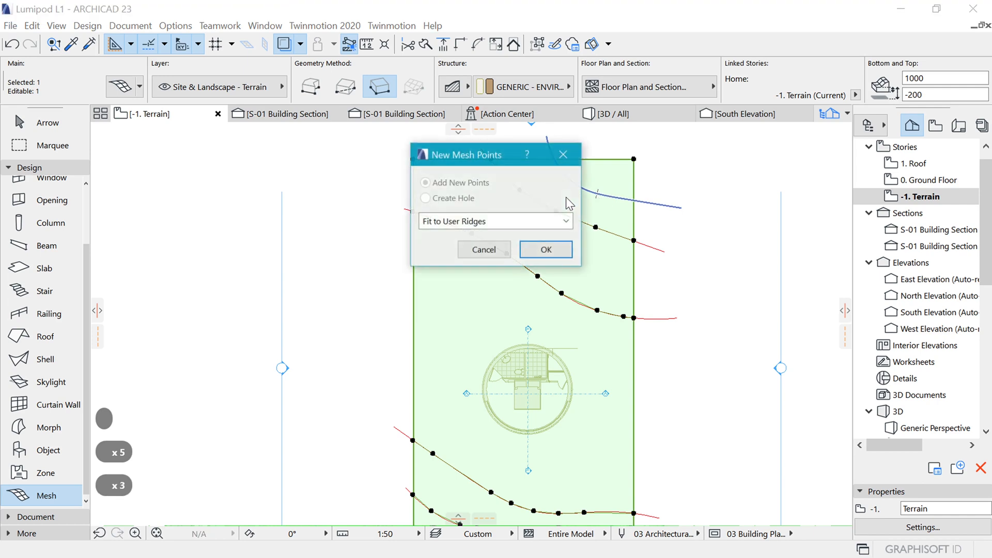
click(547, 250)
- Set the height of the mesh's lower-left corner point to 0 relative to the mesh reference plane
scroll(539, 199, down, 2)
scroll(454, 395, up, 4)
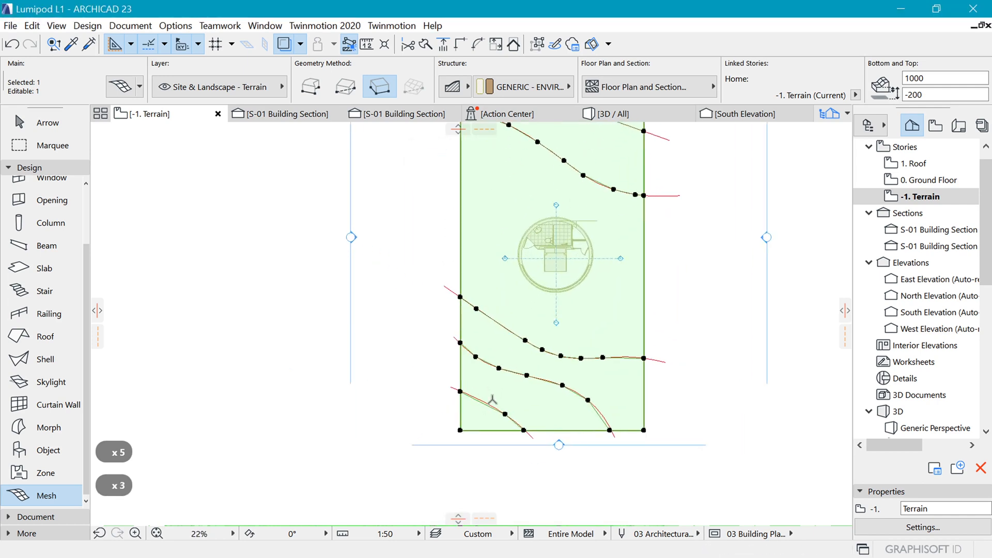
click(460, 419)
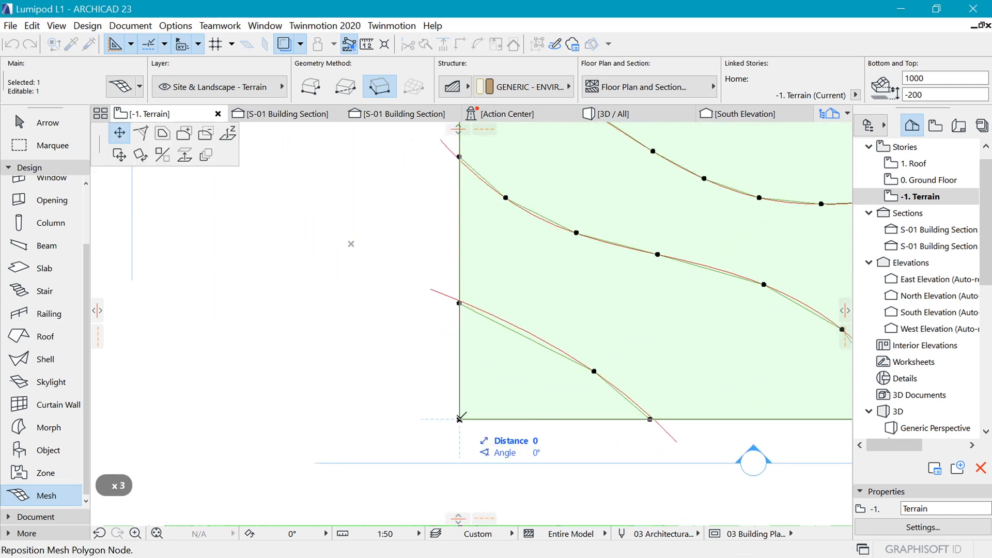
click(231, 136)
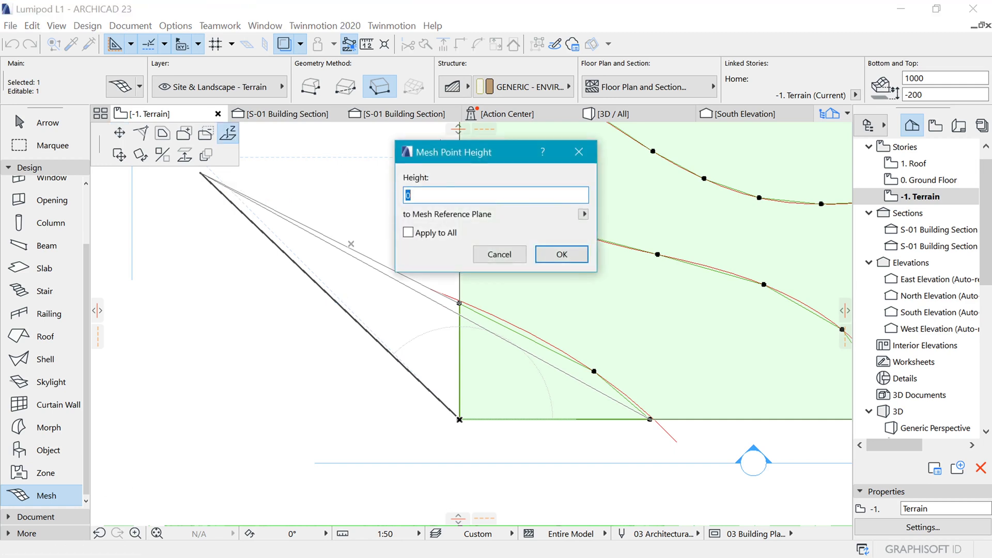
click(561, 254)
- Set the lowest contour ridge, near the mesh's lower-left corner, to a height of 500, applied to all its points
scroll(429, 455, down, 3)
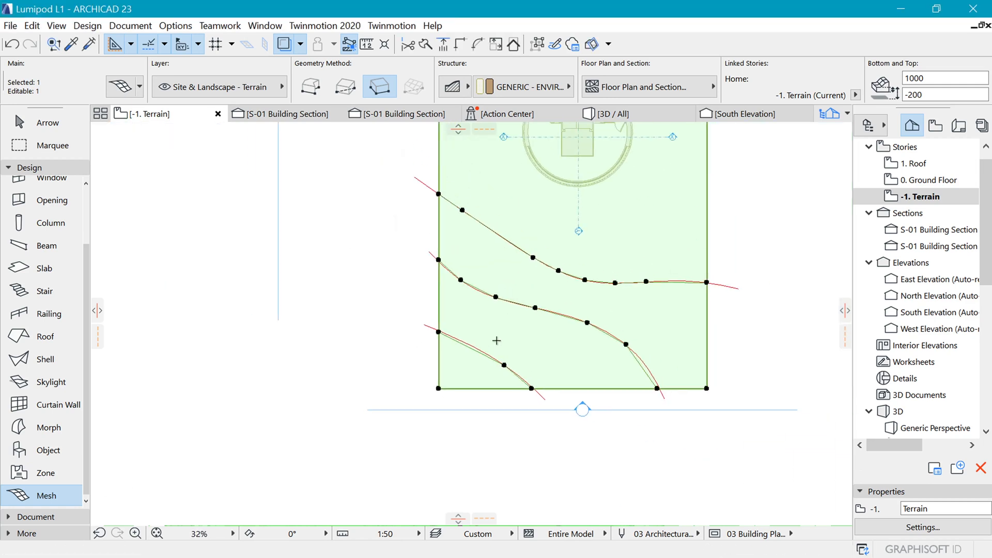
scroll(503, 385, up, 2)
click(508, 382)
click(599, 458)
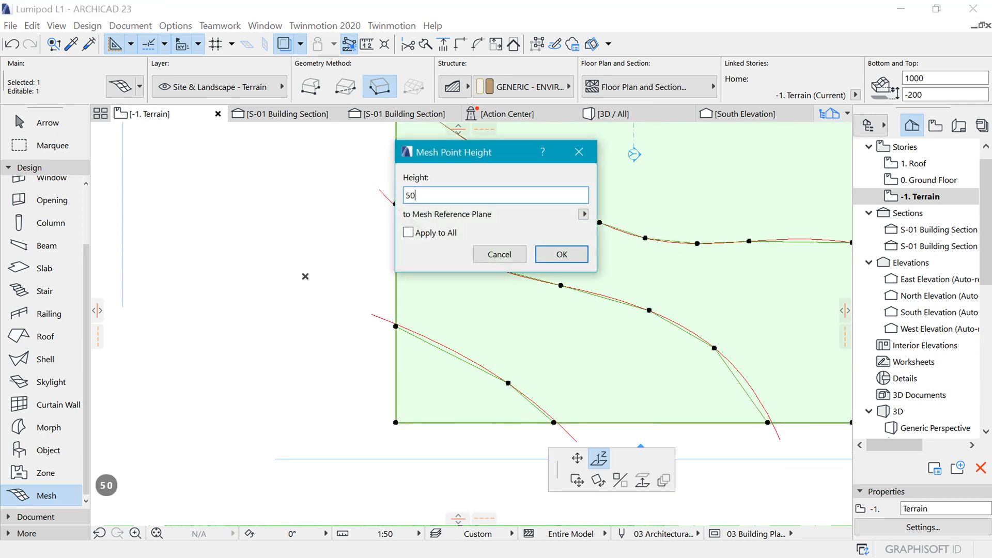
click(416, 232)
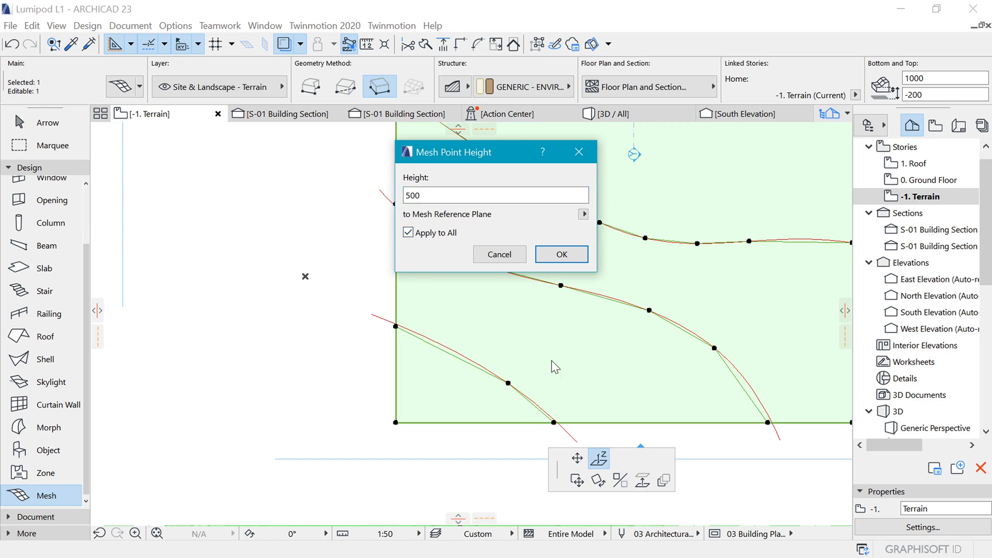
click(561, 254)
- Set the second contour ridge from the mesh's bottom edge to a height of 1000, applied to all its points
middle_drag(569, 279, 519, 333)
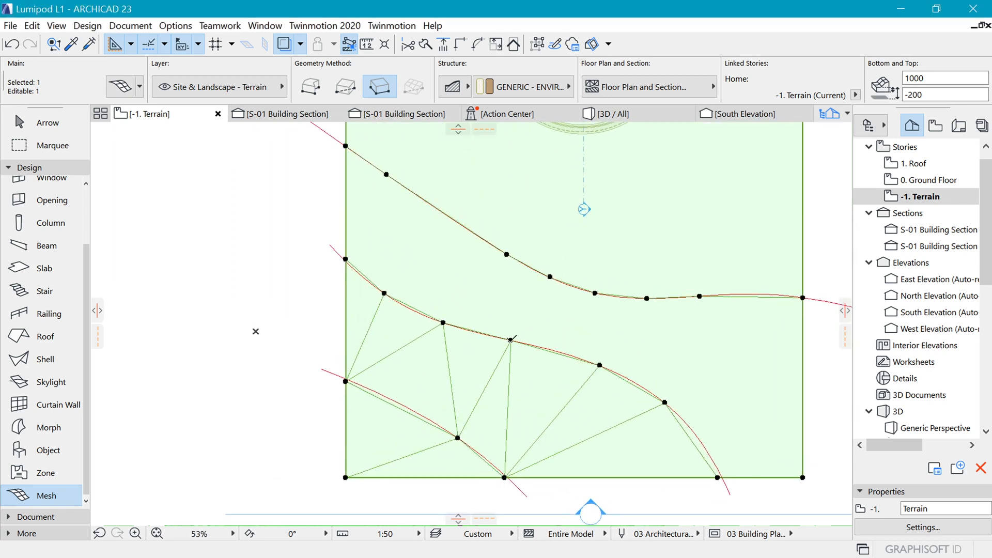
click(511, 340)
text(1000)
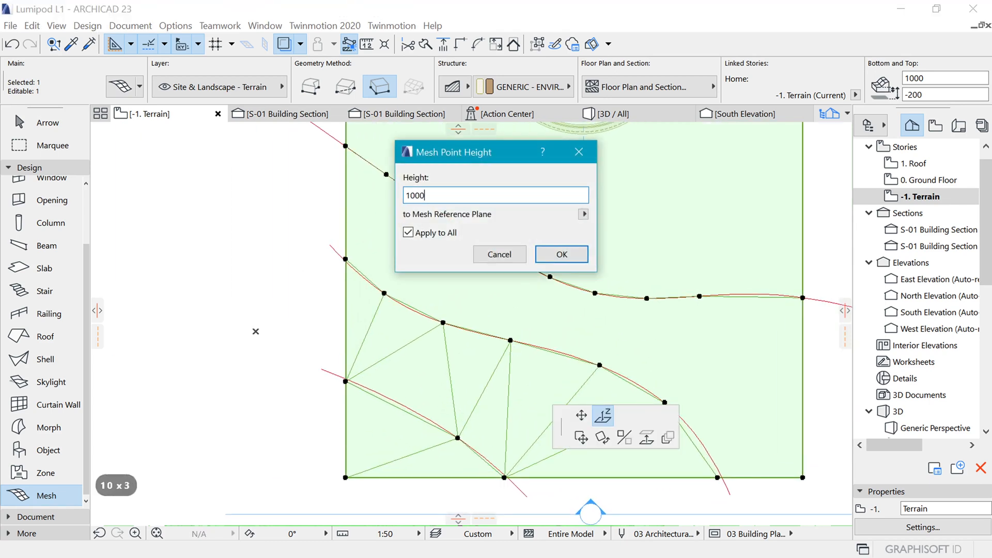
click(561, 255)
- Set the contour ridge just below the pod to a height of 1500, applied to all its points
middle_drag(558, 284, 541, 384)
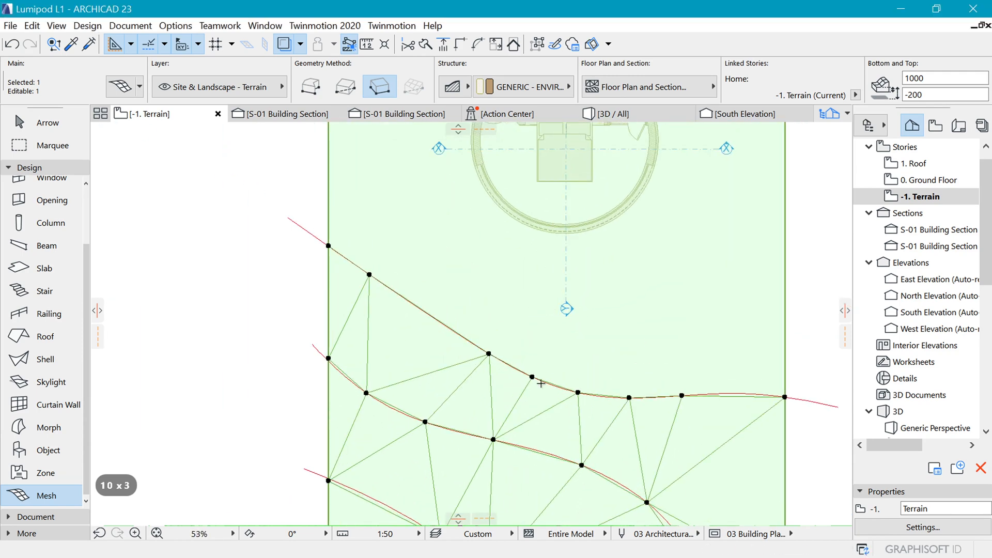
click(533, 377)
text(1500)
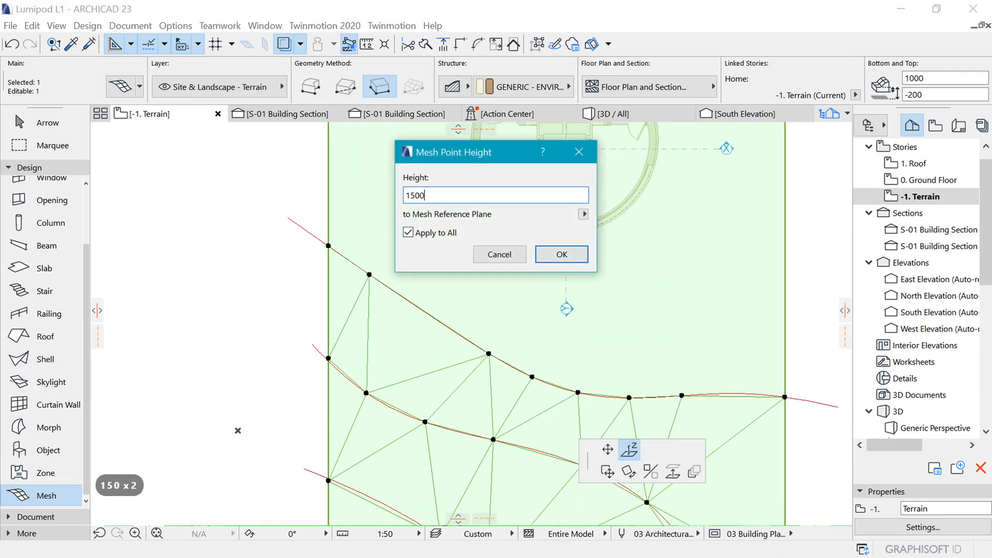
key(Return)
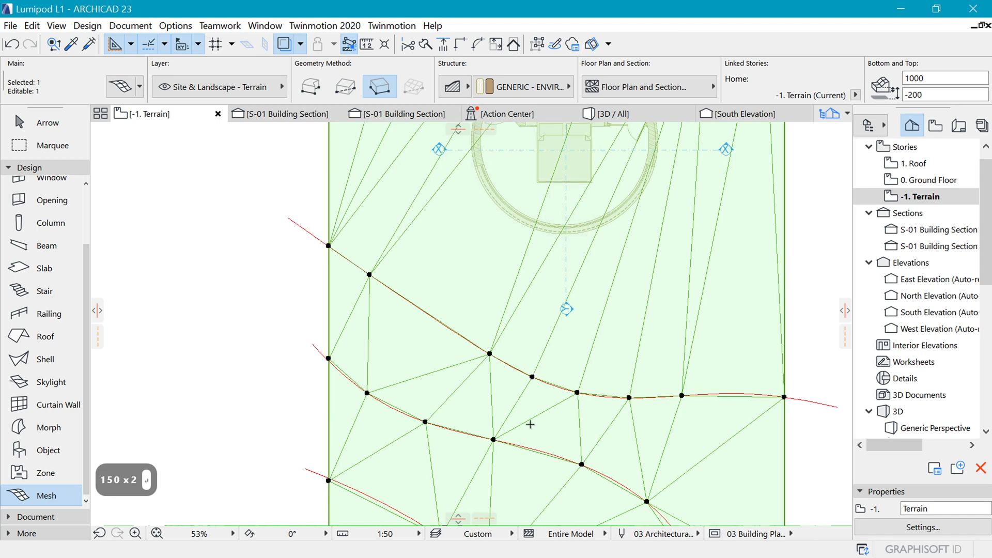
- Set the contour ridge just above the pod to a height of 1500, applied to all its points
scroll(527, 422, down, 5)
scroll(548, 307, up, 4)
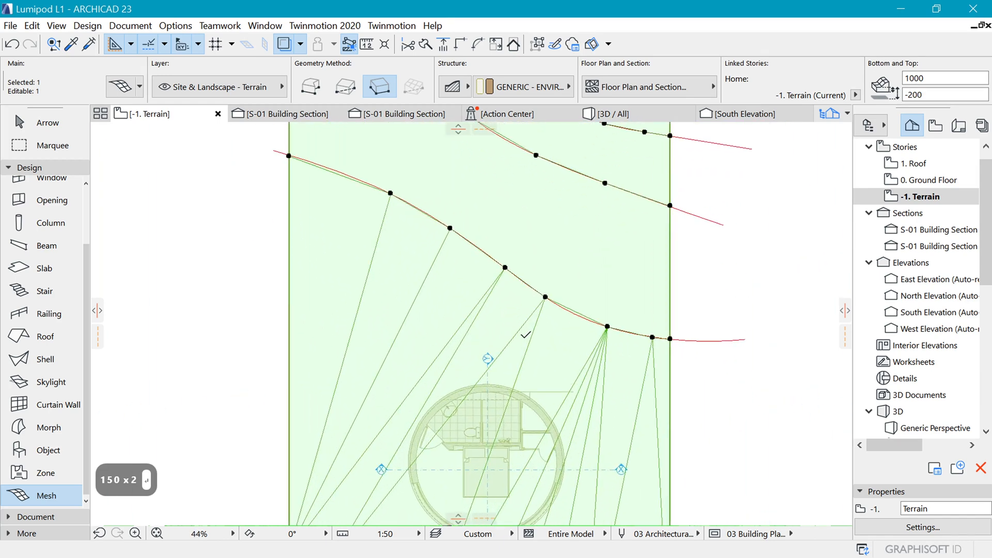
double_click(546, 296)
text(15)
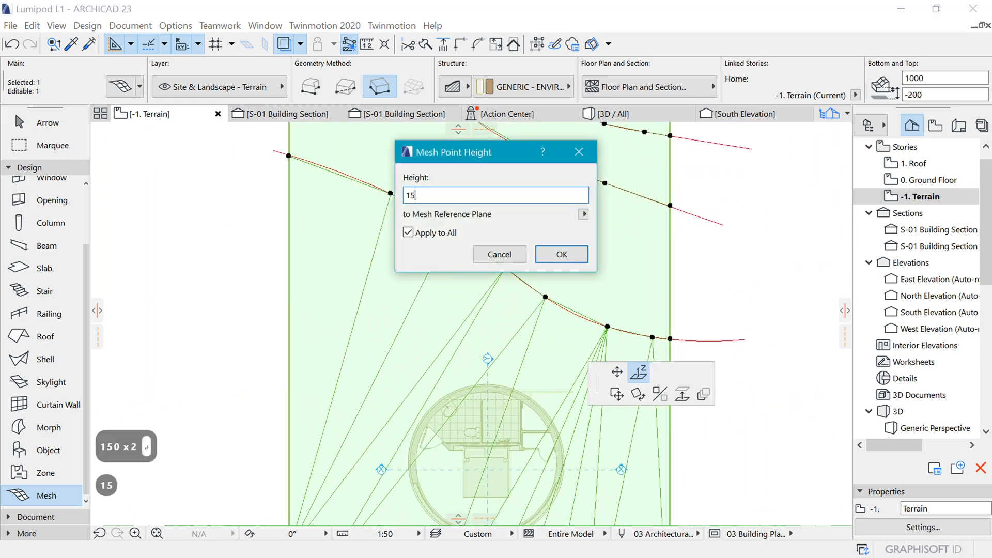
text(00)
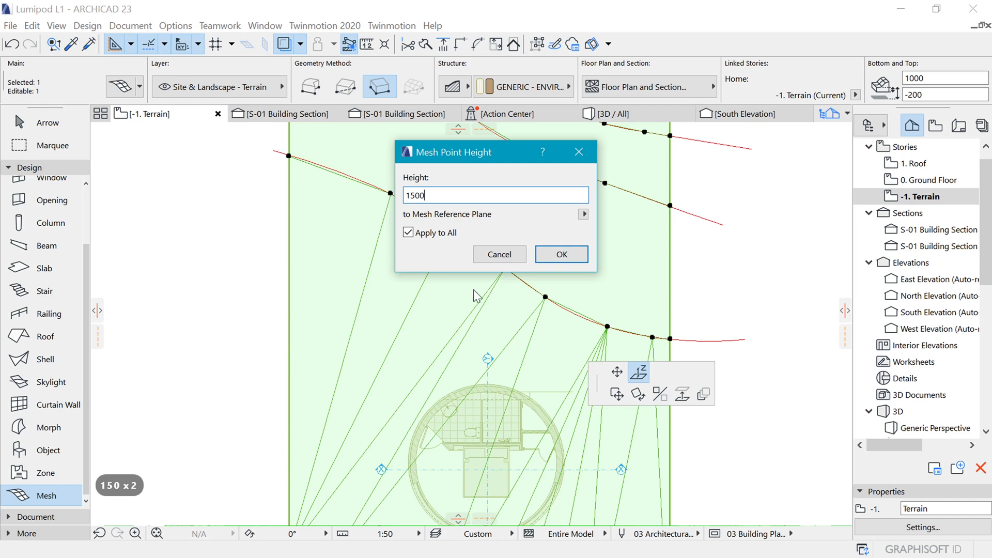
click(561, 254)
- Set the second contour ridge above the pod to a height of 2000, applied to all its points
scroll(533, 390, down, 4)
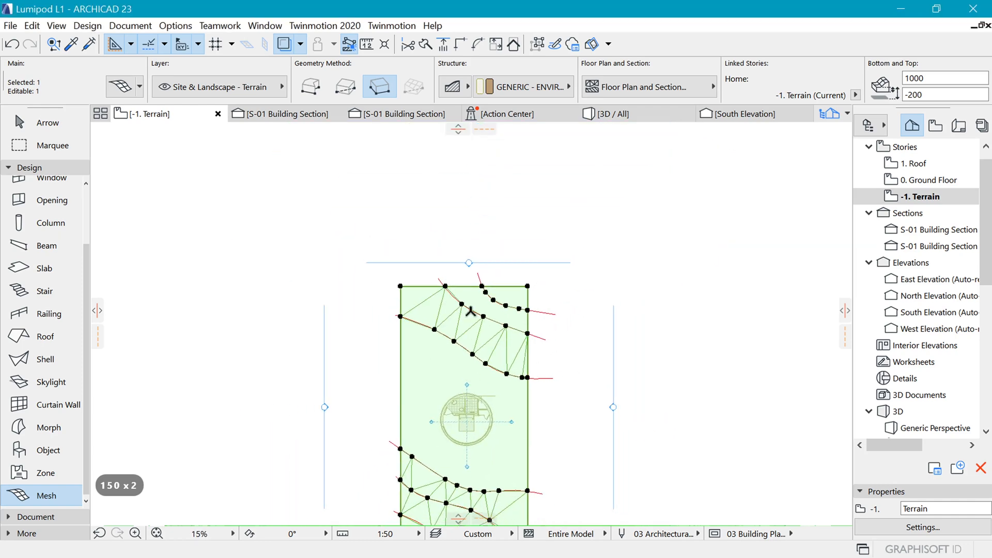
scroll(533, 390, up, 5)
double_click(529, 414)
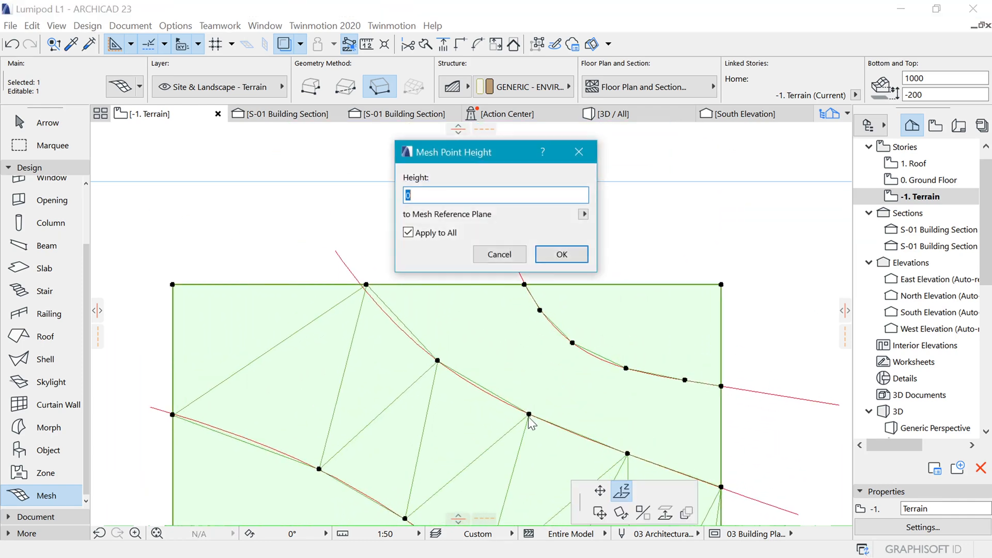
text(1)
key(BackSpace)
text(1)
key(BackSpace)
text(2000)
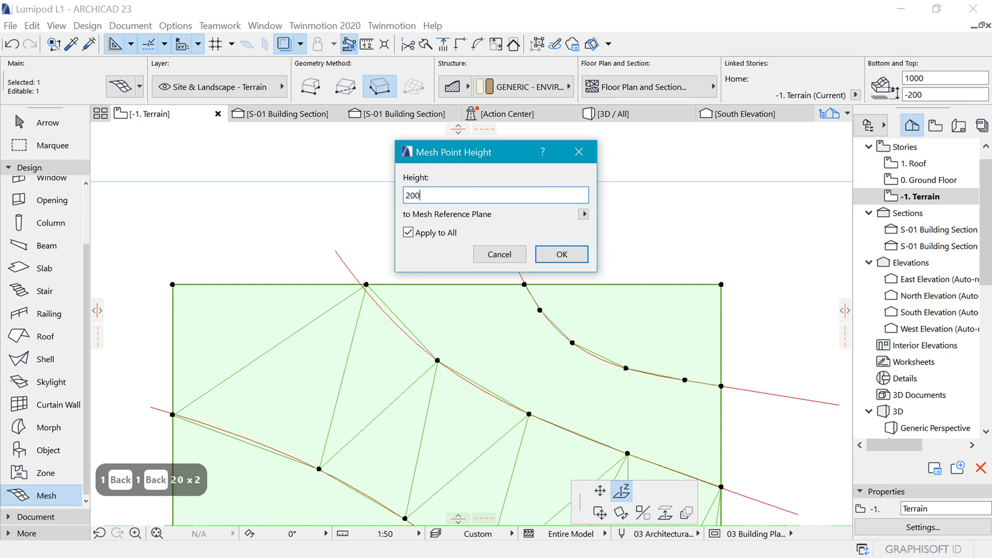
key(Return)
- Set the contour ridge nearest the mesh's top-right corner to a height of 2500, applied to all its points
scroll(517, 381, down, 1)
scroll(518, 381, up, 1)
double_click(518, 382)
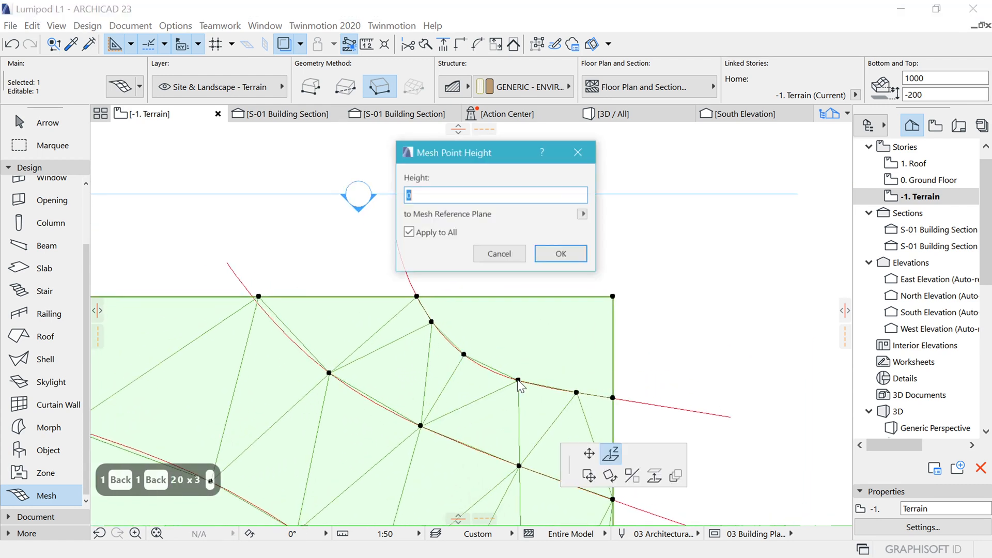
text(2)
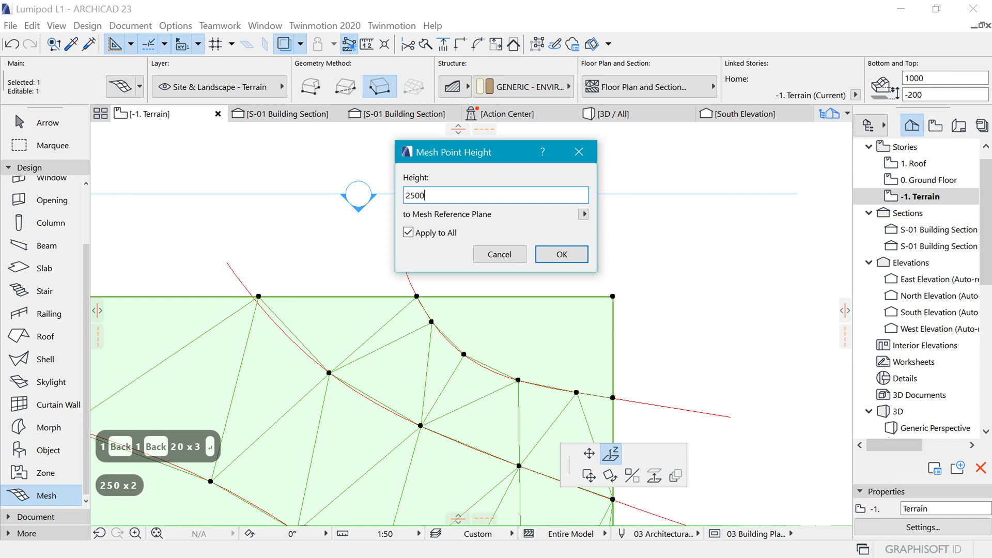
text(500)
key(Return)
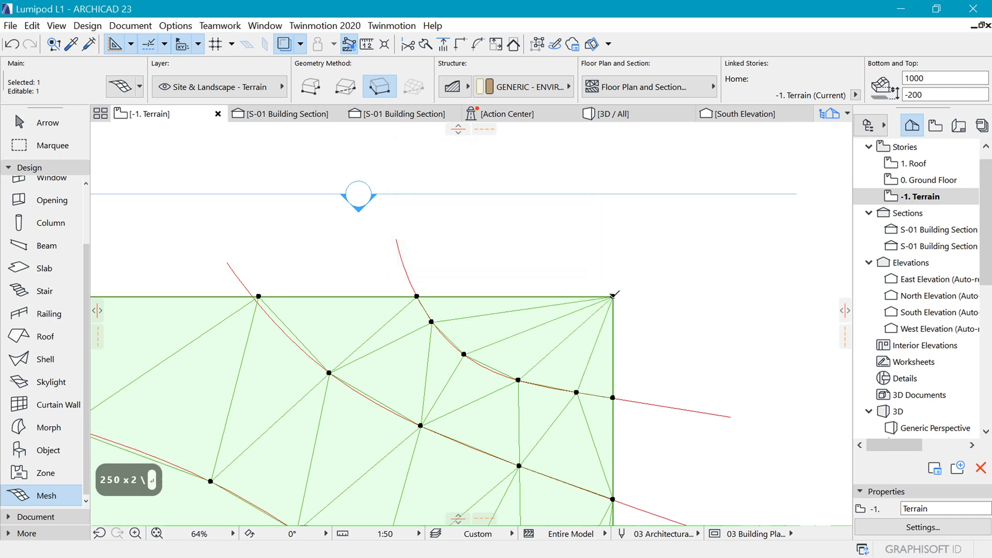
- Set only the mesh's top-right corner point to a height of 3000
double_click(613, 296)
text(3000)
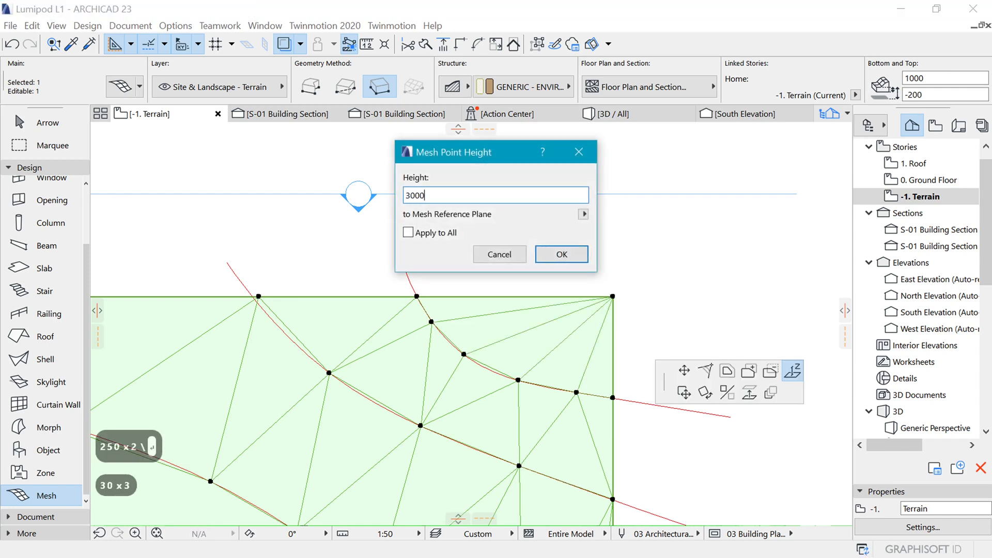
click(561, 254)
- Set only the mesh's top-left corner point to a height of 1700
scroll(558, 250, down, 4)
scroll(382, 223, up, 1)
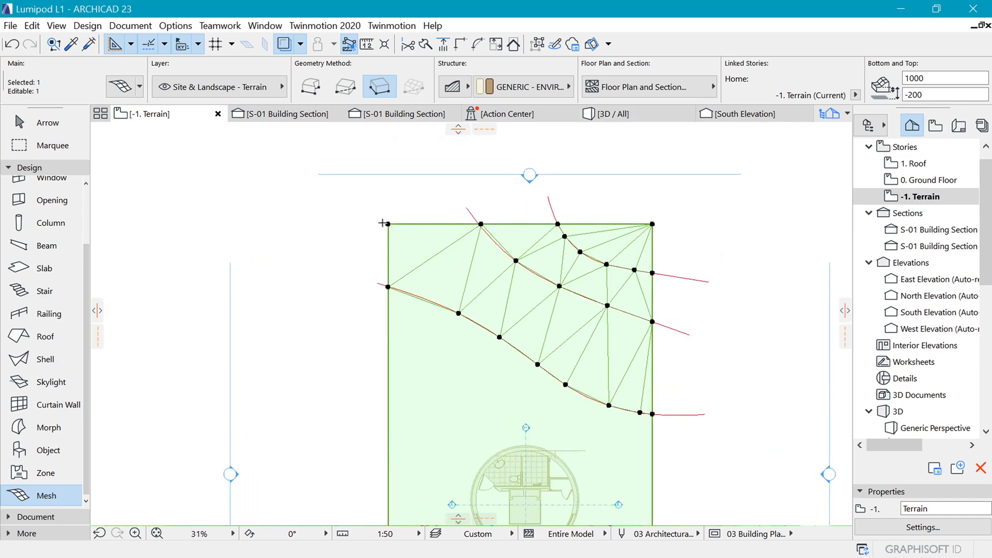
scroll(383, 224, up, 2)
click(388, 224)
click(567, 299)
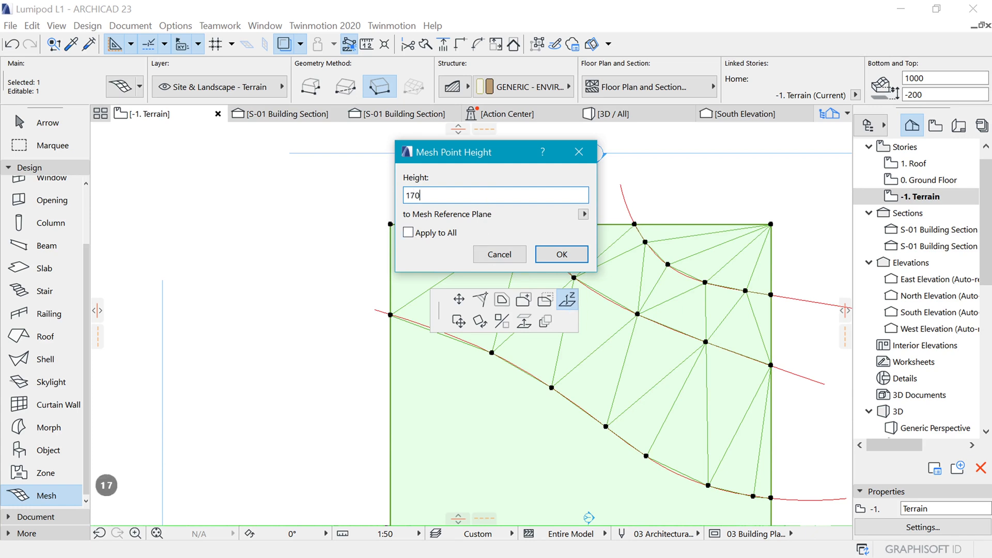
click(564, 254)
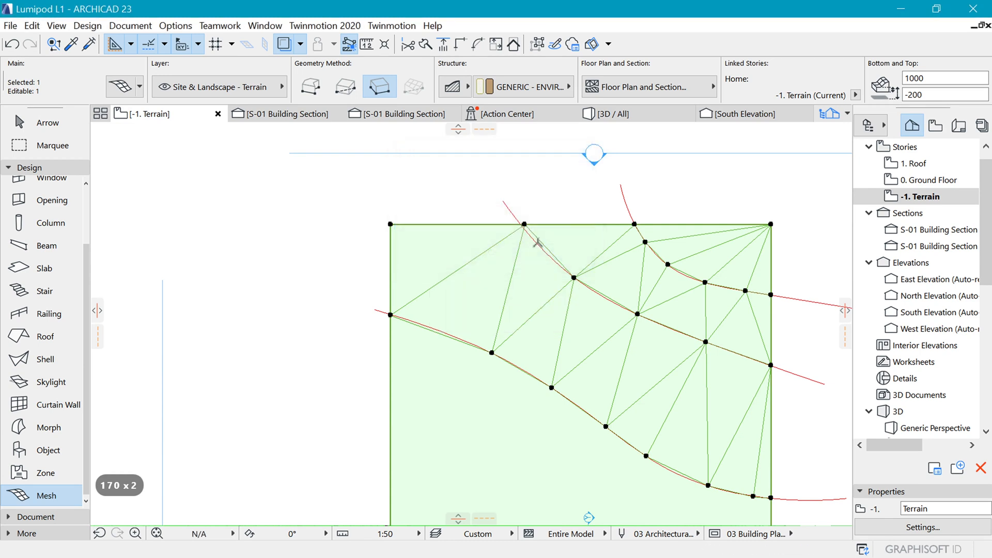
- Set only the mesh's bottom-right corner point to a height of 1200 and deselect the mesh
scroll(474, 282, down, 5)
scroll(473, 282, up, 5)
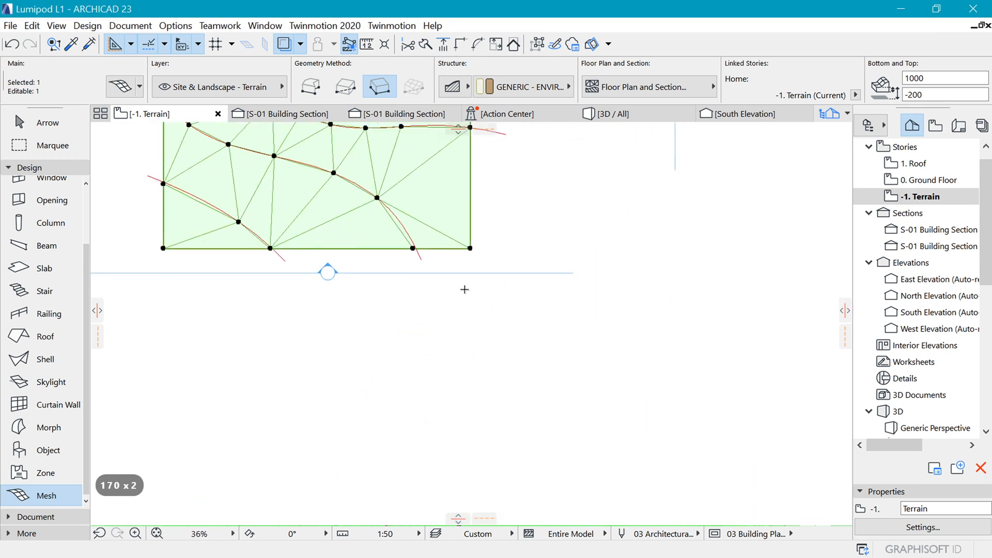
click(479, 264)
click(480, 265)
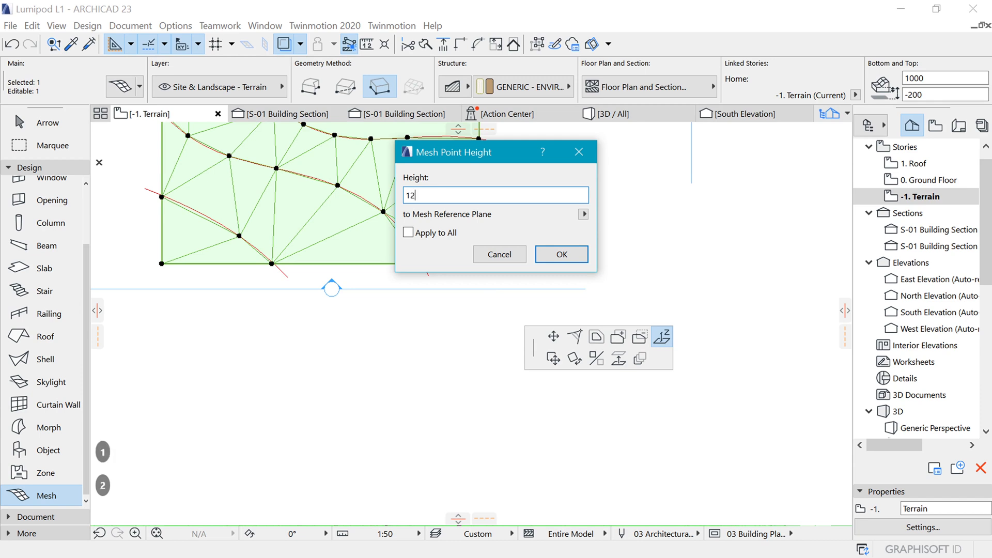
key(Return)
scroll(486, 291, down, 5)
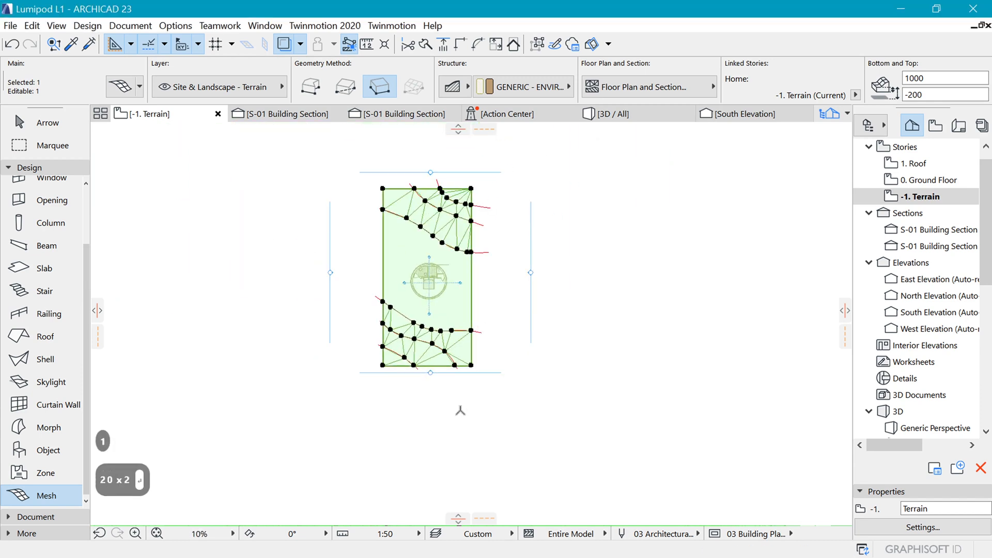
key(Escape)
- Stretch both ends of the West Elevation marker line so it spans the full length of the terrain mesh
scroll(472, 209, up, 1)
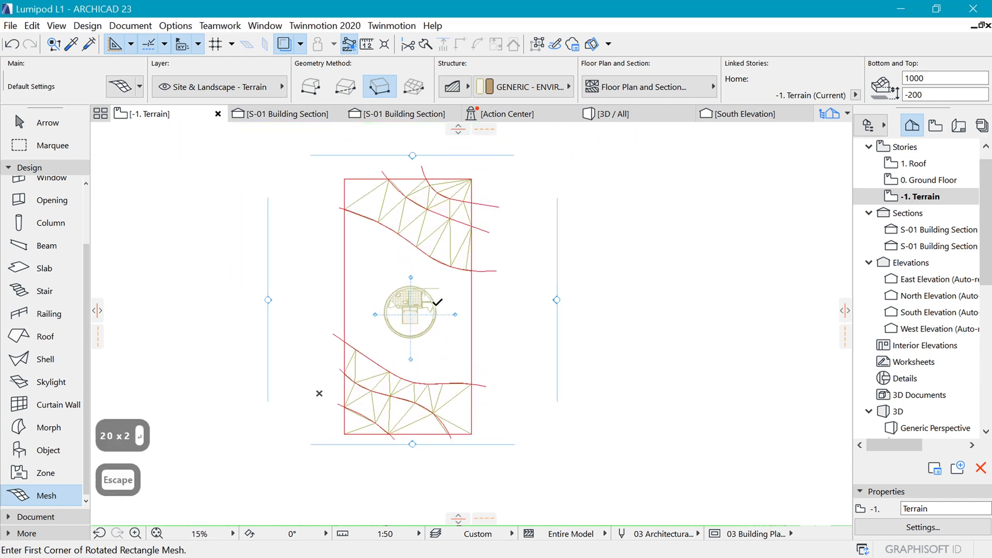
shift+click(267, 300)
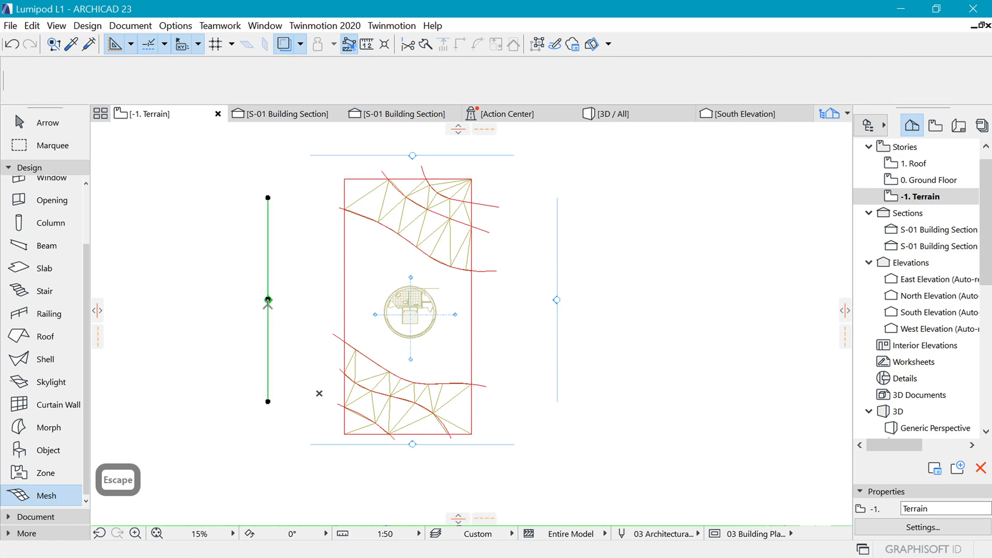
click(268, 401)
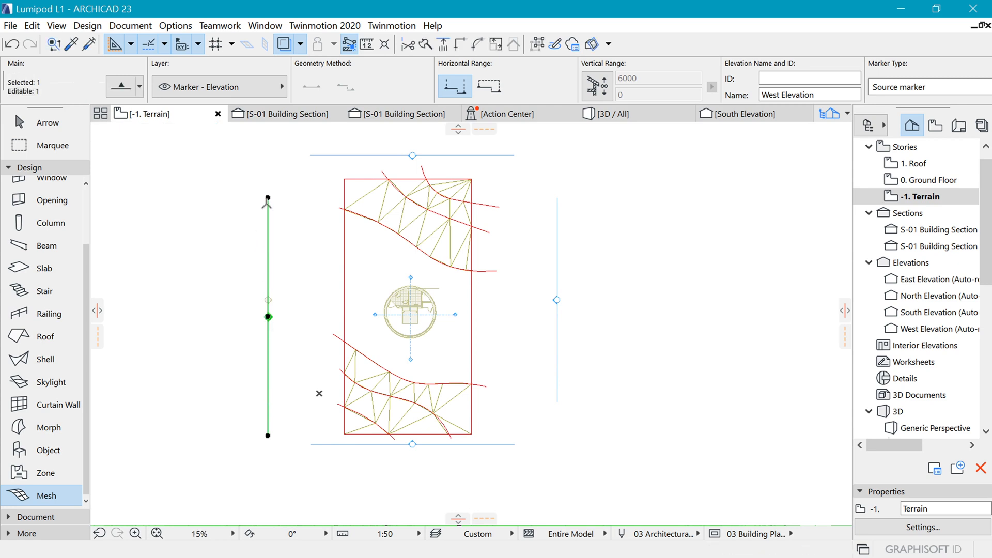
click(267, 198)
click(268, 167)
- Open the West Elevation in a new tab and move the terrain mesh vertically up to the underside of the pod's base
right_click(519, 197)
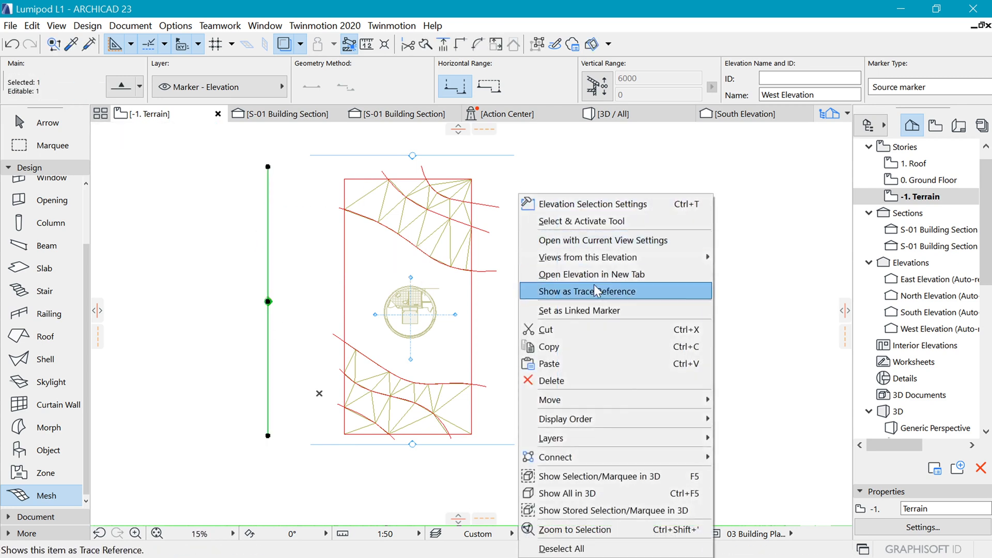
click(601, 275)
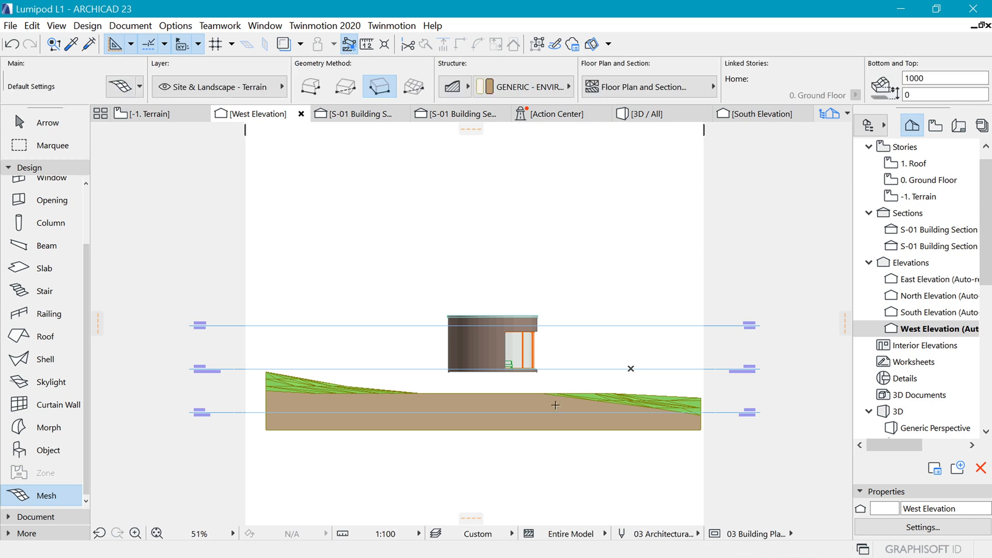
click(554, 405)
scroll(543, 403, up, 5)
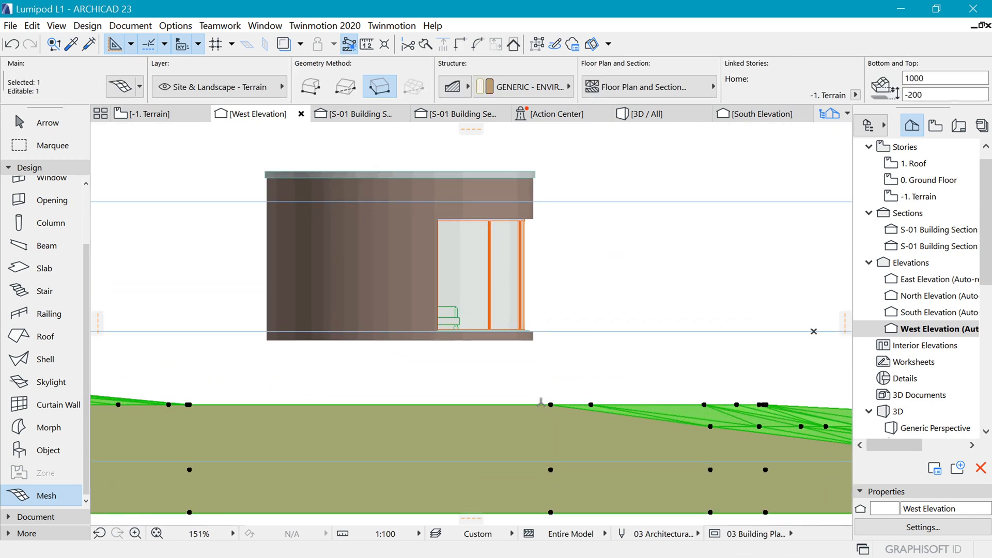
click(551, 405)
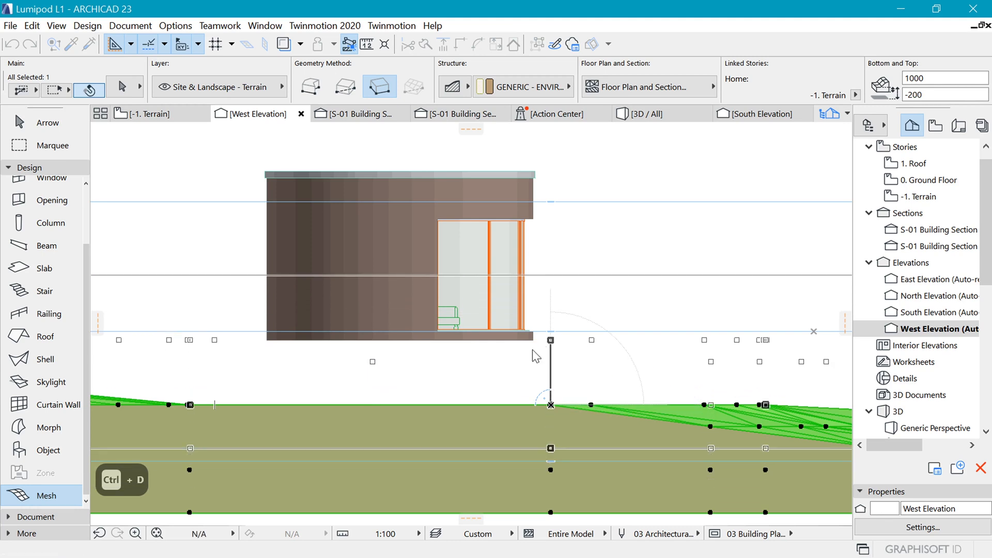
scroll(536, 356, down, 8)
key(Escape)
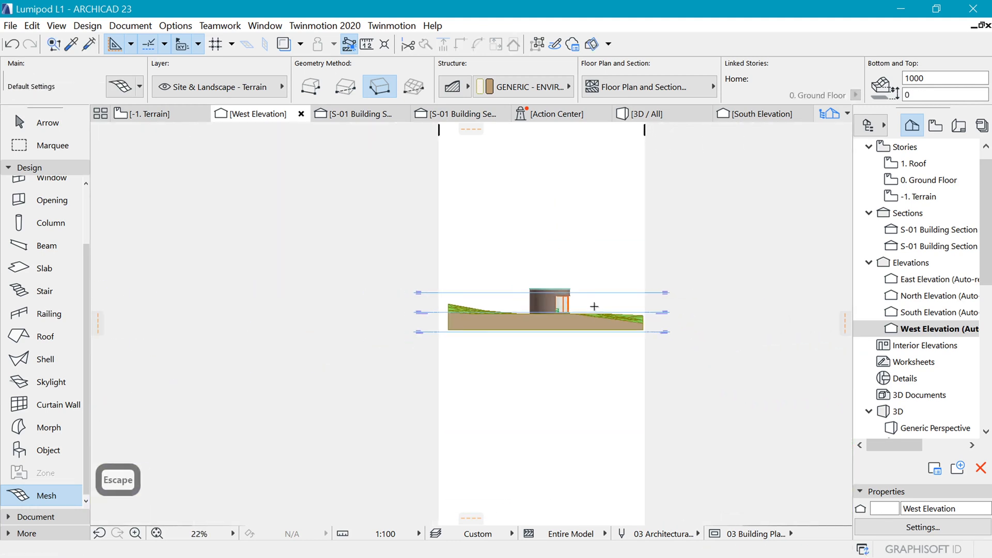
- Examine how the pod sits on the raised terrain in the West Elevation and from around it in 3D
scroll(594, 305, up, 4)
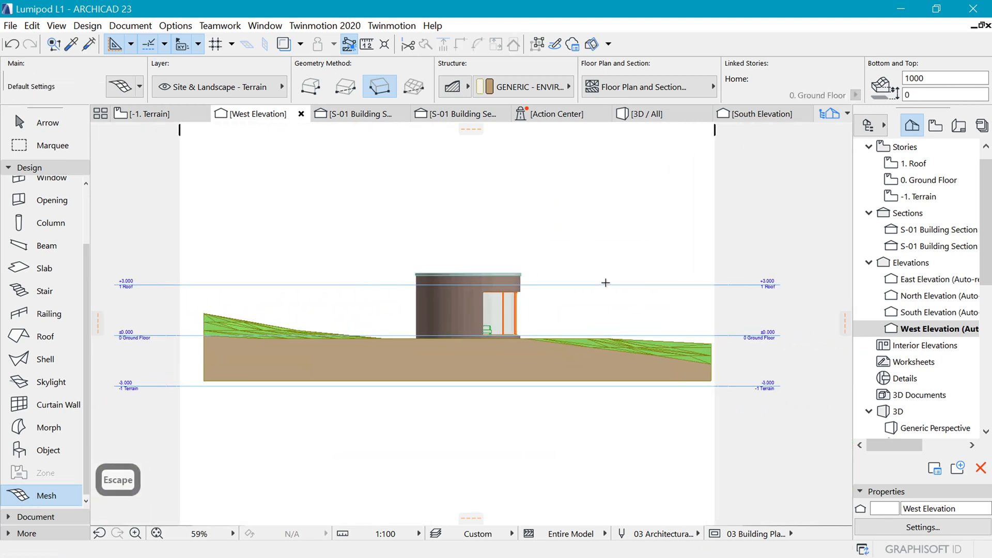
click(654, 114)
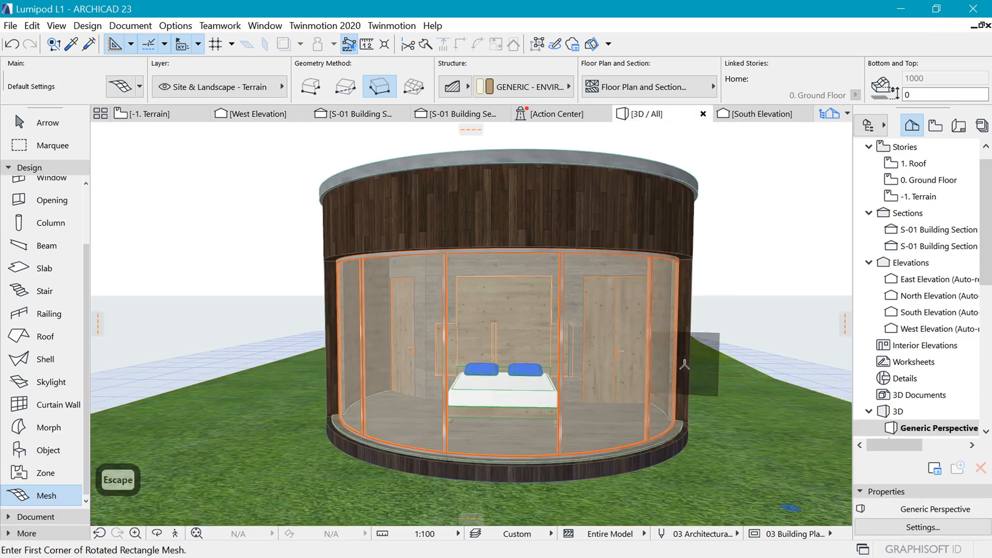
key(o)
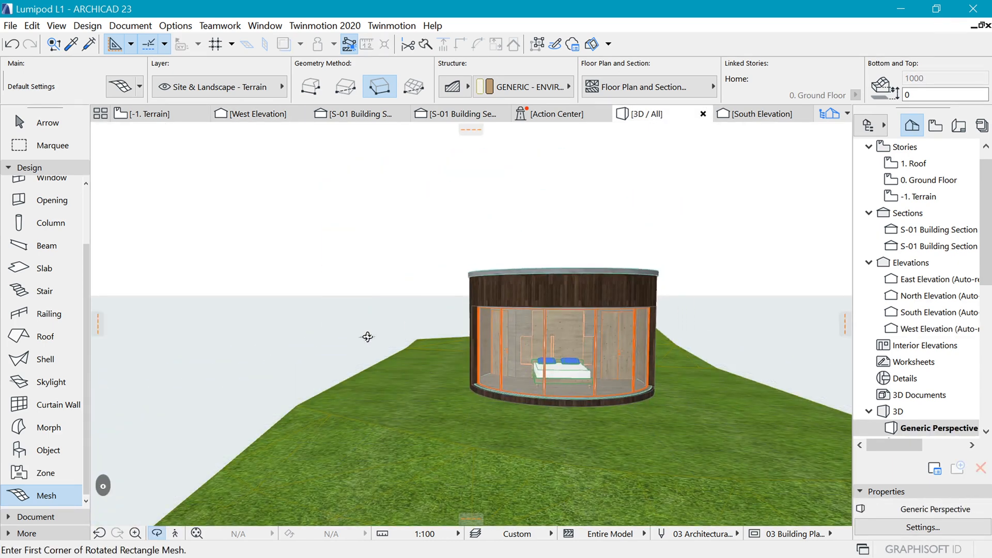
drag(367, 336, 443, 368)
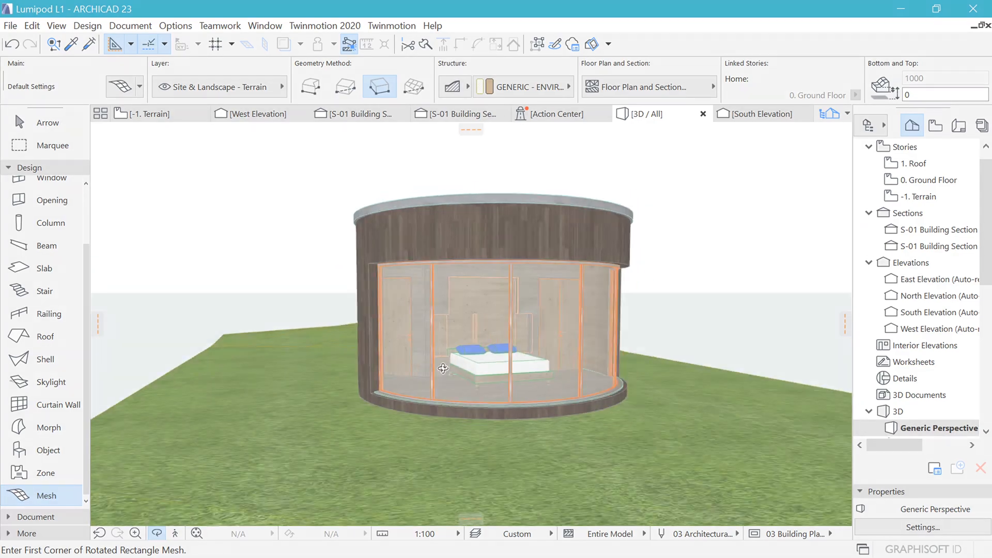